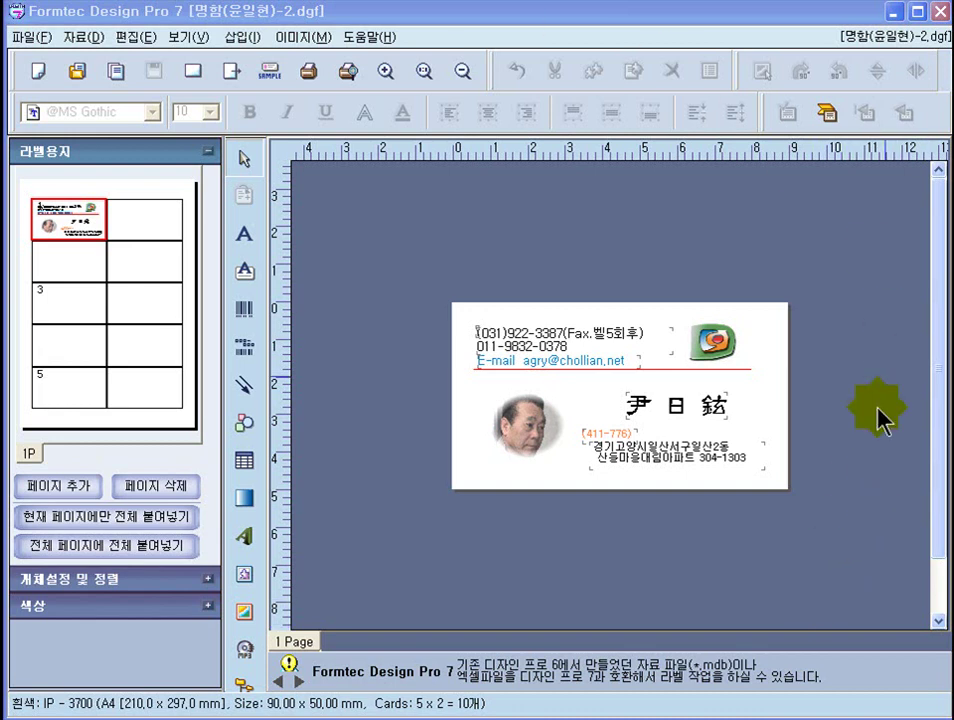
- Minimize Design Pro 7 and launch Internet Explorer from the IEXPLORE desktop shortcut
left_click(893, 13)
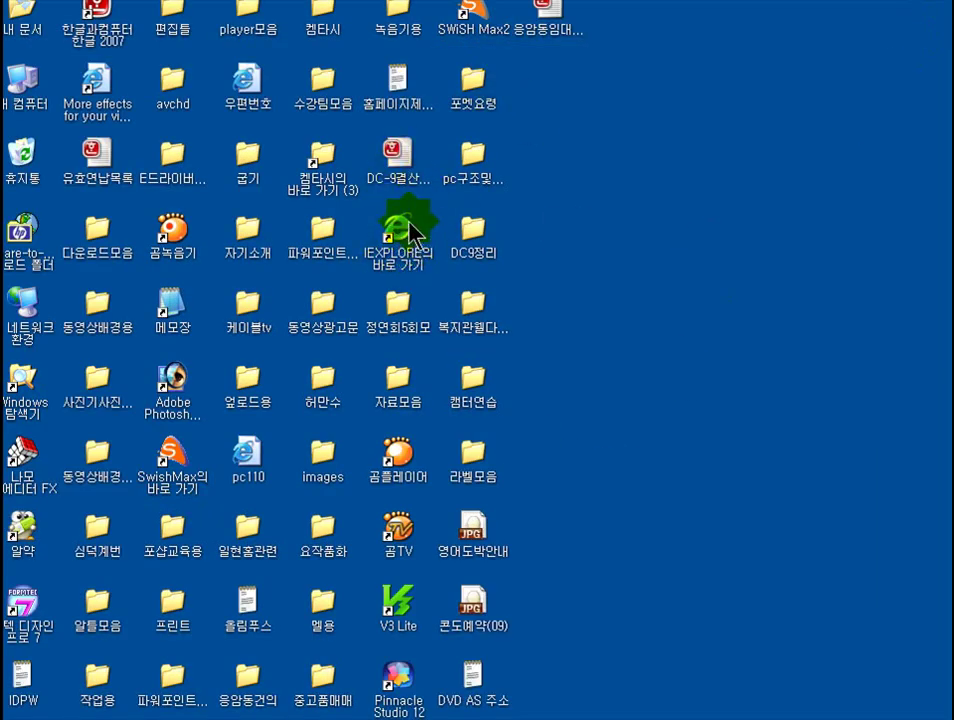
double_click(397, 238)
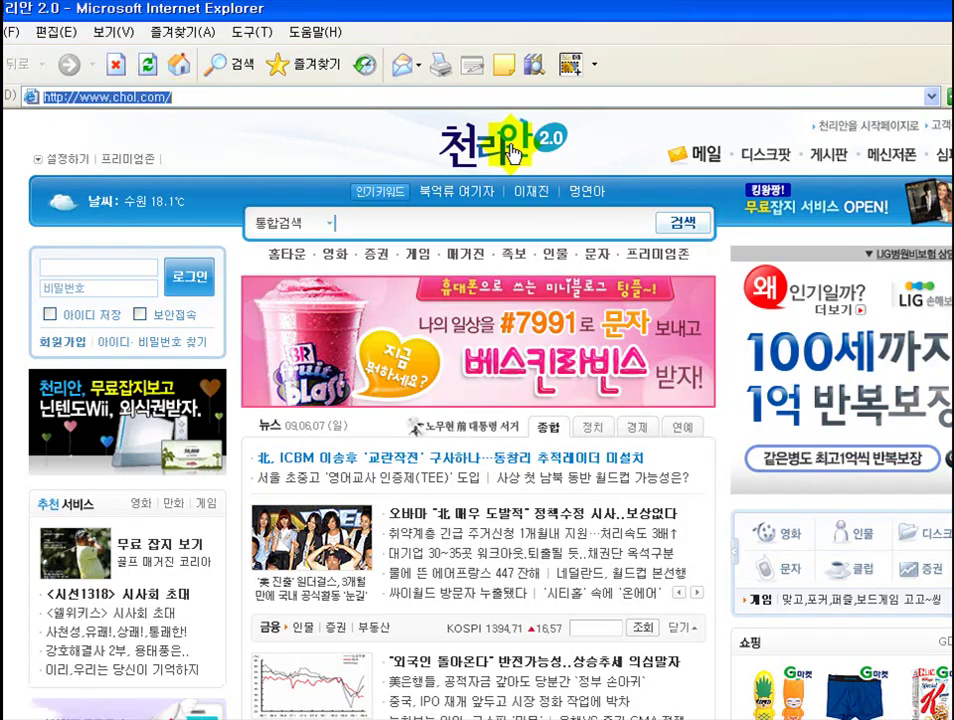
type("www.")
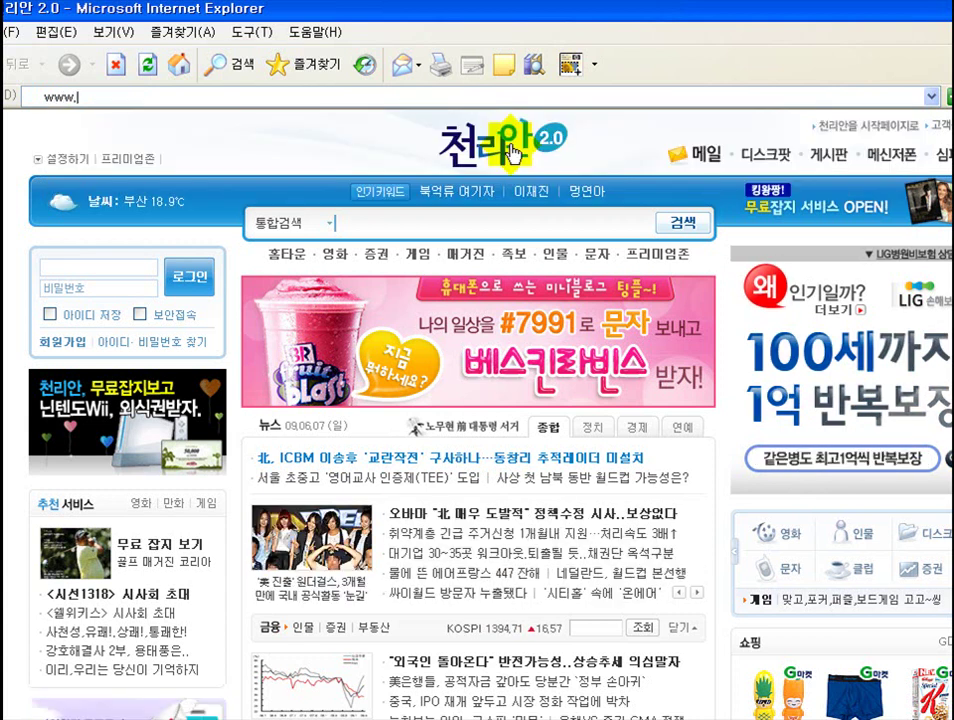
type("tor")
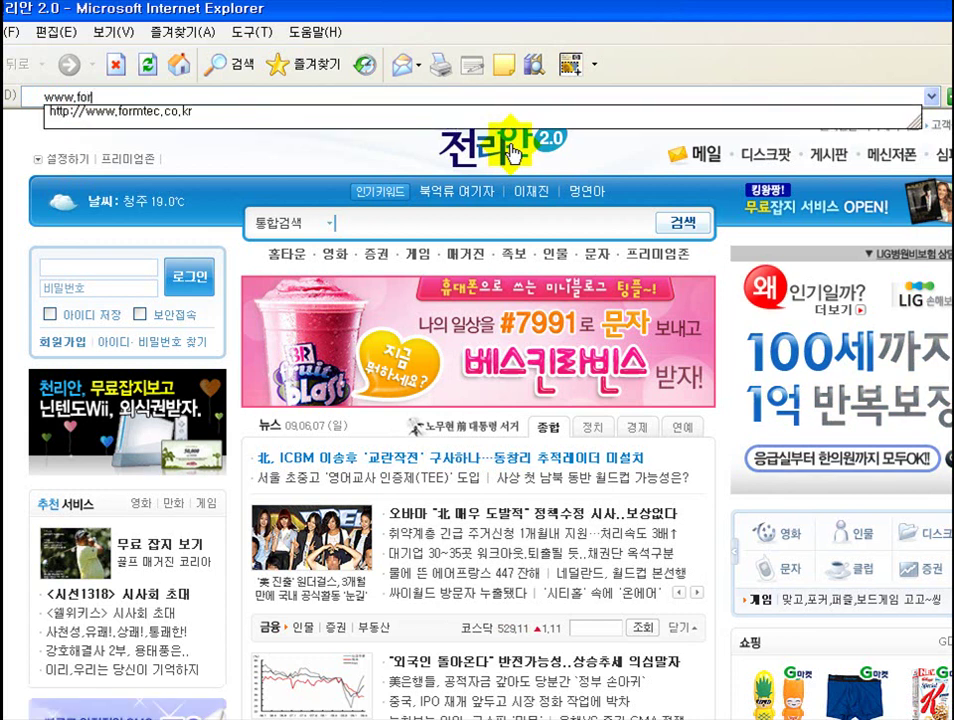
type("mt")
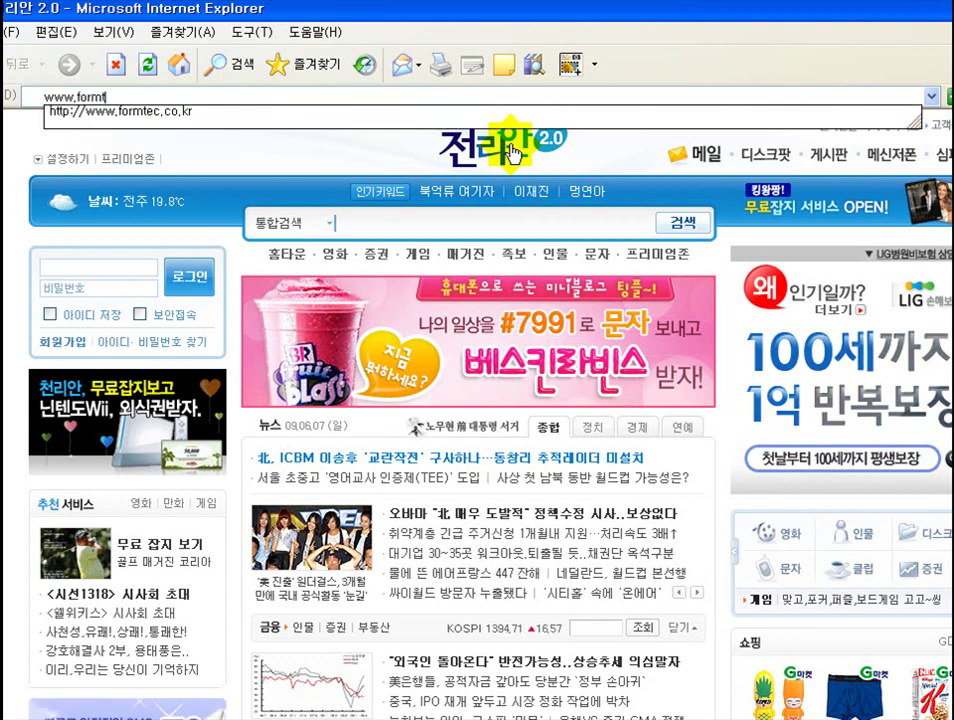
type("ec")
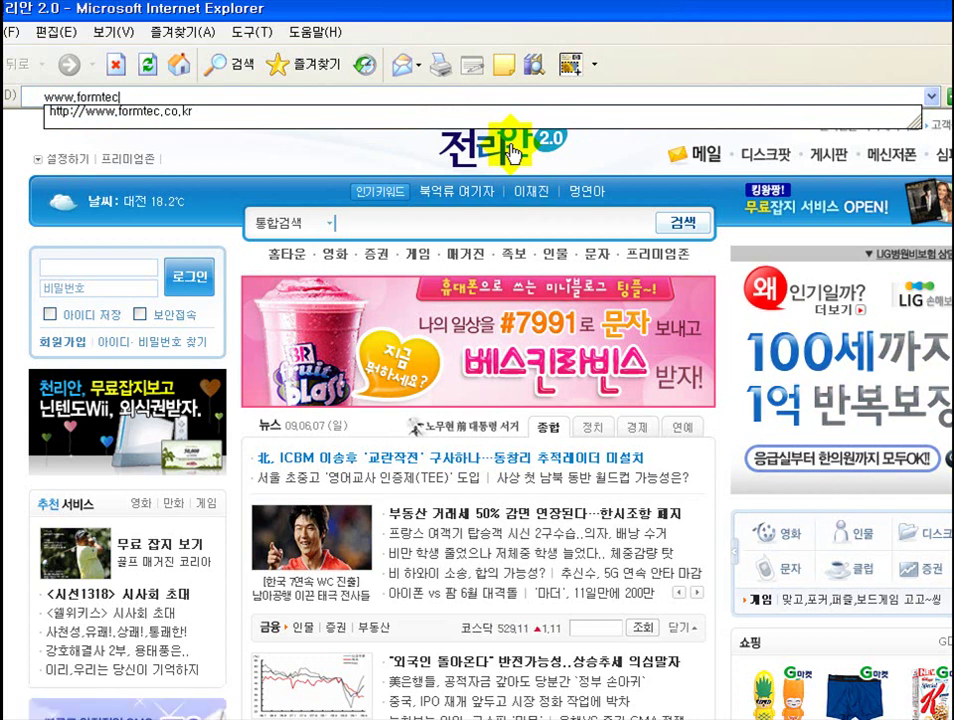
type(".co")
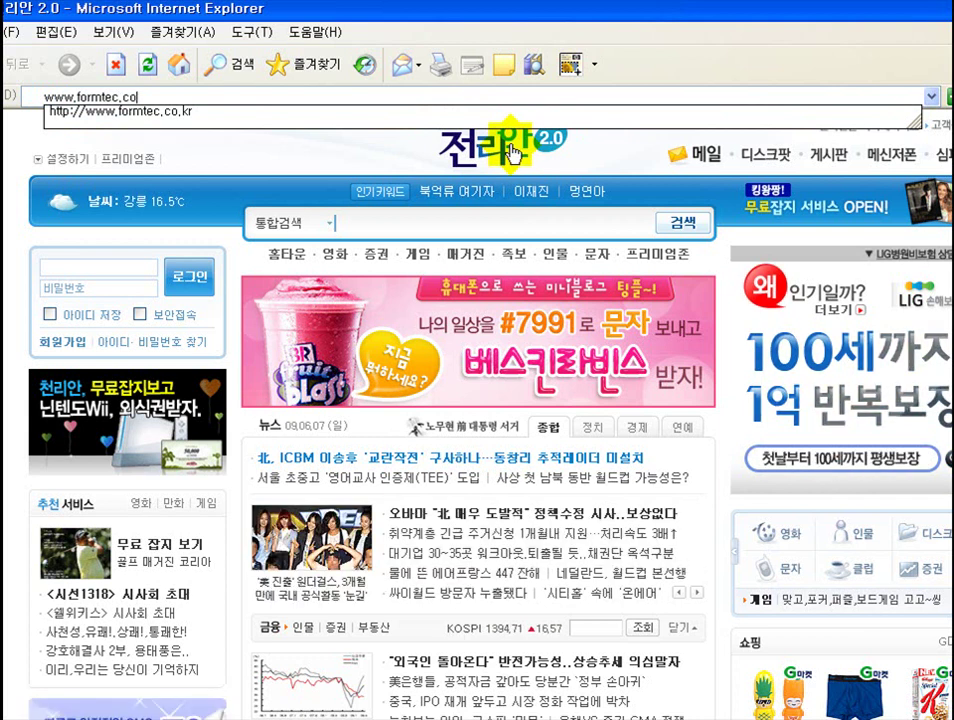
type(".")
type("kr")
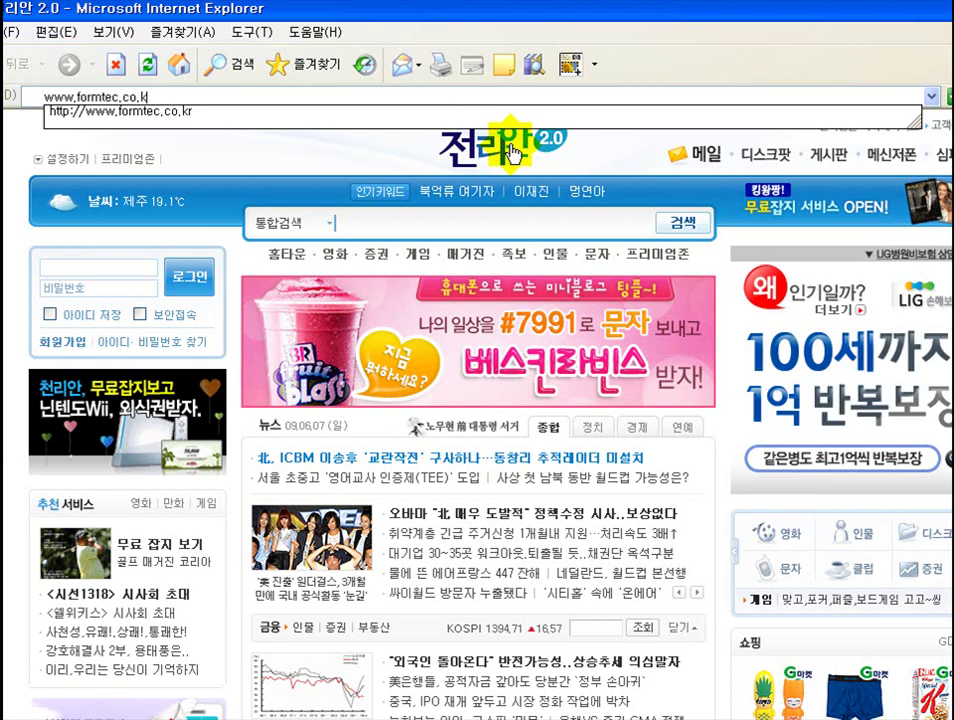
key("Return")
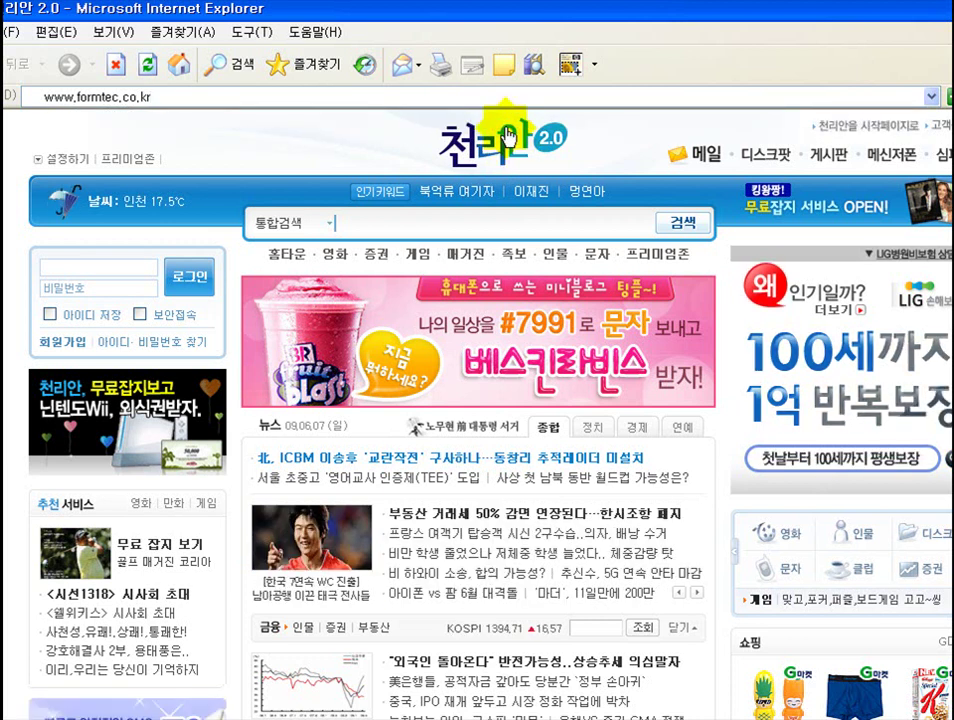
key("Return")
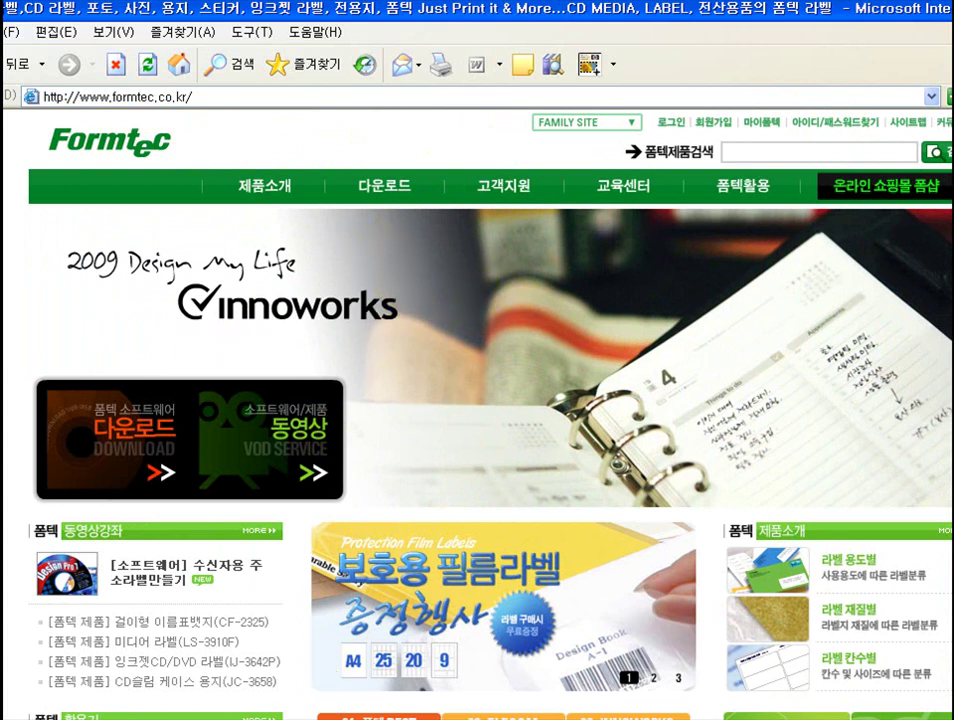
- Open the 디자인 프로7 download page from the site's 다운로드 menu
mouse_move(330, 156)
left_mouse_down()
mouse_move(430, 201)
mouse_move(443, 221)
left_mouse_up()
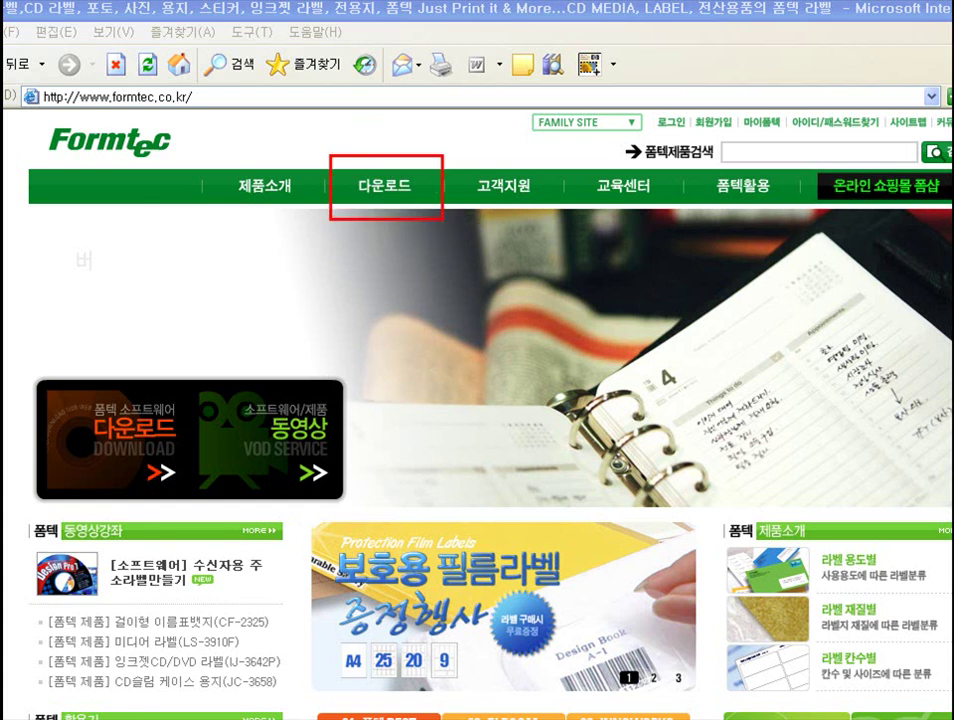
key("Escape")
mouse_move(394, 192)
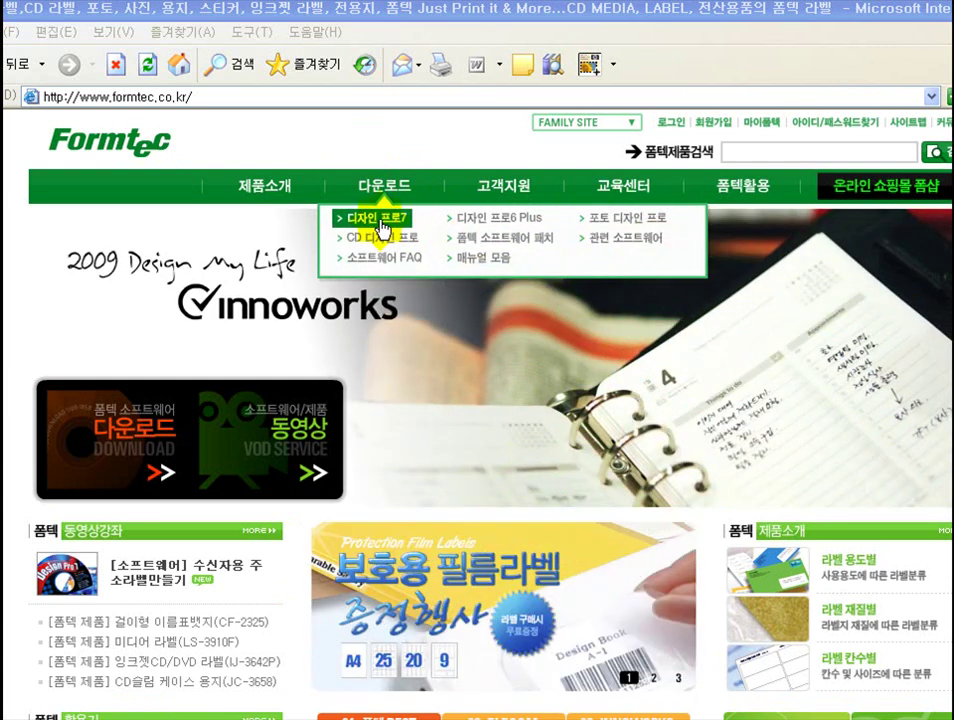
left_click(383, 228)
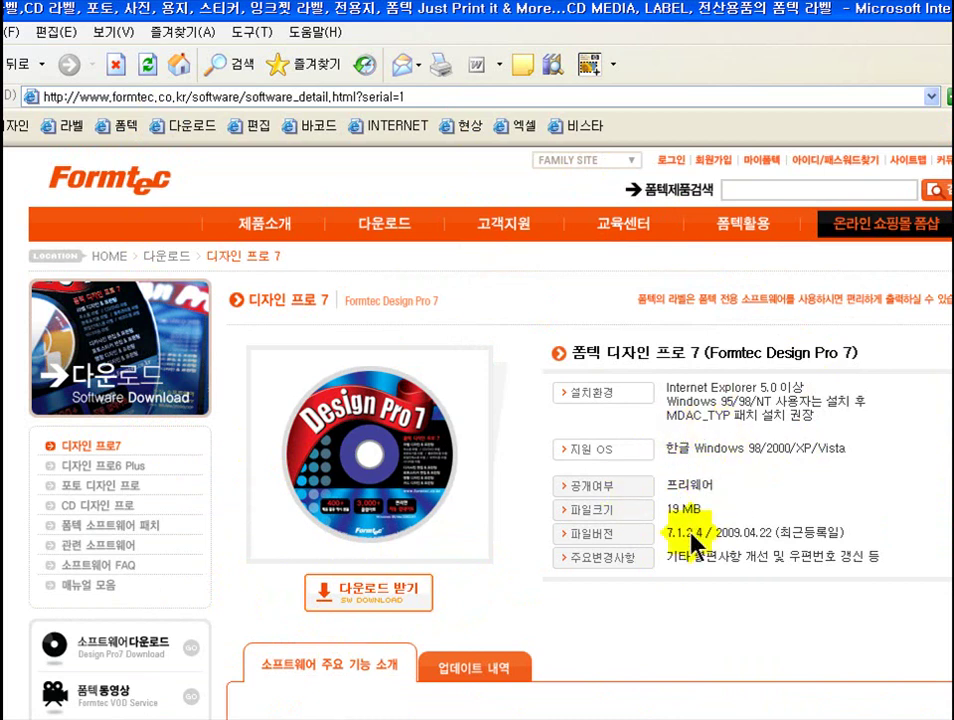
- Request the Design Pro 7 download and submit the verification letters to start DesignPro_7_Setup_UP7.exe
left_click(368, 600)
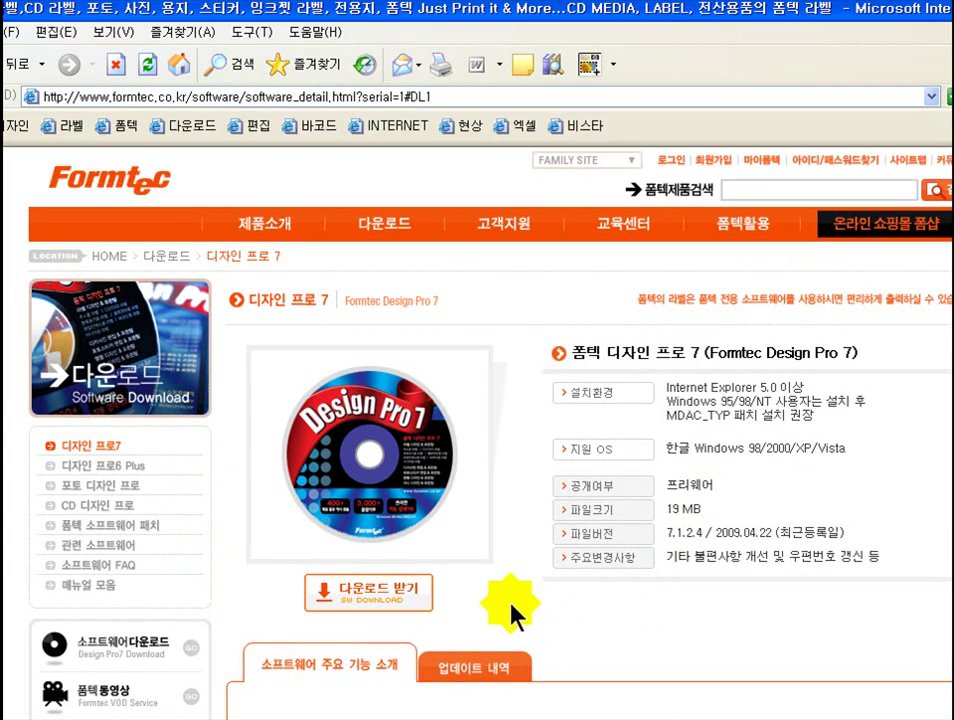
left_click(394, 592)
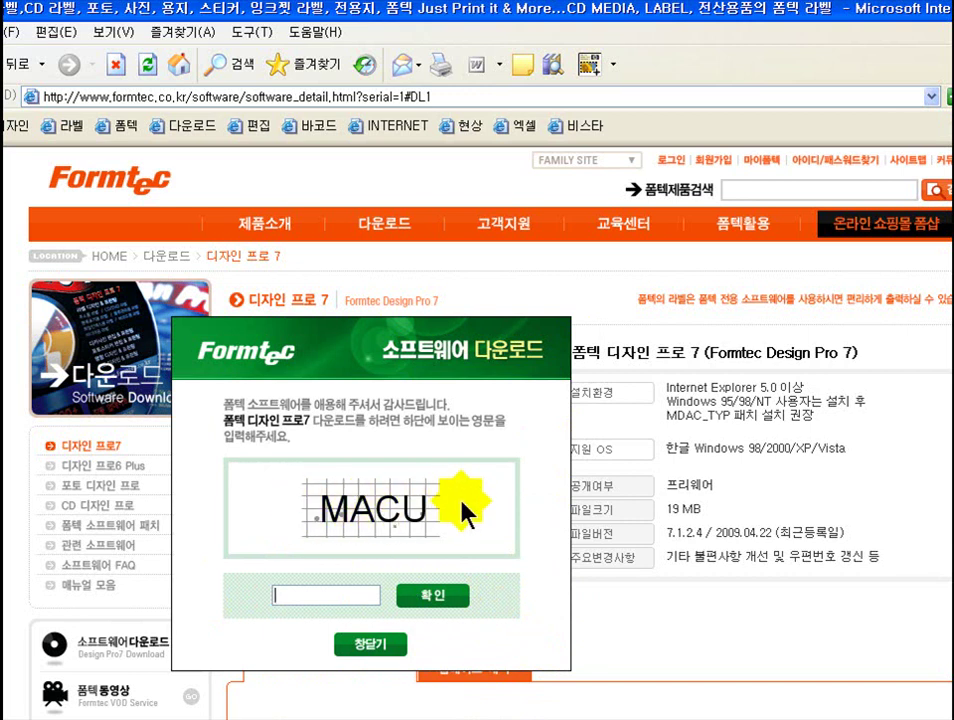
left_click(378, 590)
double_click(304, 598)
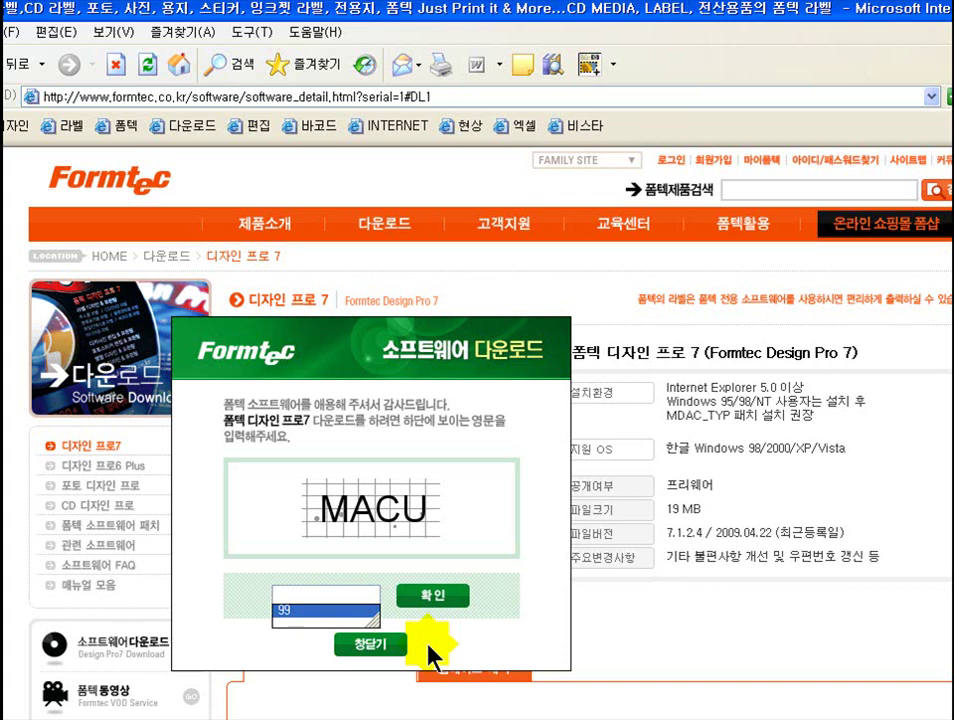
type("ma")
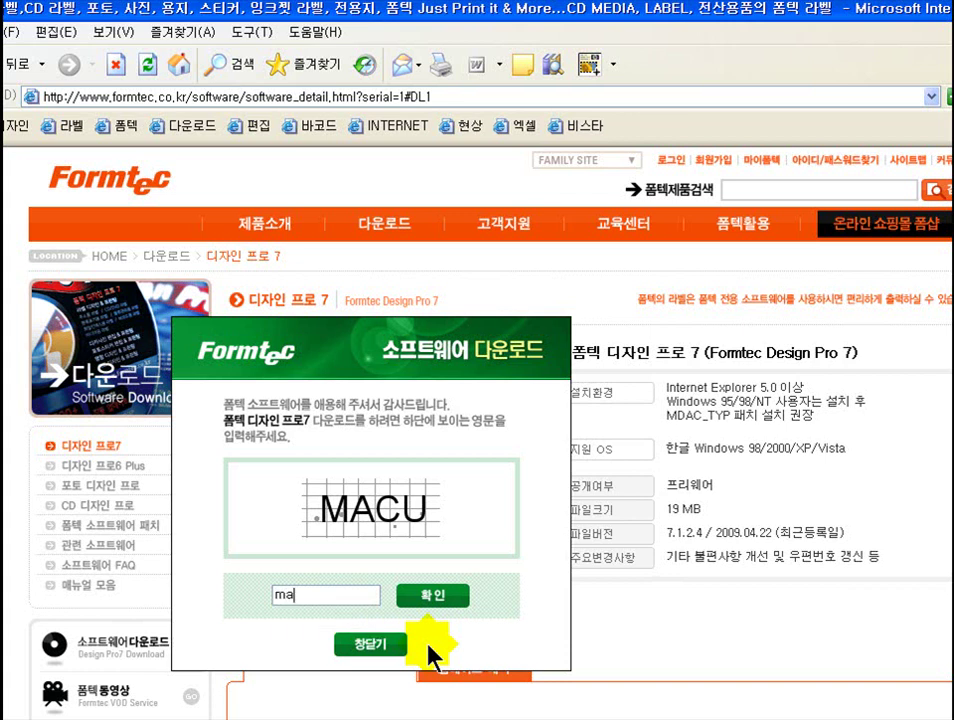
type("cu")
left_click(435, 603)
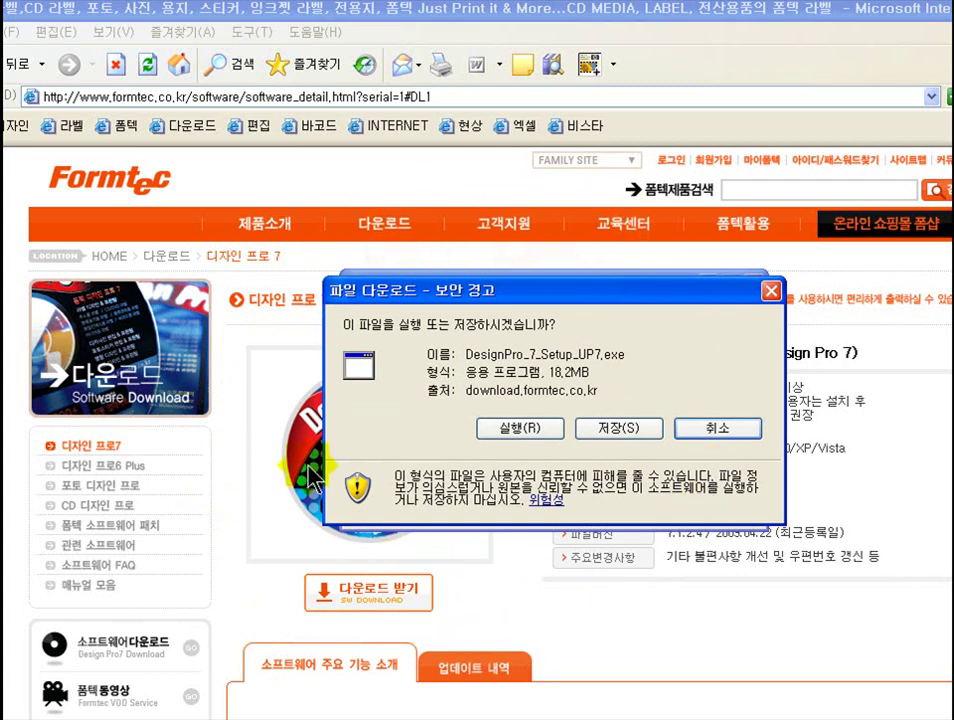
- Save DesignPro_7_Setup_UP7.exe (18.2MB) to the 바탕 화면 desktop folder
left_click(611, 430)
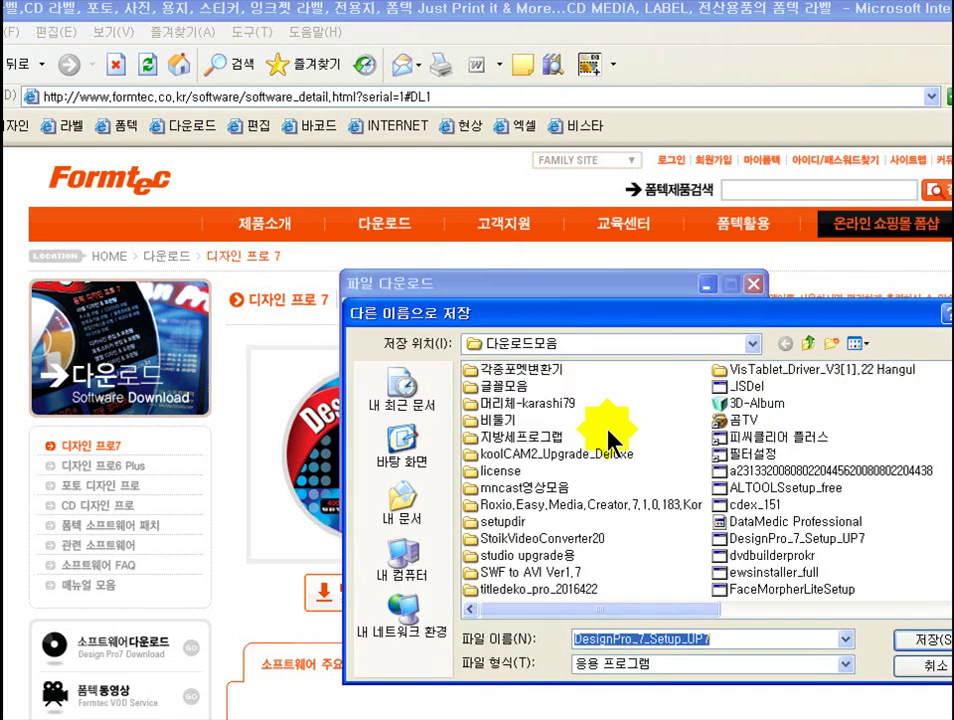
left_click_drag(579, 315, 362, 227)
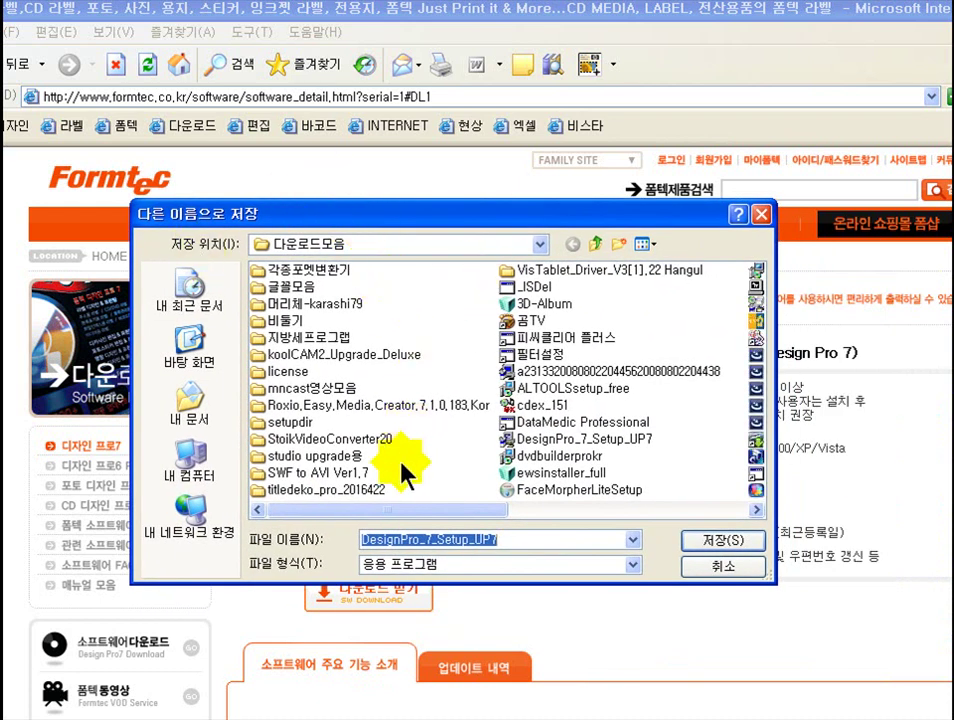
left_click_drag(377, 213, 343, 194)
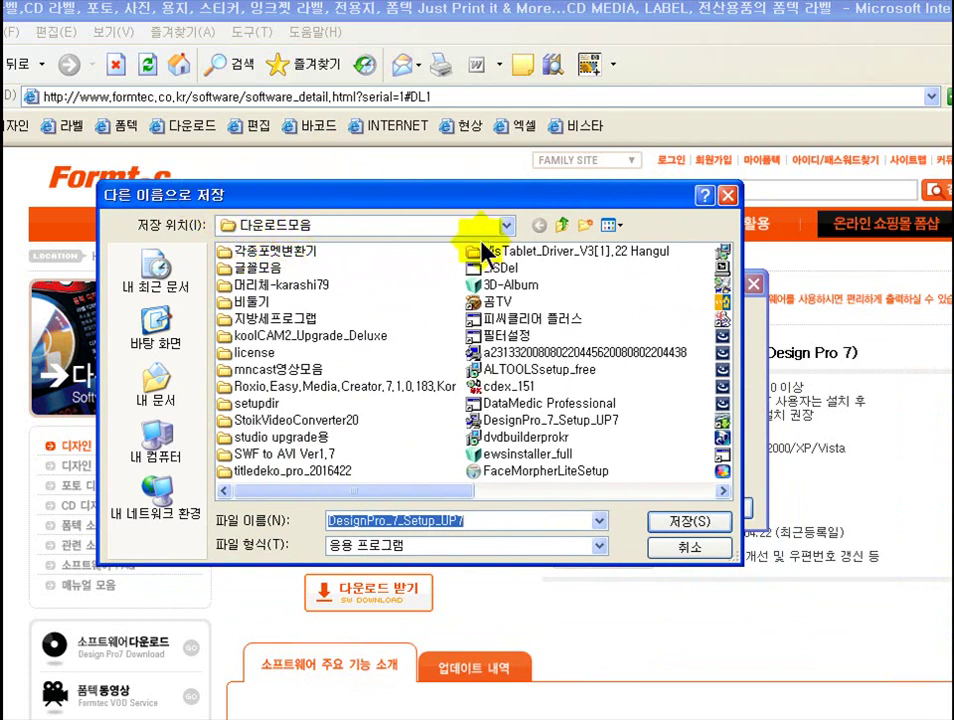
left_click(508, 226)
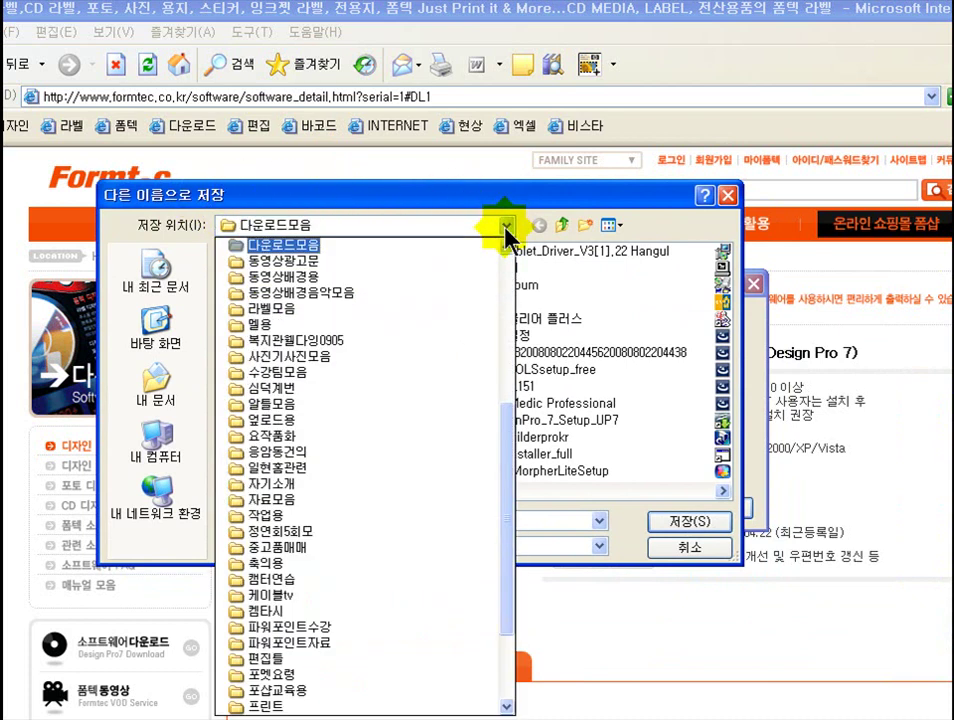
left_click_drag(512, 515, 396, 270)
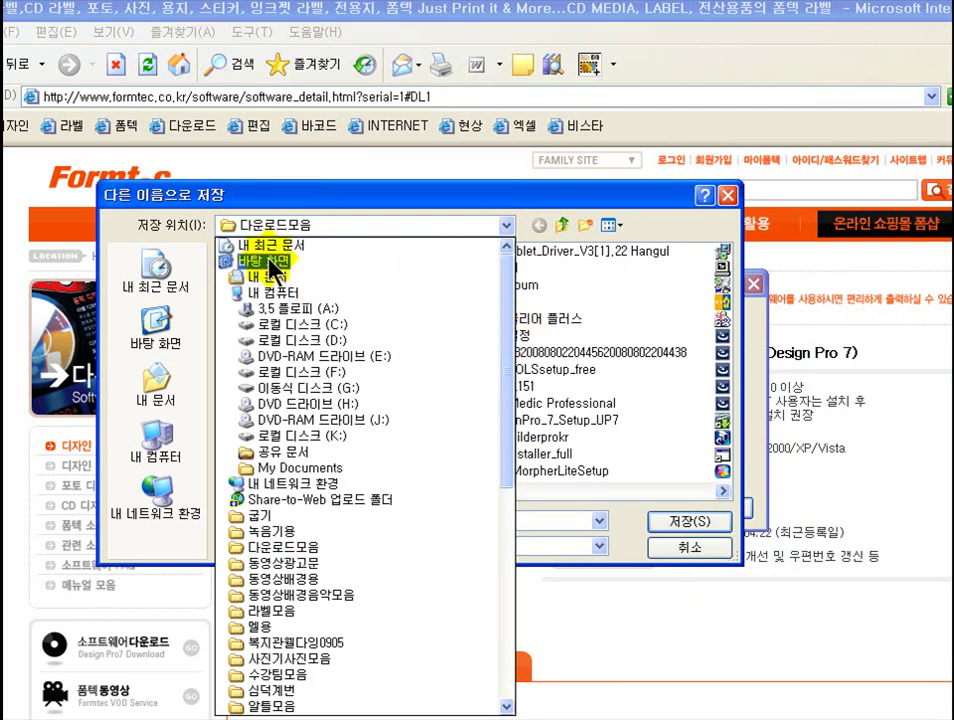
left_click(268, 263)
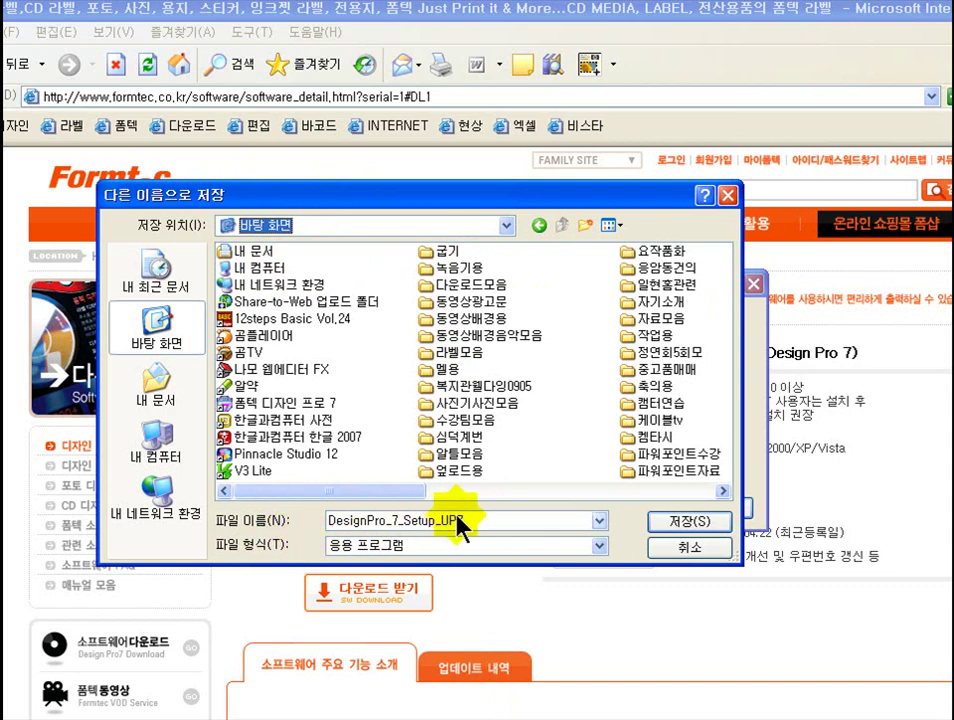
left_click(673, 521)
left_click(673, 522)
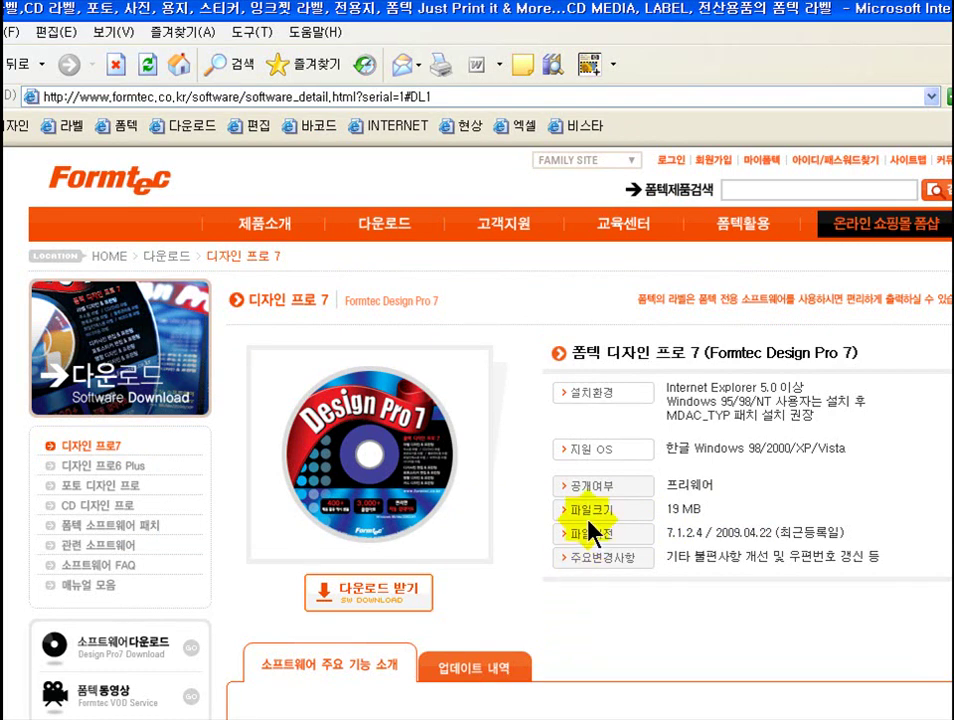
- Move the browser window aside and close the Formtec download page
left_click_drag(617, 30, 166, 535)
left_click_drag(97, 535, 213, 618)
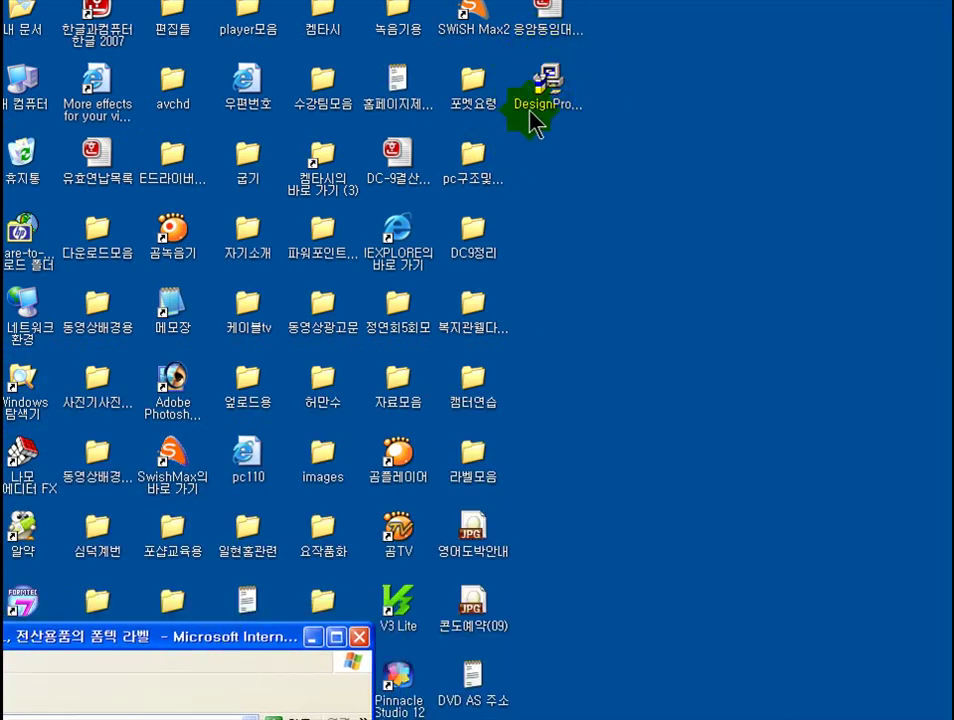
left_click_drag(205, 645, 66, 661)
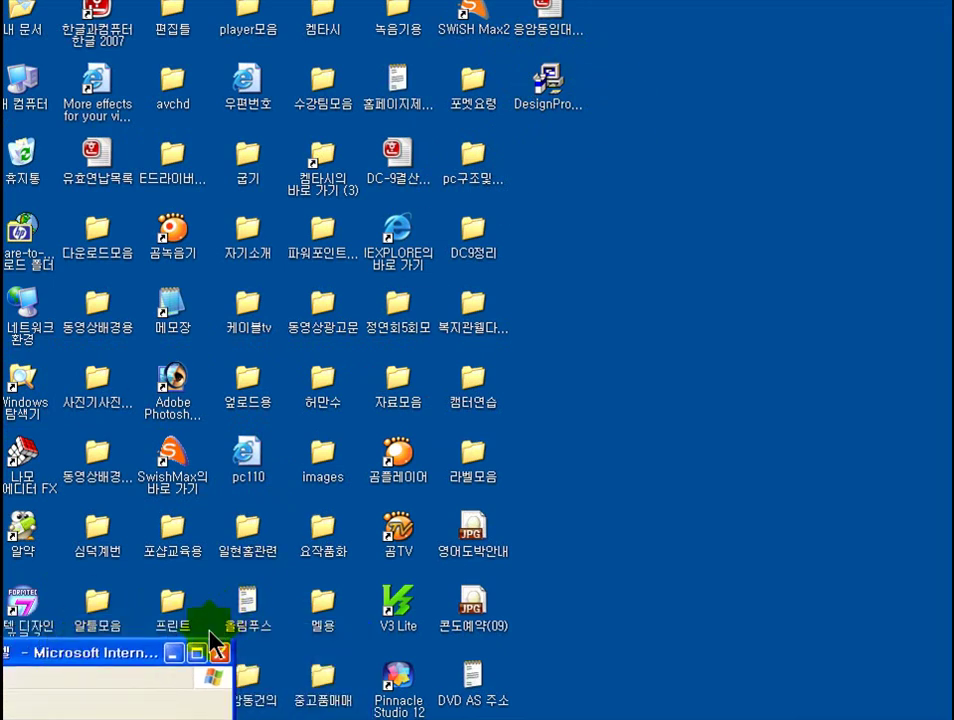
left_click_drag(126, 654, 622, 106)
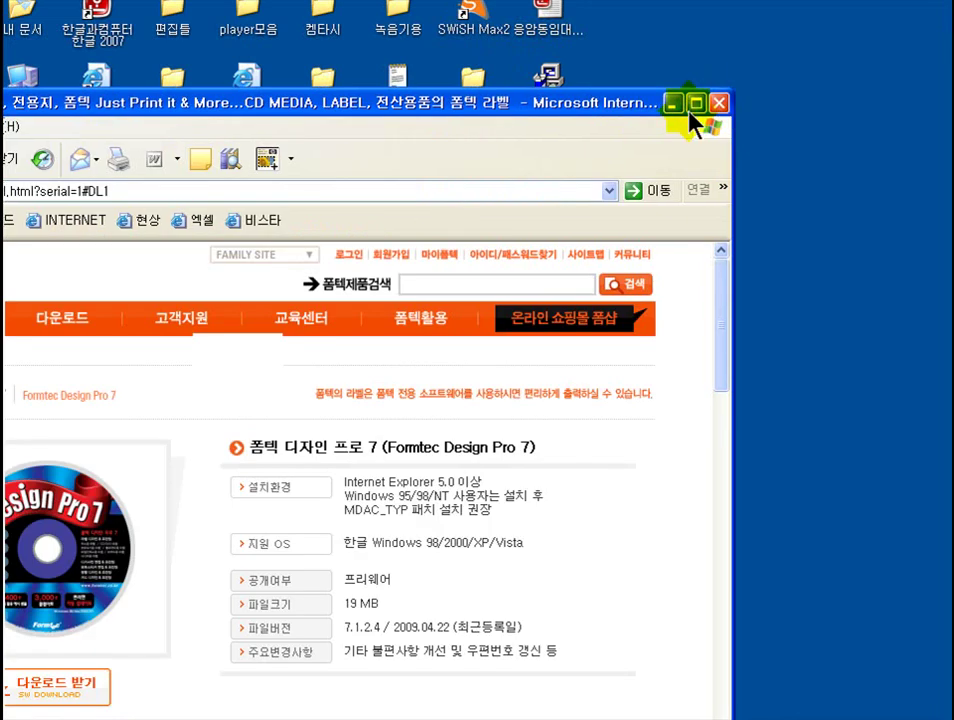
left_click(718, 104)
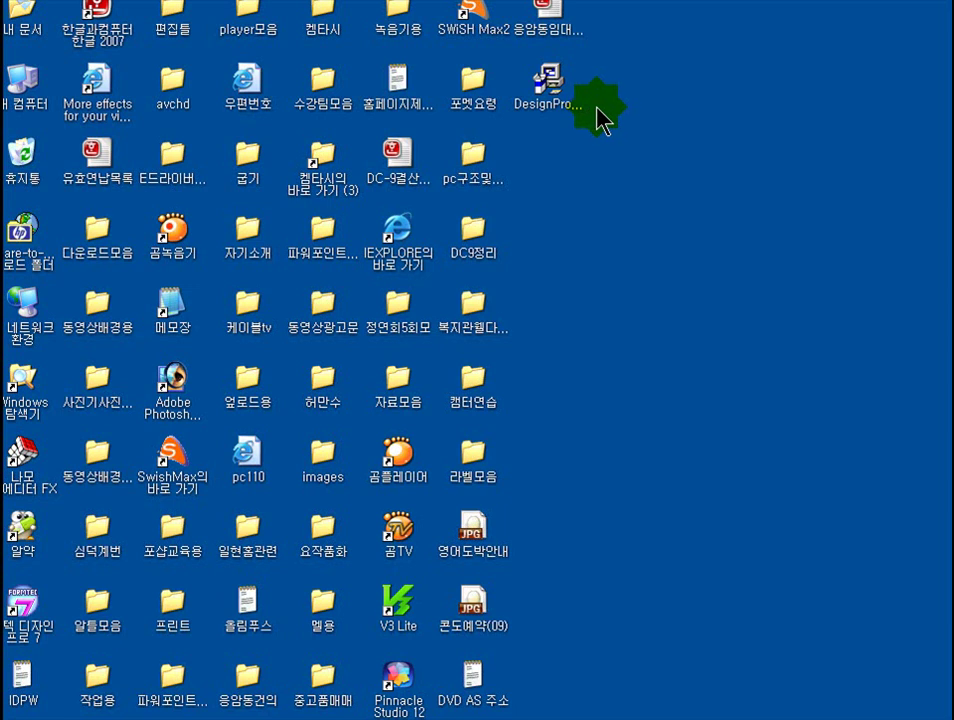
- Run DesignPro_7_Setup_UP7.exe, dismiss the installer error, and return to the business-card design
double_click(549, 82)
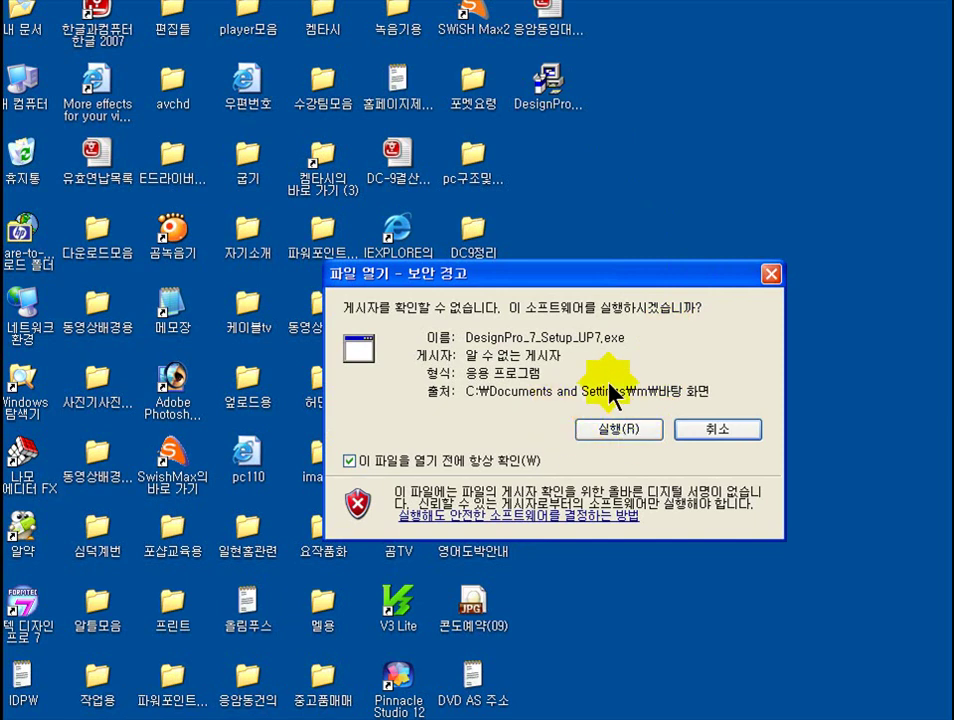
left_click(617, 430)
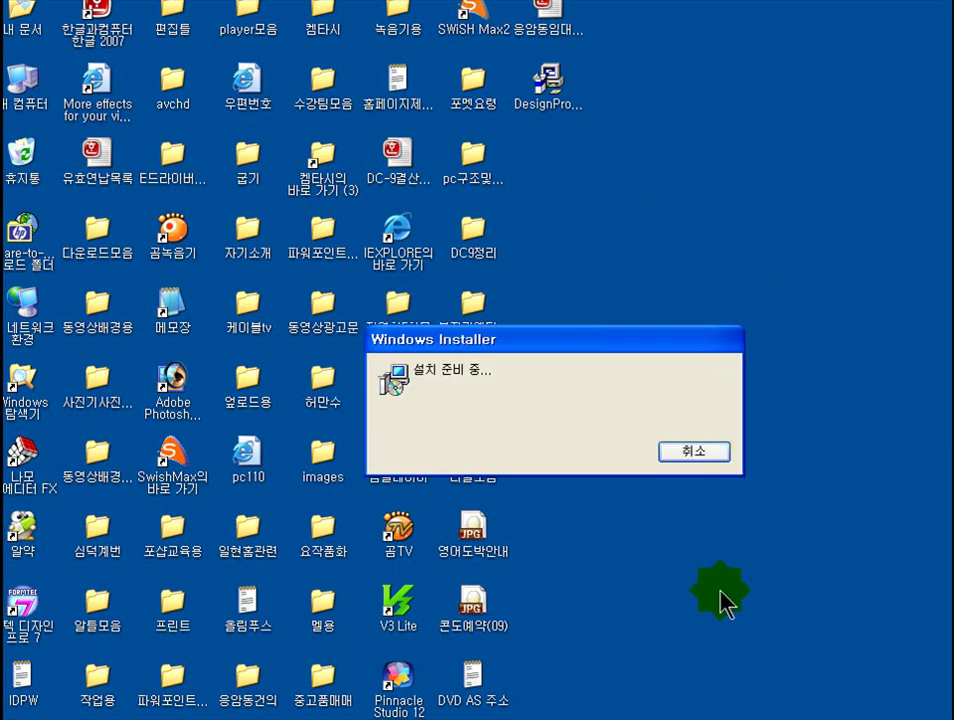
left_click(561, 450)
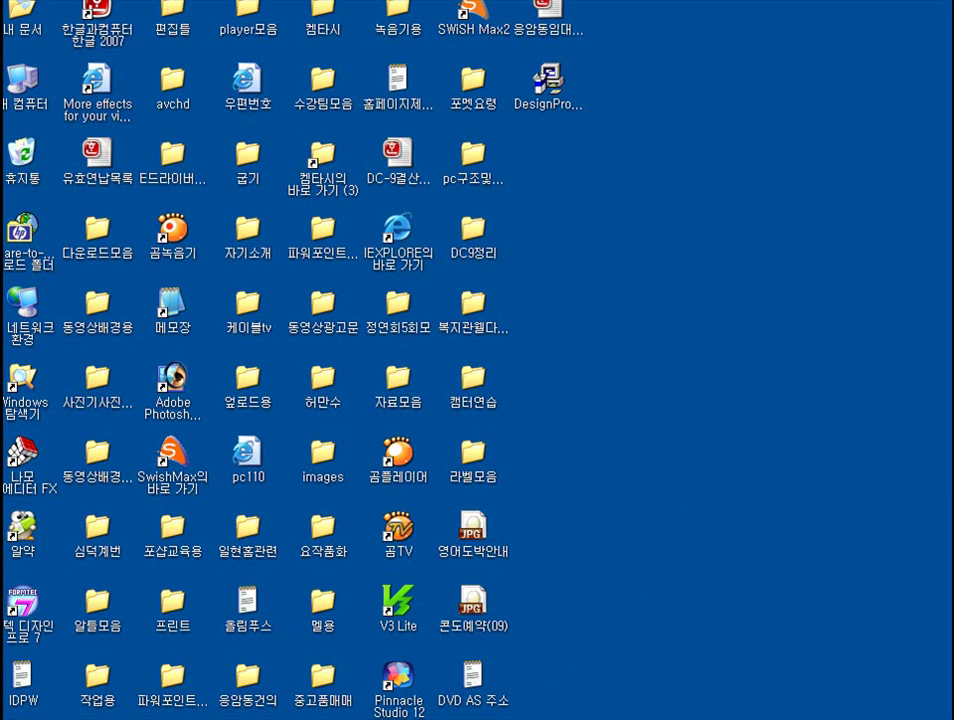
key("alt+Tab")
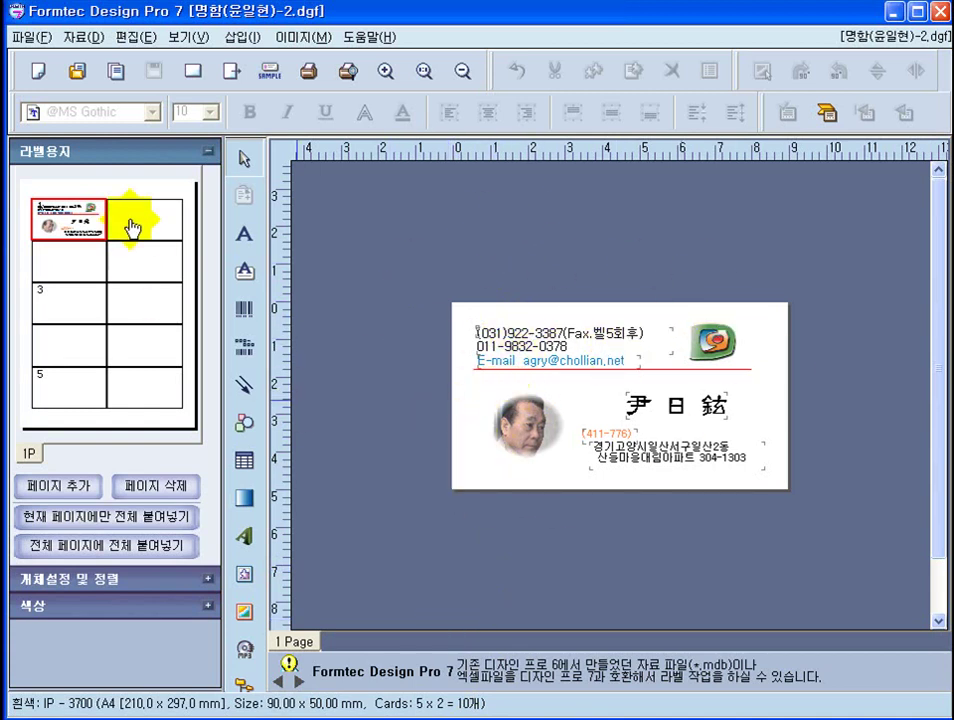
- Cancel the 제품선택 product chooser and close Design Pro 7 with its business card
left_click(37, 72)
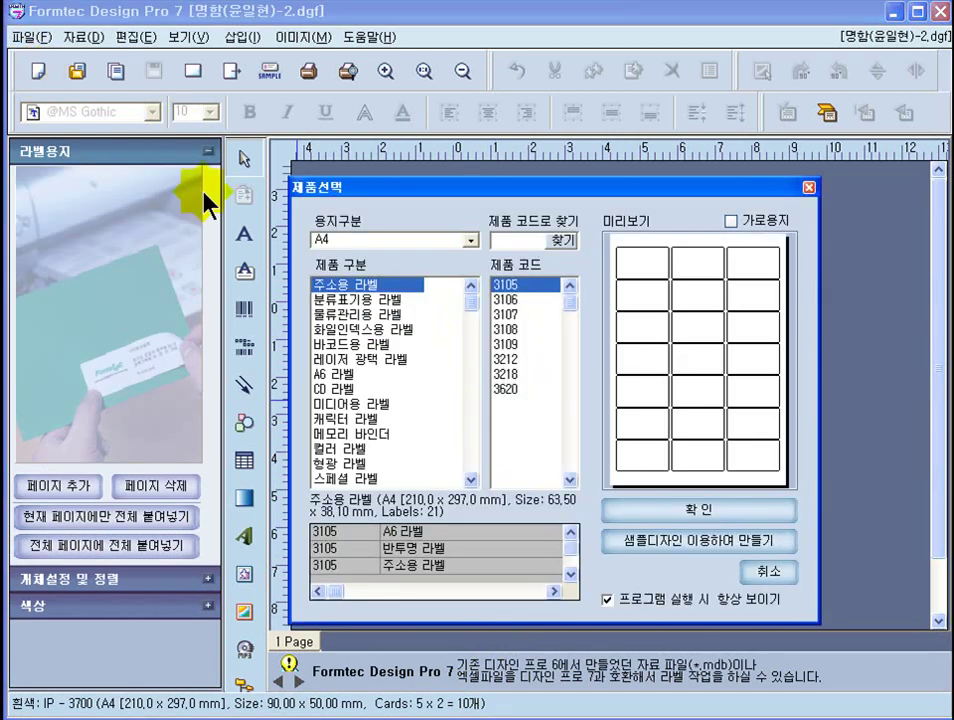
left_click_drag(591, 195, 594, 198)
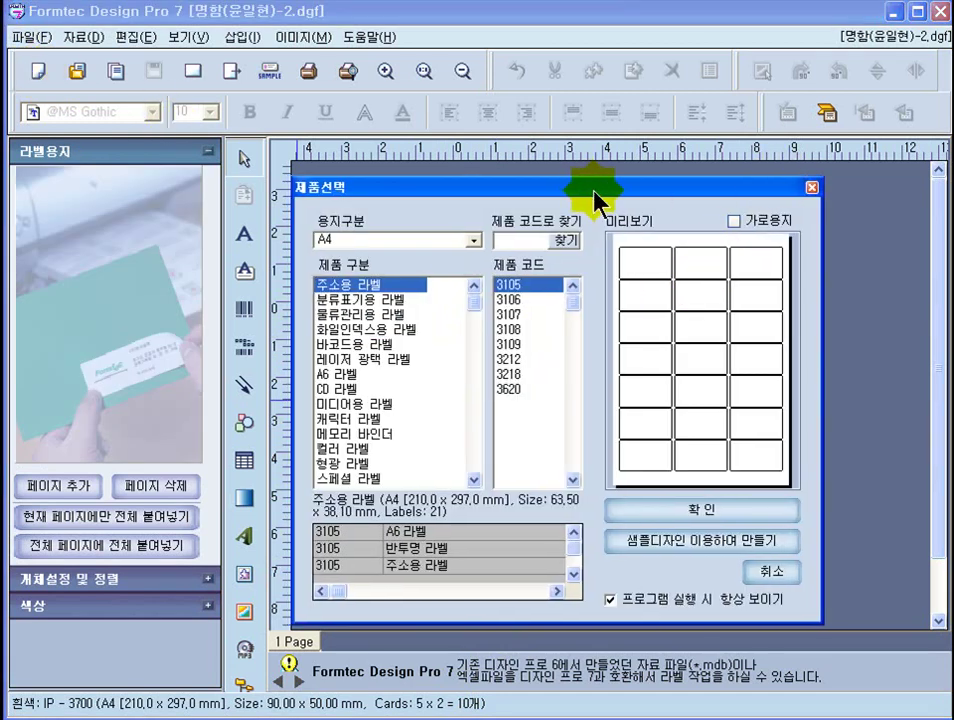
left_click(812, 189)
left_click(916, 11)
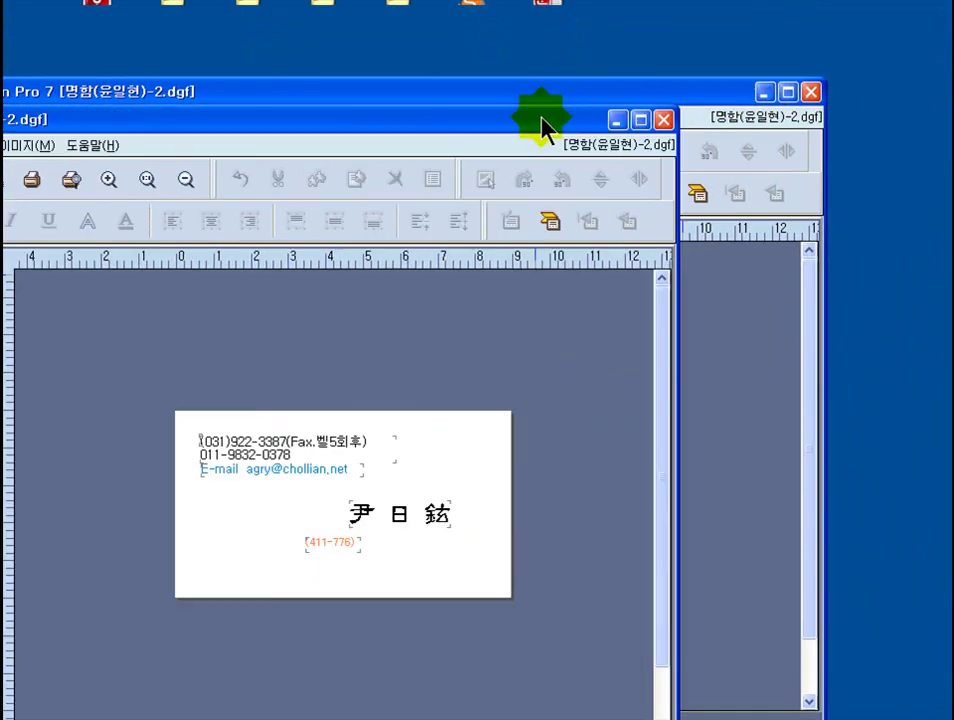
left_click(544, 151)
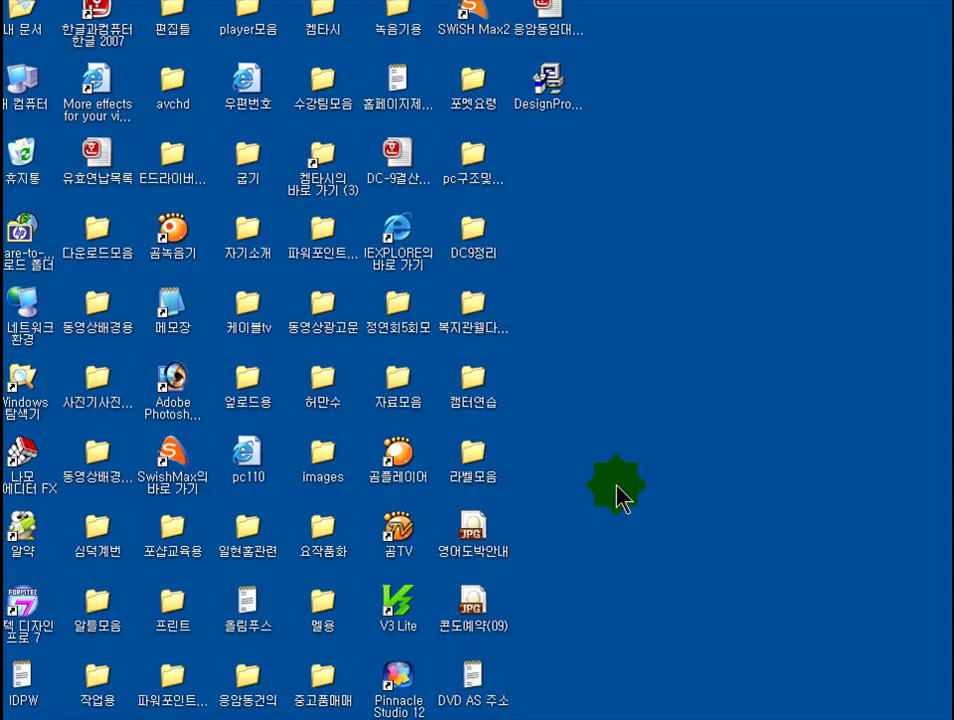
- Run the DesignPro_7_Setup_UP7 setup again, allow it, and dismiss the installer error
left_click(549, 84)
double_click(549, 84)
left_click(622, 428)
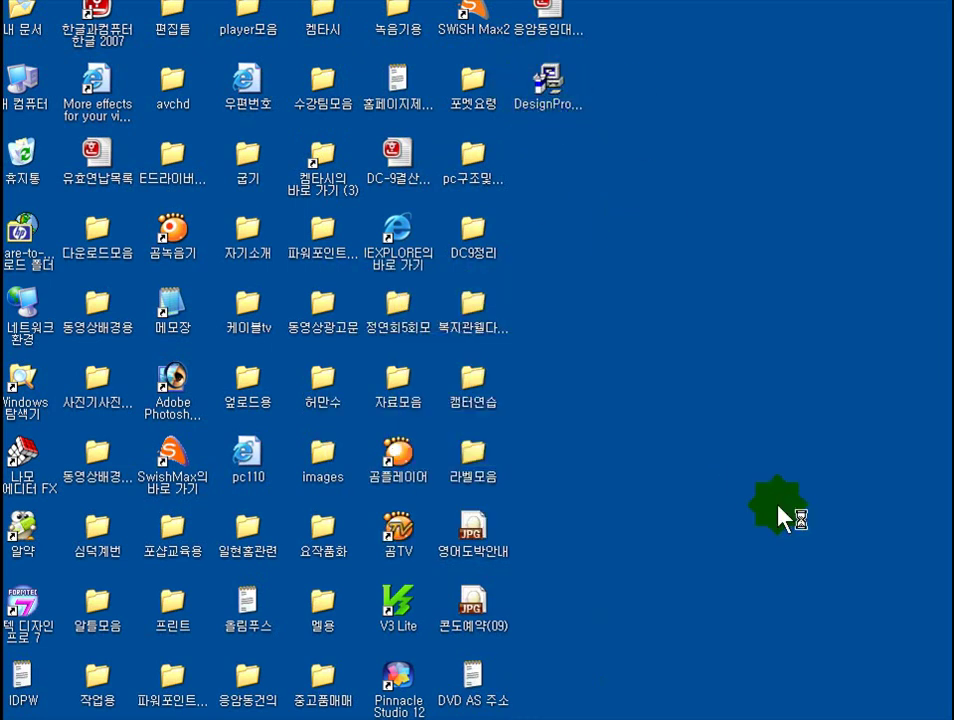
left_click(551, 449)
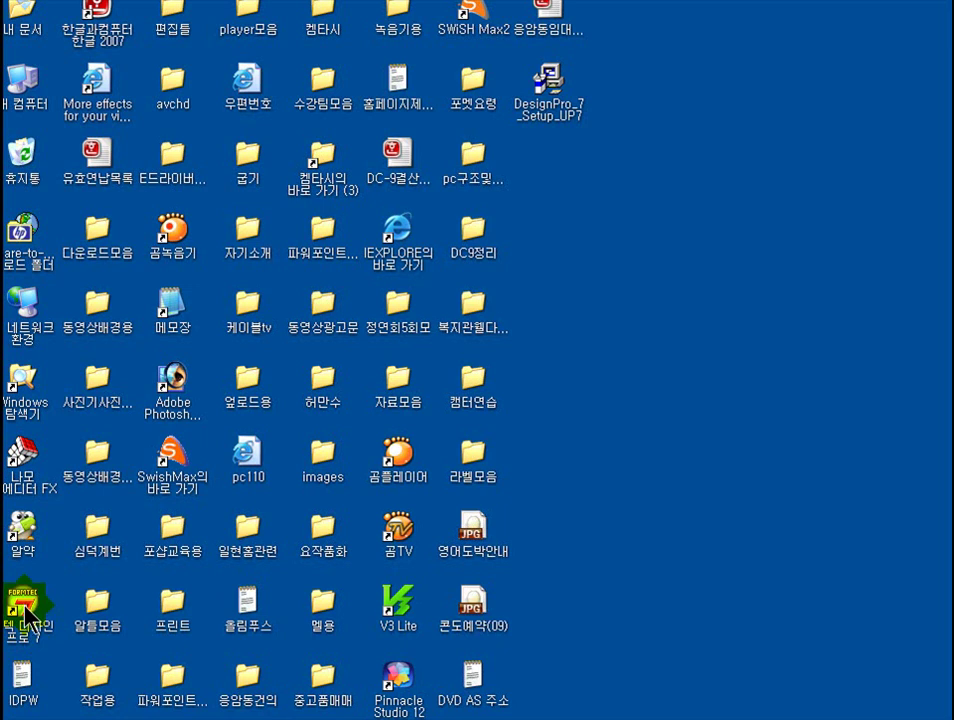
- Launch Design Pro 7 from its 폼텍 디자인 프로 7 shortcut and close the 공지사항 notice
double_click(27, 616)
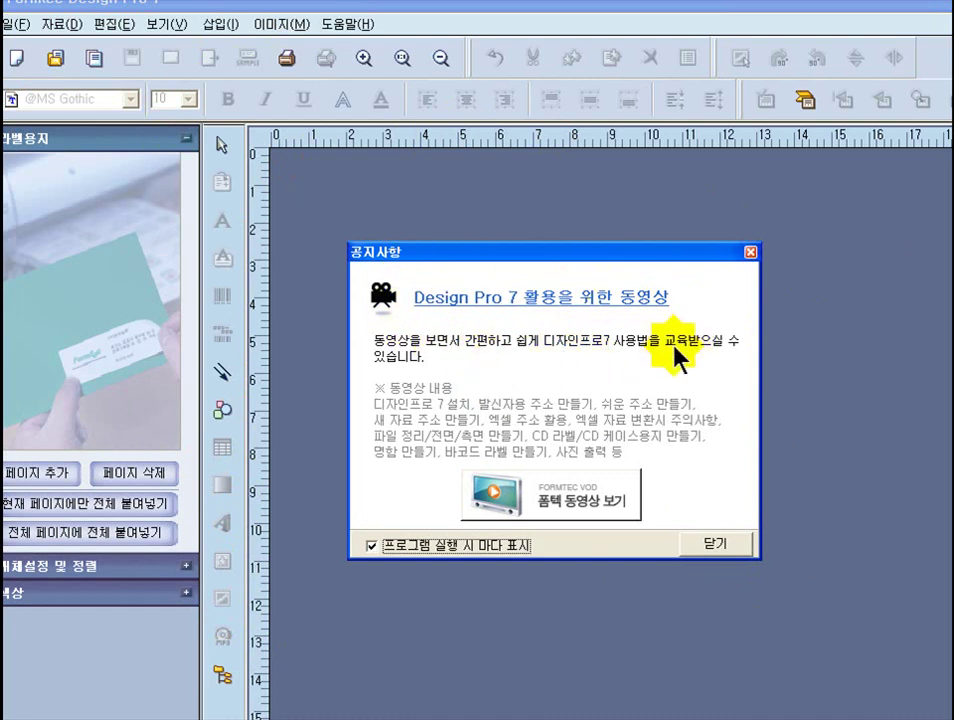
left_click(749, 253)
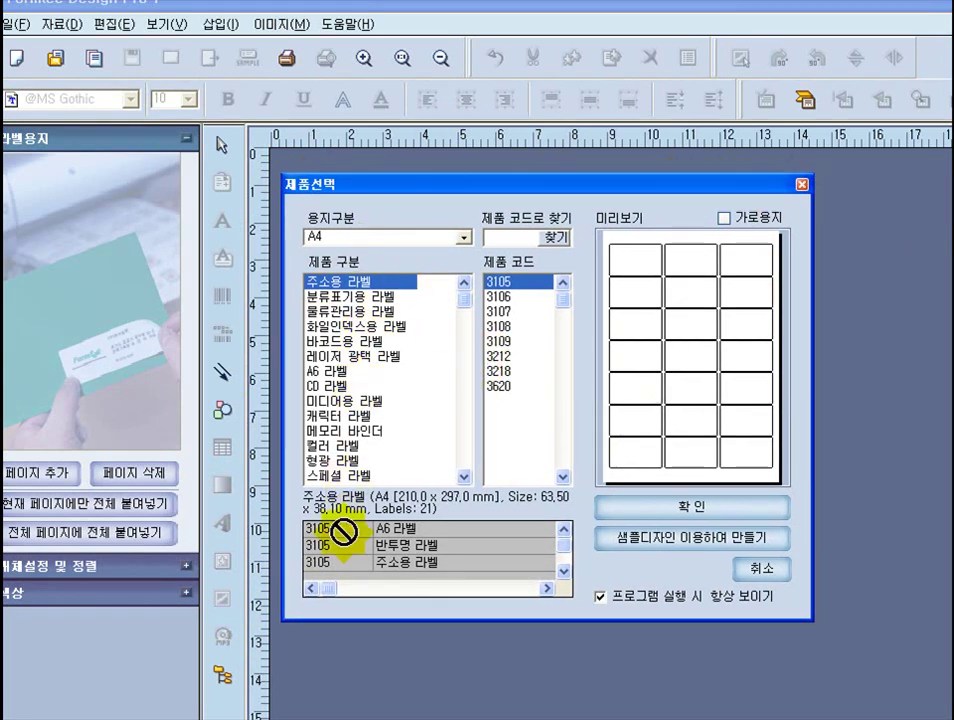
- Browse the label categories from 분류표기용 to 미디어용 and settle on CD 라벨
left_click(375, 297)
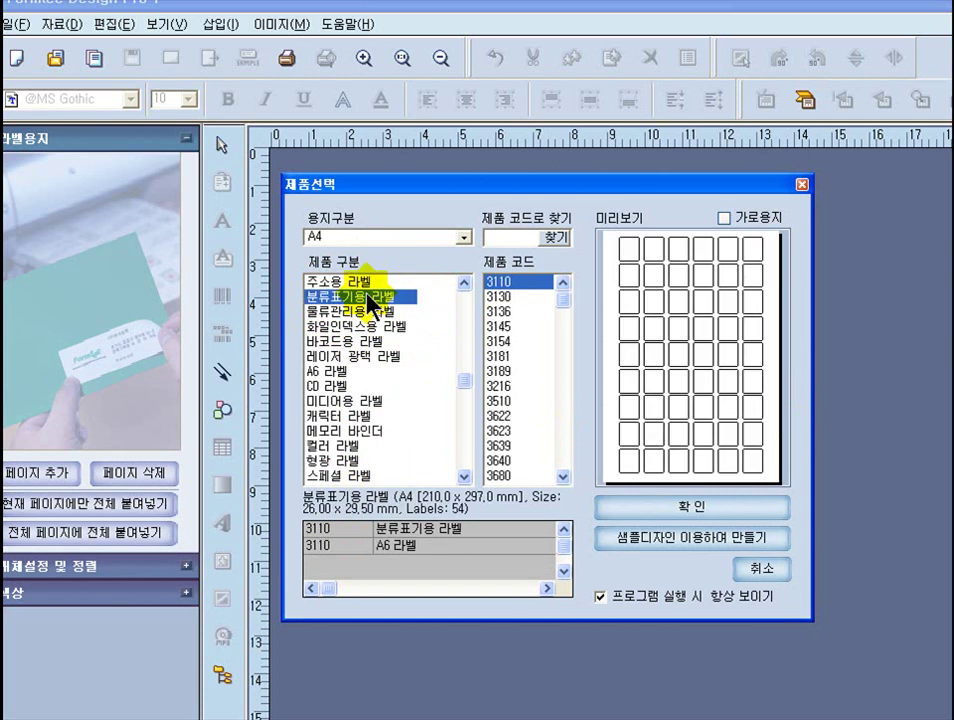
left_click(388, 313)
left_click(372, 326)
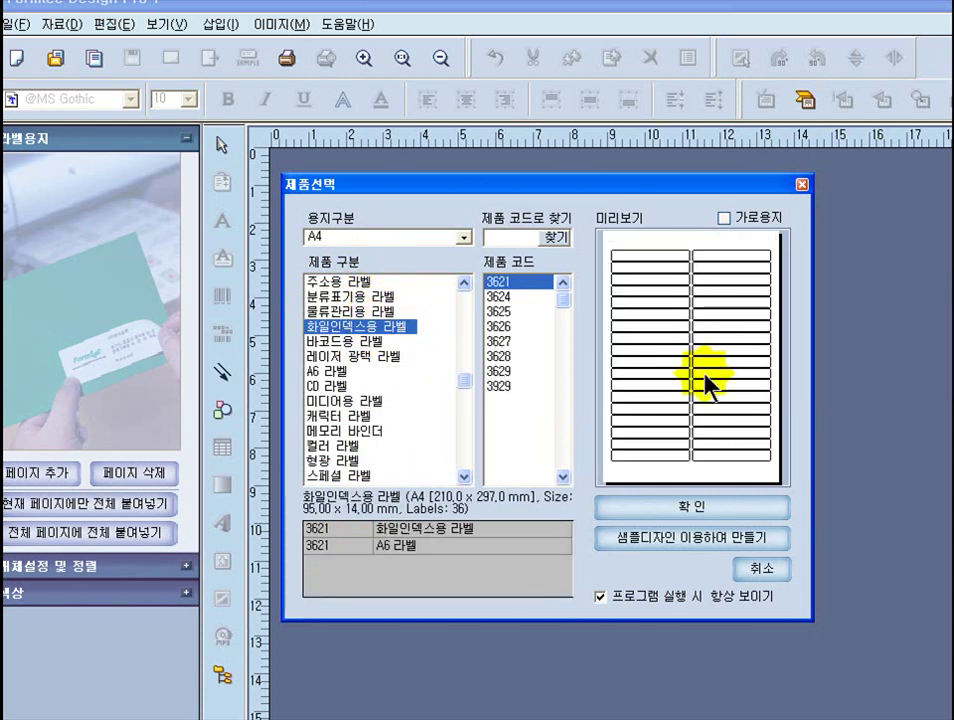
left_click(367, 344)
left_click(358, 356)
left_click(338, 374)
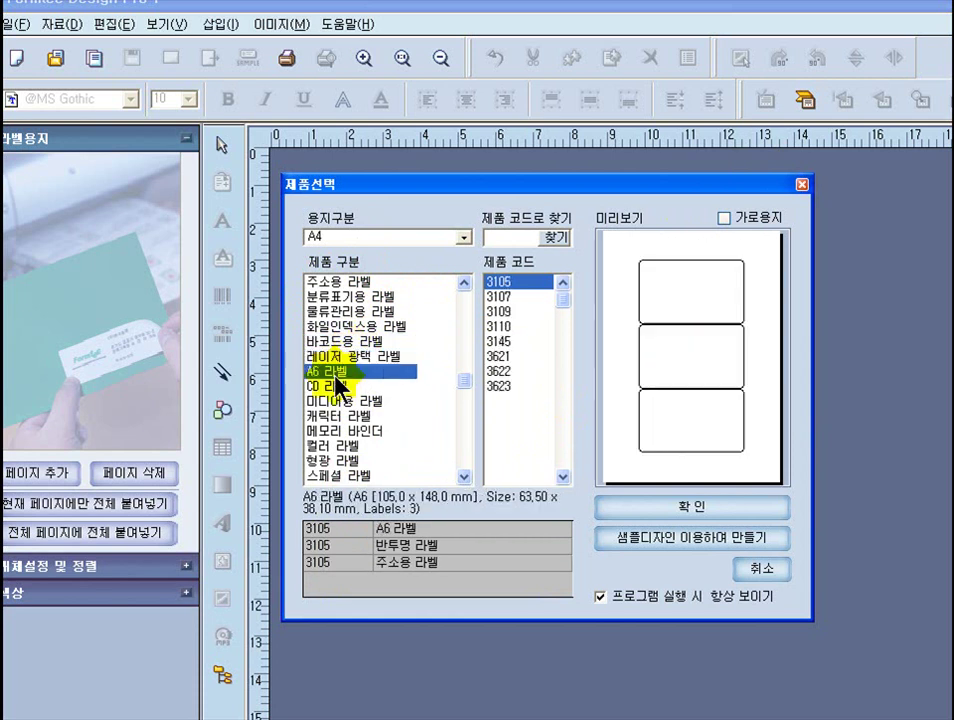
left_click(337, 386)
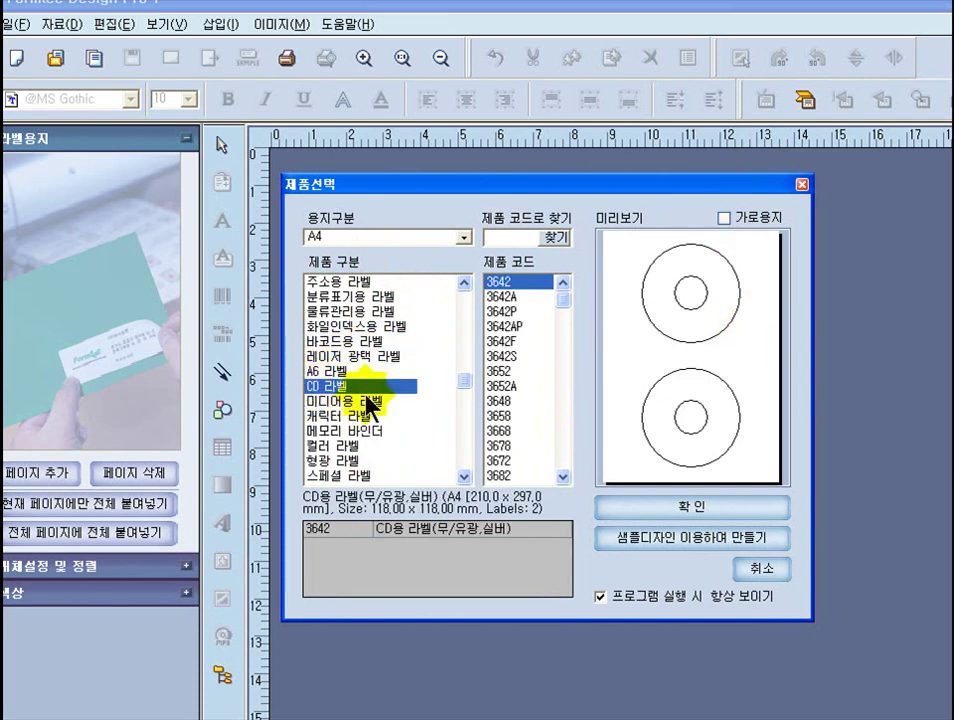
left_click(341, 401)
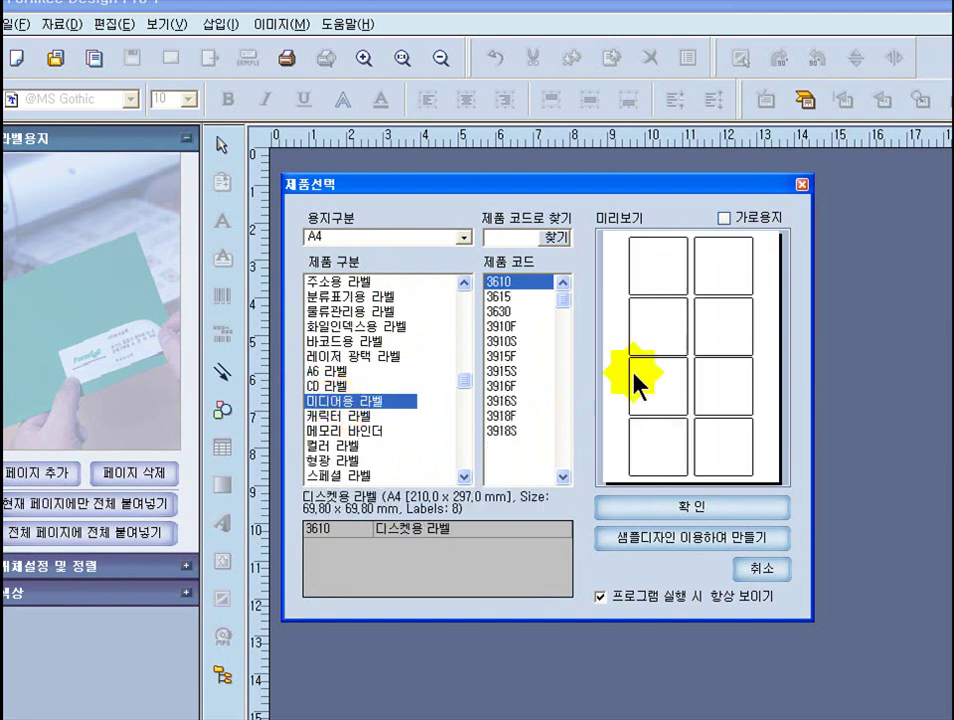
left_click(338, 387)
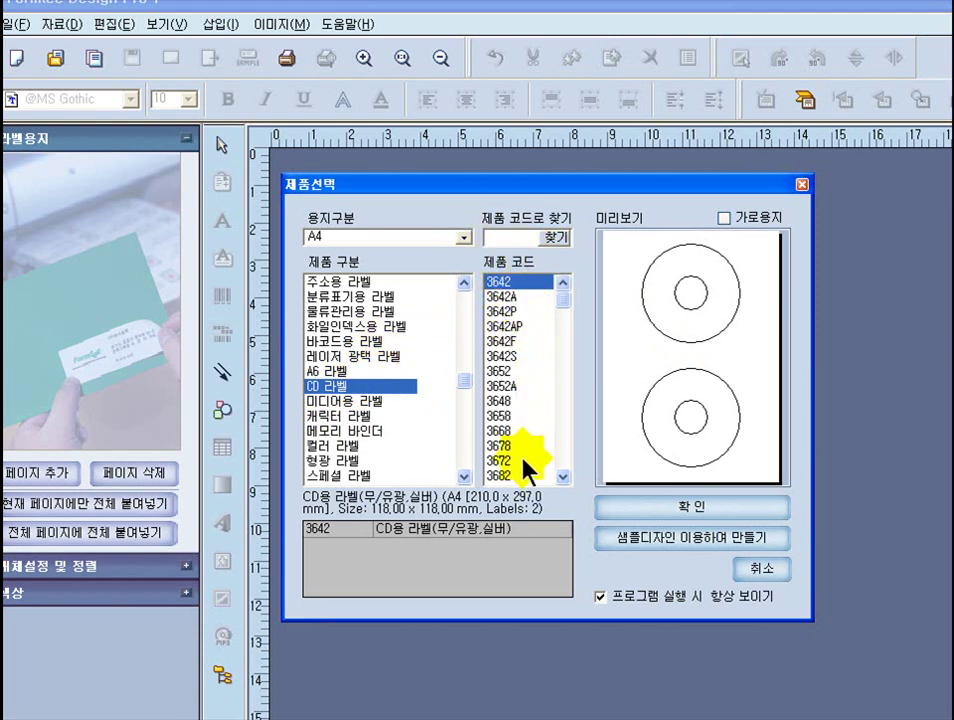
- Preview CD label codes 3642A through 3672, ending on business-card CD label 3682
left_click(515, 297)
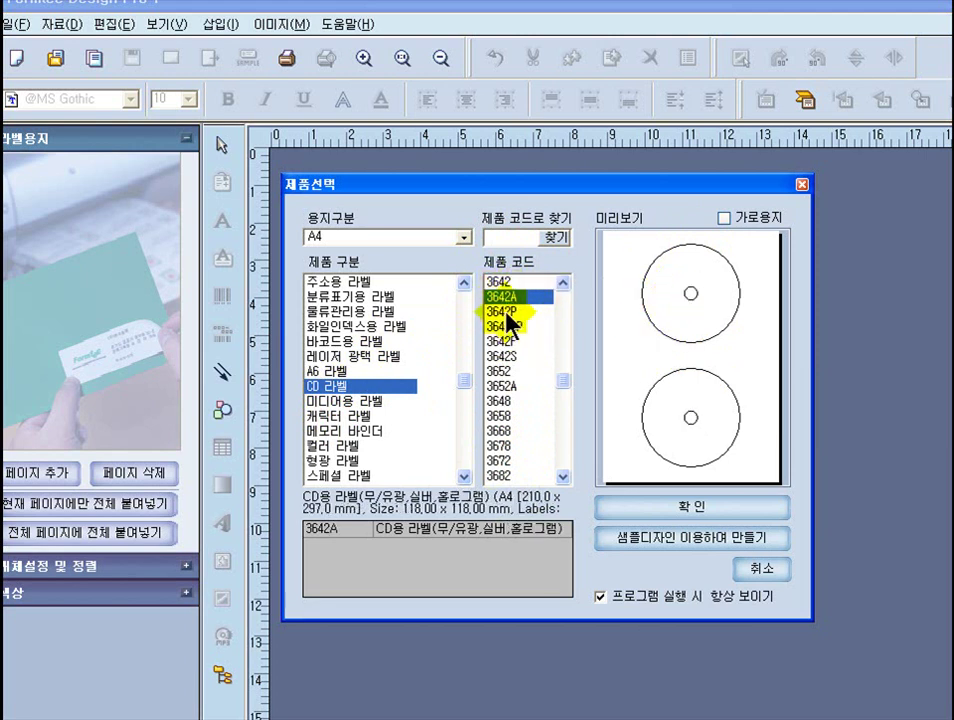
left_click(507, 312)
left_click(510, 327)
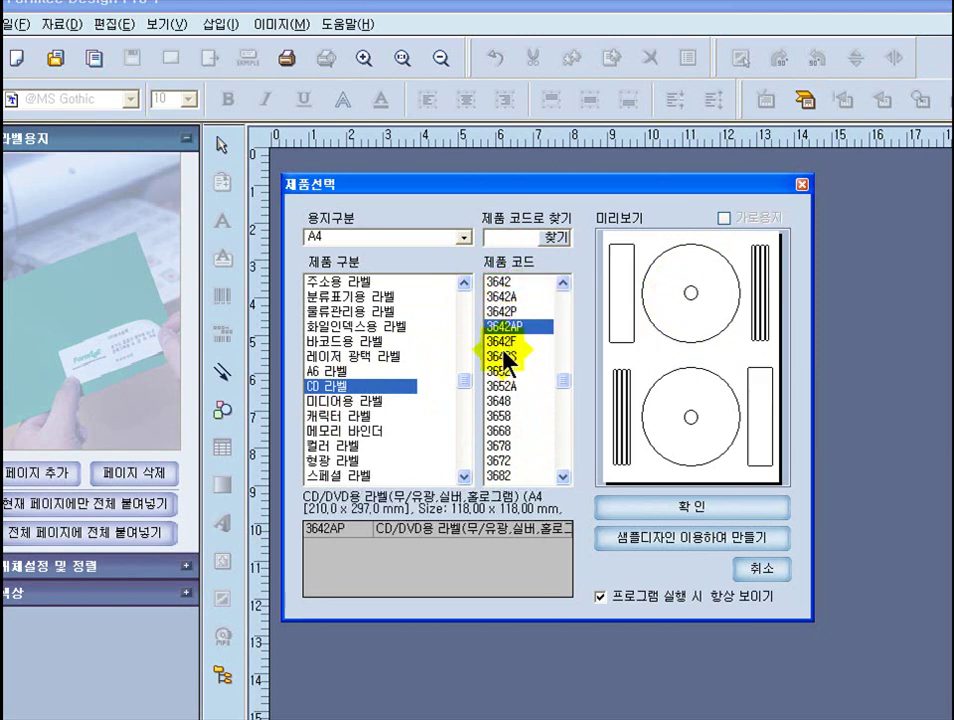
left_click(502, 341)
left_click(497, 356)
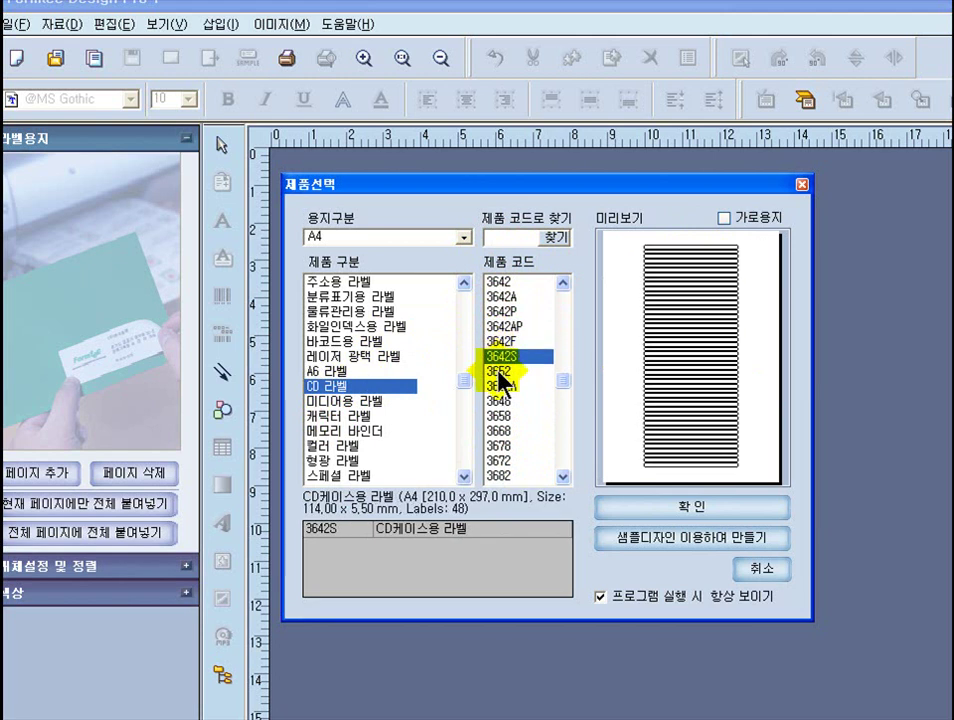
left_click(498, 371)
left_click(502, 386)
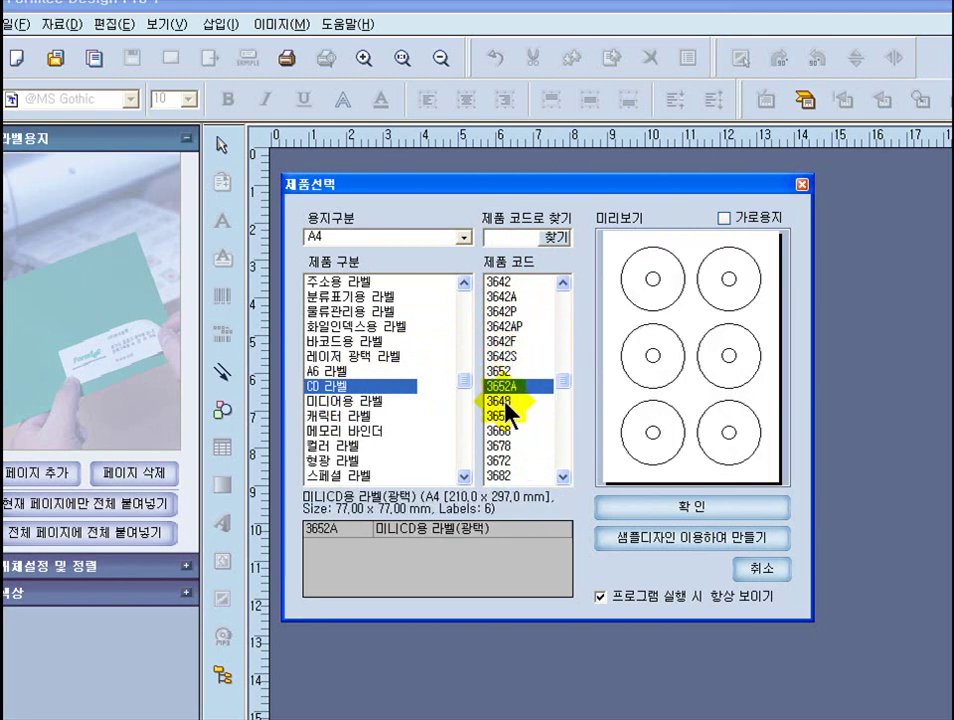
left_click(503, 401)
left_click(501, 416)
left_click(498, 431)
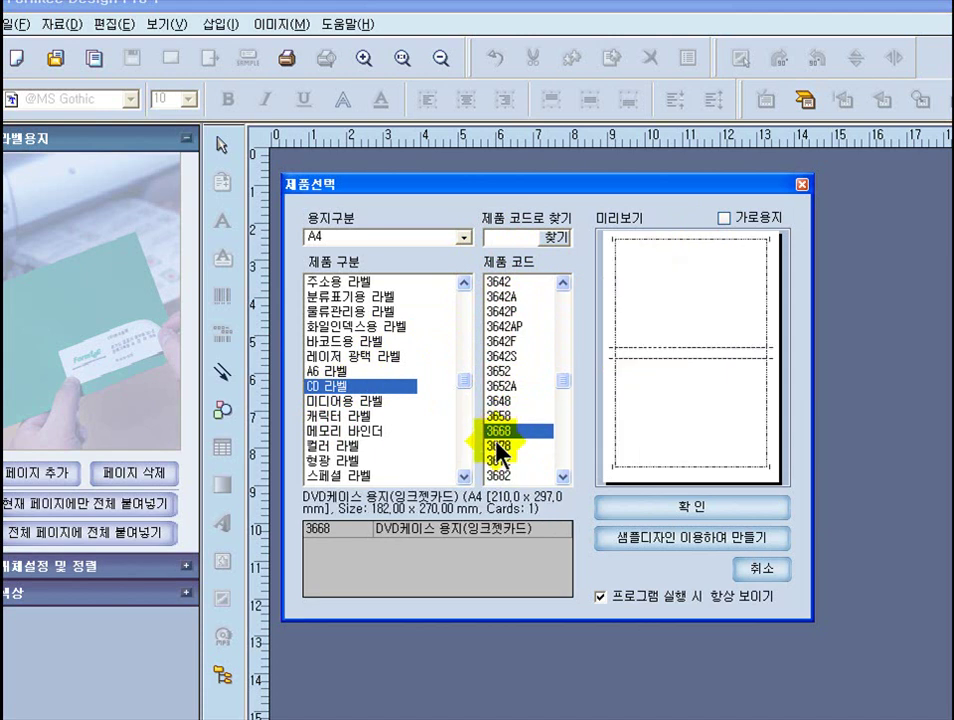
left_click(498, 446)
left_click(498, 461)
left_click(499, 476)
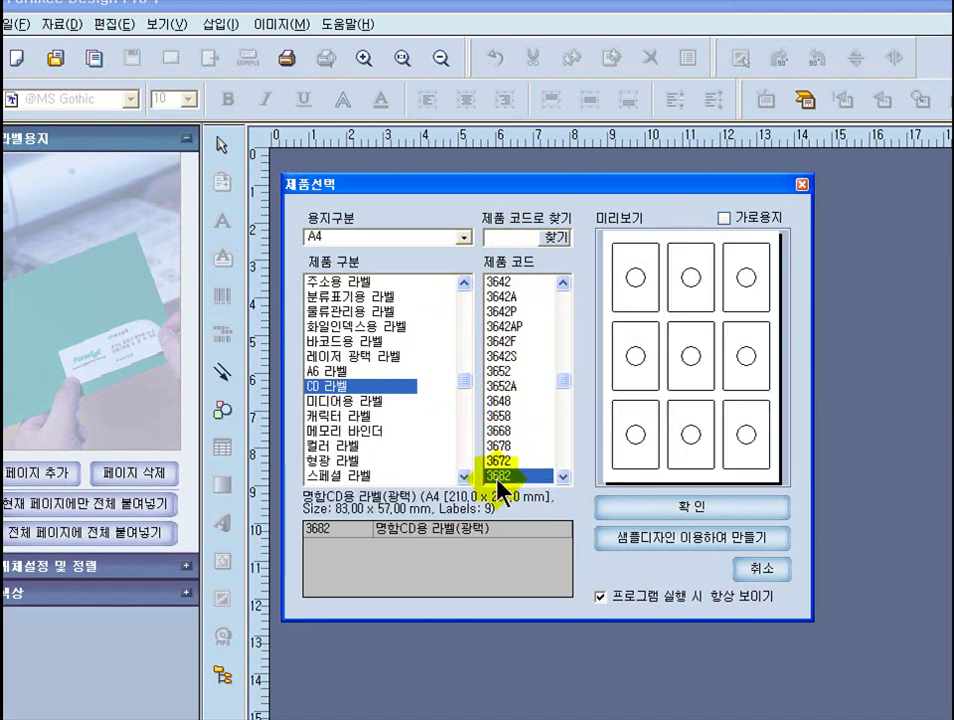
- Open the 미디어용 라벨 category and preview products 3615 through 3918S in order
left_click(339, 403)
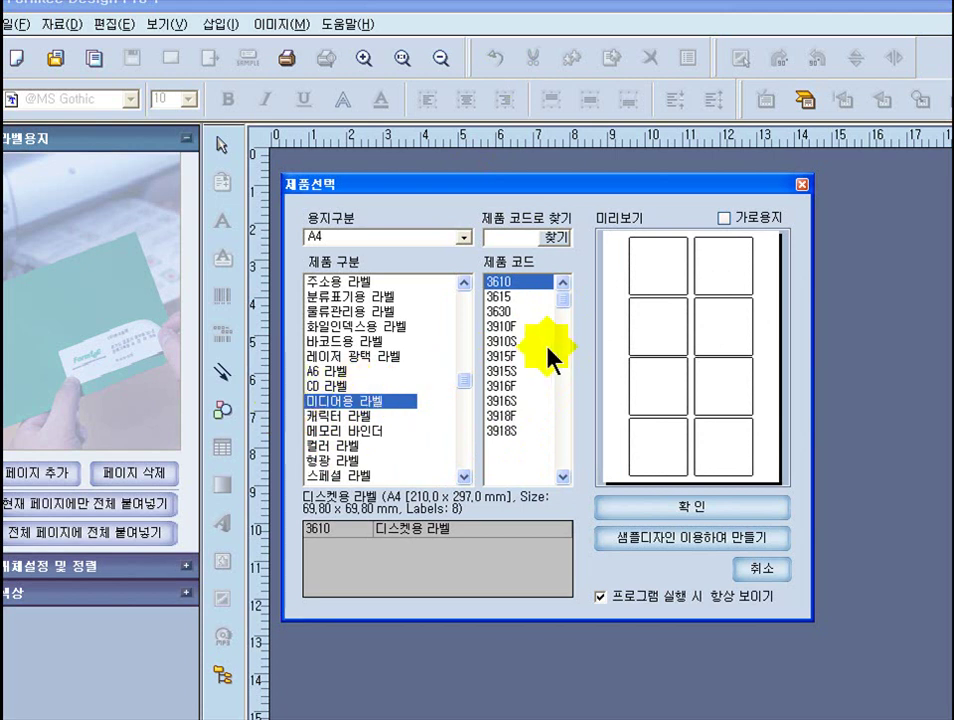
left_click(503, 296)
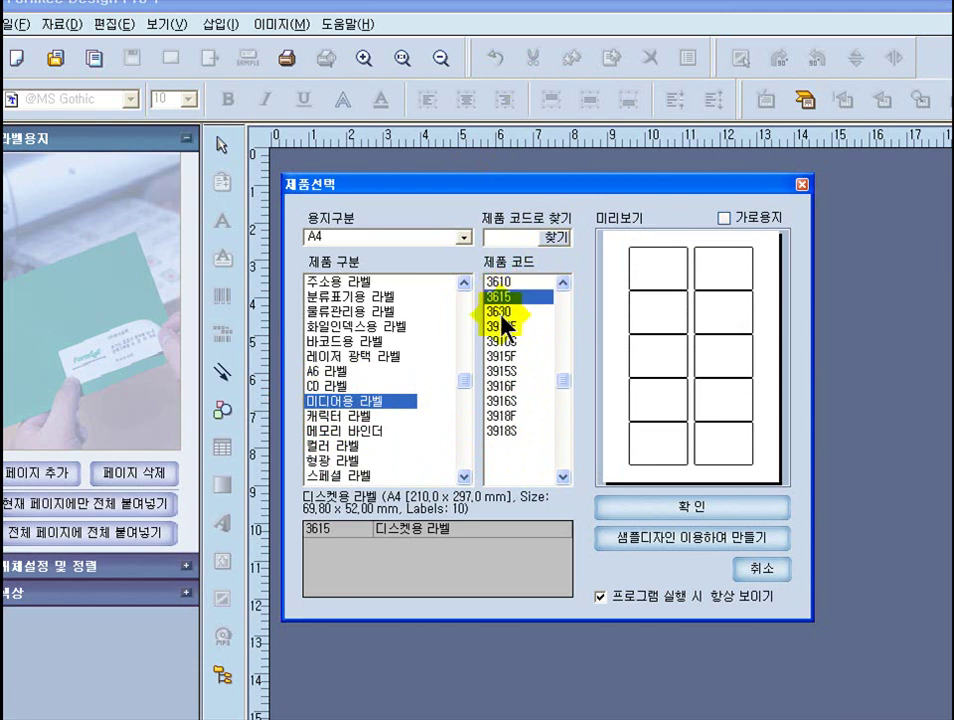
left_click(505, 313)
left_click(507, 326)
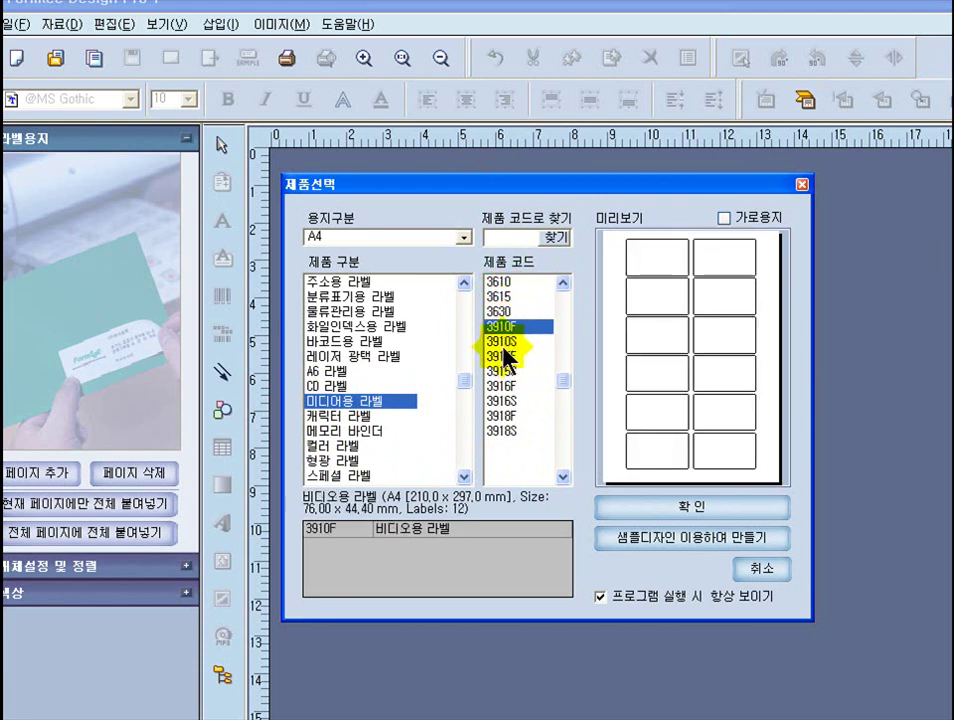
left_click(503, 341)
left_click(503, 355)
left_click(503, 370)
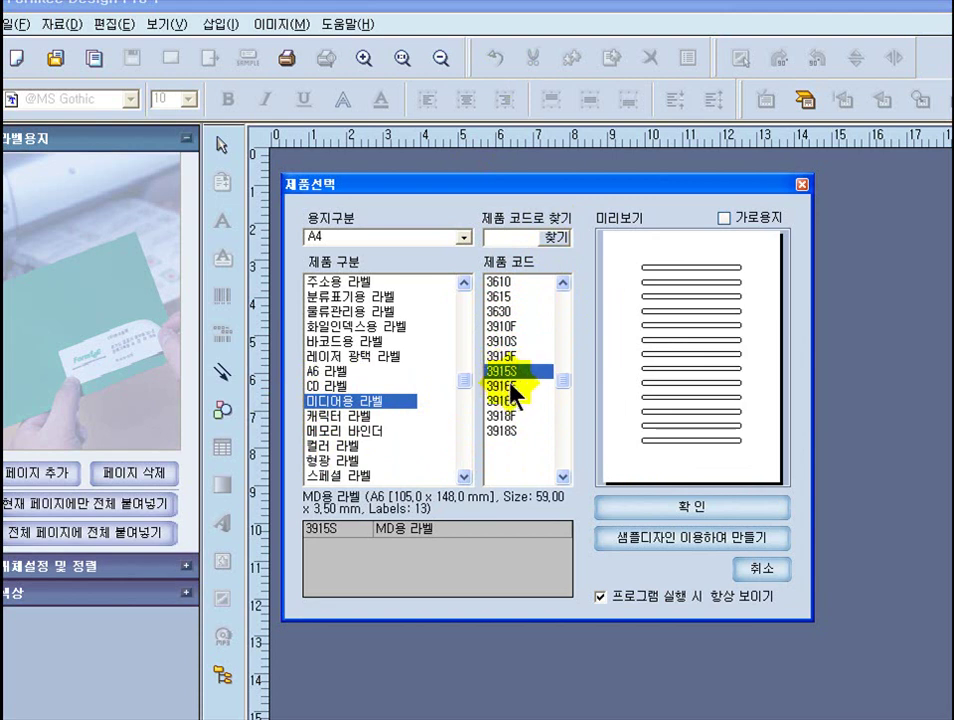
left_click(504, 386)
left_click(504, 400)
left_click(504, 415)
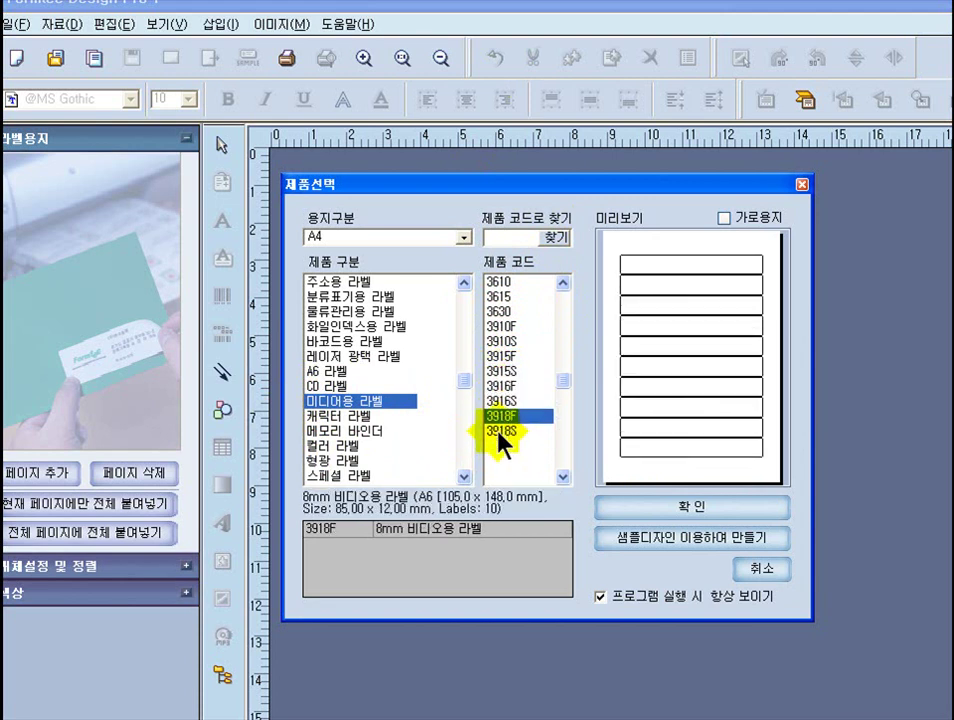
left_click(504, 430)
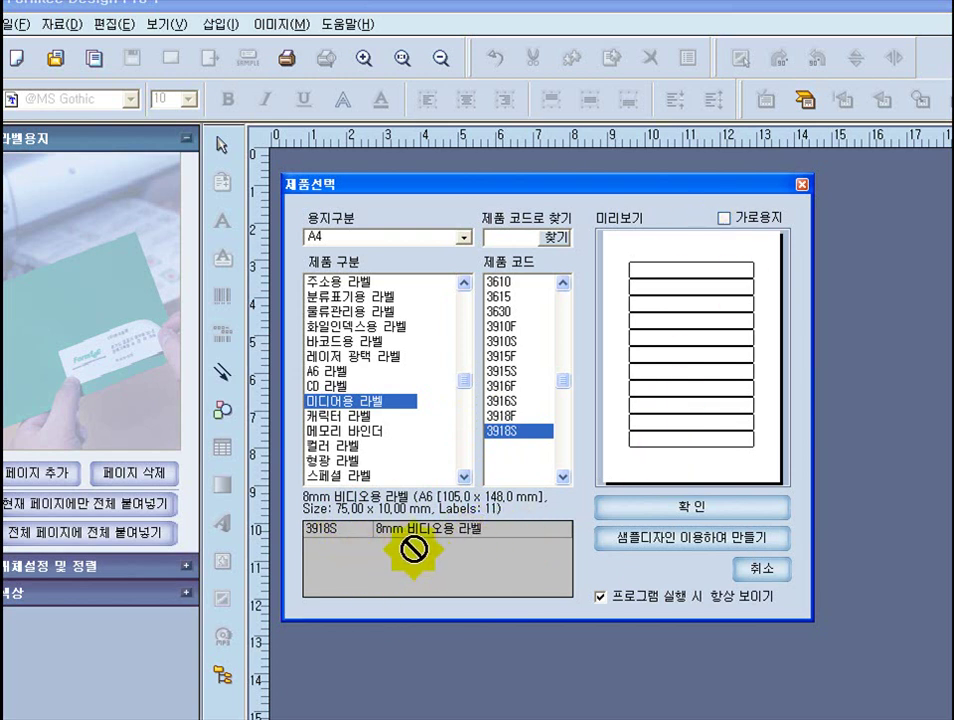
- Preview back up from 3918F to 3610, then settle on the 3918S 8mm video label
left_click(511, 417)
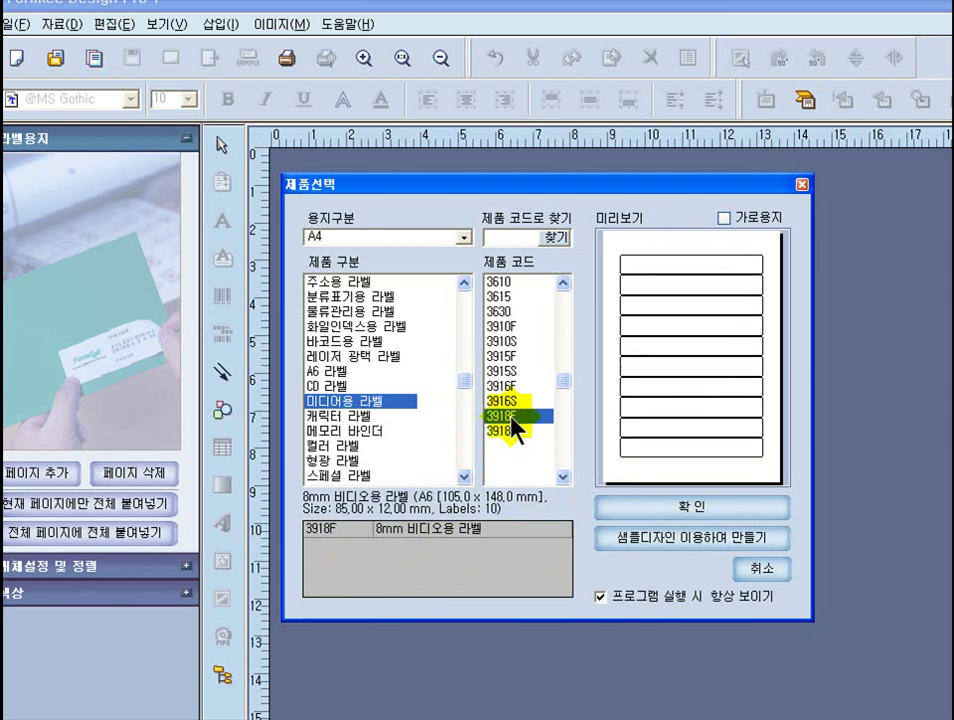
left_click(508, 401)
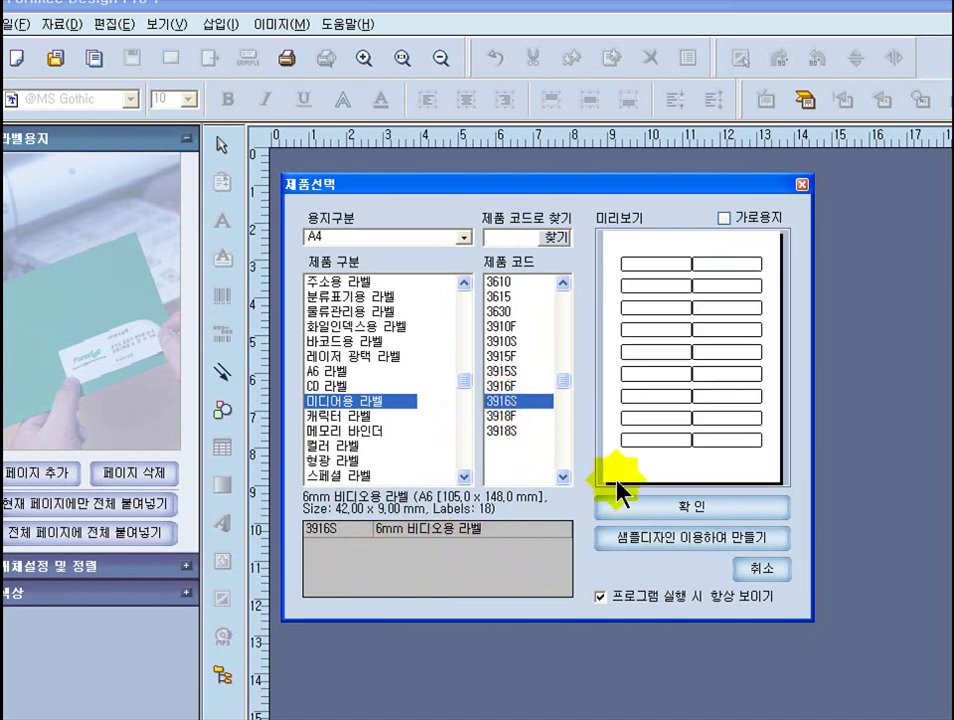
left_click(508, 386)
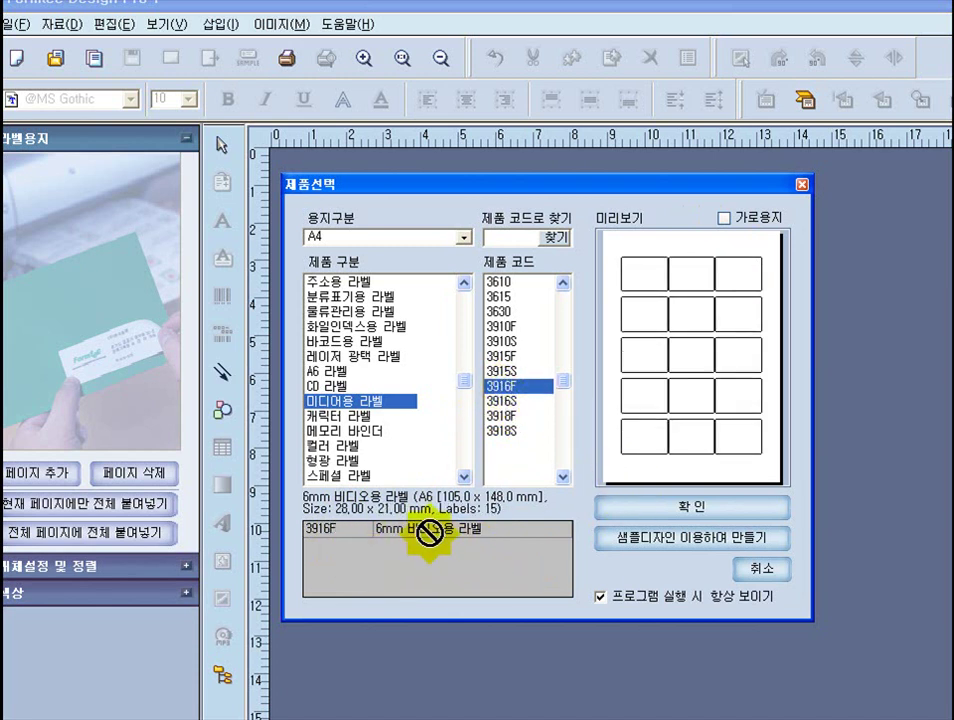
left_click(510, 369)
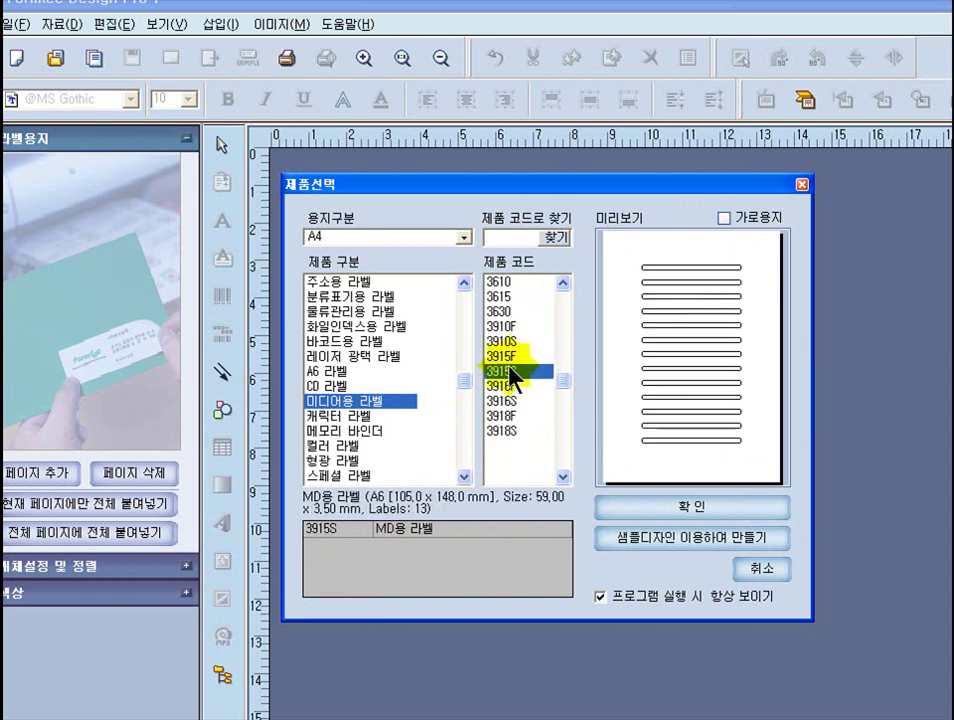
left_click(510, 356)
left_click(510, 341)
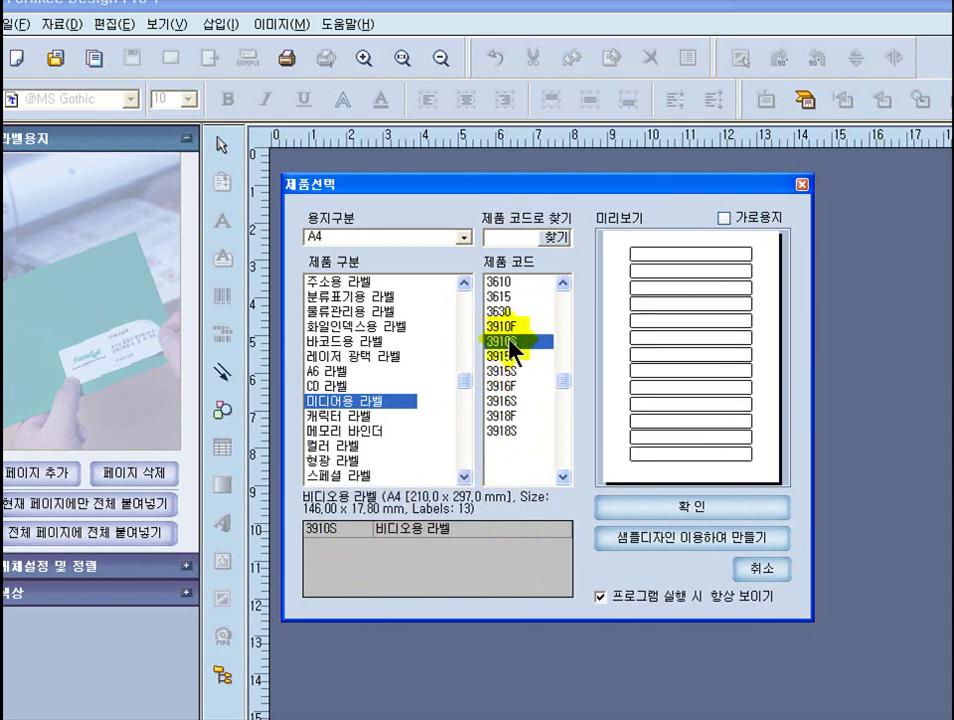
left_click(507, 326)
left_click(503, 312)
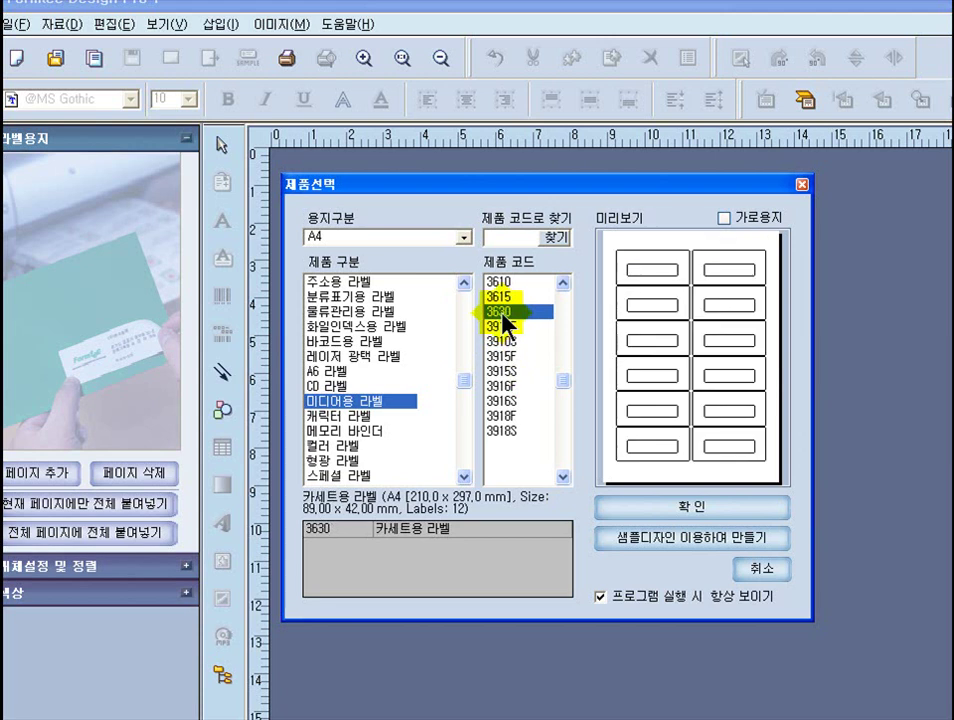
left_click(499, 296)
left_click(532, 283)
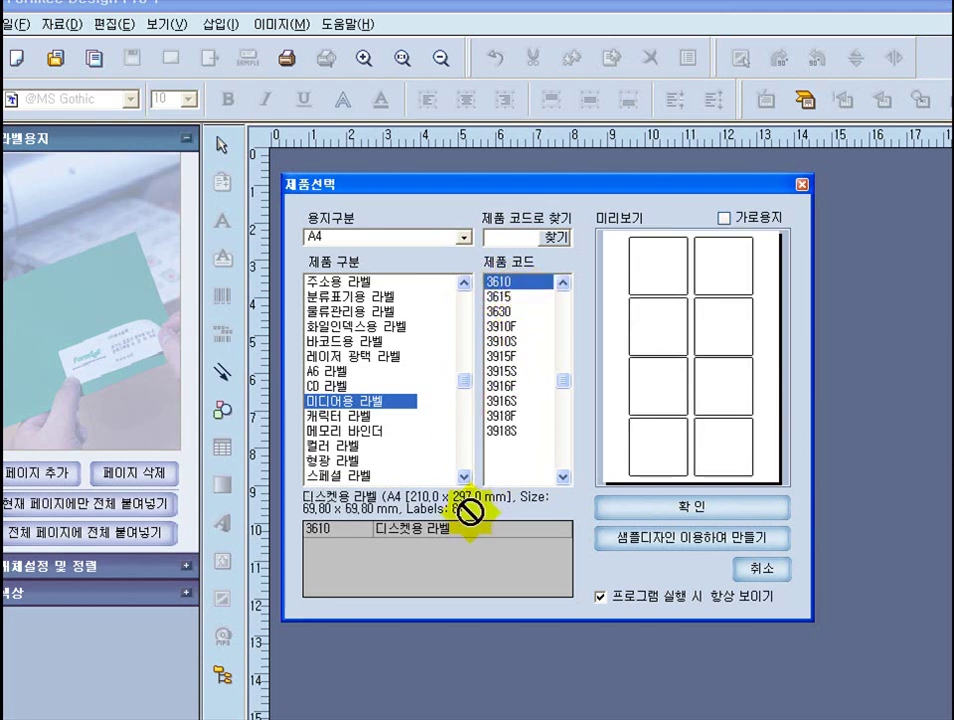
left_click(512, 430)
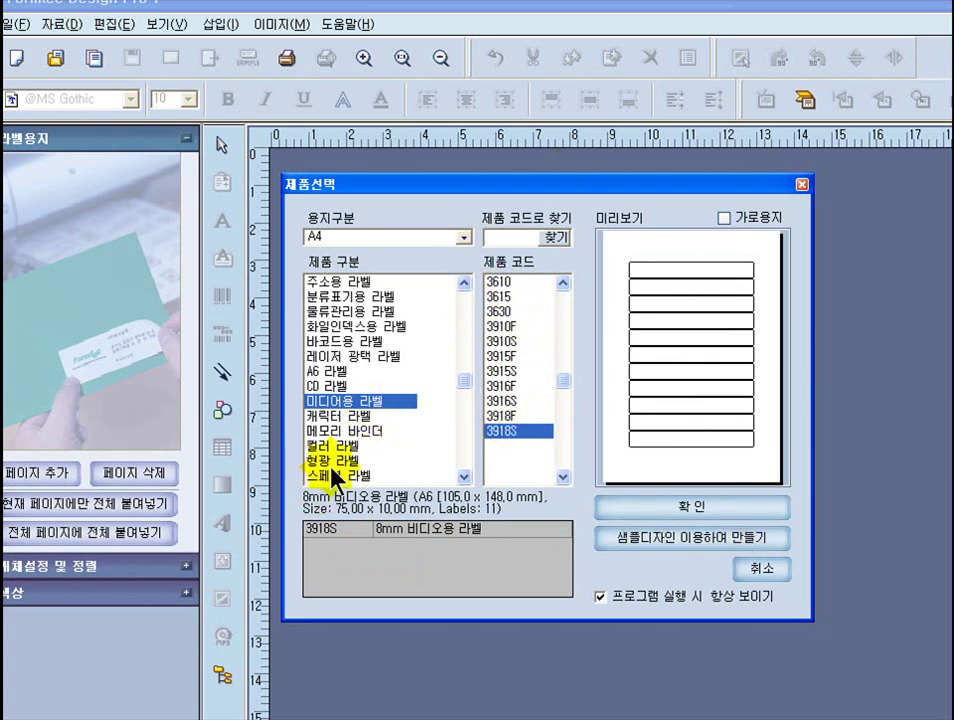
- Scroll through the product categories and choose 명함 용지 business-card paper
left_click(465, 477)
left_click(465, 477)
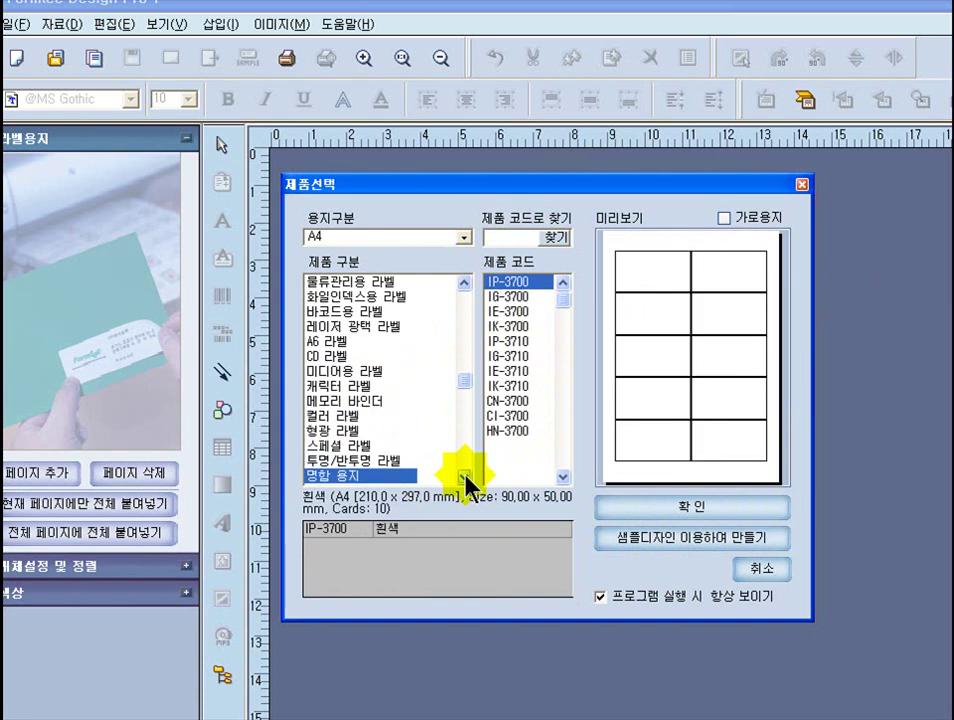
left_click(465, 477)
left_click(465, 477)
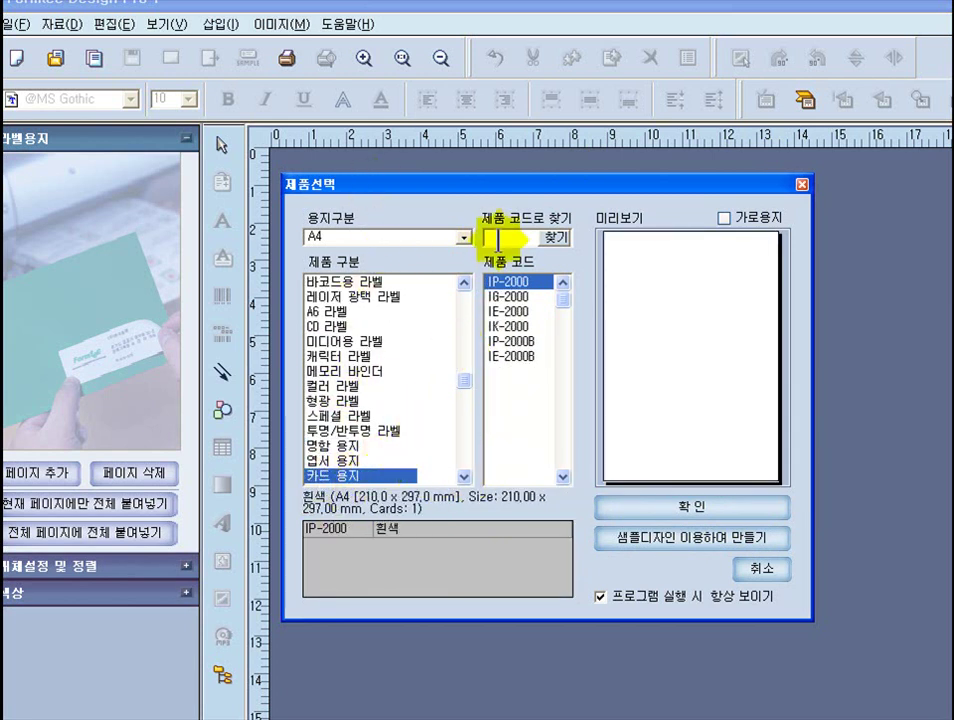
left_click(465, 477)
left_click(465, 477)
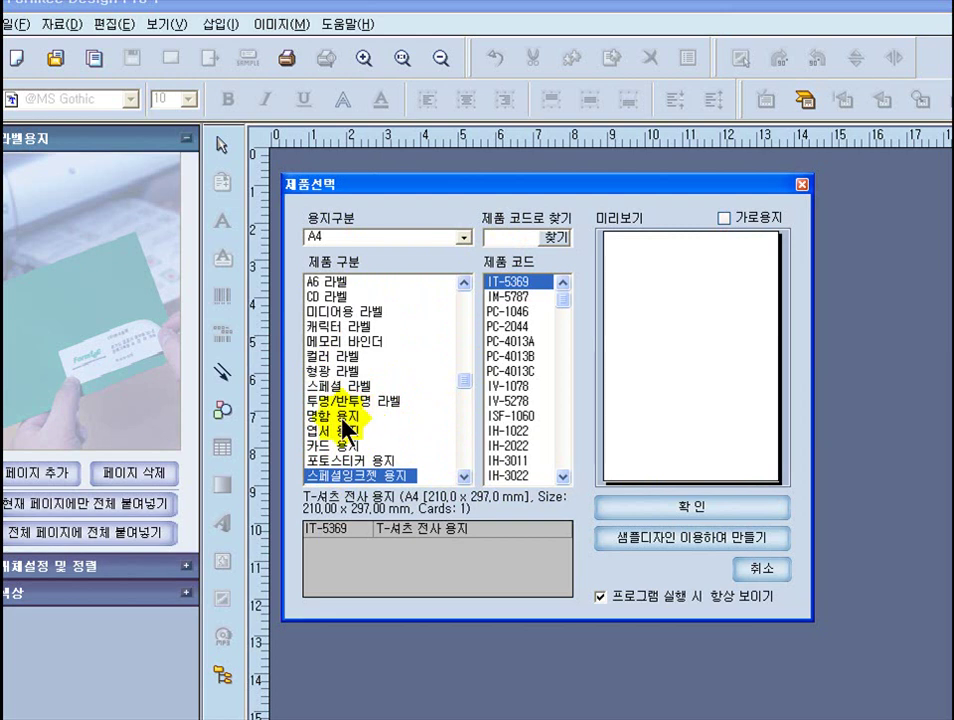
left_click(343, 418)
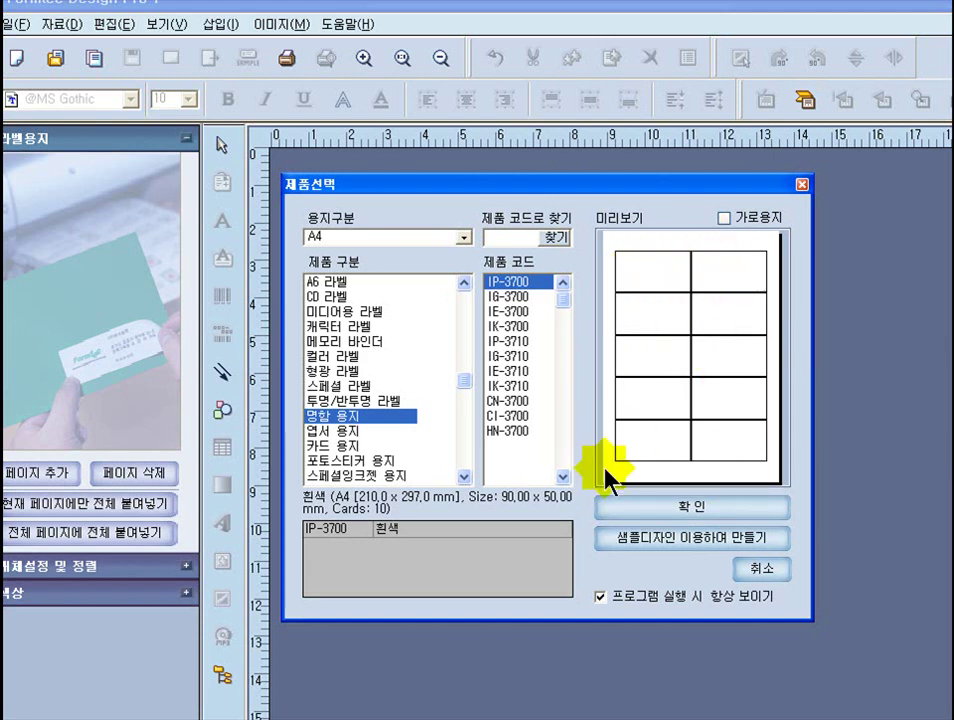
- Compare the IG, IE, IK, IP-3710, CN, CI and HN variants, then reselect white IP-3700
left_click(516, 298)
left_click(516, 312)
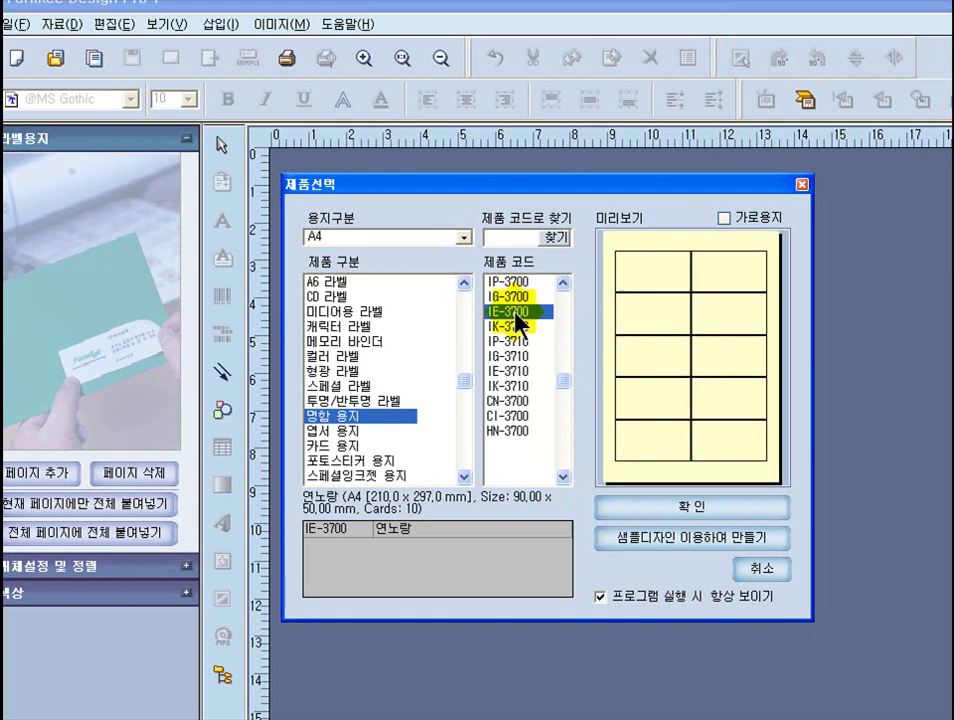
left_click(516, 327)
left_click(514, 342)
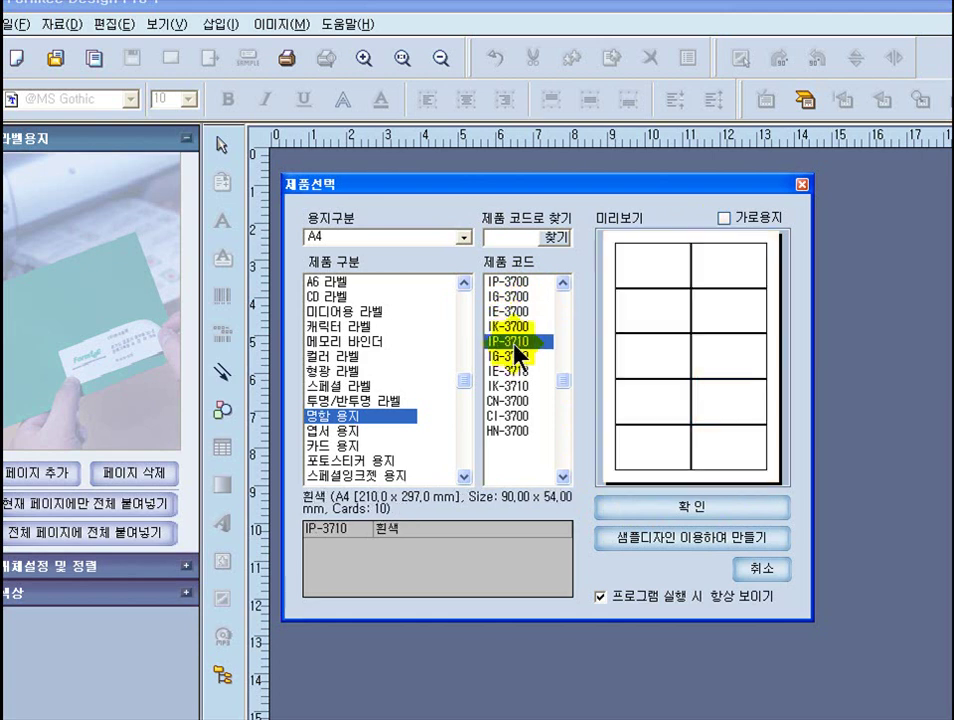
left_click(514, 356)
left_click(514, 370)
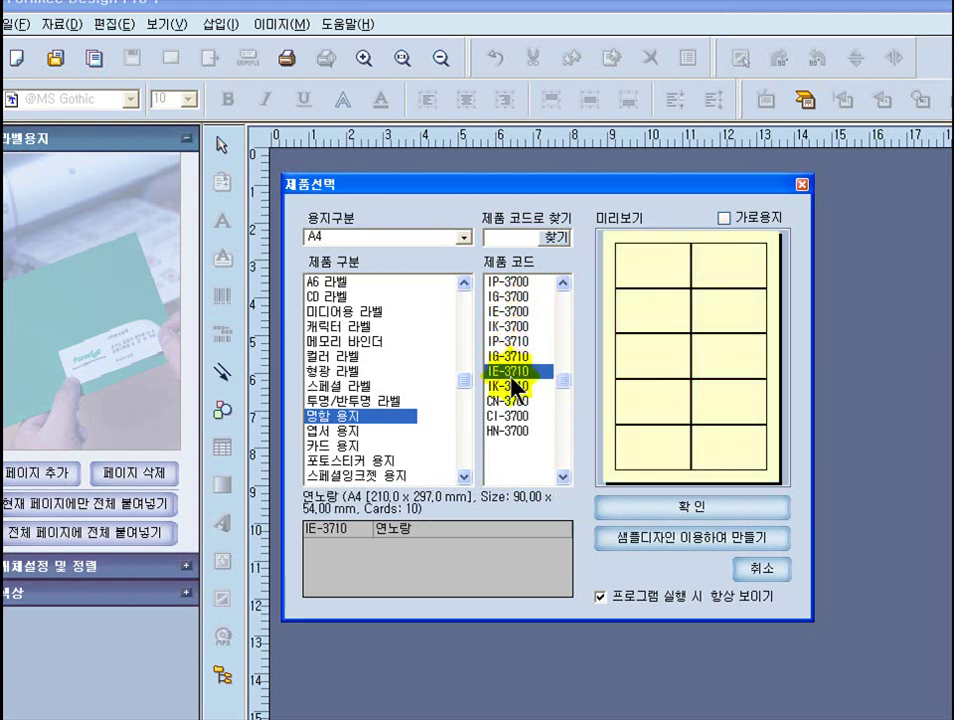
left_click(514, 385)
left_click(515, 400)
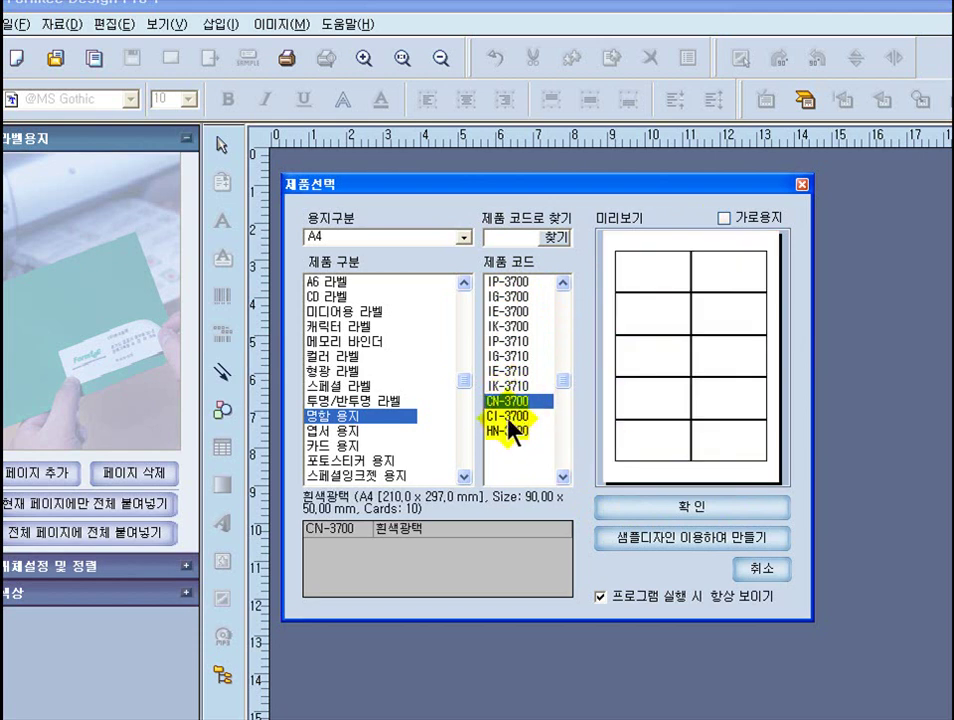
left_click(510, 418)
left_click(511, 431)
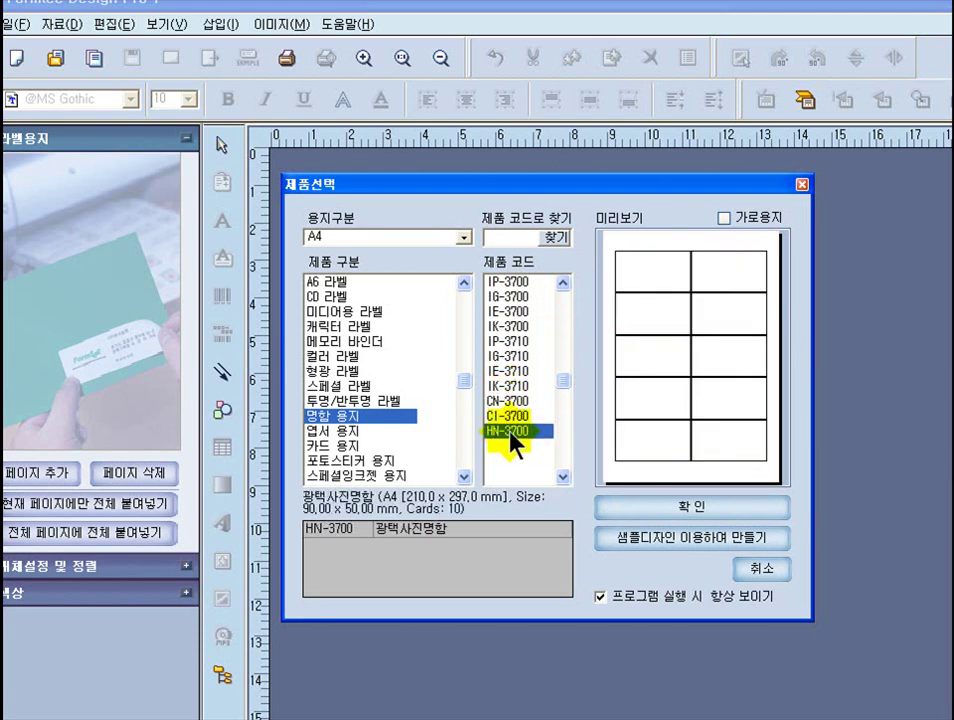
left_click(527, 281)
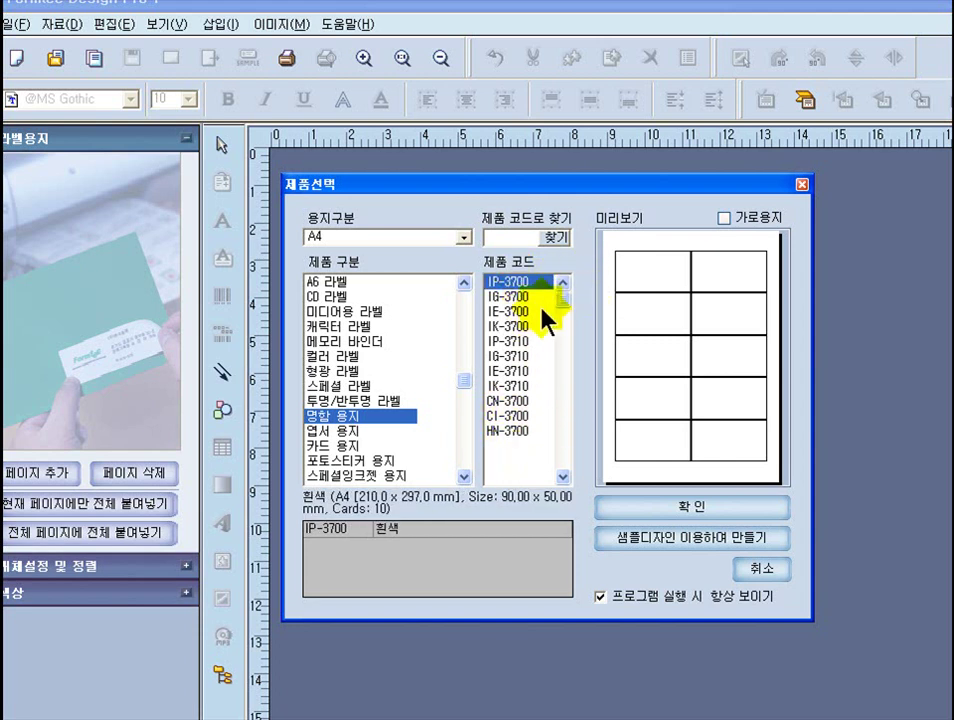
left_click(528, 283)
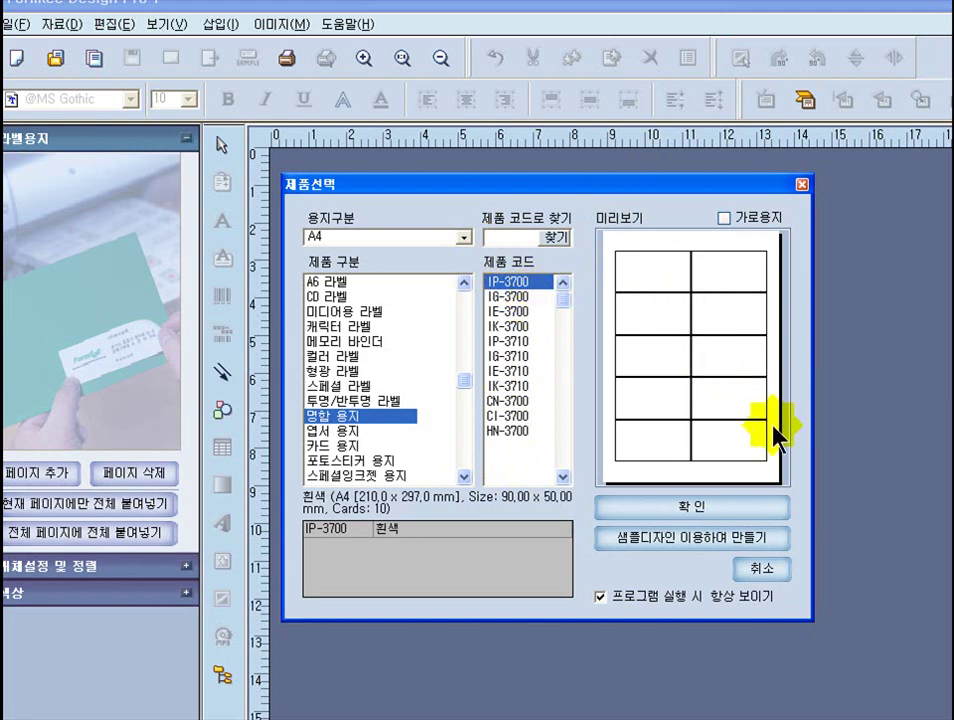
- Confirm IP-3700 to create the blank 10-card business-card page
left_click(640, 515)
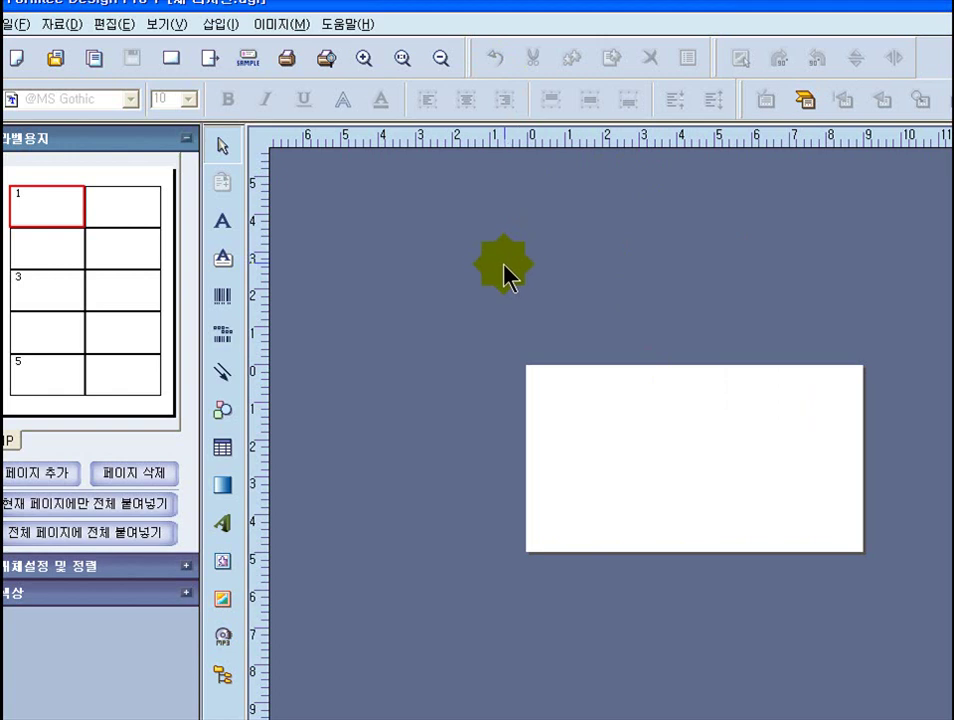
- Start a new design so the 제품선택 product chooser appears again
left_click(16, 60)
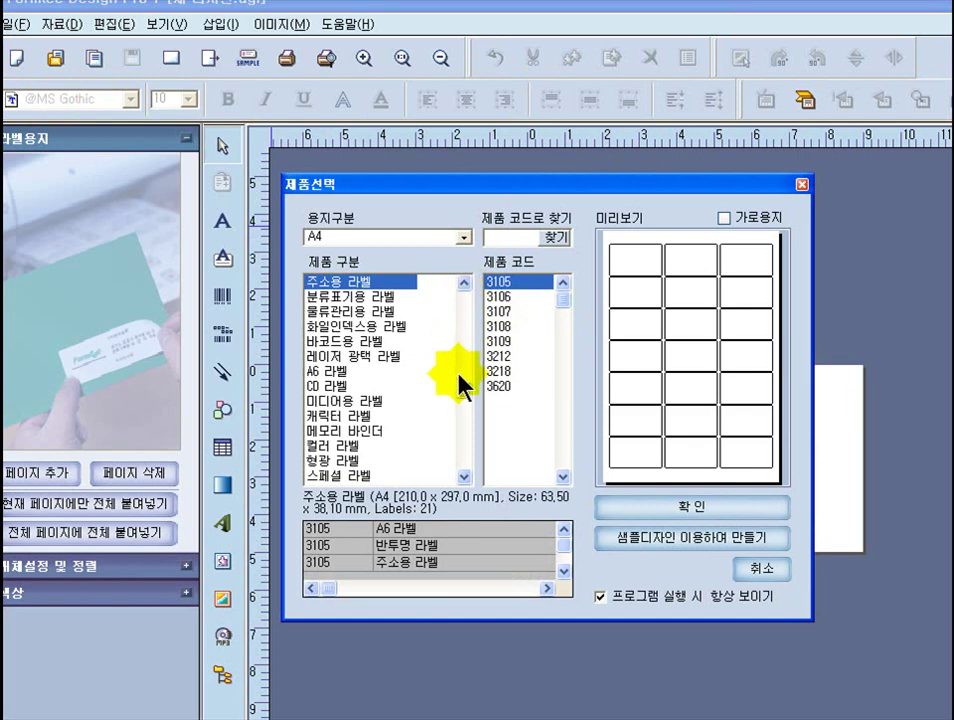
- Select 명함 용지 with IP-3700 and choose to build it from a sample design
scroll(454, 454, "down", 3)
left_click(452, 474)
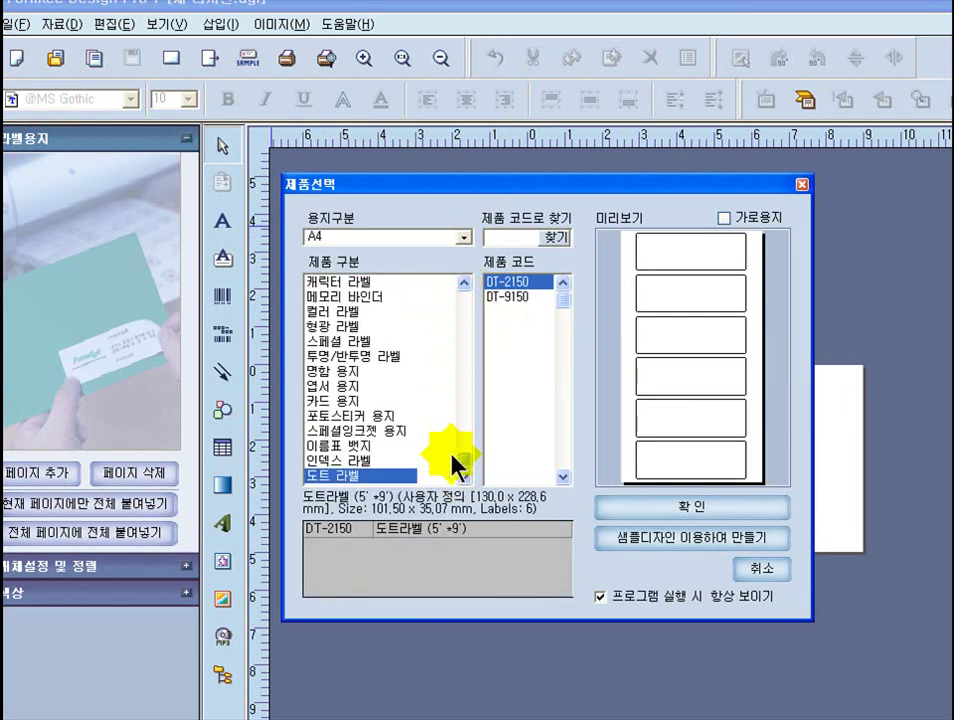
left_click(338, 372)
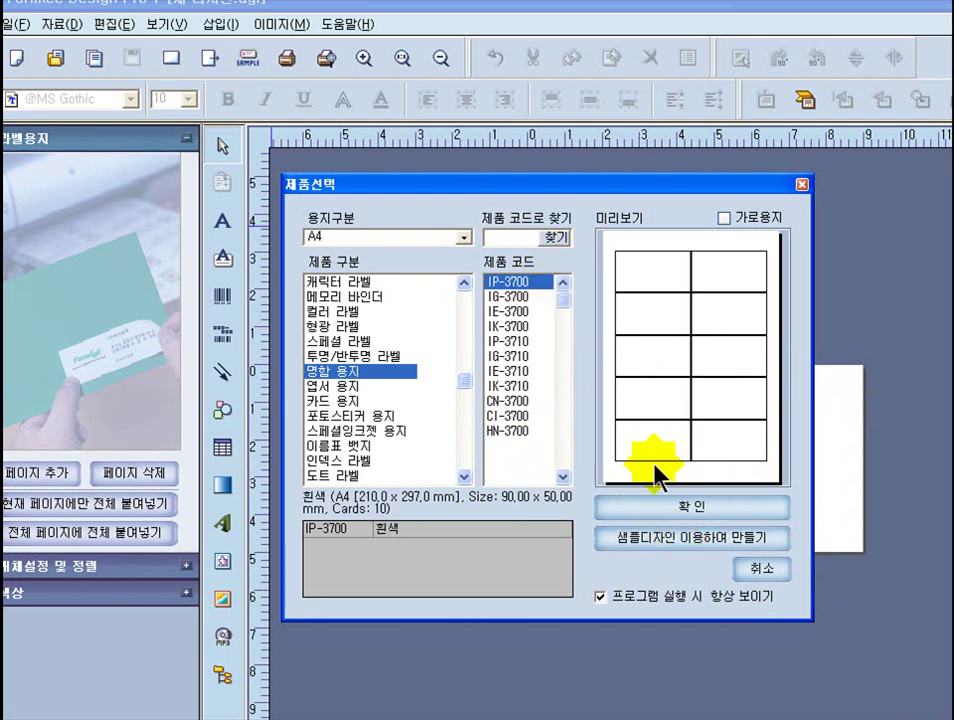
left_click(664, 540)
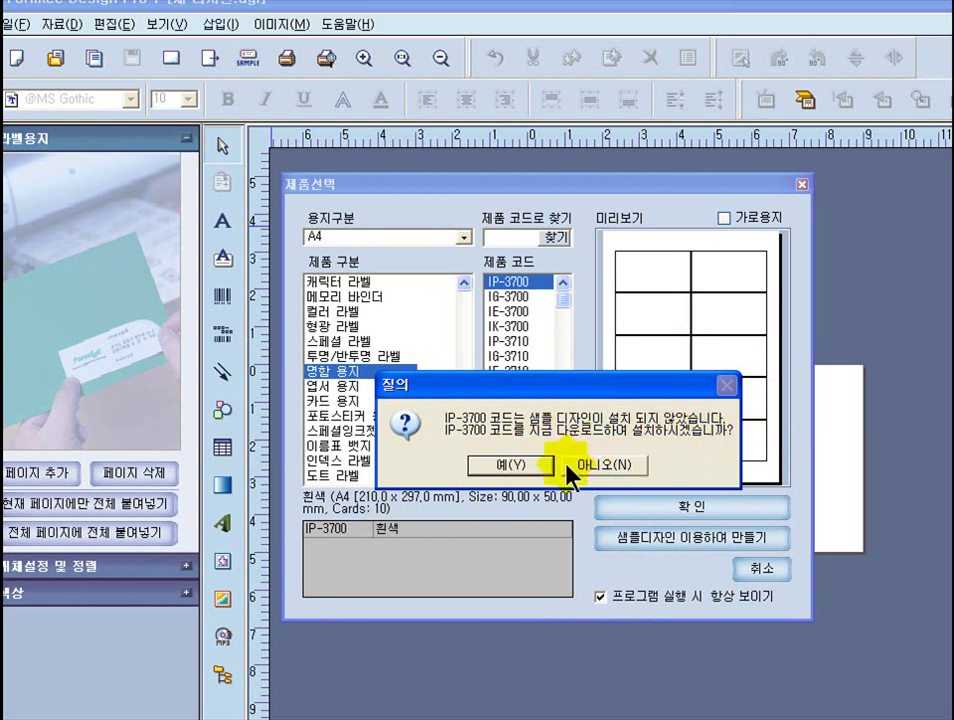
- Accept the IP-3700 sample download and preview the first, red cake.com, purple and green designer cards
left_click(537, 467)
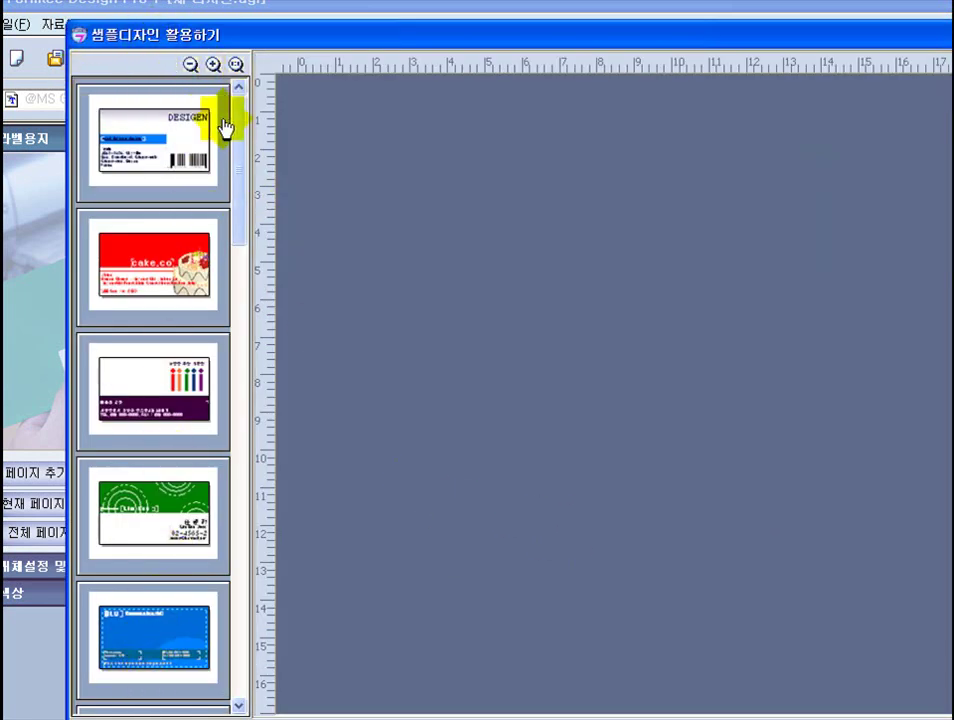
left_click_drag(240, 125, 213, 85)
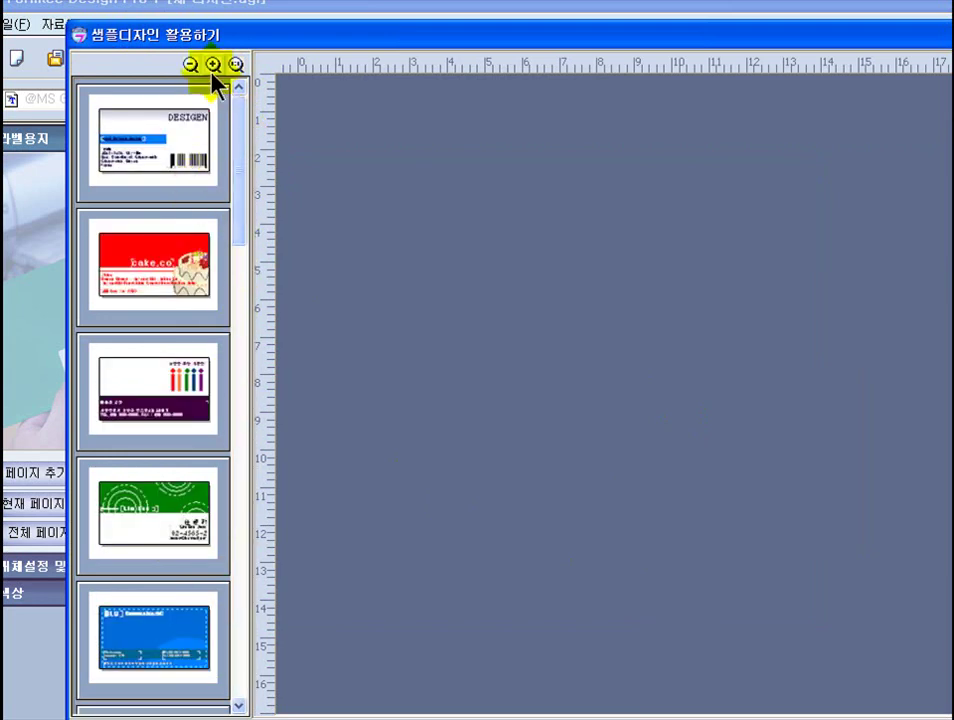
left_click(151, 150)
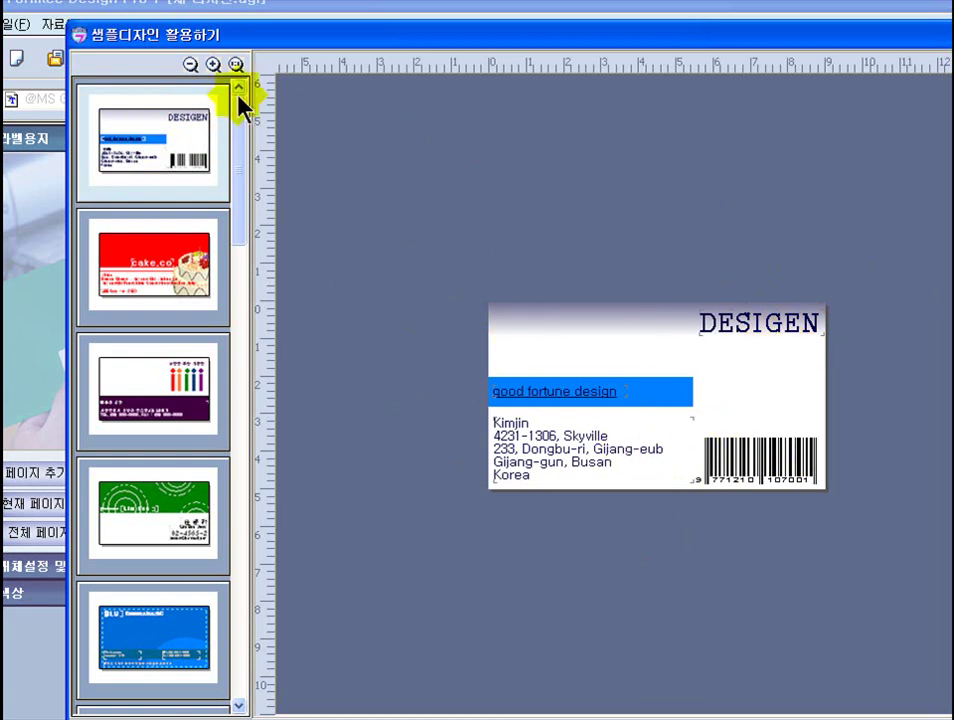
left_click(138, 228)
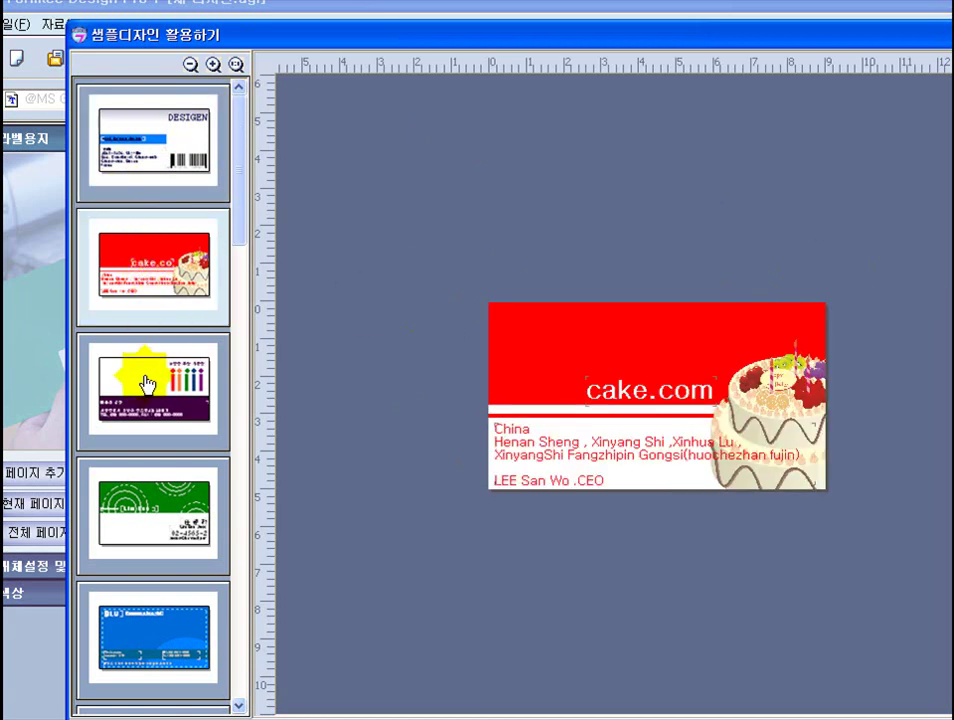
left_click(145, 390)
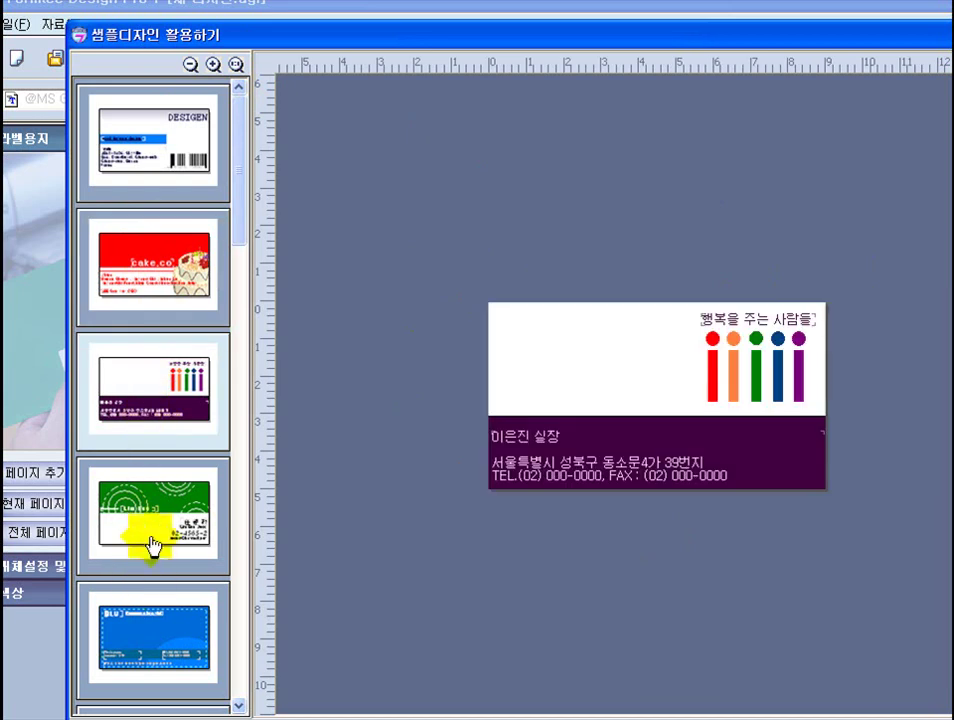
left_click(153, 518)
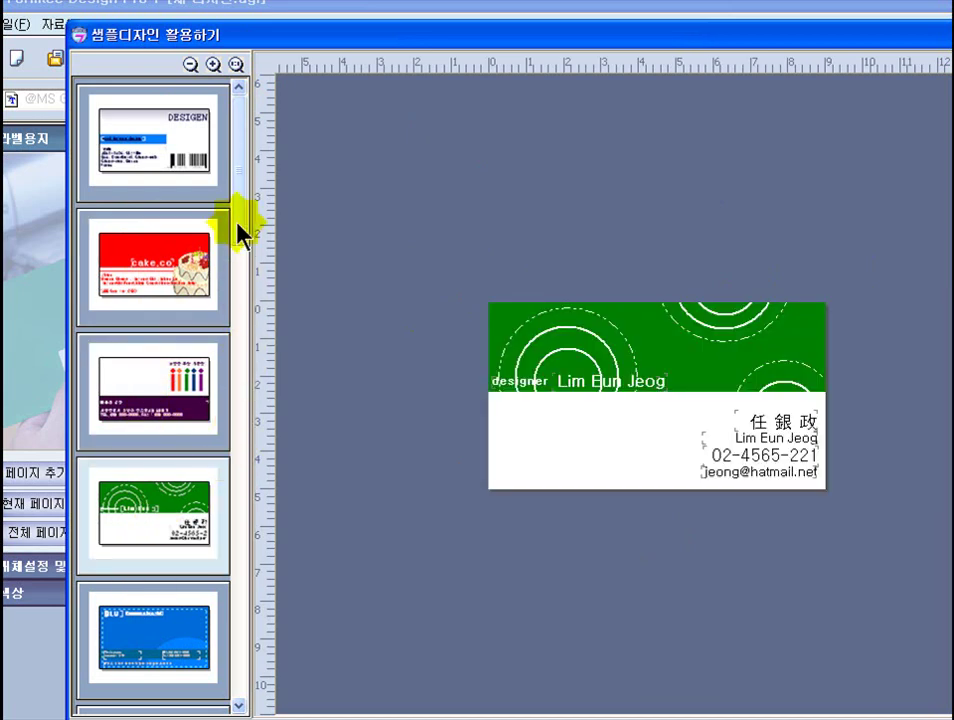
- Preview BLUE communication, Skylove, cartoon portrait and white&black samples, ending on the cartoon portrait card
left_click_drag(241, 232, 221, 664)
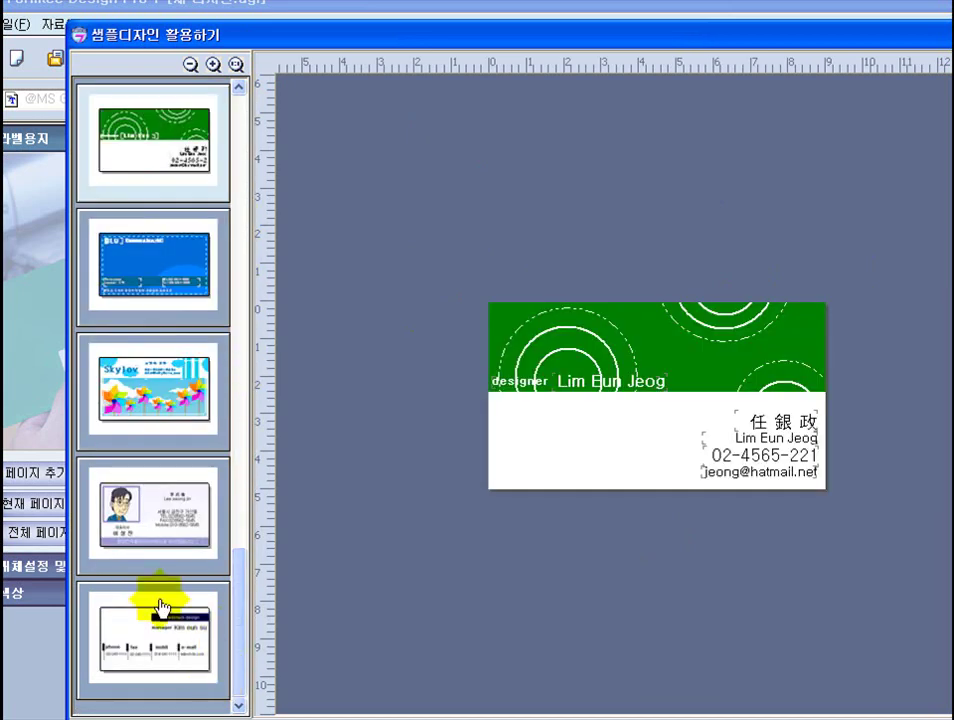
left_click(147, 272)
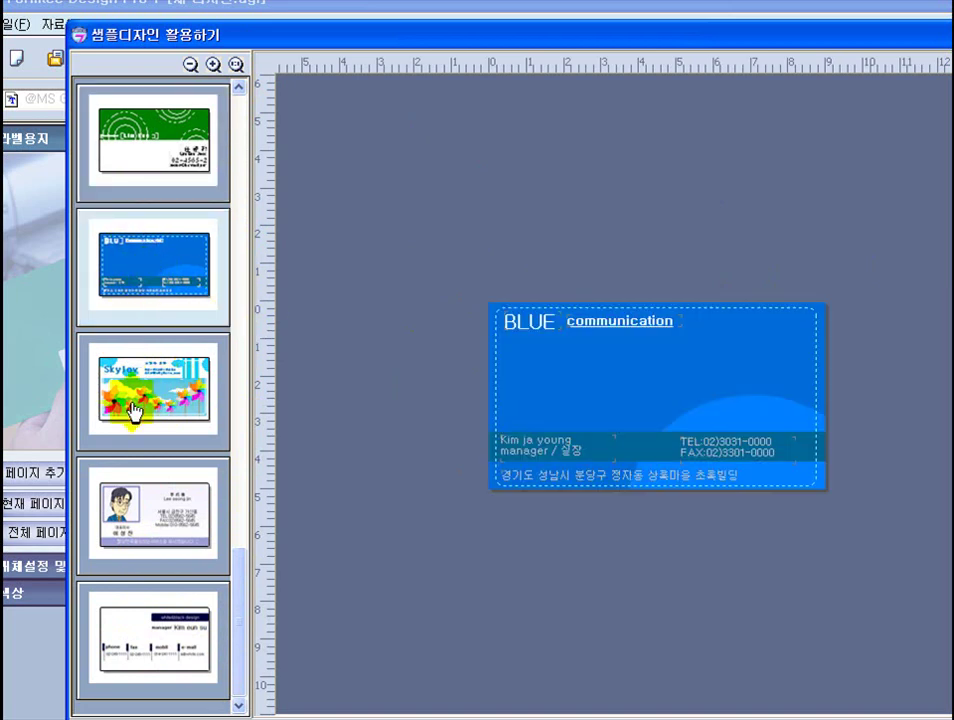
left_click(145, 403)
left_click(147, 518)
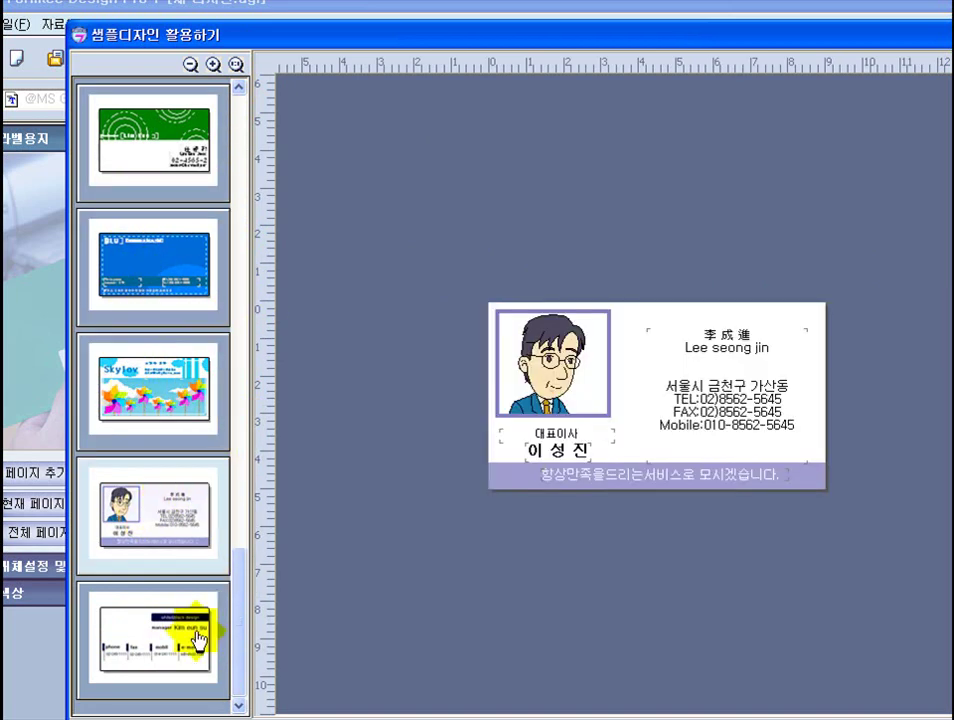
left_click(160, 655)
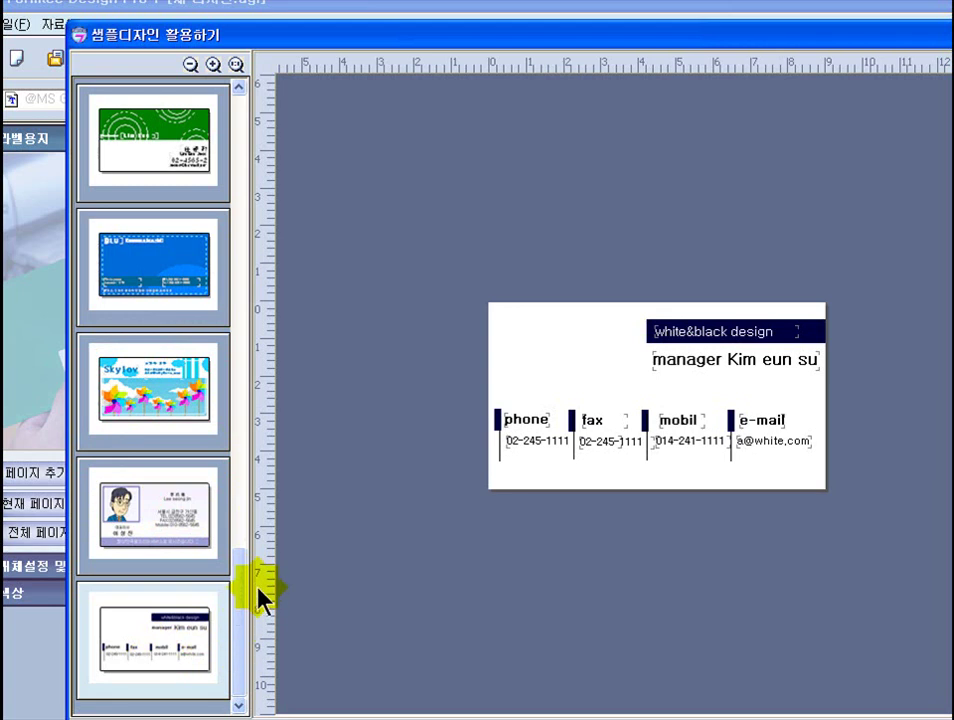
left_click(184, 252)
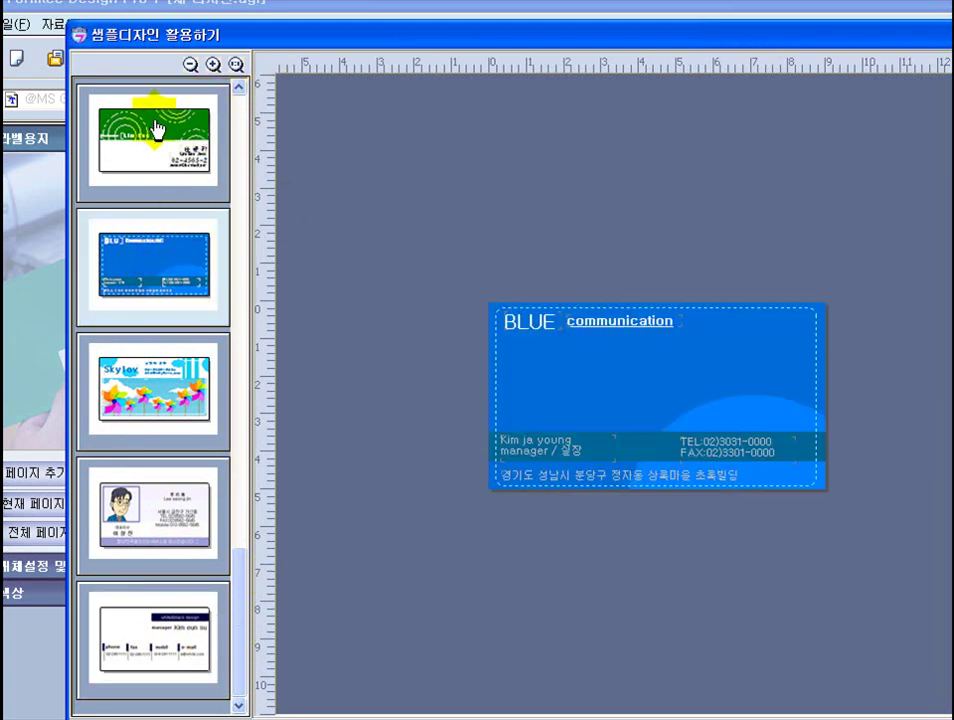
left_click(157, 128)
left_click(157, 380)
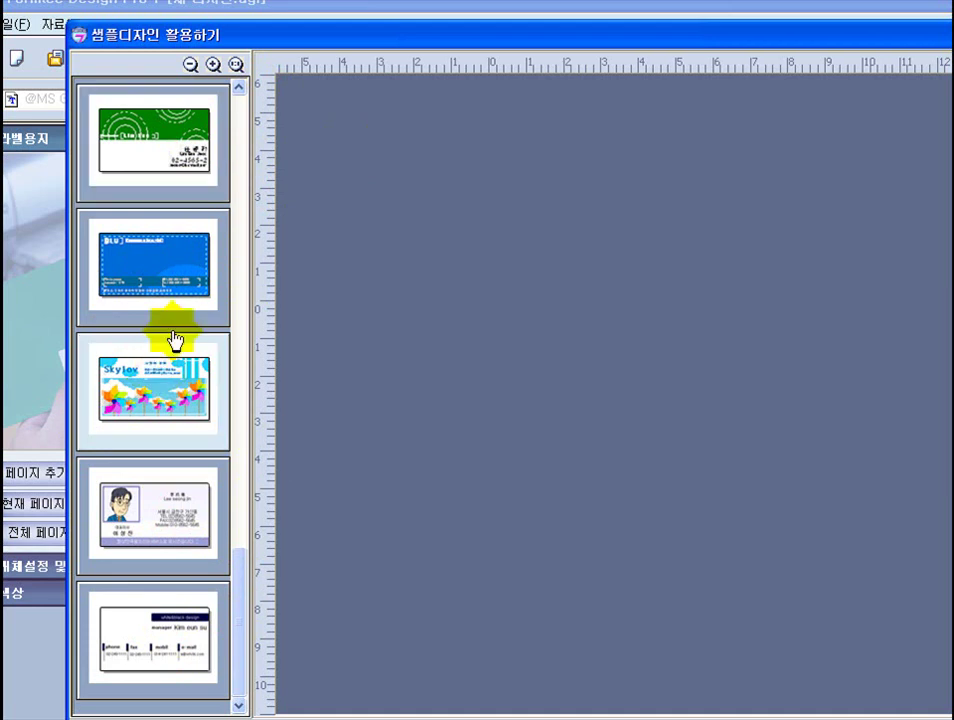
left_click_drag(234, 607, 245, 660)
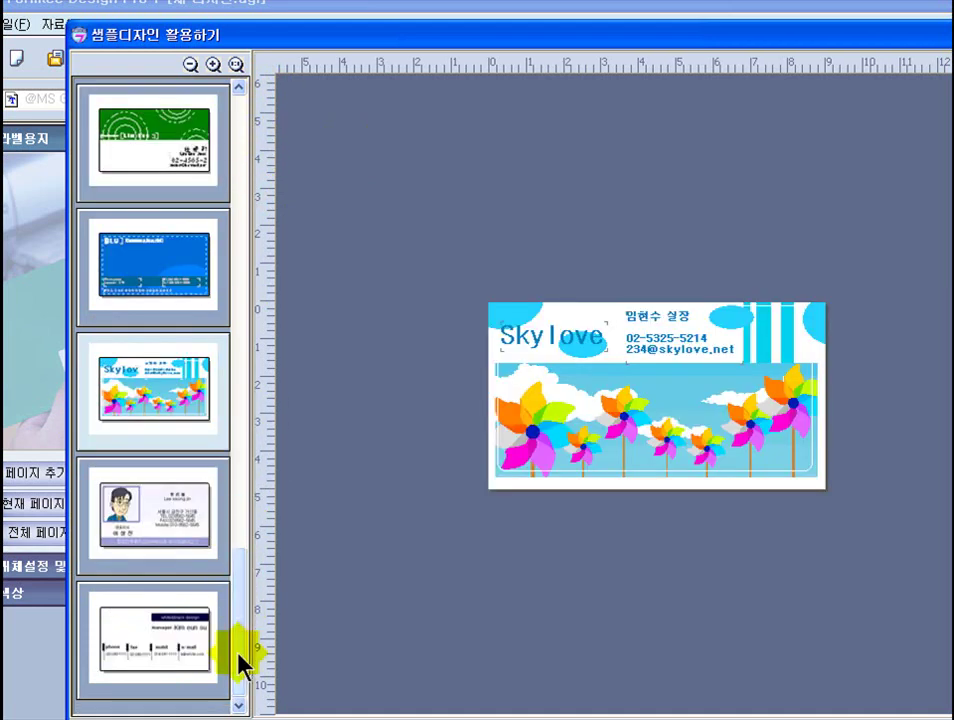
left_click(176, 536)
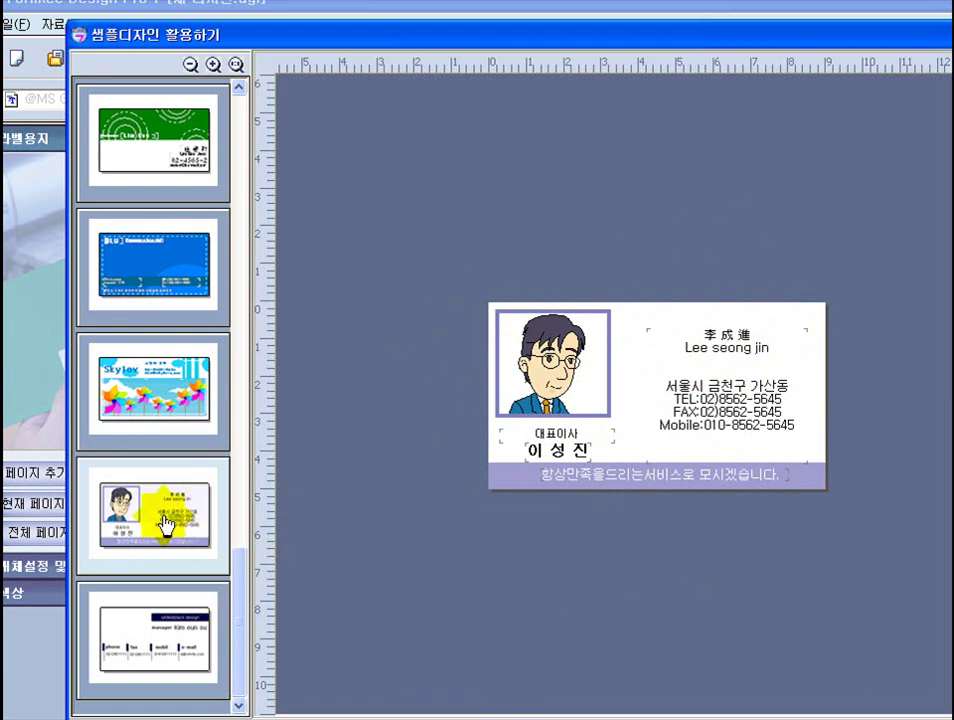
left_click(410, 470)
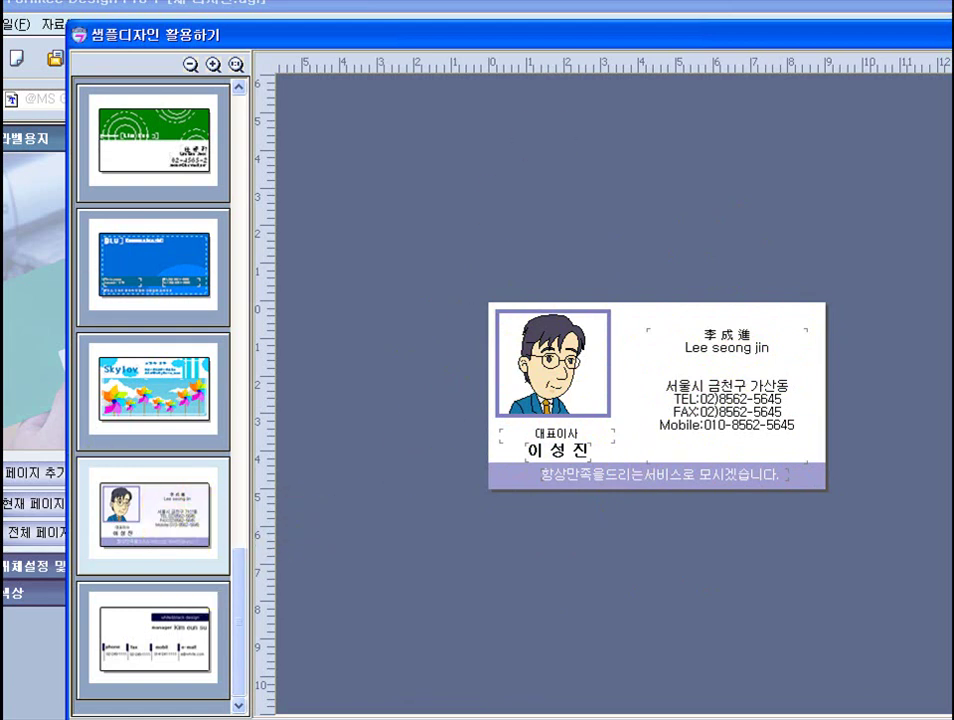
- Close the sample gallery and open the second business-card design from Formtec's DesignPro7 folder
left_click(713, 198)
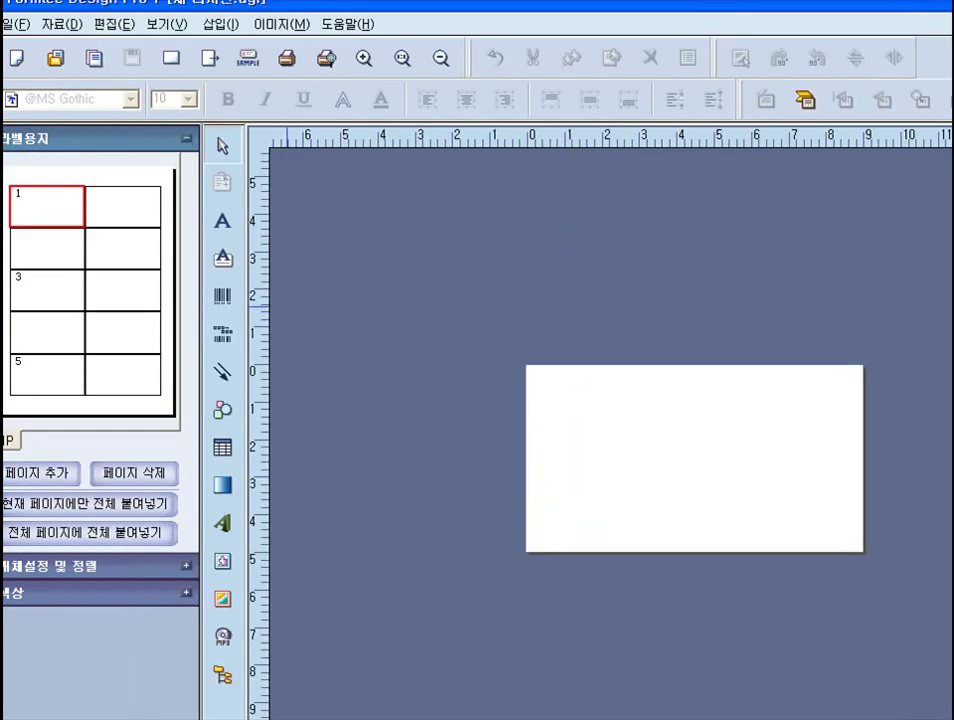
left_click(12, 25)
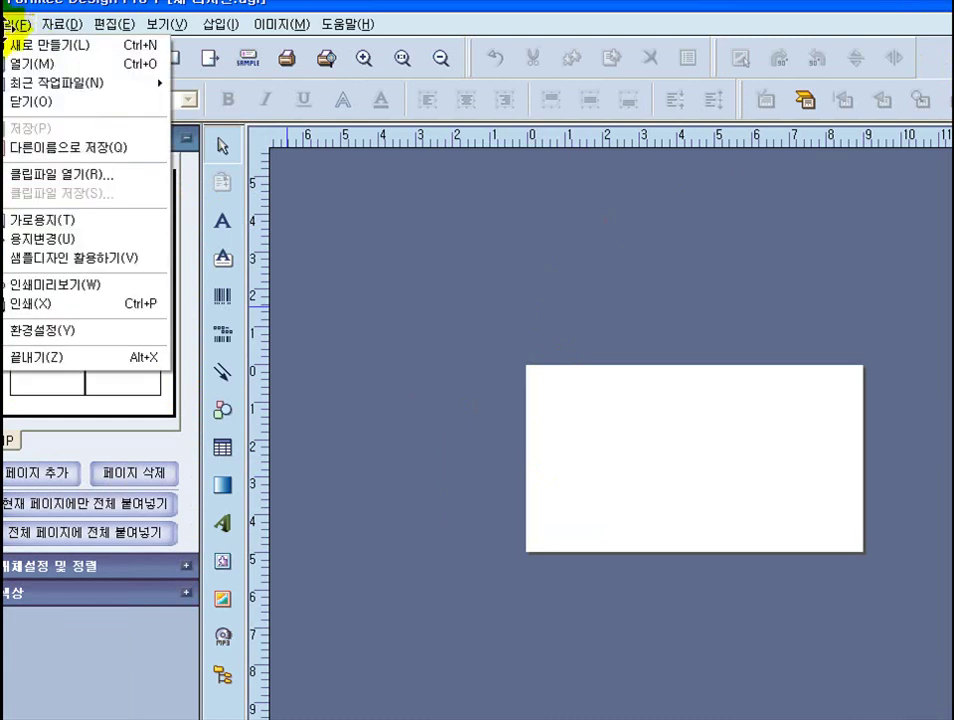
left_click(20, 63)
left_click(663, 375)
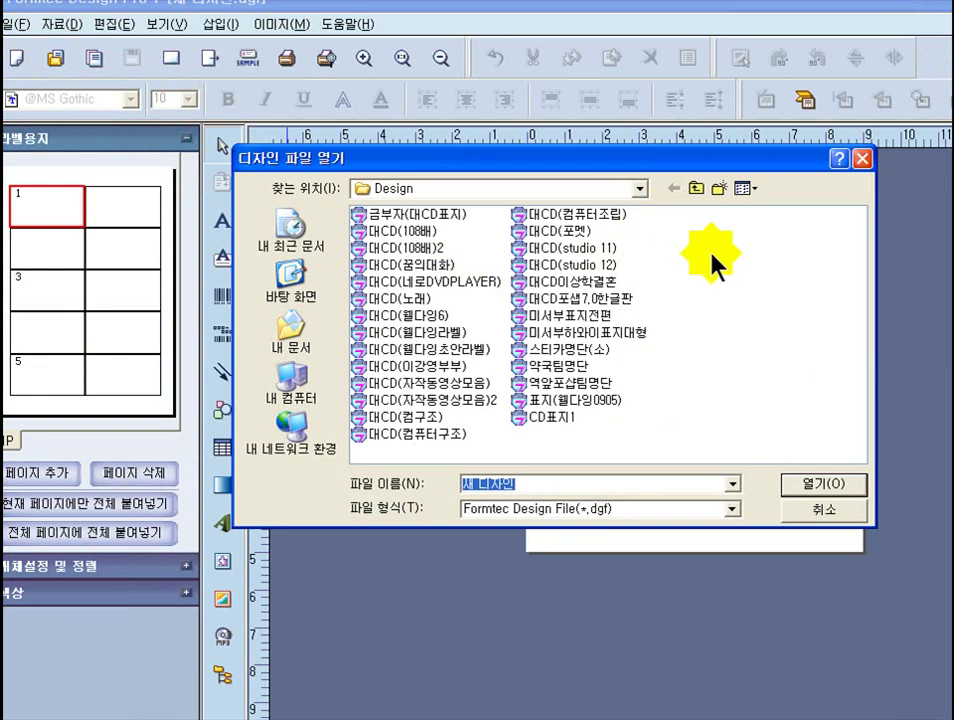
left_click(697, 190)
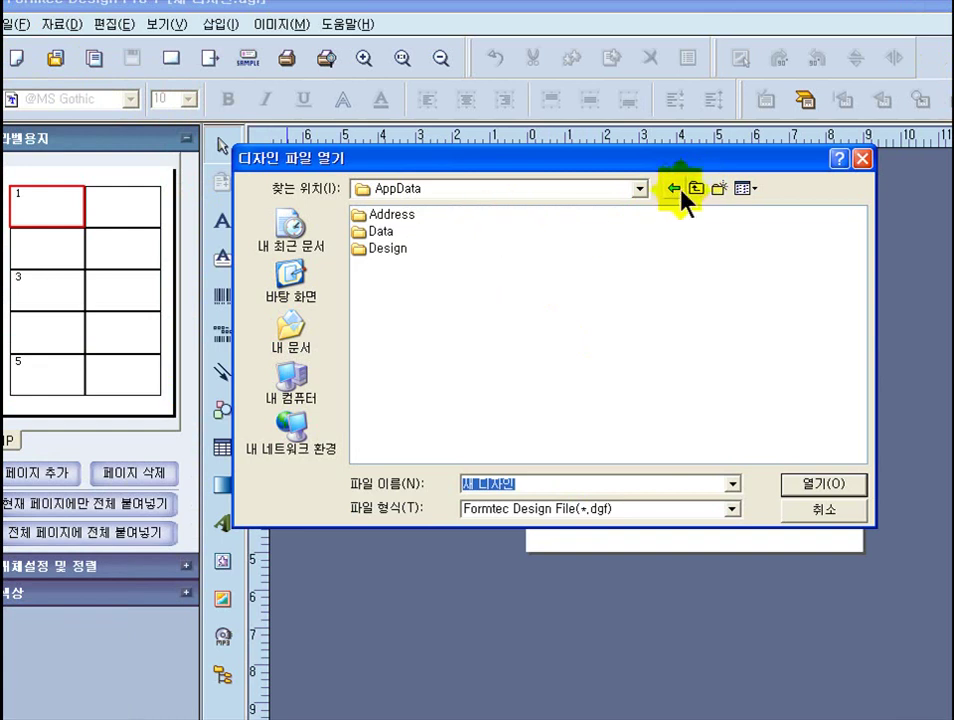
left_click(696, 188)
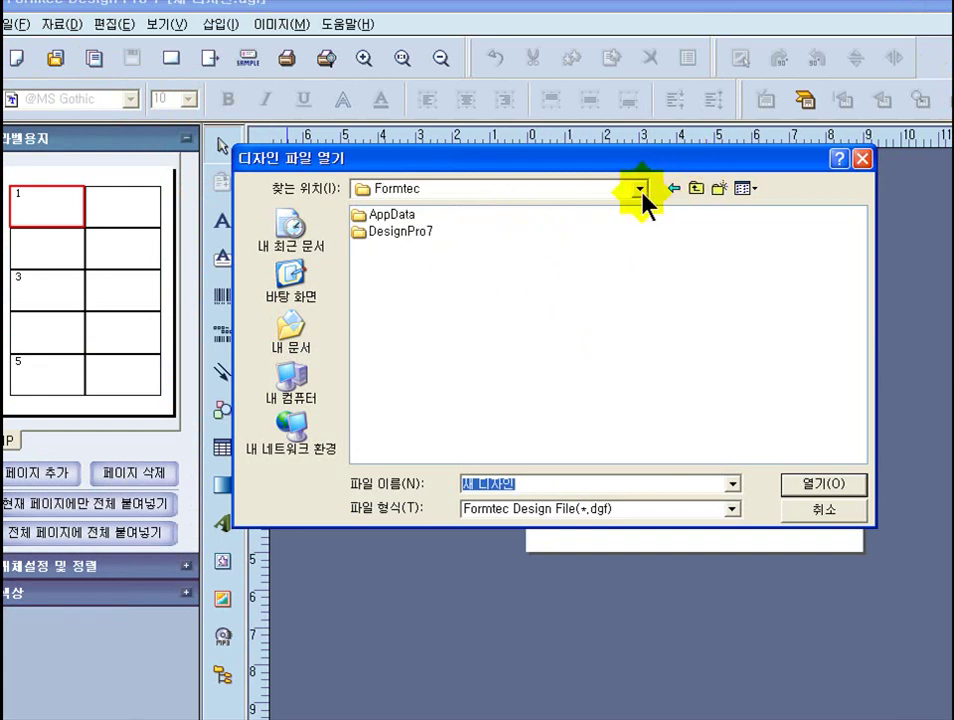
double_click(366, 234)
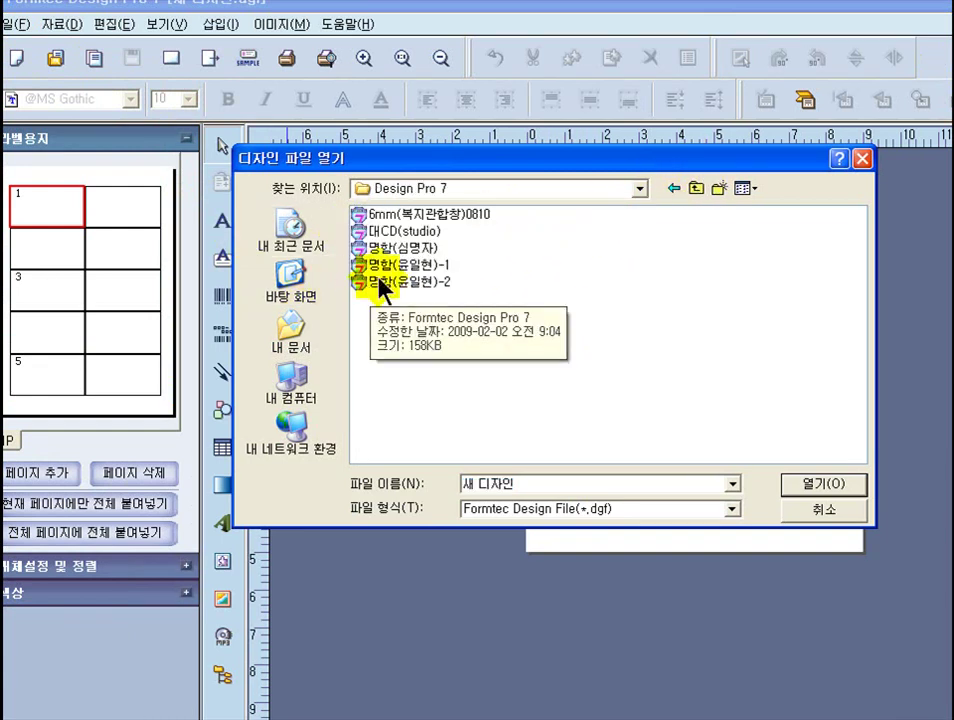
left_click(377, 287)
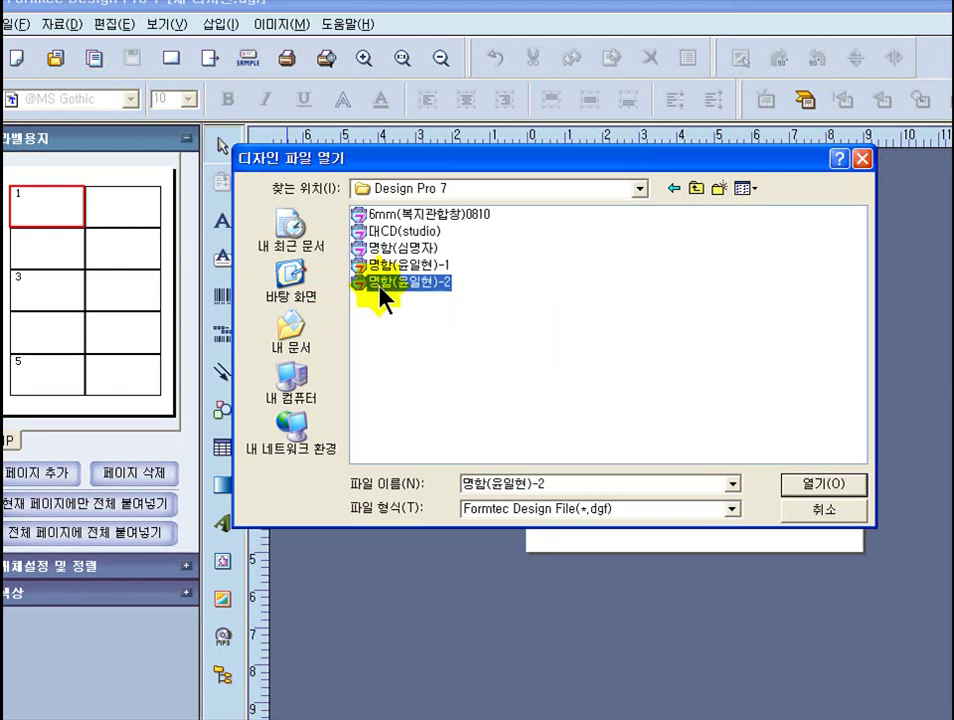
double_click(382, 290)
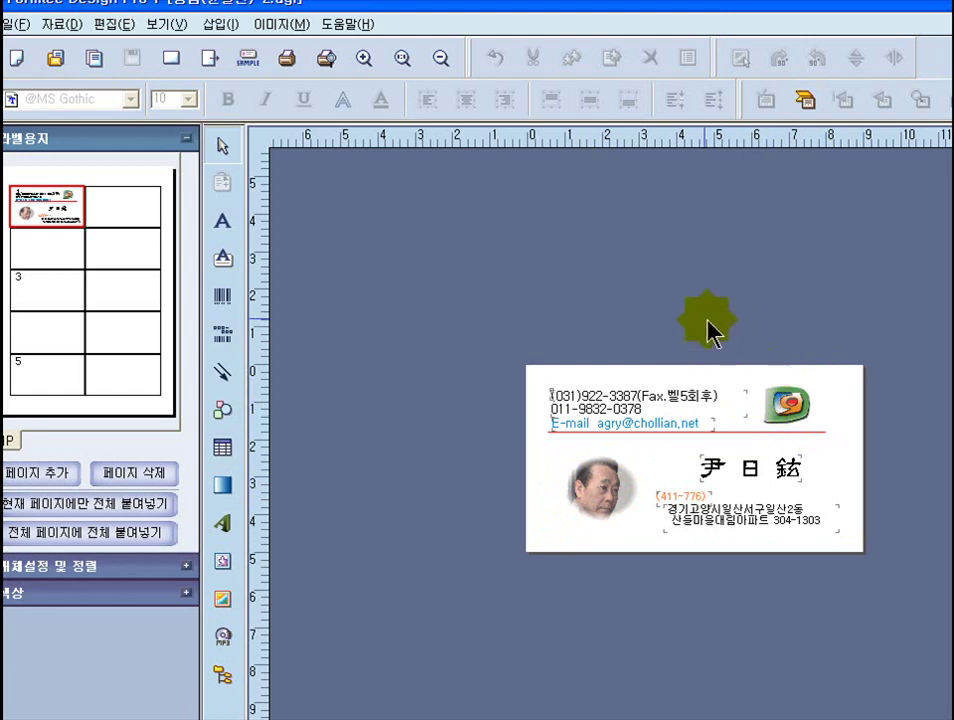
- Review the card's contact lines, red divider and Hanja name, then start a new design
left_click(655, 585)
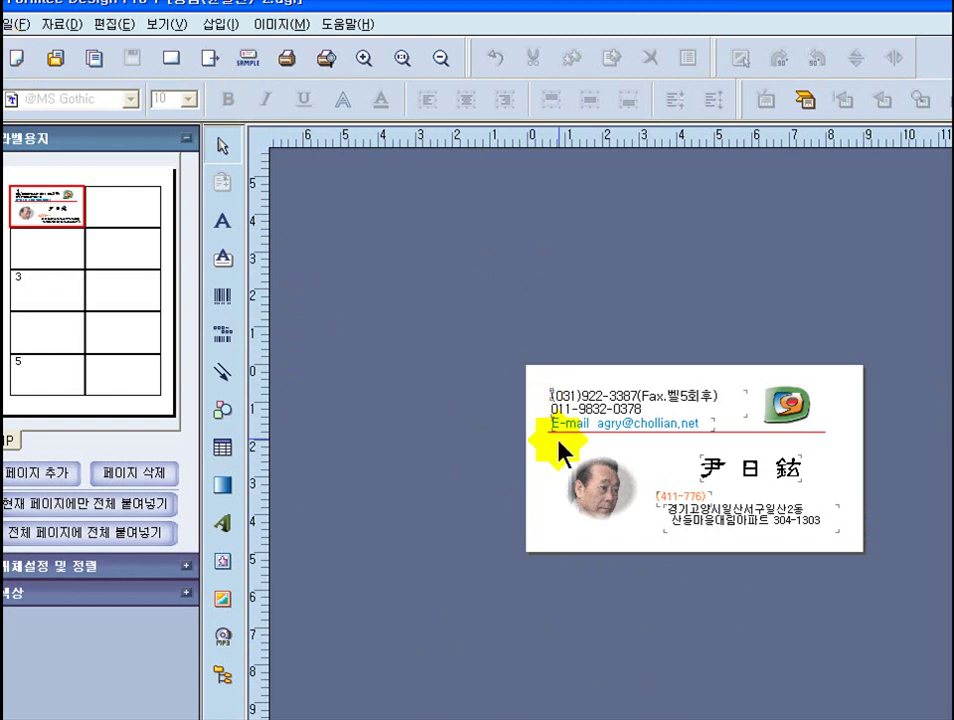
left_click(17, 60)
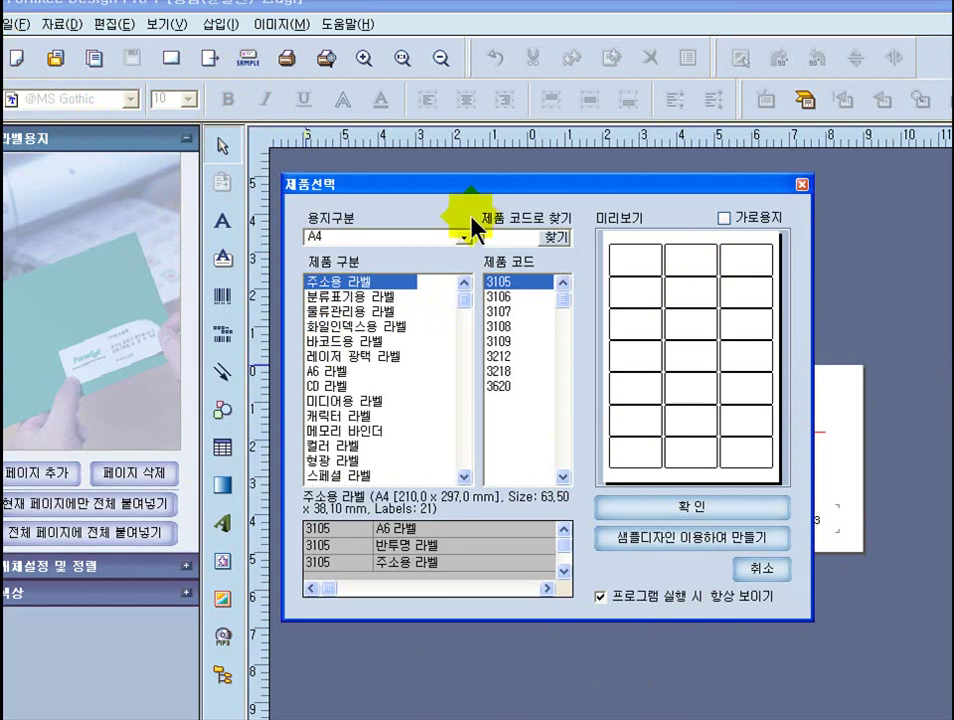
- Scroll to 명함 용지 and create a blank IP-3700 design of ten 90 × 50 mm cards
left_click_drag(468, 299, 470, 326)
left_click_drag(468, 378, 468, 466)
left_click(440, 470)
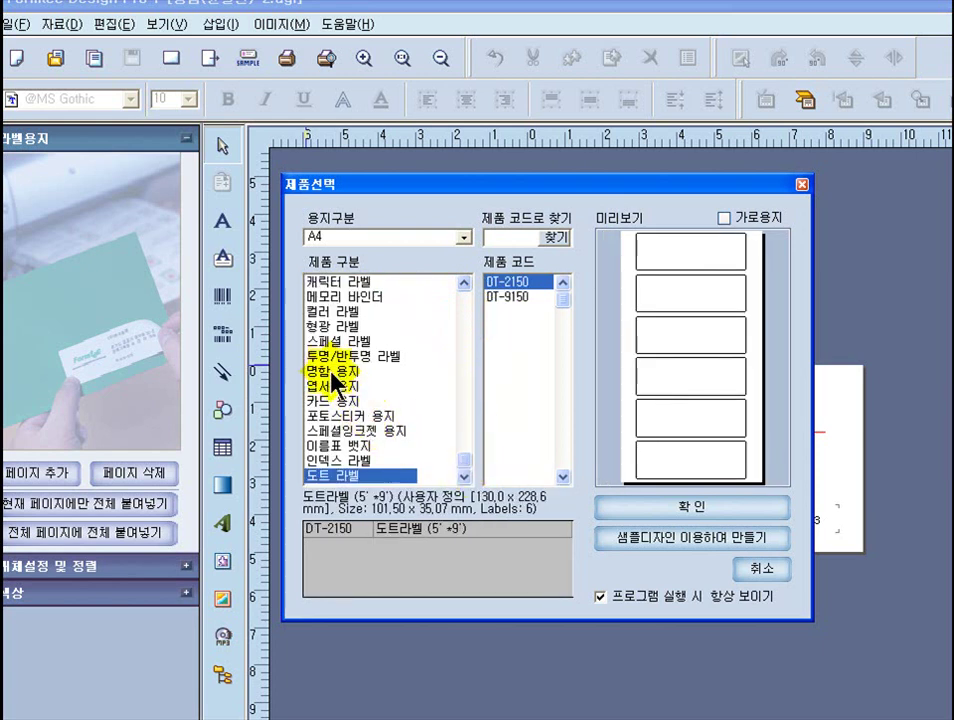
left_click(332, 372)
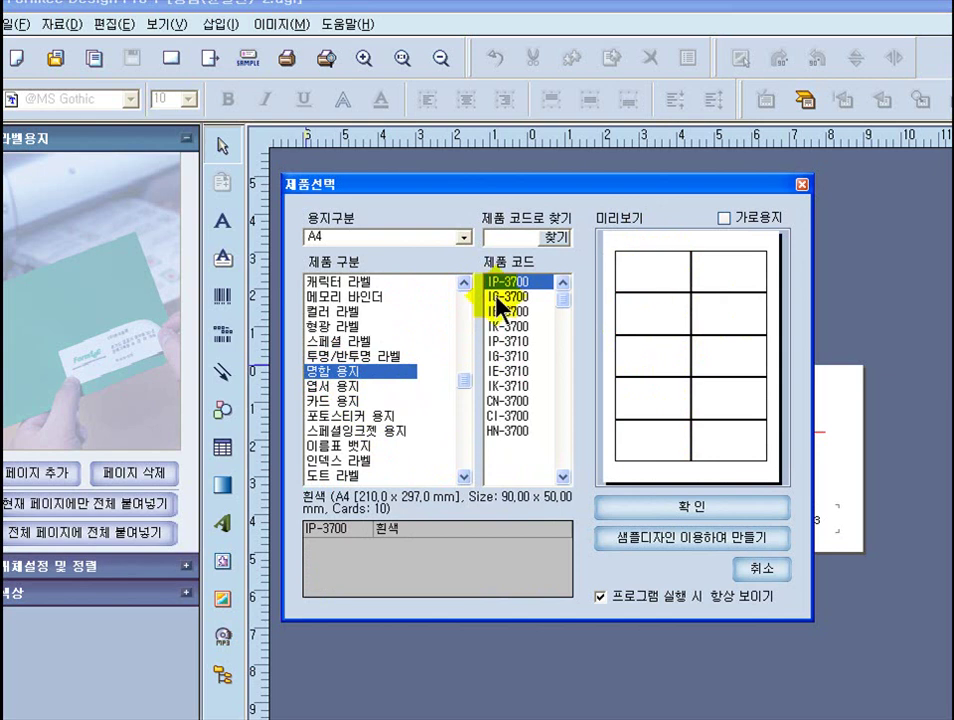
left_click(662, 518)
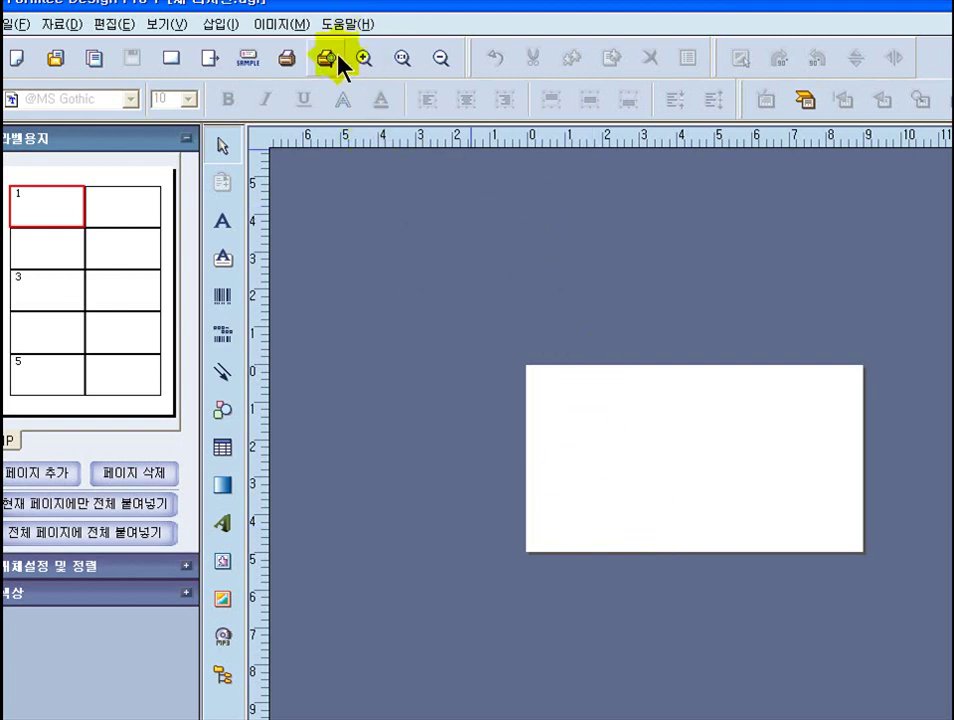
- Zoom in two steps on the blank card, then back out one step
left_click(403, 57)
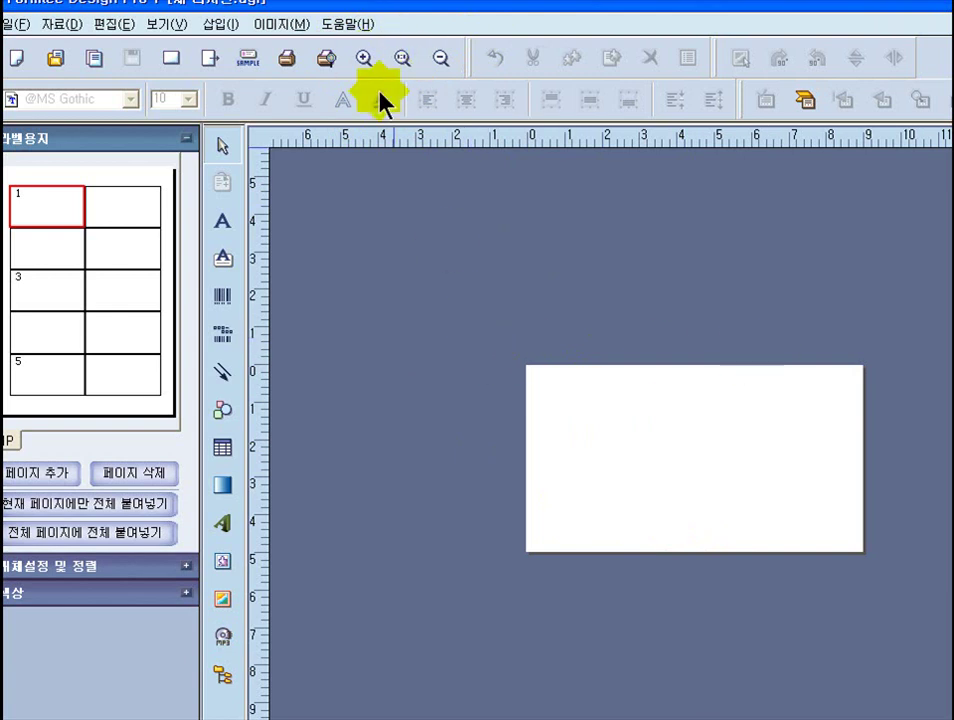
left_click(365, 60)
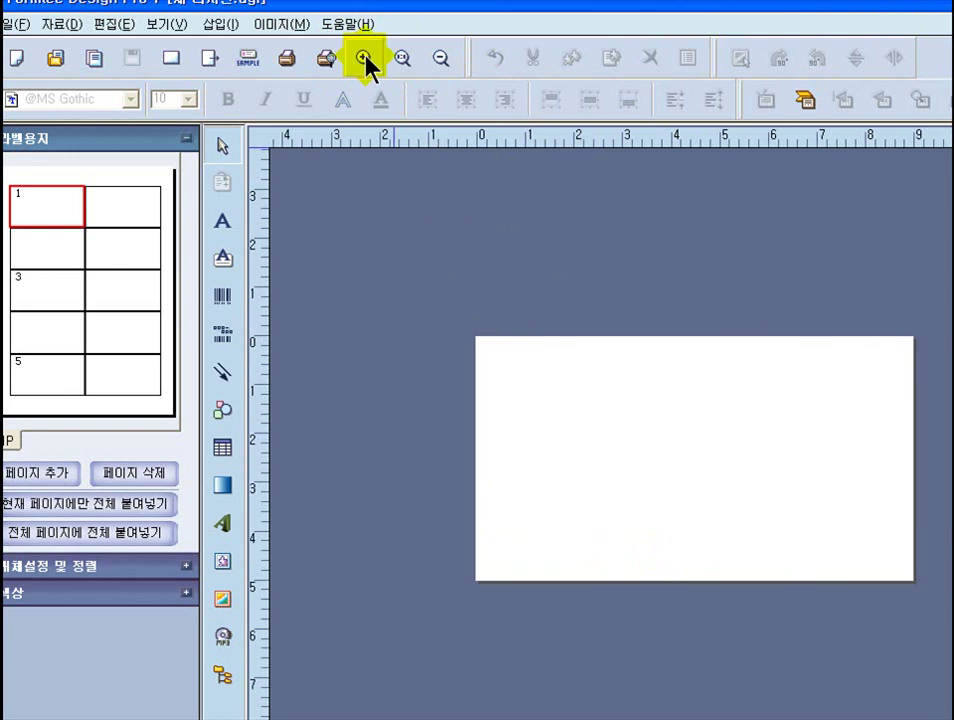
left_click(365, 60)
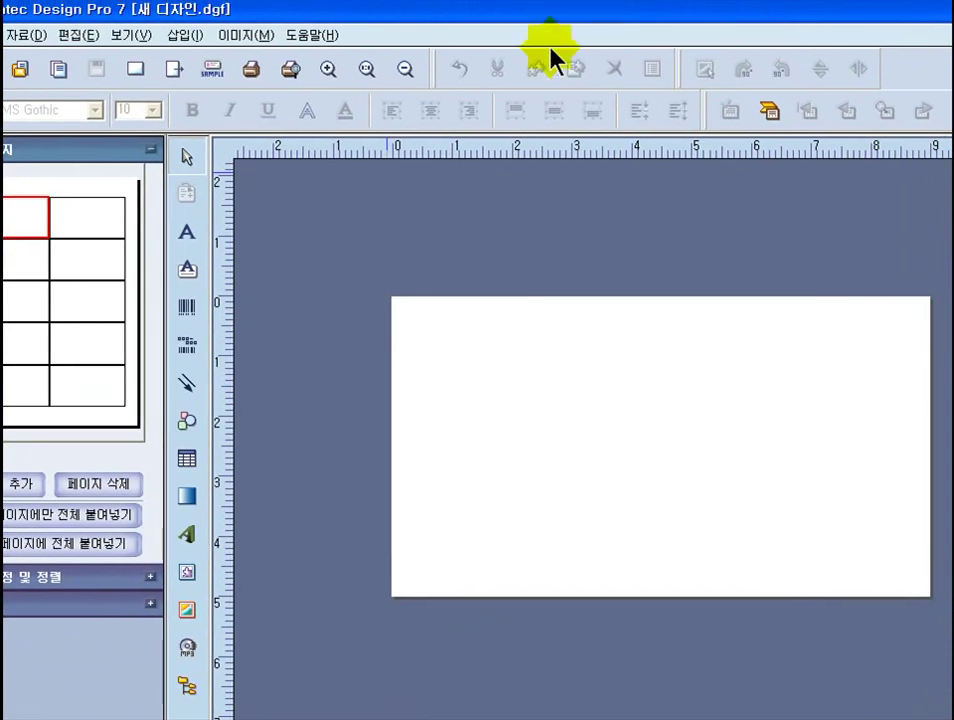
left_click(404, 72)
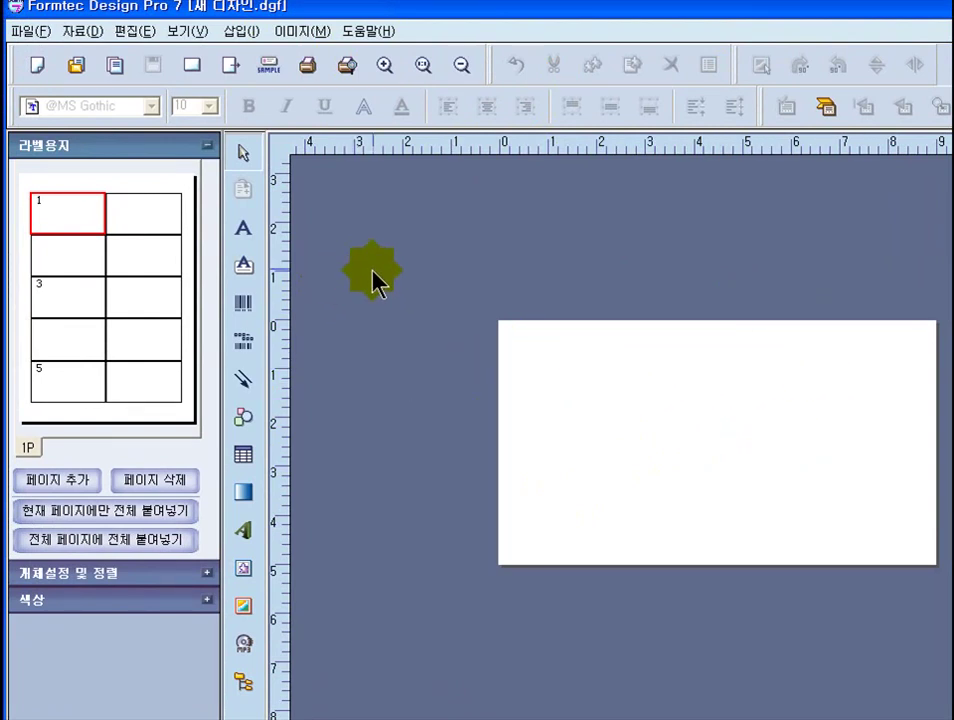
- Add a text box and replace its 내용을 입력하세요 placeholder with phone number lines
left_click(246, 232)
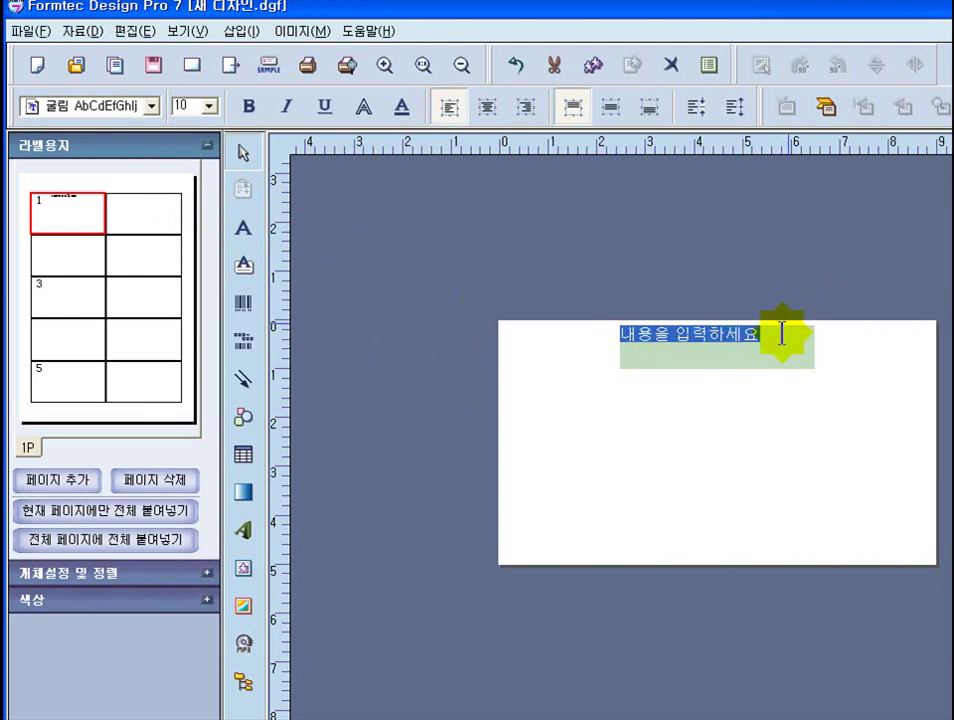
left_click(780, 334)
left_click_drag(776, 335, 613, 341)
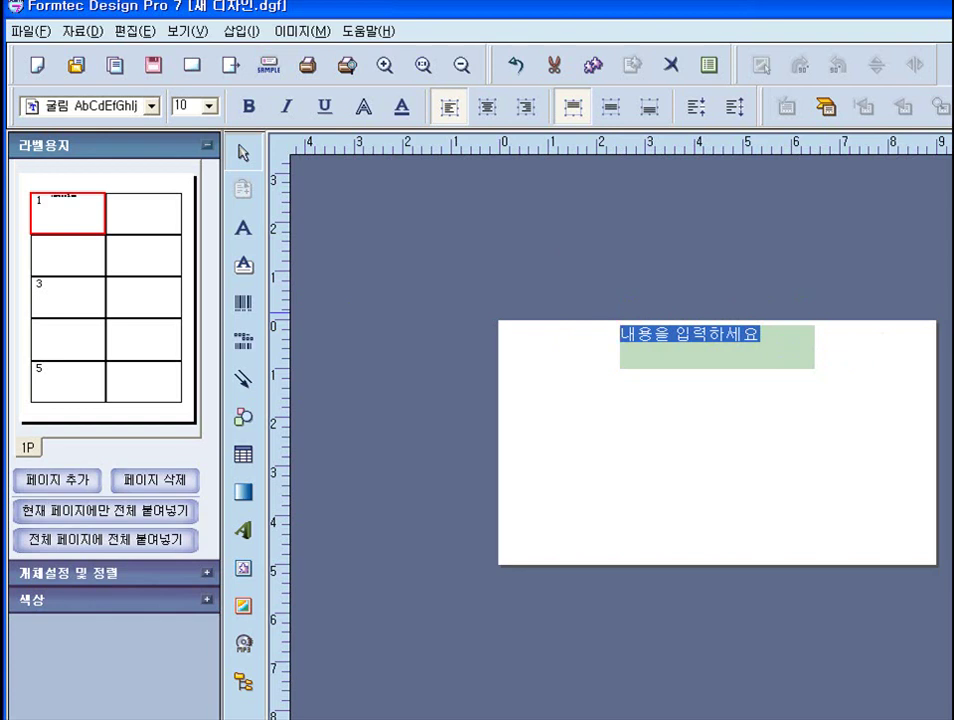
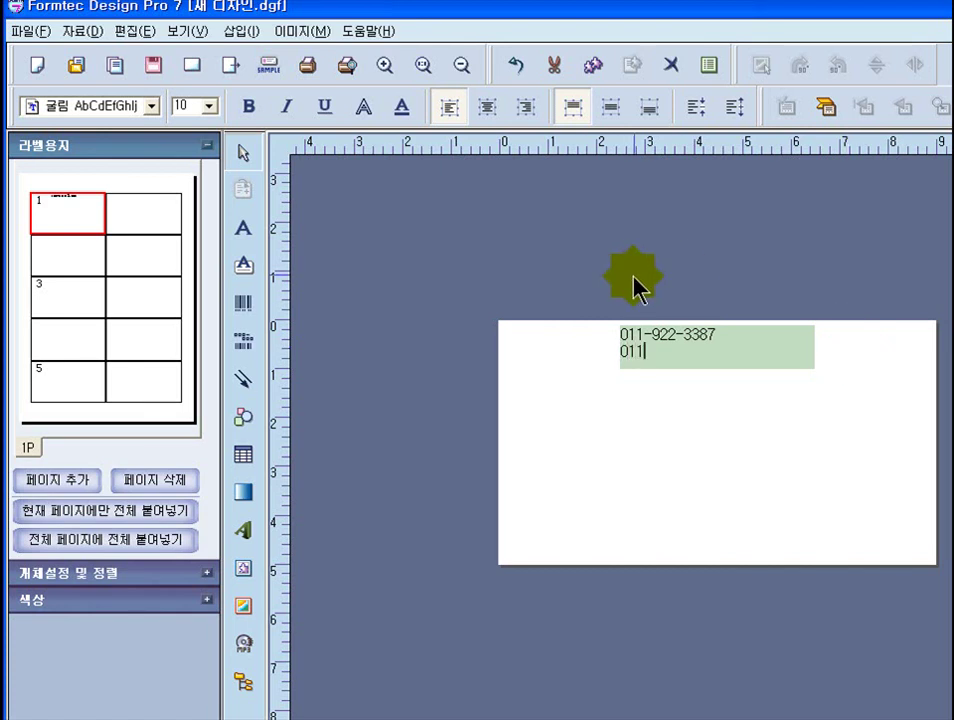
- Correct the first phone number's area code to 031
left_click(645, 335)
key("BackSpace")
key("BackSpace")
key("BackSpace")
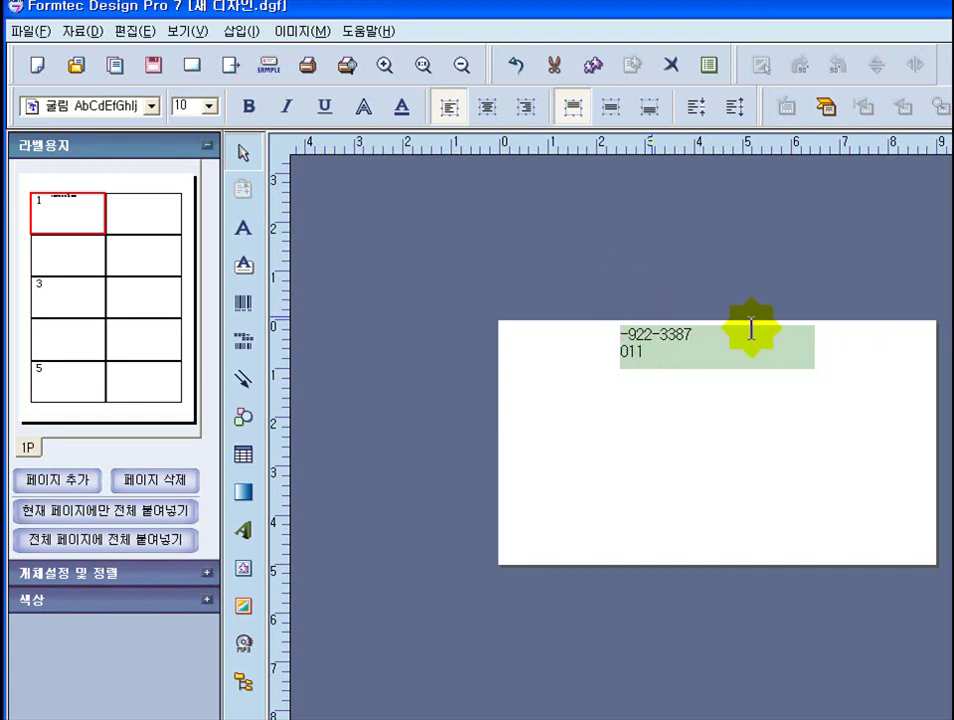
type("031")
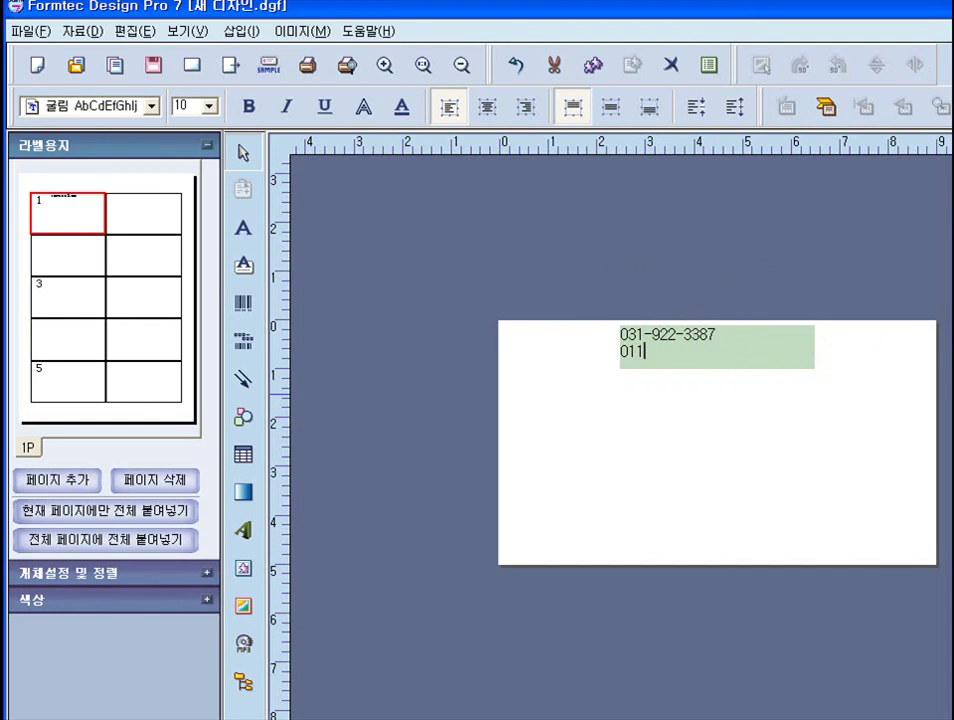
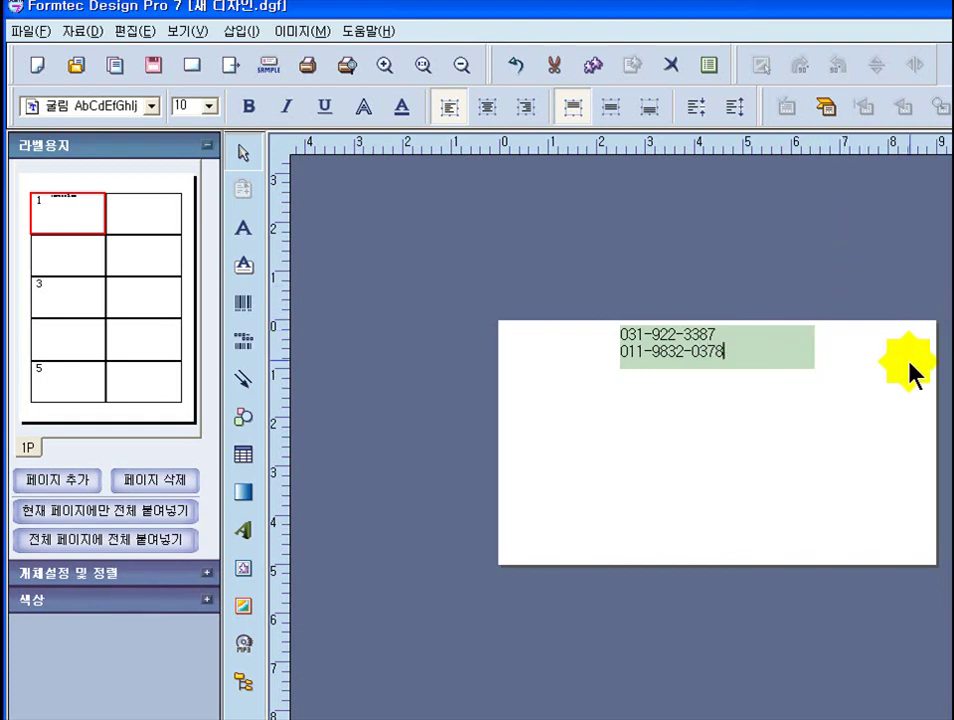
- Complete the mobile number and start typing the e-mail address on a new line
key("Return")
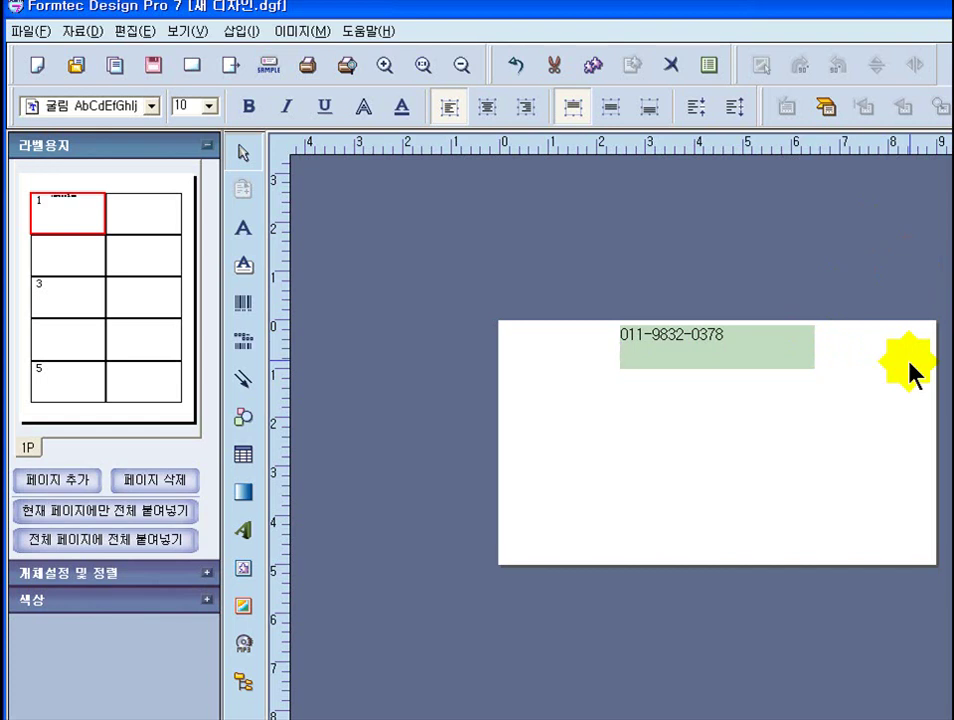
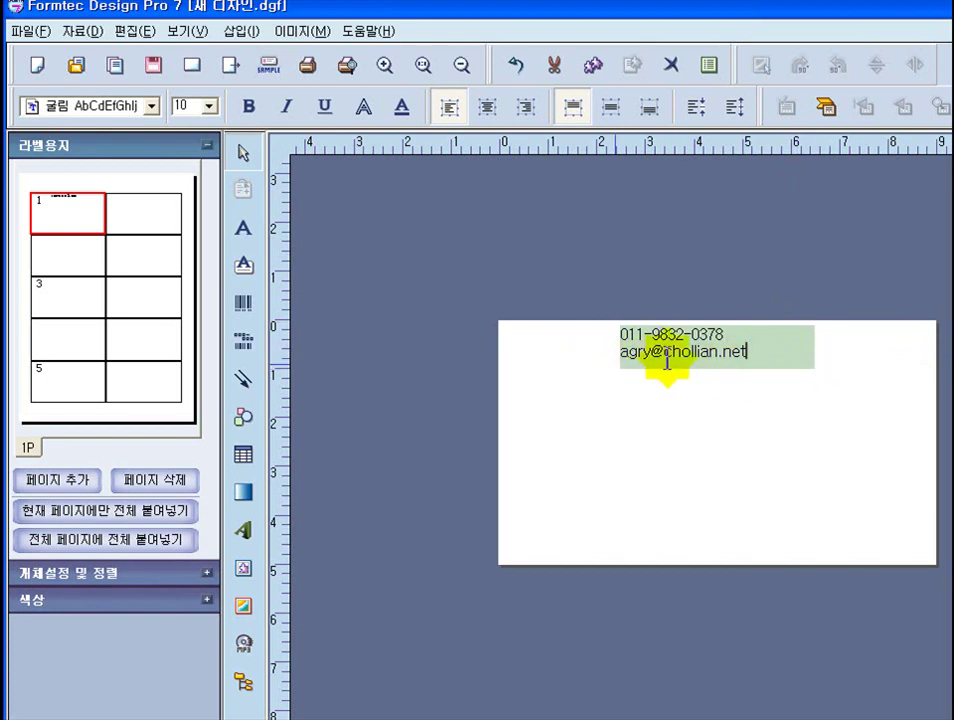
- Resize the three-line contact text box to fit its lines and move it to the card's upper-left
left_click(774, 321)
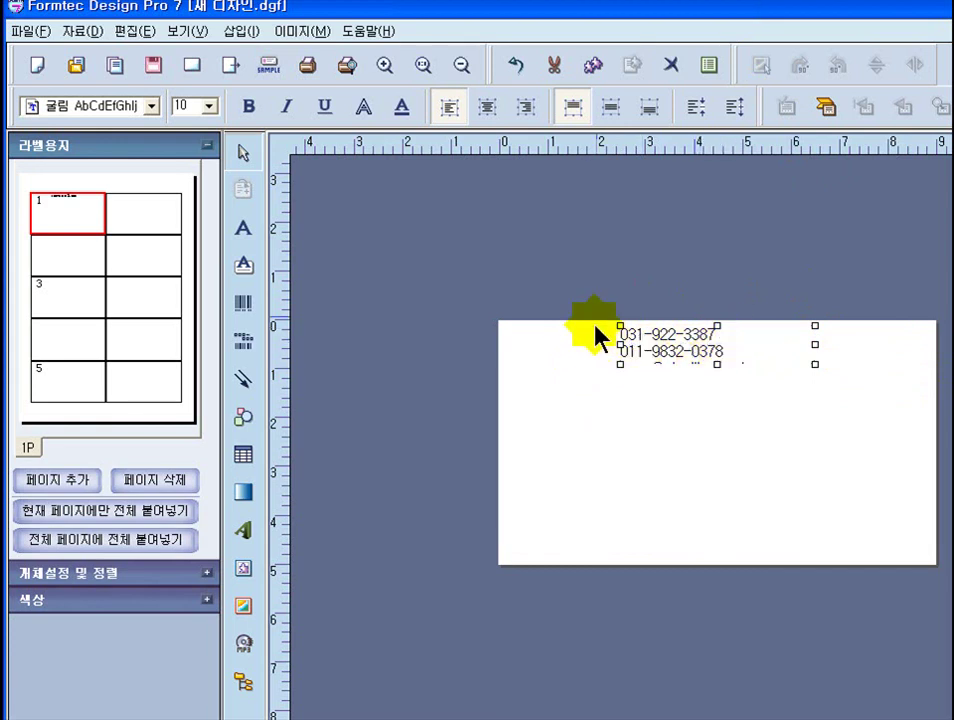
left_click_drag(716, 366, 720, 391)
left_click_drag(690, 340, 591, 347)
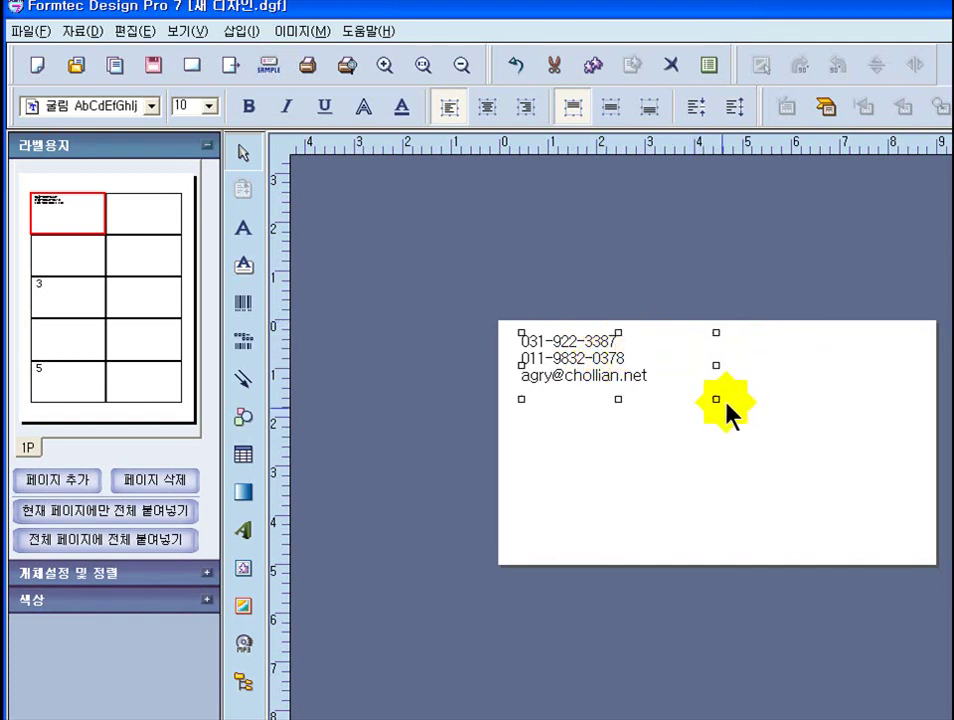
left_click_drag(716, 399, 653, 388)
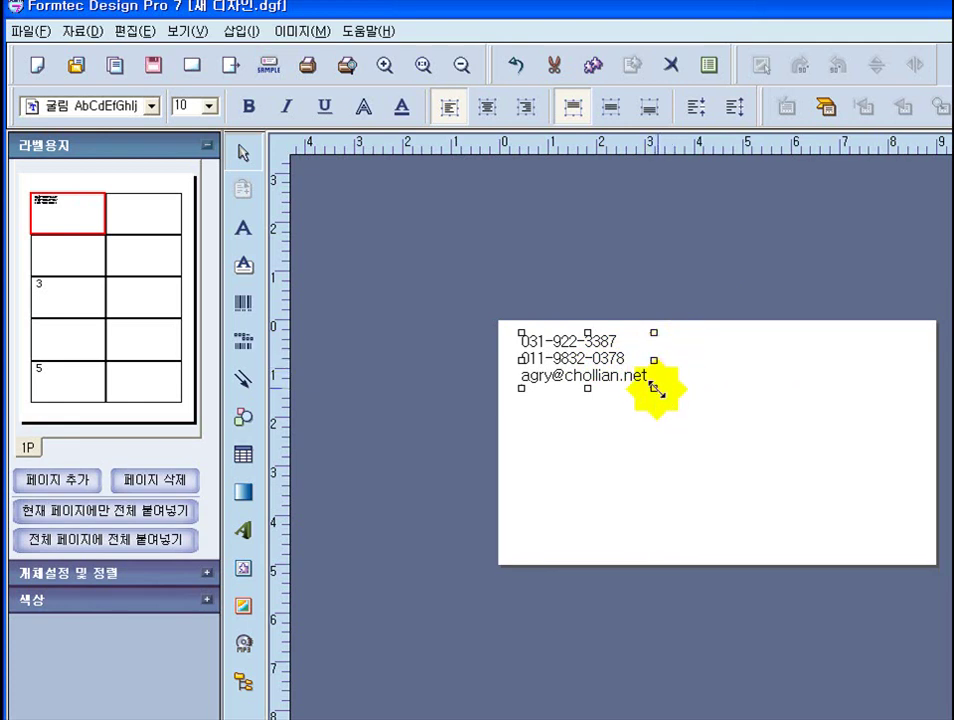
left_click_drag(571, 350, 571, 353)
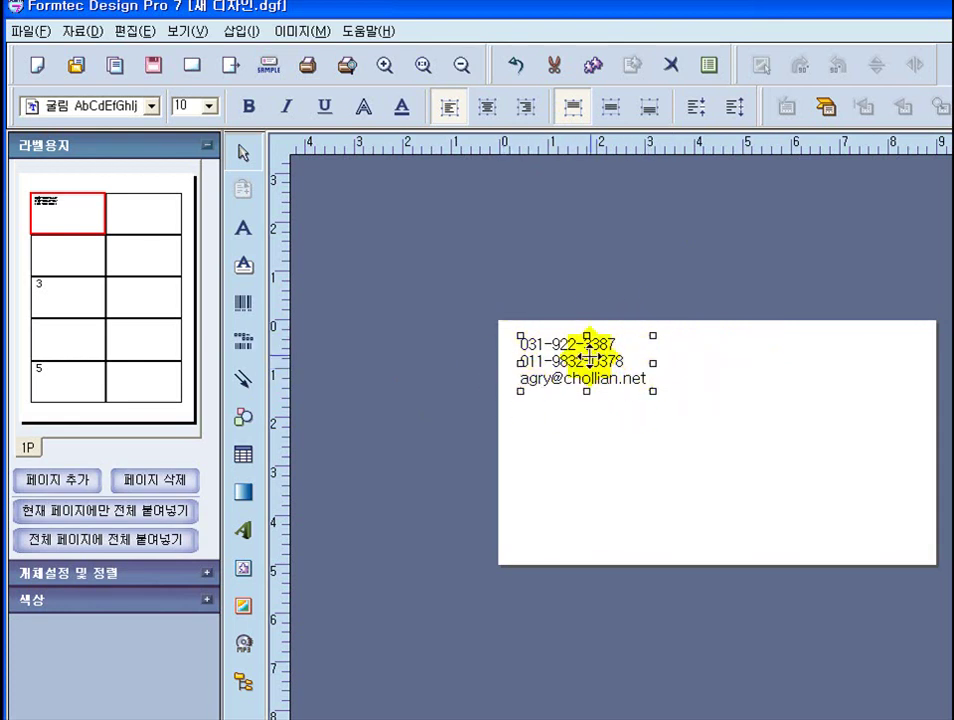
right_click(587, 355)
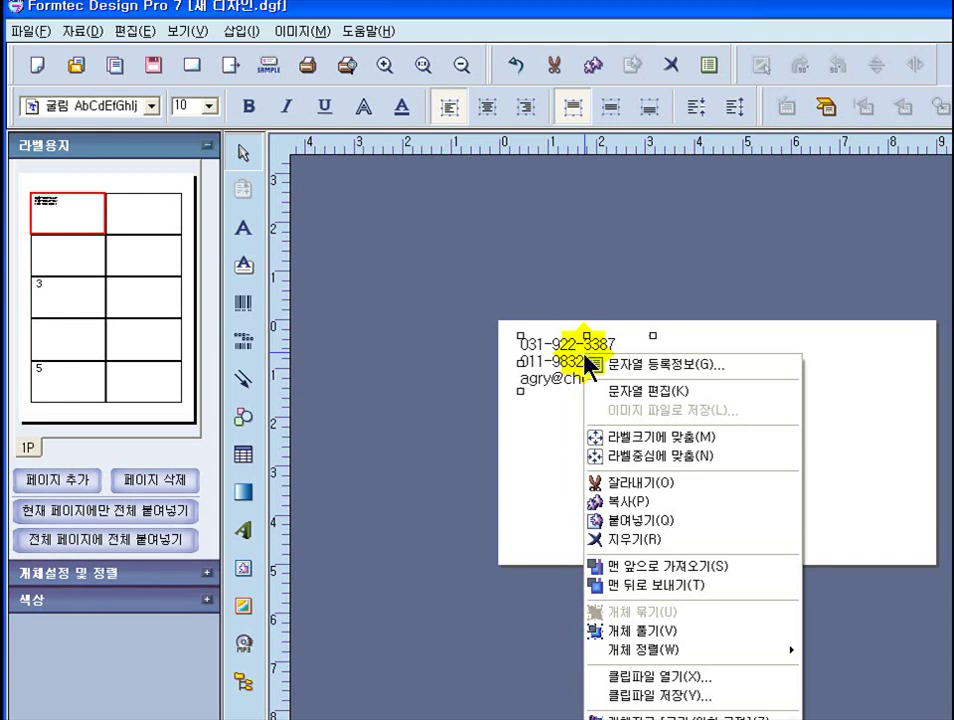
- Open the contact text's 문자열 등록정보 properties and its 글꼴 font settings
left_click(686, 366)
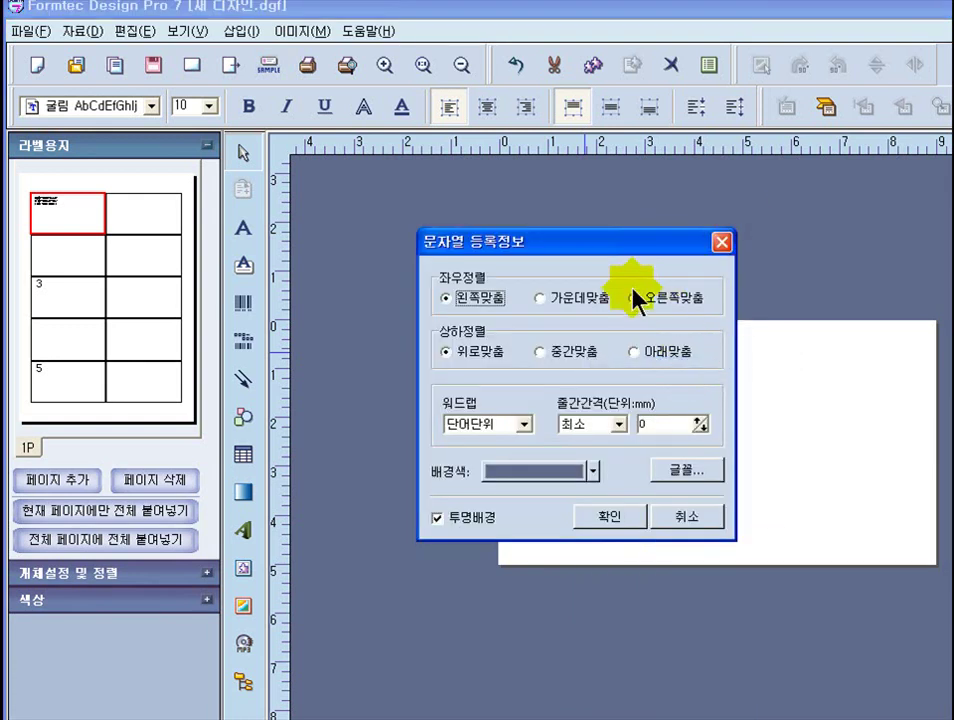
left_click_drag(618, 256, 678, 424)
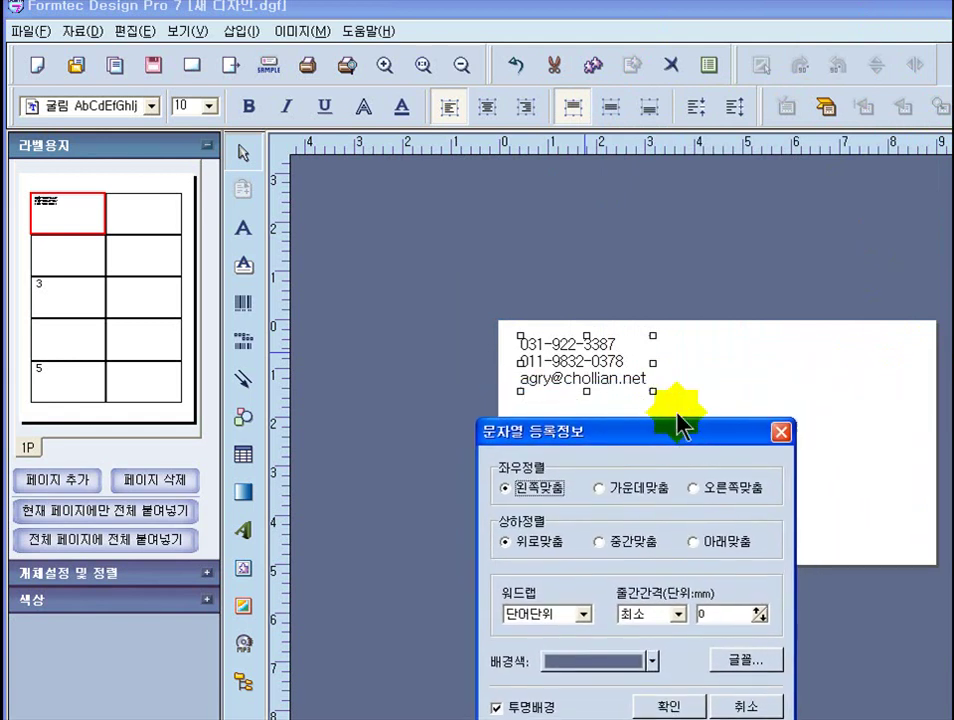
left_click(735, 665)
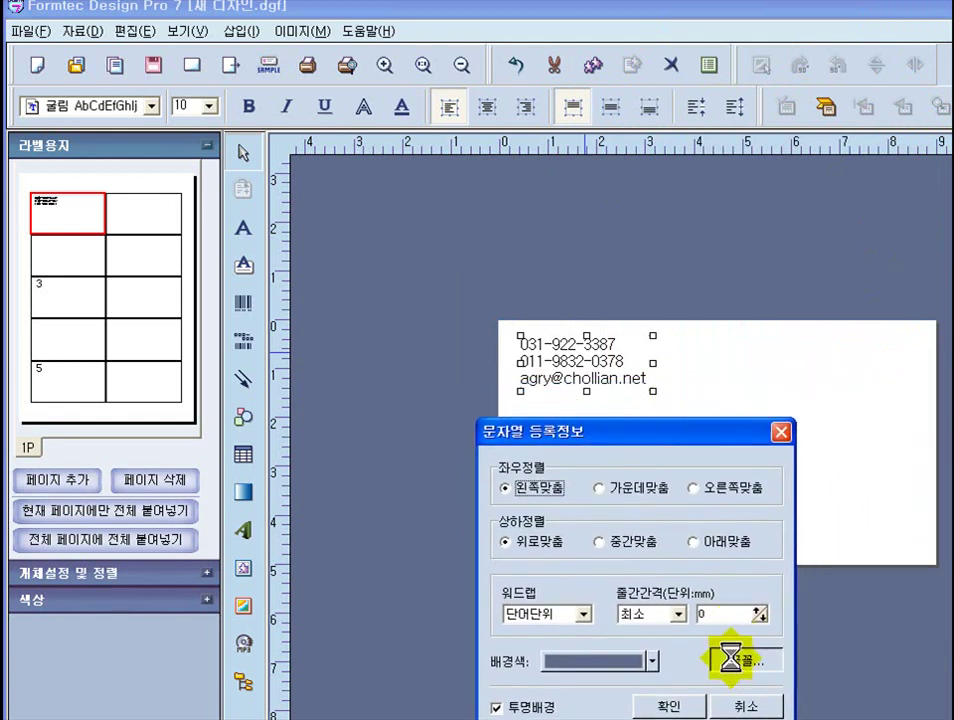
- Set the contact text font to 맑은 고딕, bold (굵게), size 12, dark blue (짙은 파랑)
left_click_drag(543, 181, 331, 27)
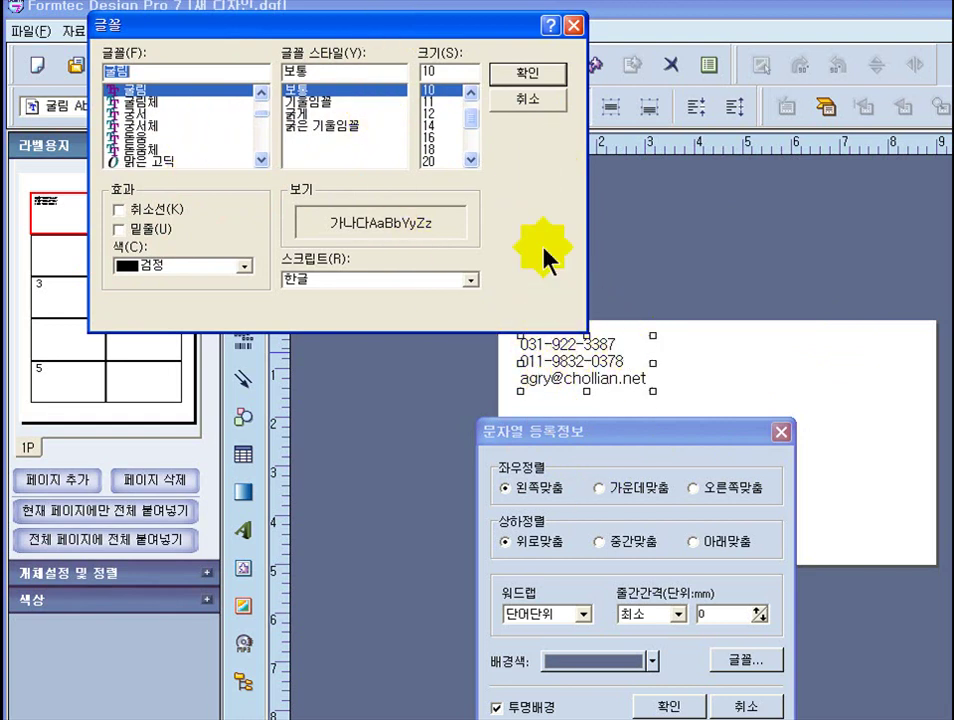
left_click(442, 114)
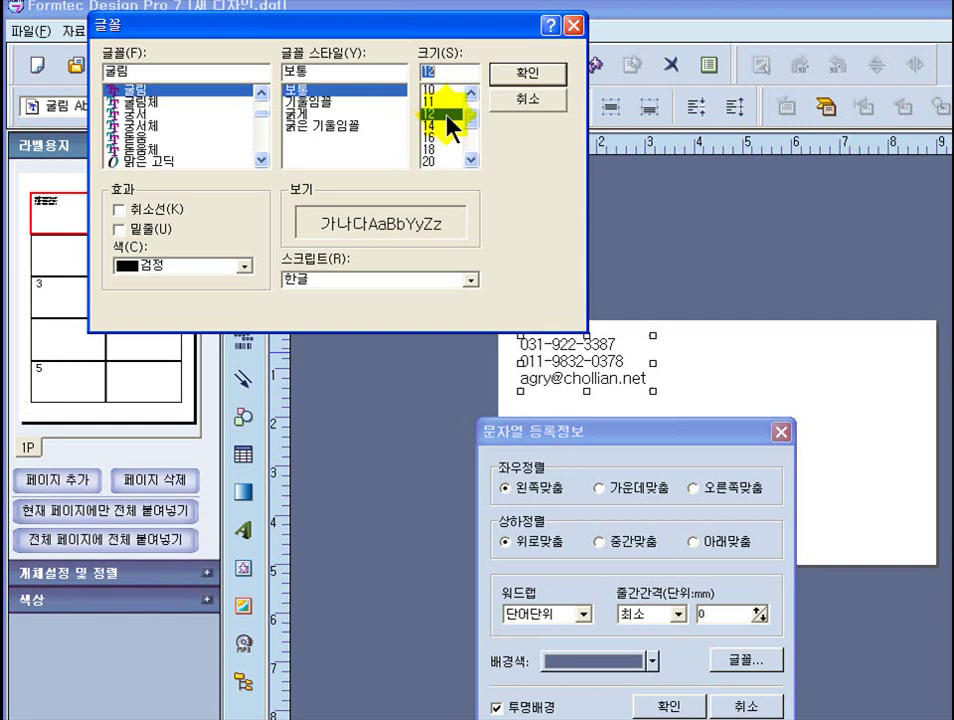
left_click(296, 115)
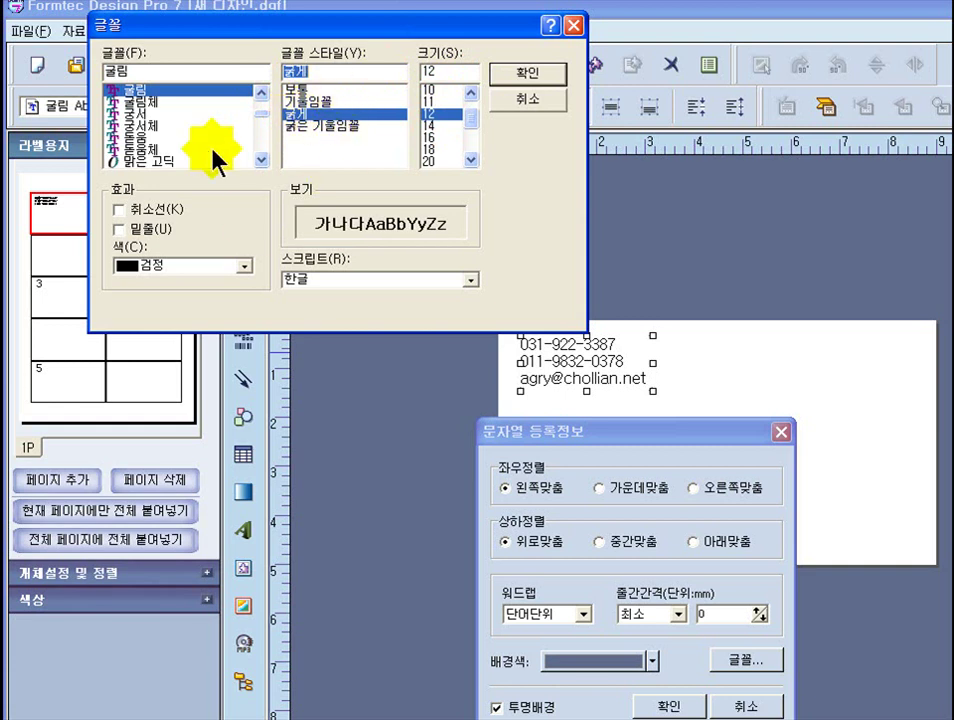
left_click(244, 267)
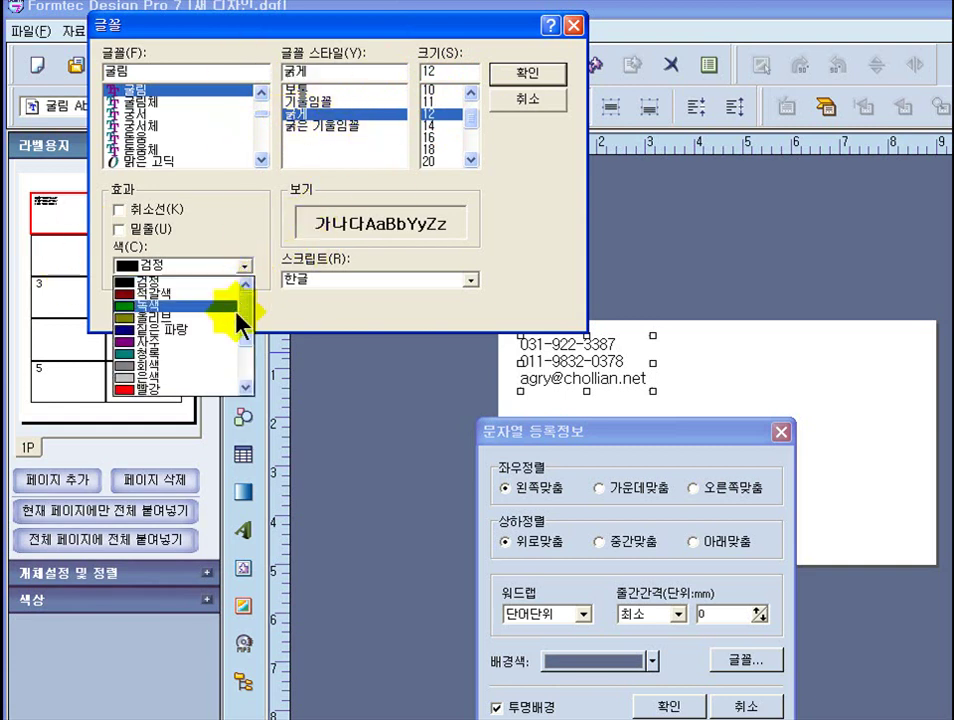
left_click(194, 334)
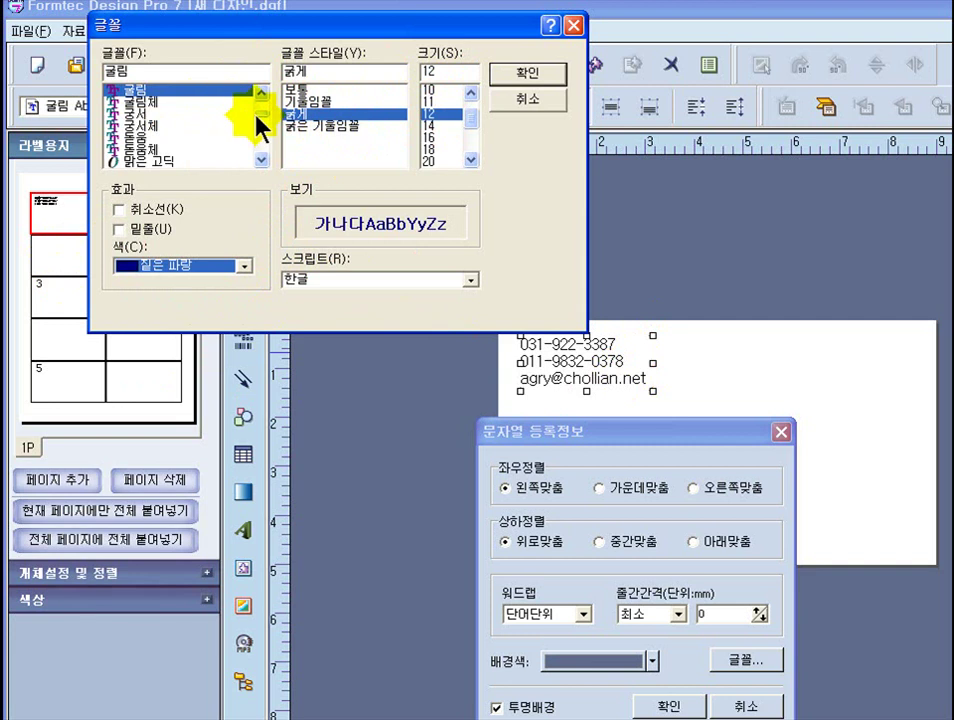
left_click_drag(258, 120, 257, 93)
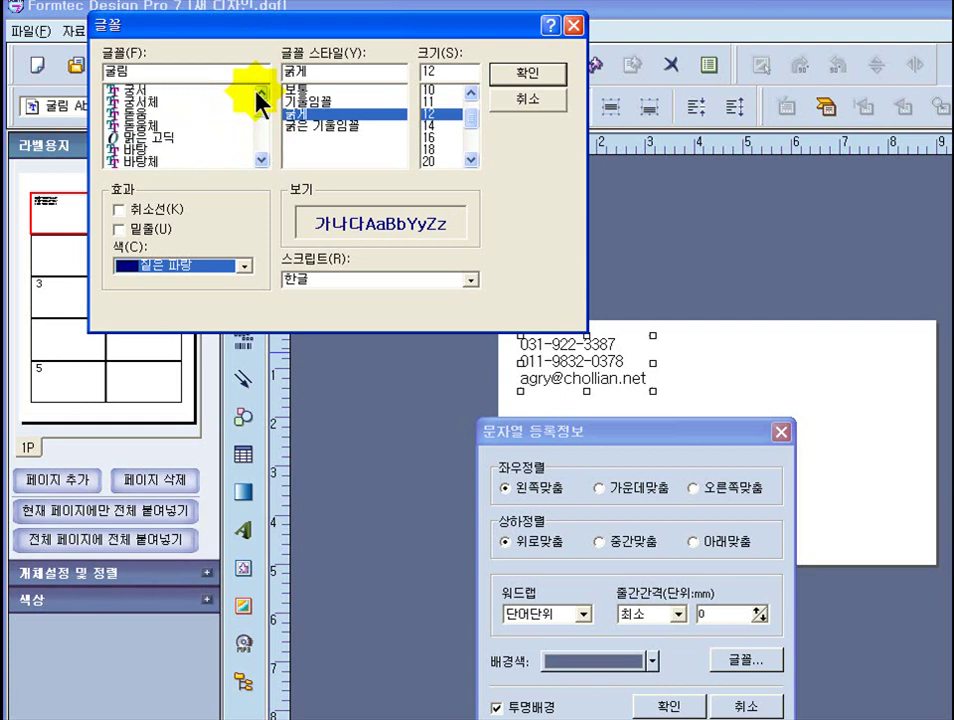
left_click(160, 138)
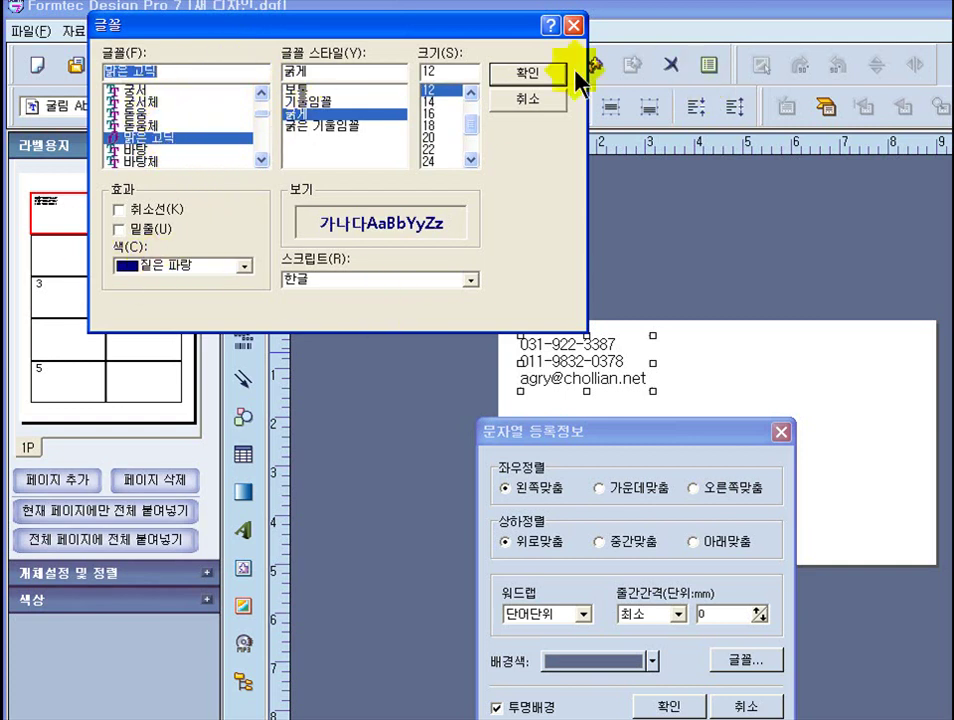
left_click(530, 78)
left_click_drag(601, 436, 236, 181)
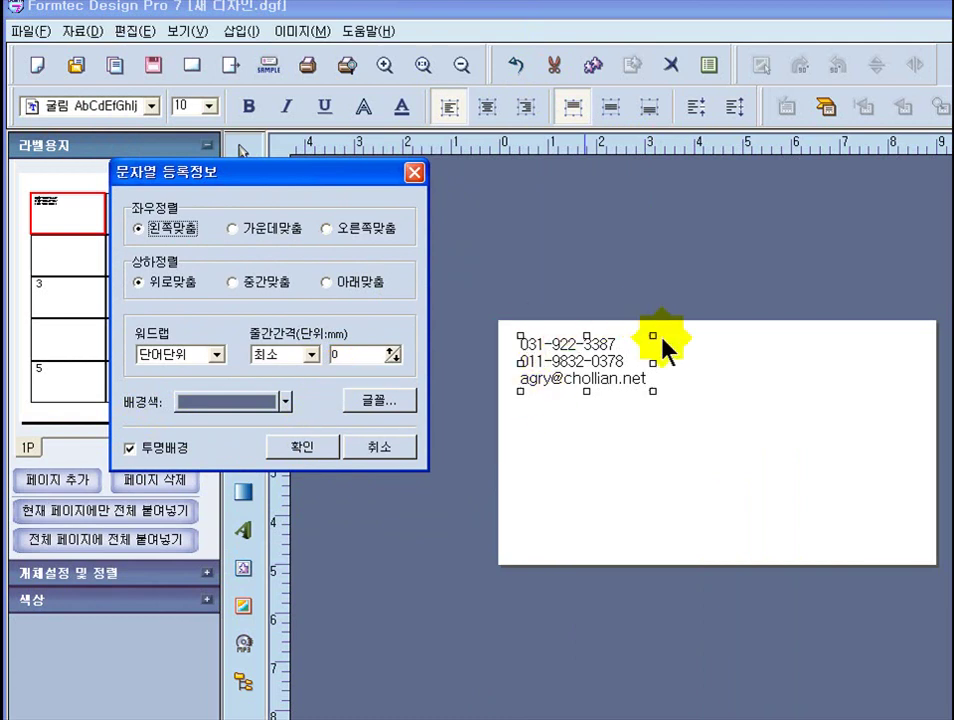
- Apply the new font, then widen and lengthen the text box so the e-mail line shows
left_click(285, 401)
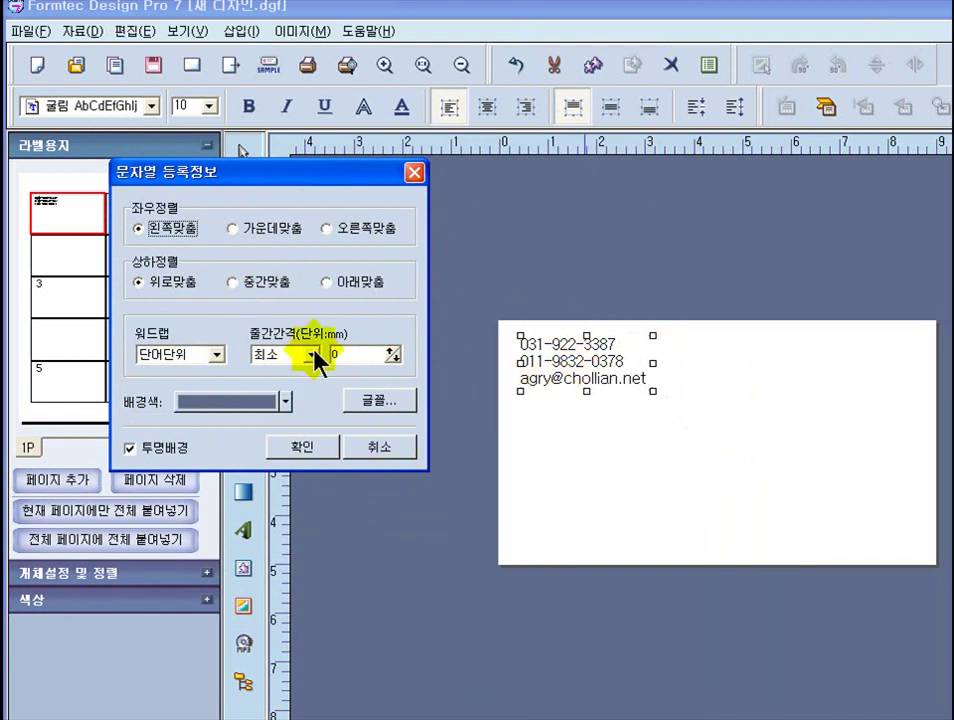
left_click(311, 450)
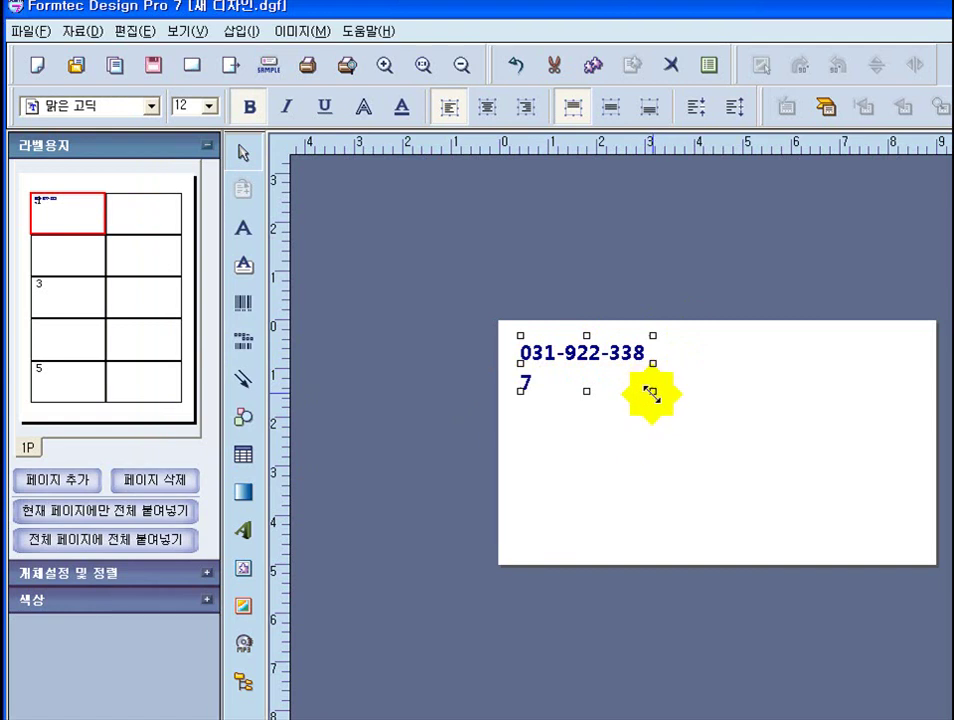
left_click_drag(653, 391, 784, 402)
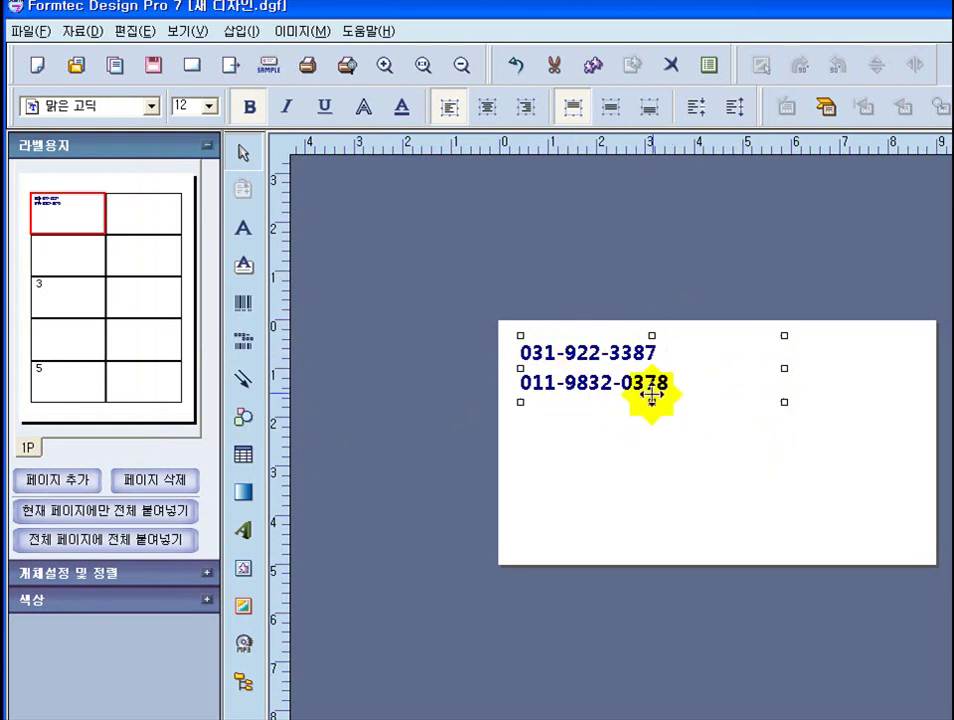
left_click_drag(653, 403, 652, 441)
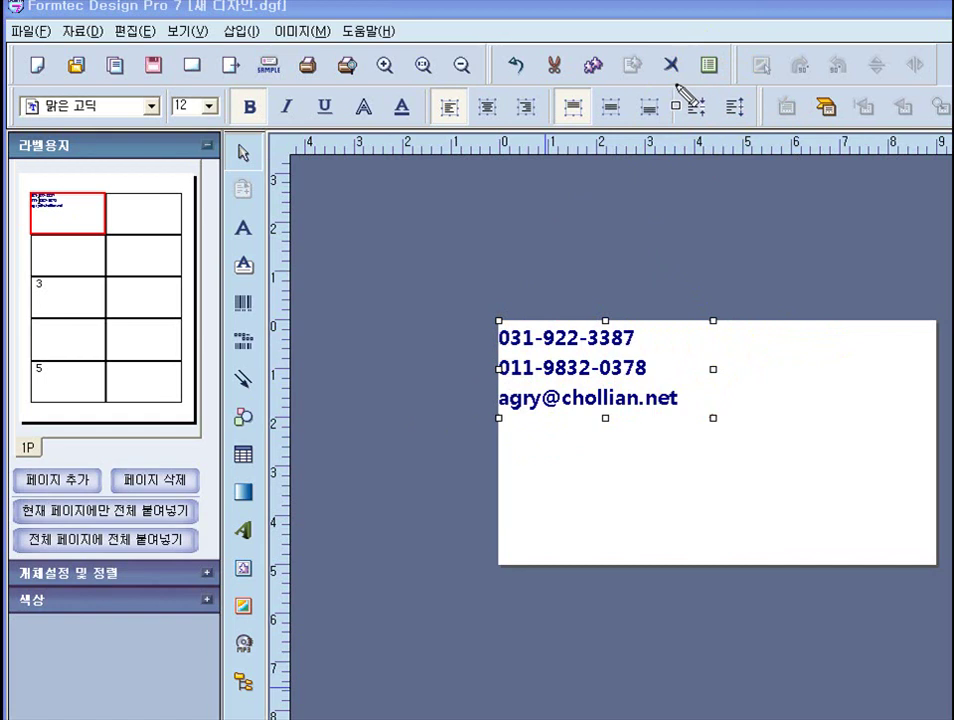
- Tighten the line spacing between the three contact lines using the spacing toolbar buttons
mouse_move(688, 95)
left_mouse_down()
mouse_move(768, 112)
mouse_move(762, 132)
left_mouse_up()
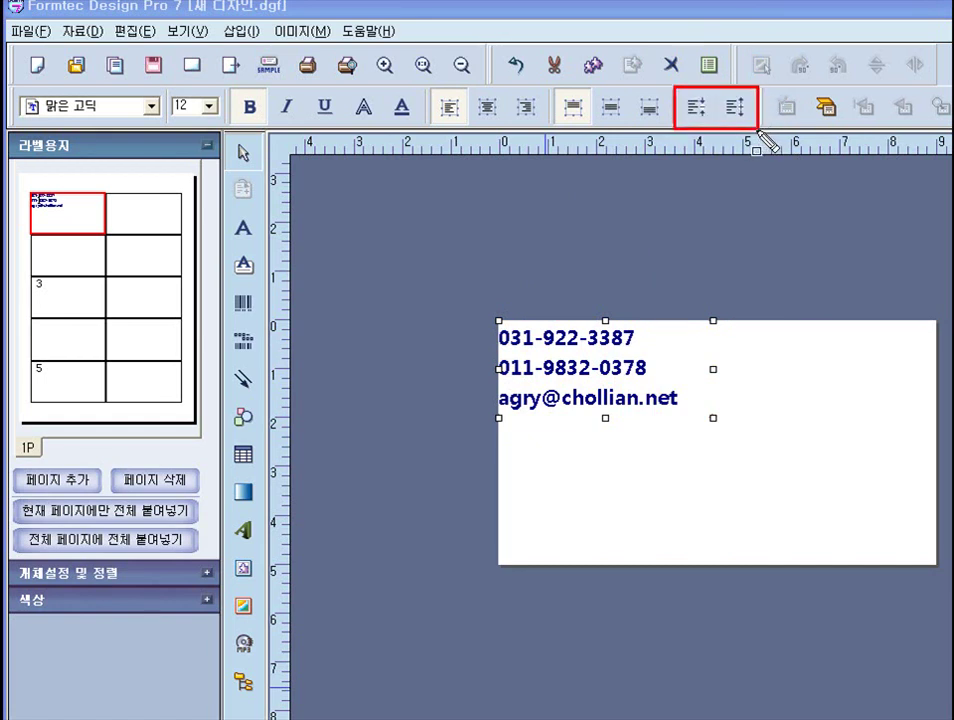
key("Escape")
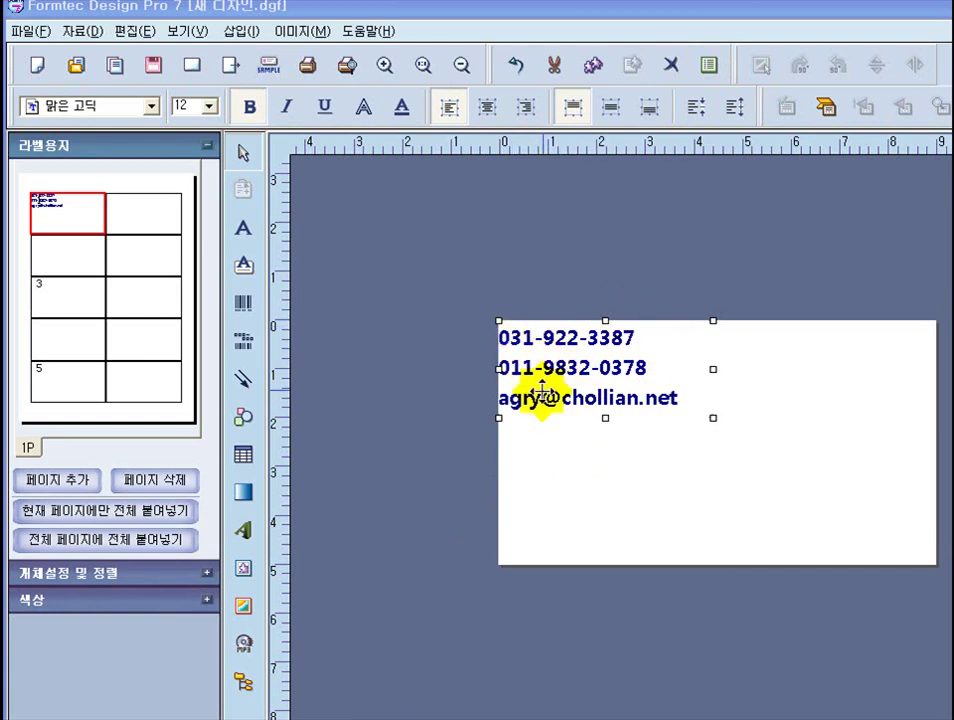
left_click(698, 110)
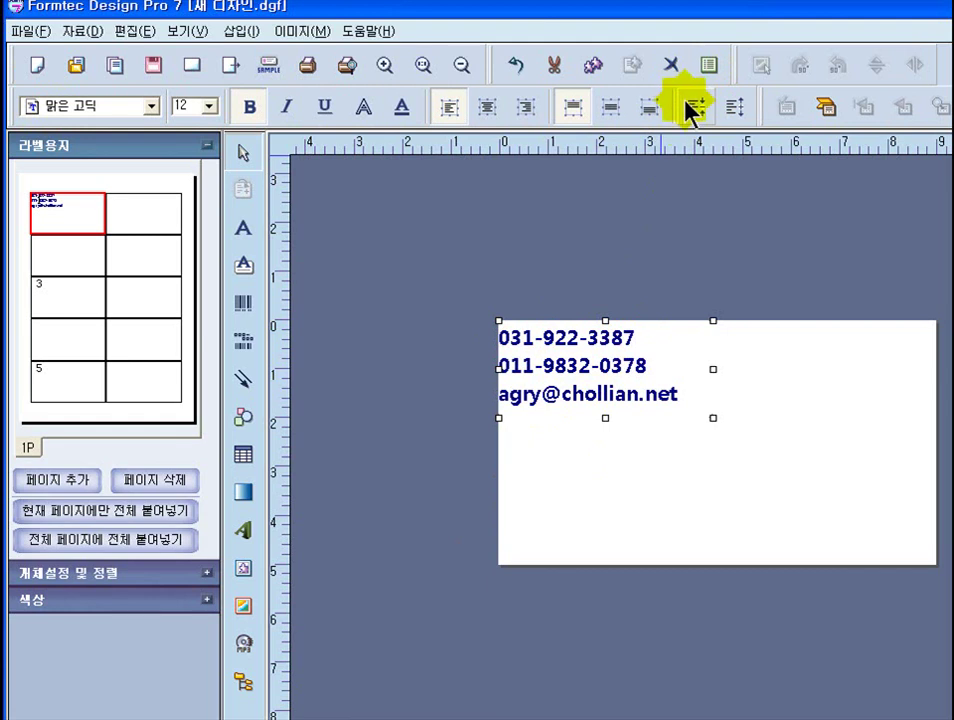
left_click(698, 110)
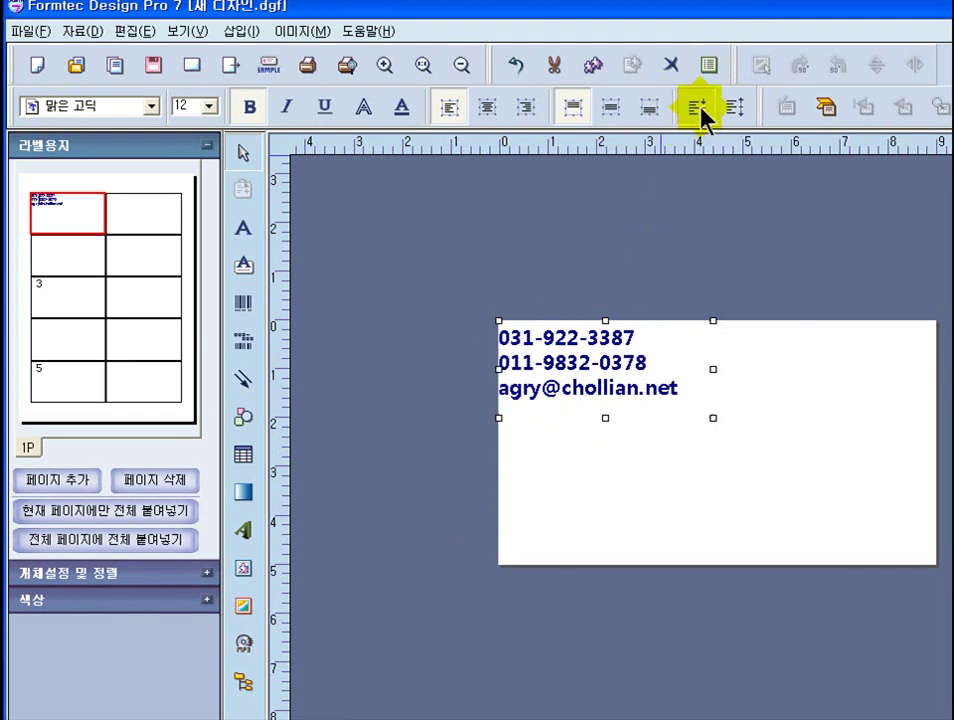
left_click(698, 110)
left_click(698, 110)
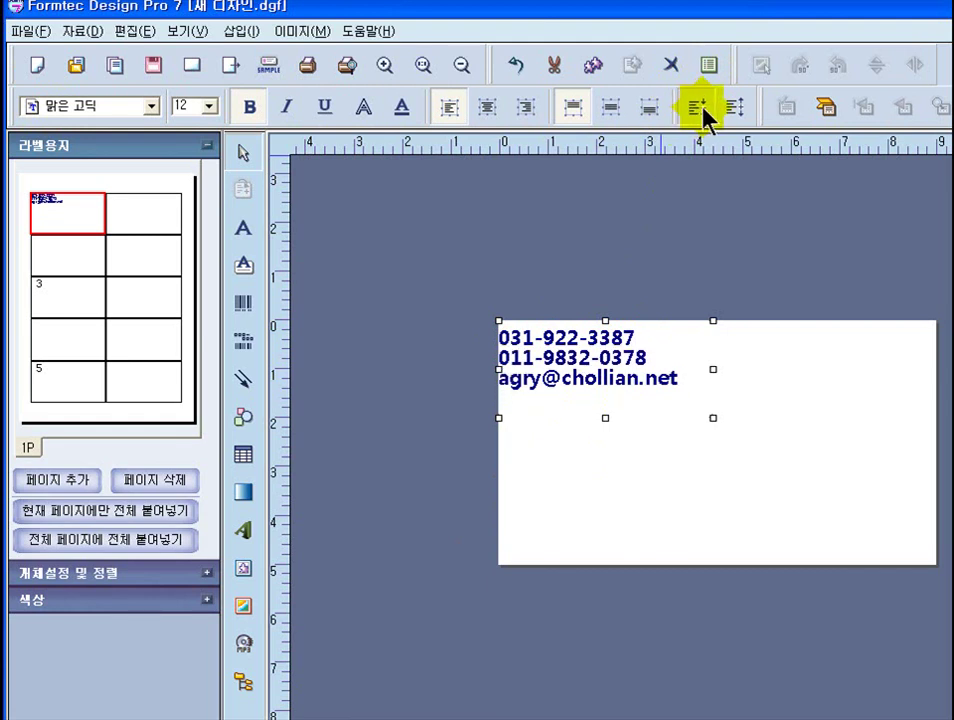
left_click(698, 110)
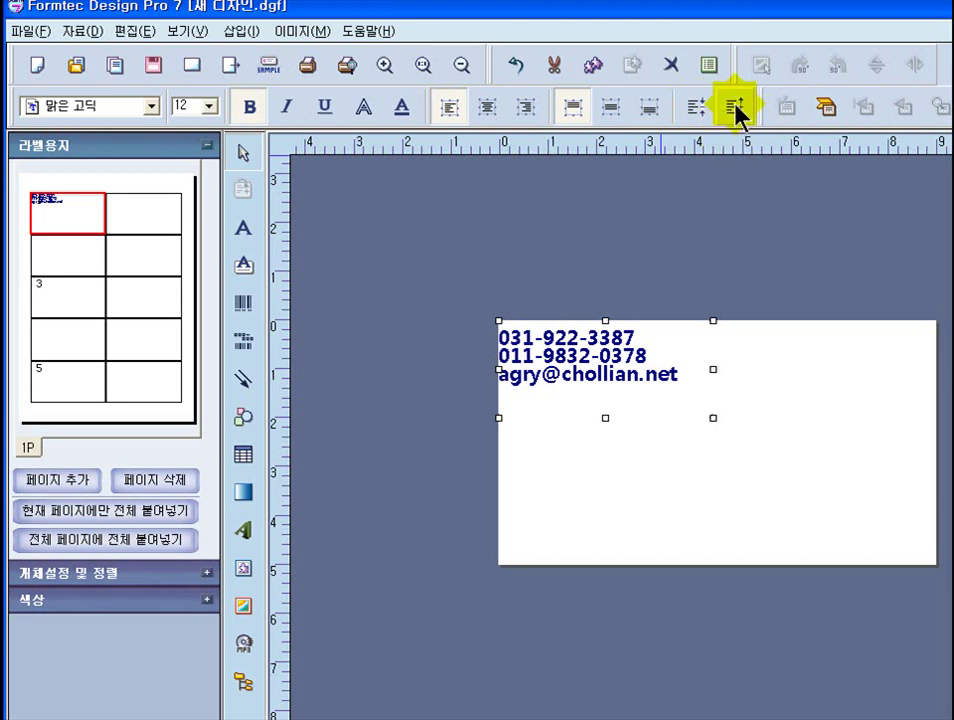
left_click(735, 108)
left_click(735, 108)
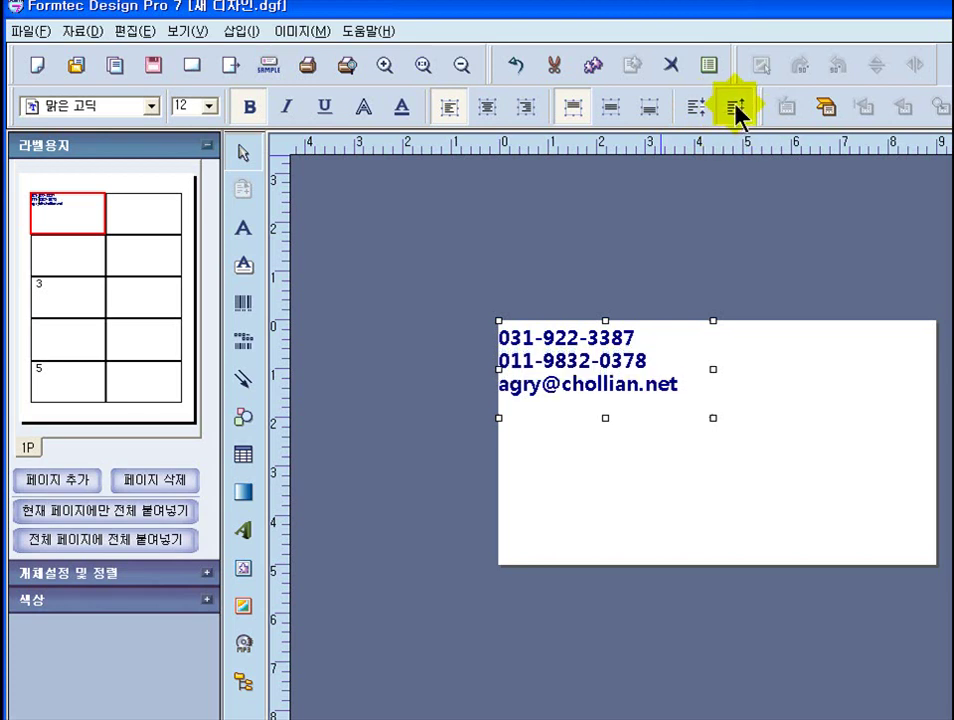
left_click(736, 108)
left_click(736, 108)
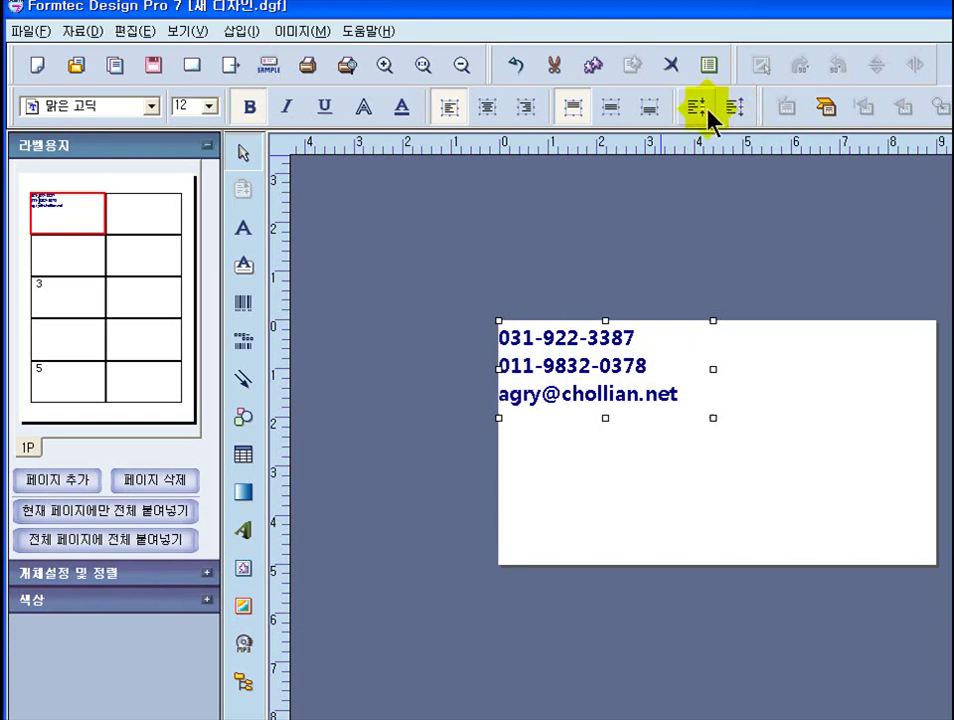
left_click(697, 108)
left_click(697, 108)
left_click(697, 108)
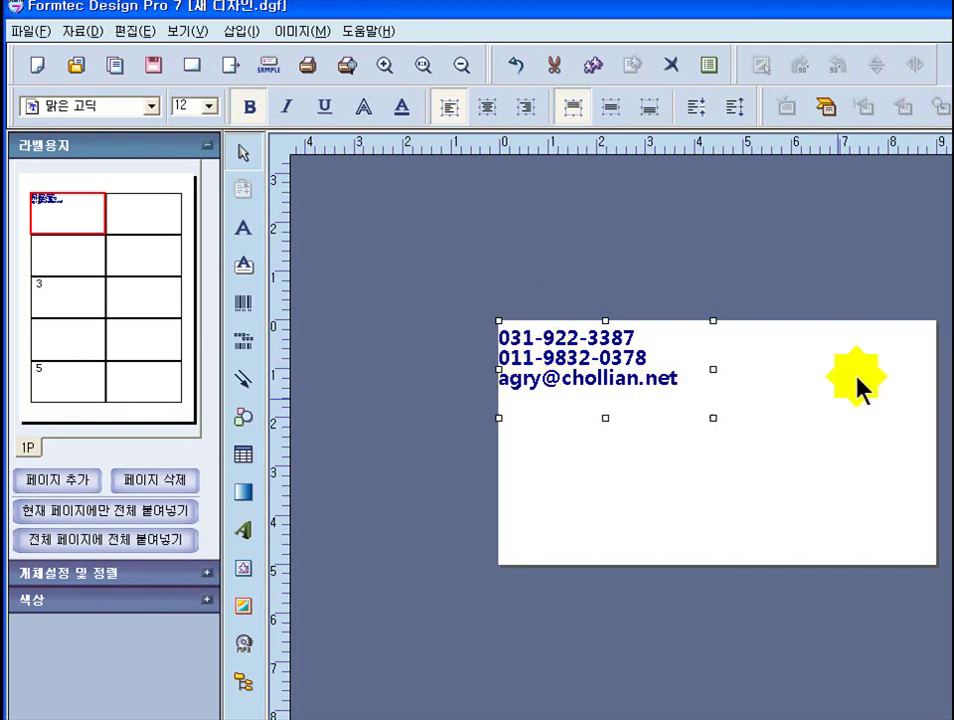
left_click(820, 386)
left_click(617, 372)
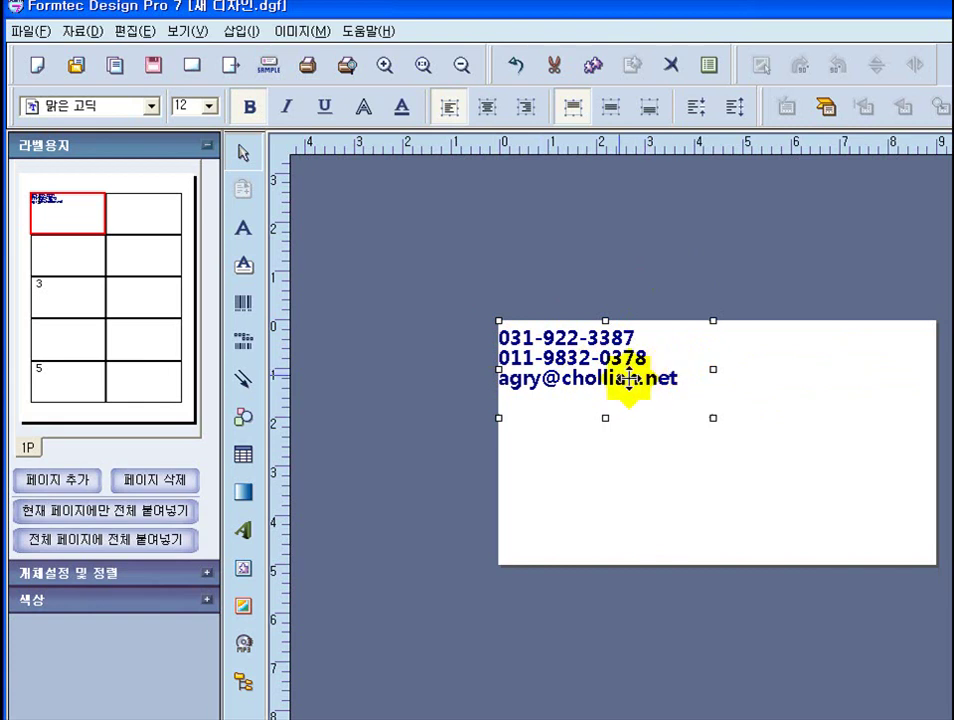
- Reopen the contact text's 문자열 등록정보 properties and its font settings
right_click(585, 357)
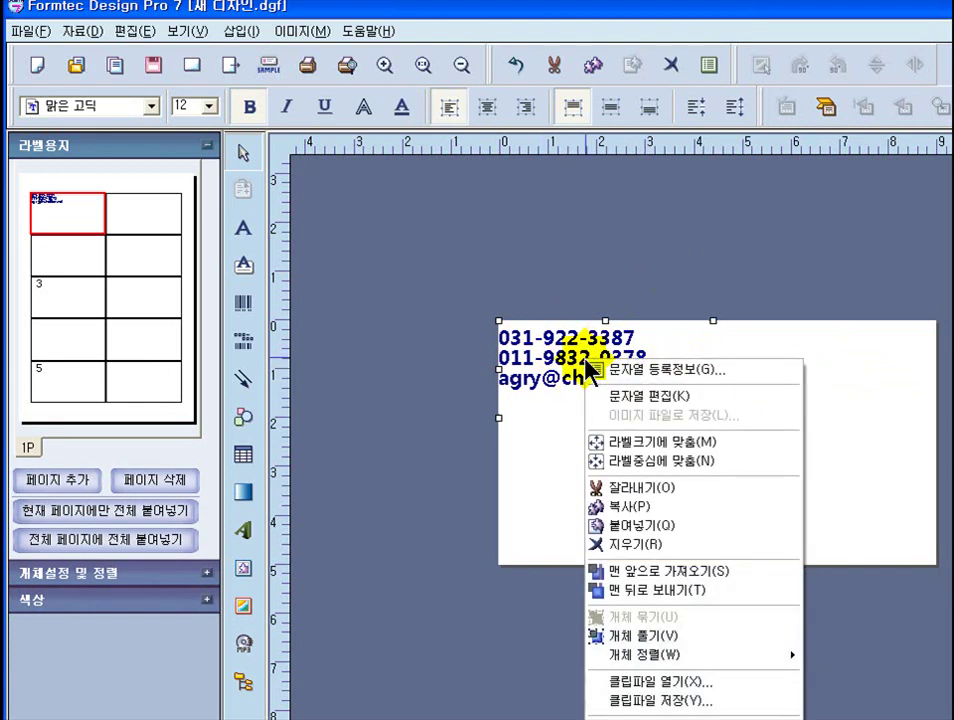
left_click(668, 372)
left_click_drag(612, 262, 251, 252)
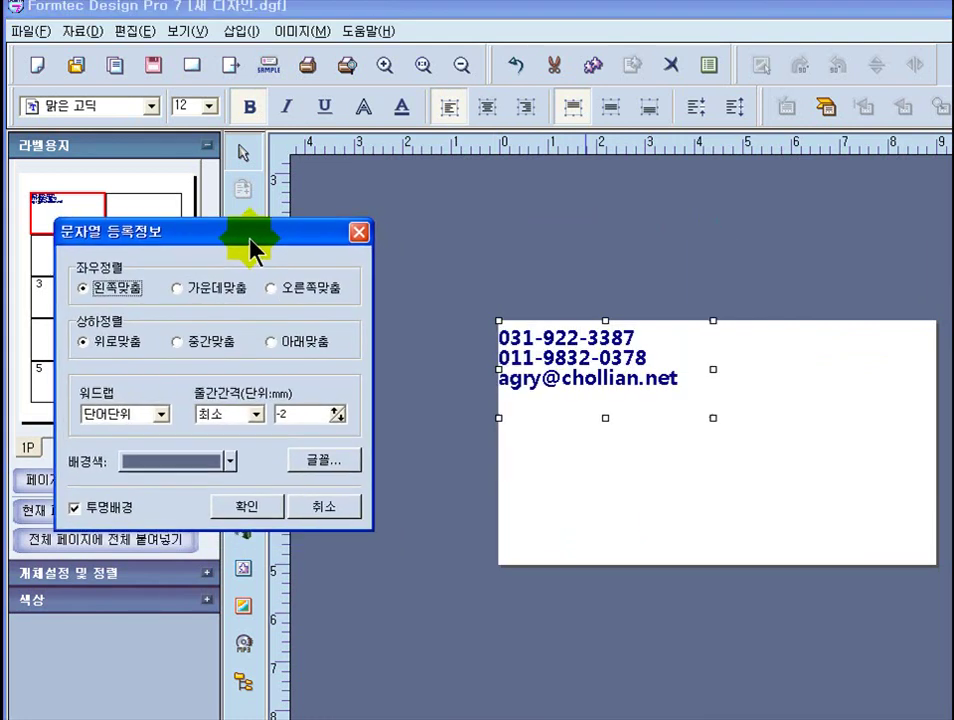
left_click(328, 462)
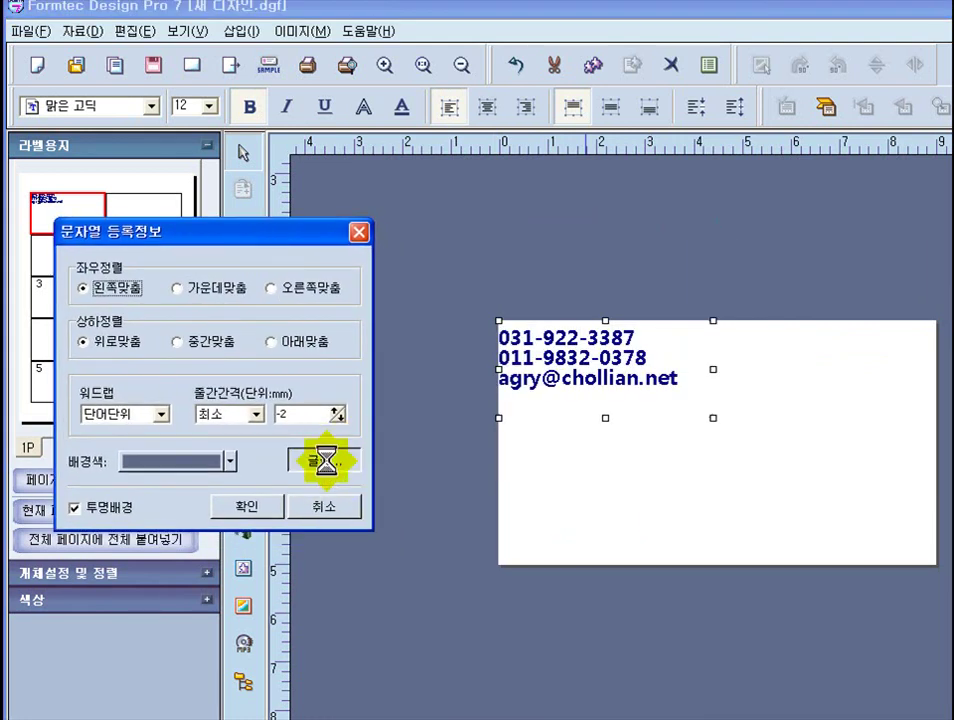
left_click_drag(422, 190, 92, 85)
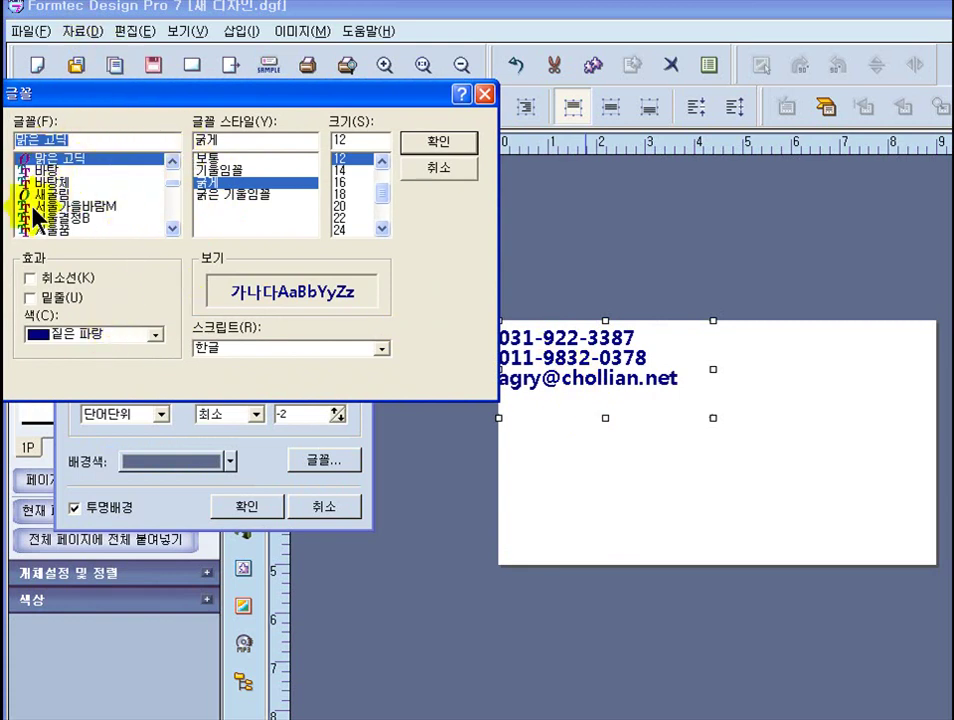
- Change the font to regular (보통), size 11, black (검정) and confirm
left_click(212, 160)
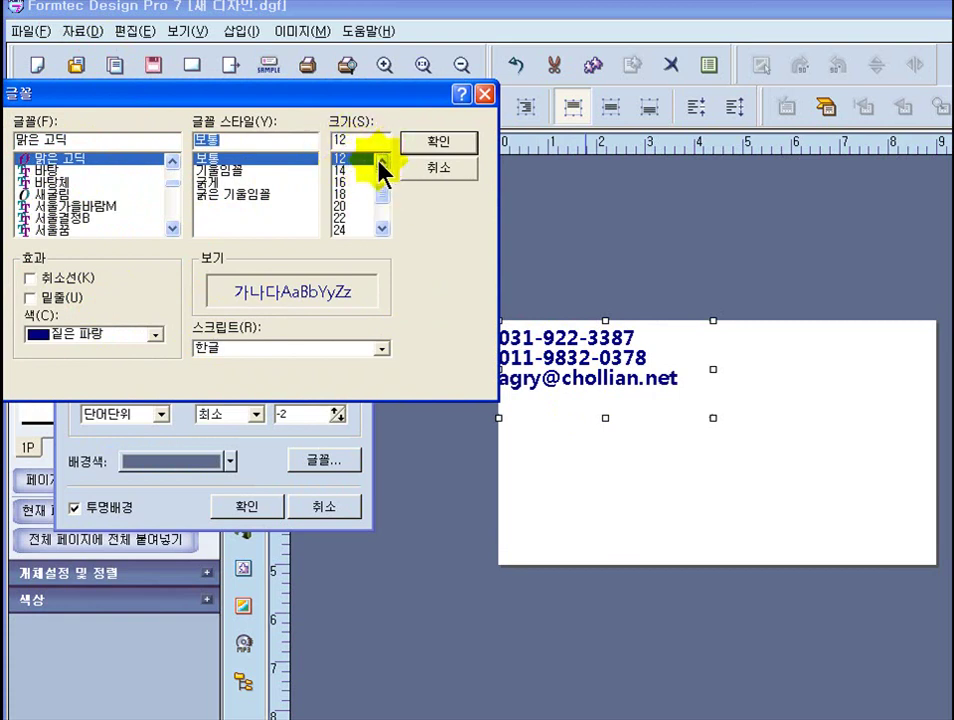
left_click(380, 159)
left_click(380, 159)
left_click(380, 159)
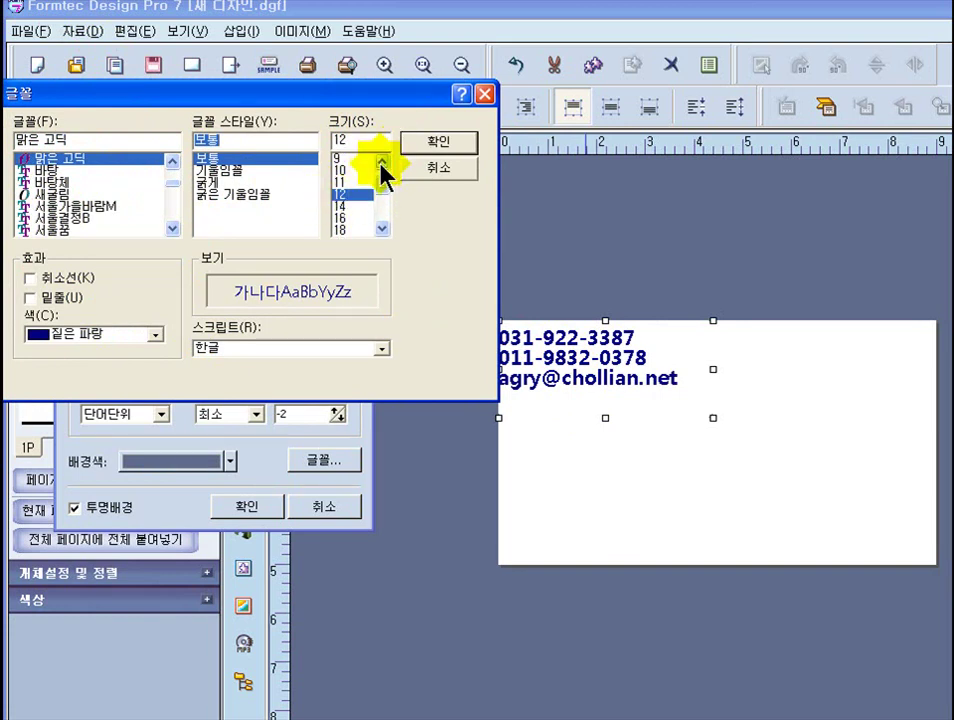
left_click(350, 183)
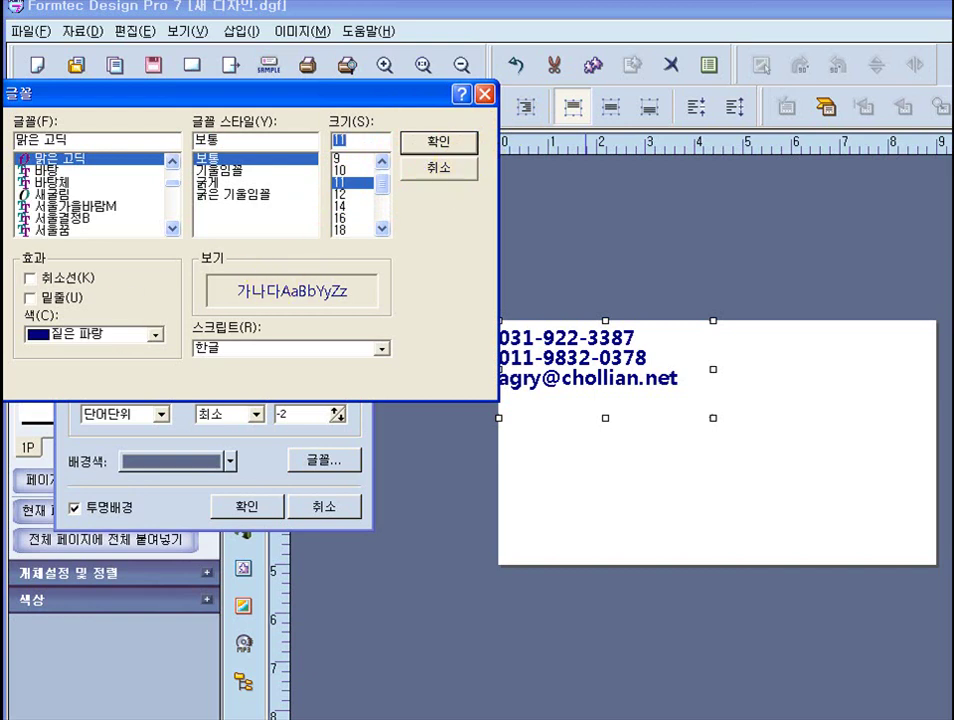
left_click(155, 340)
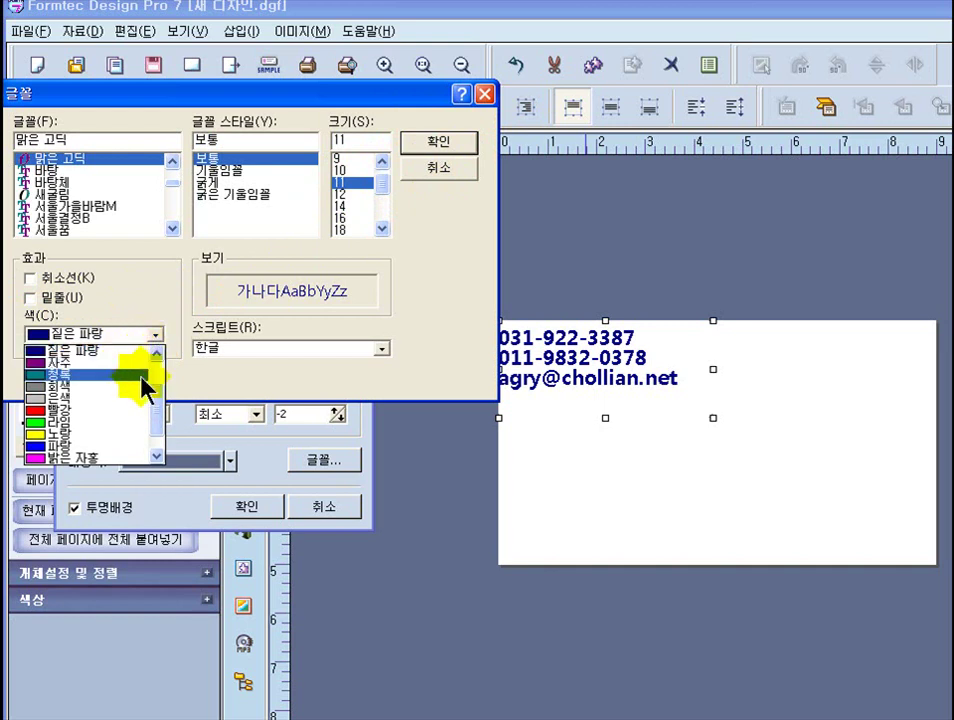
scroll(162, 398, "up", 2)
mouse_move(162, 400)
left_mouse_down()
mouse_move(167, 447)
mouse_move(169, 393)
left_mouse_up()
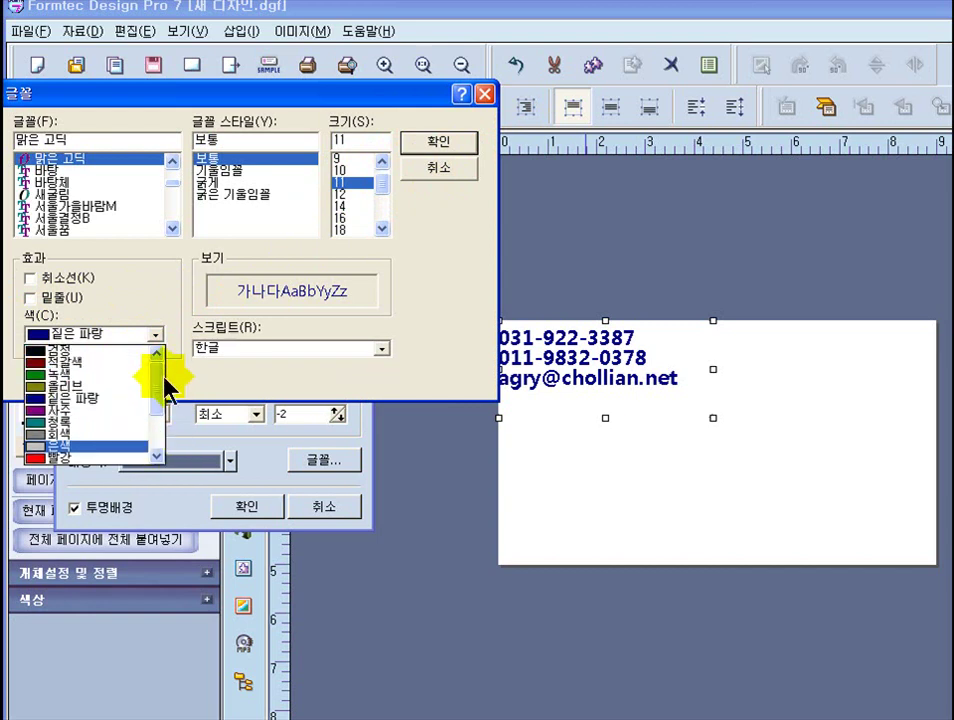
left_click(38, 352)
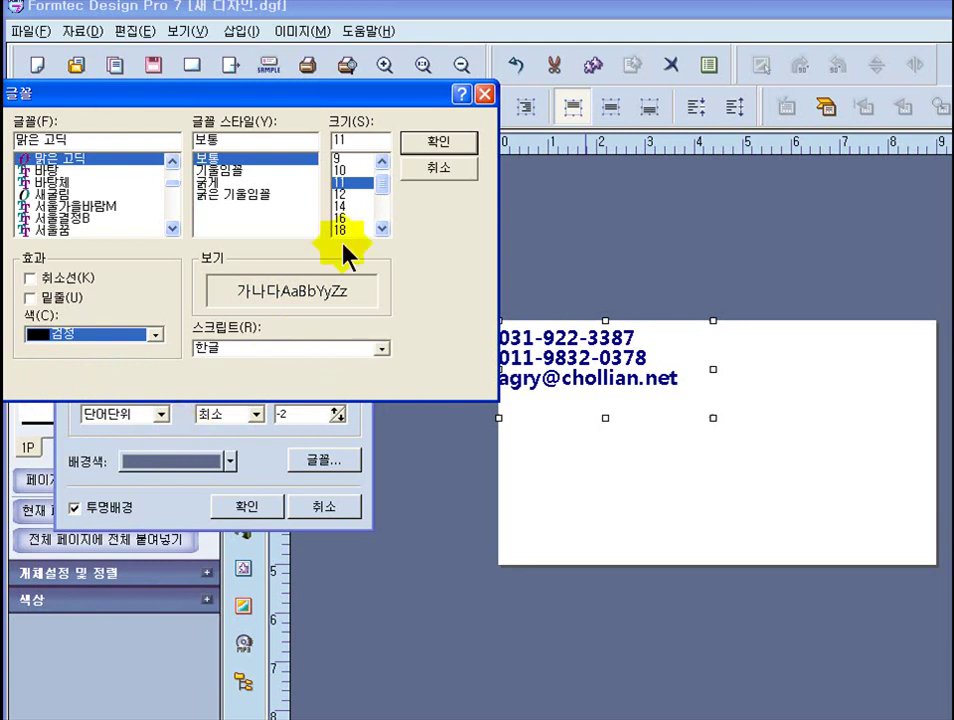
left_click(440, 148)
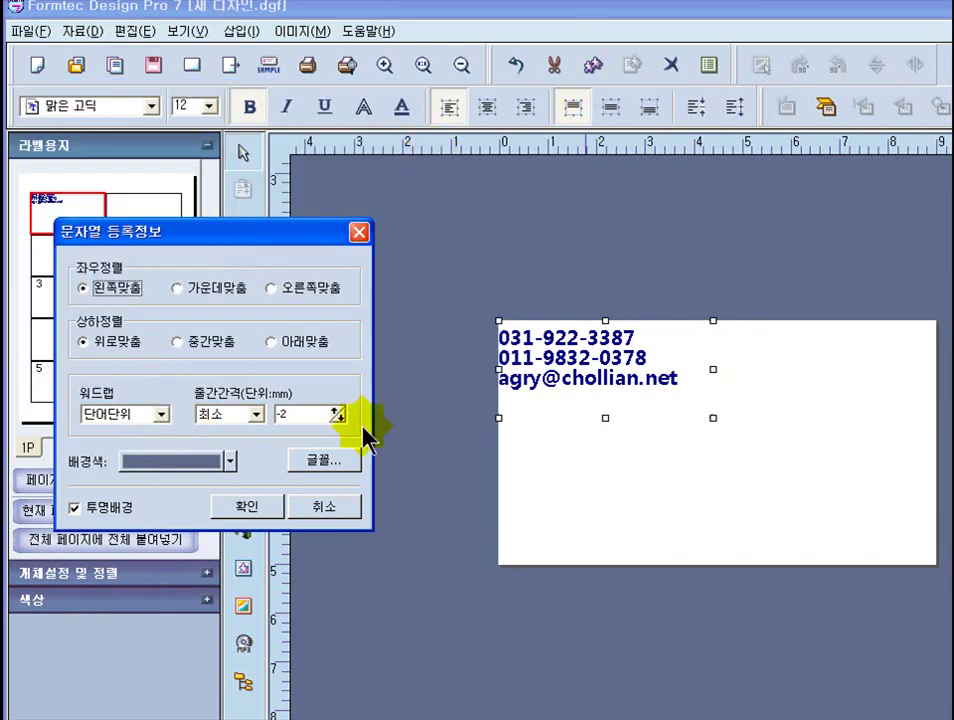
- Apply the new font and readjust the line spacing between the contact lines
left_click(274, 508)
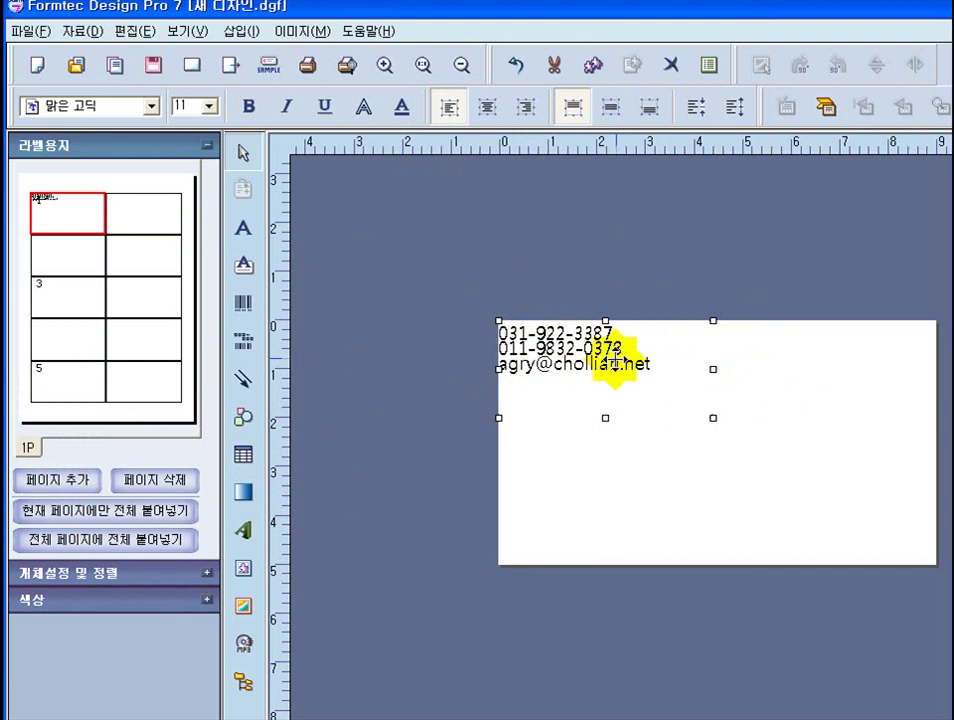
left_click(738, 114)
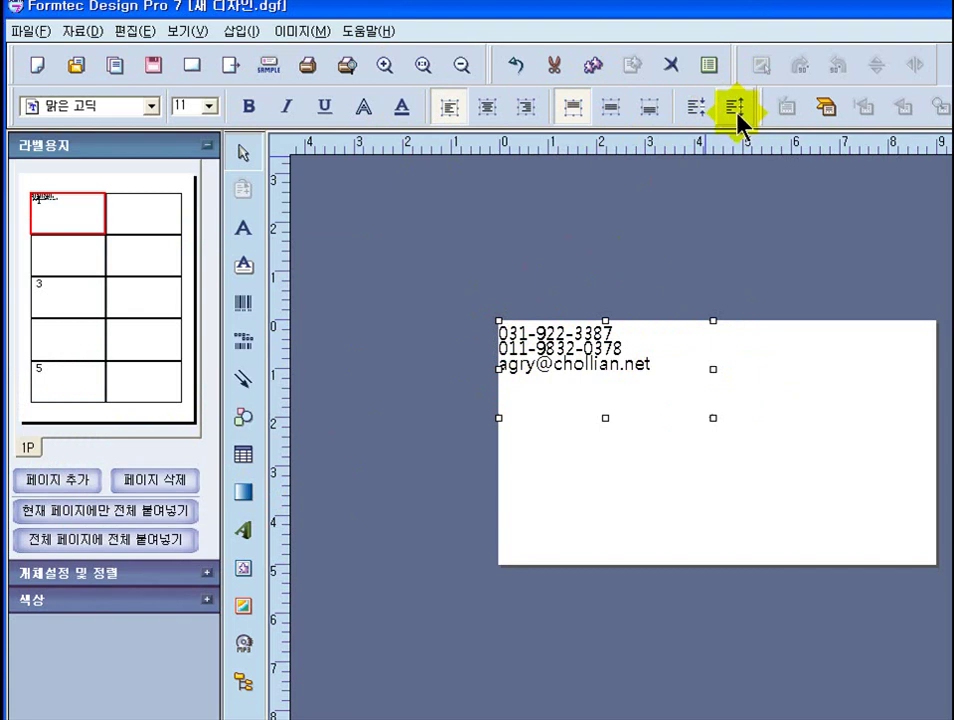
left_click(739, 116)
left_click(686, 213)
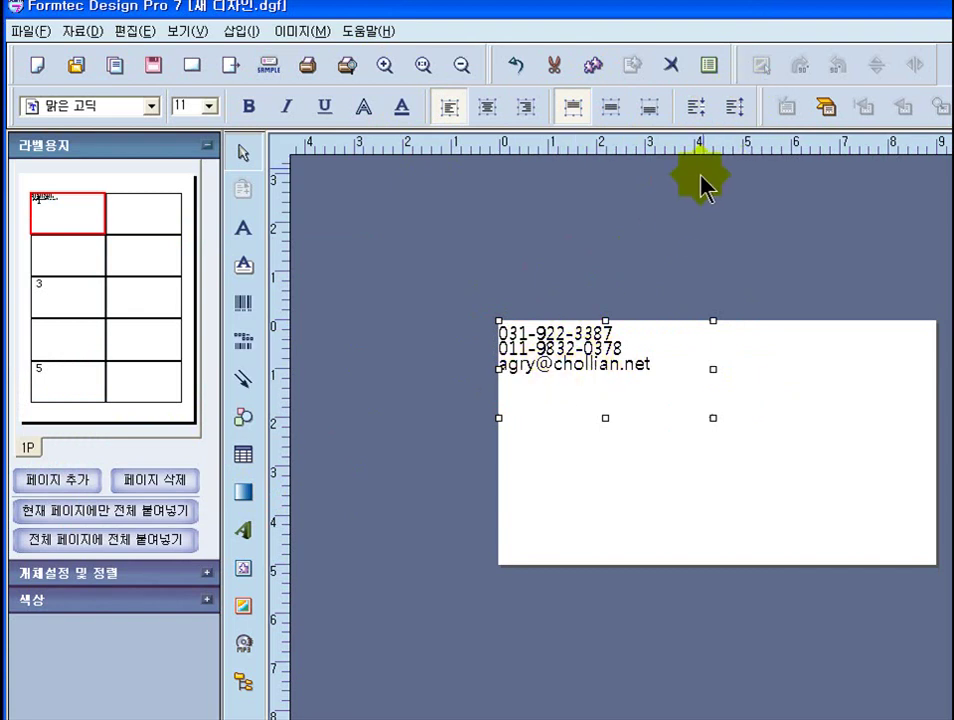
left_click(740, 110)
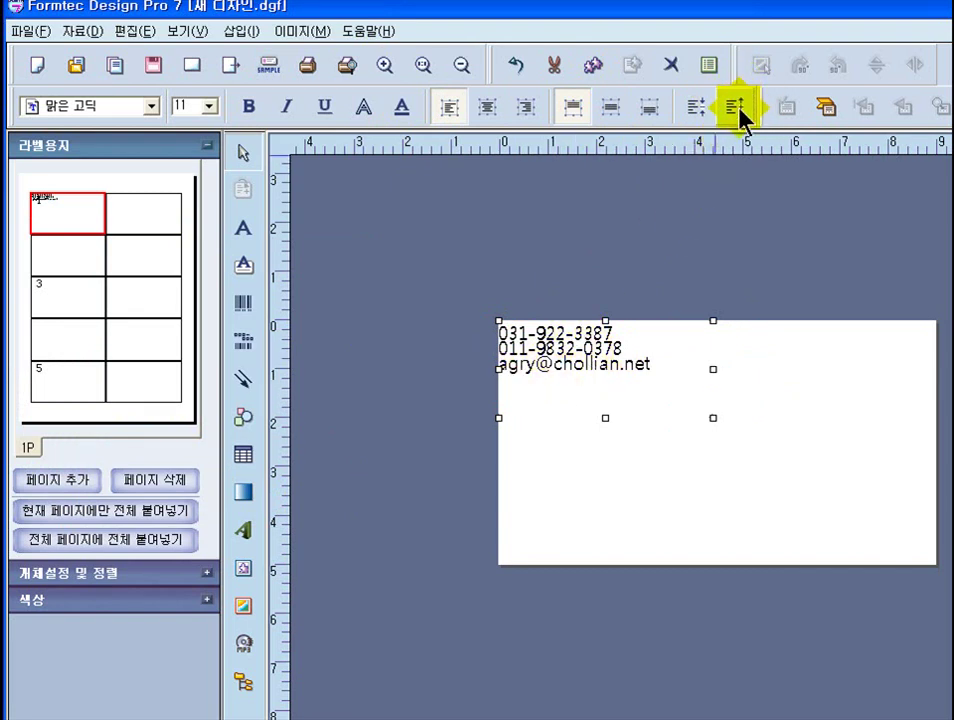
left_click(740, 112)
left_click(740, 112)
left_click(740, 112)
left_click(740, 112)
left_click(740, 112)
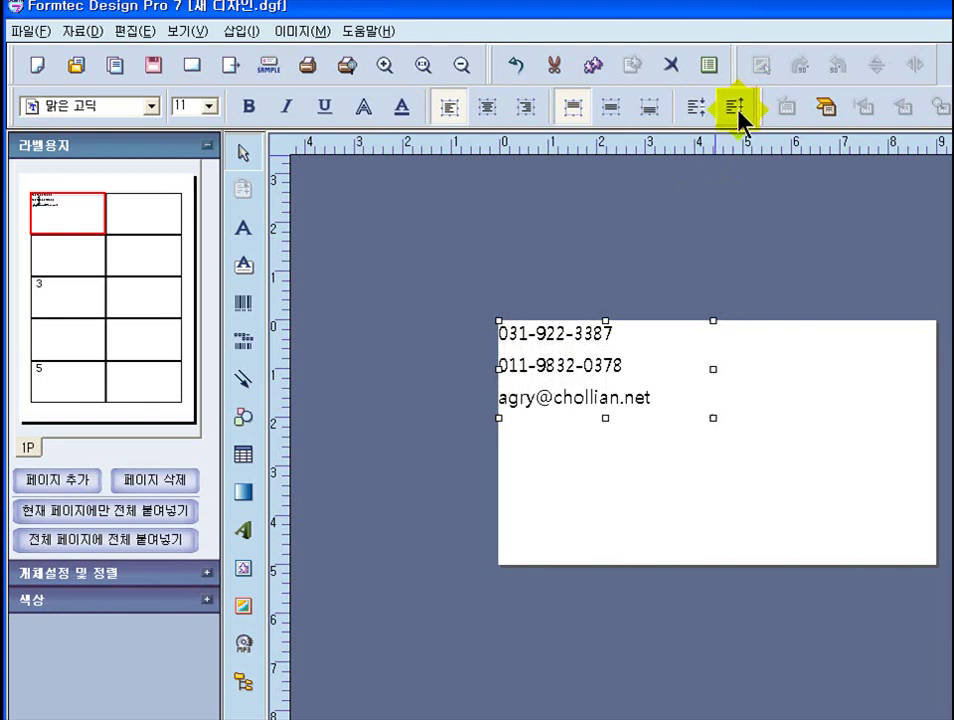
left_click(699, 109)
left_click(699, 110)
left_click(699, 110)
left_click(699, 110)
left_click(699, 110)
left_click(699, 110)
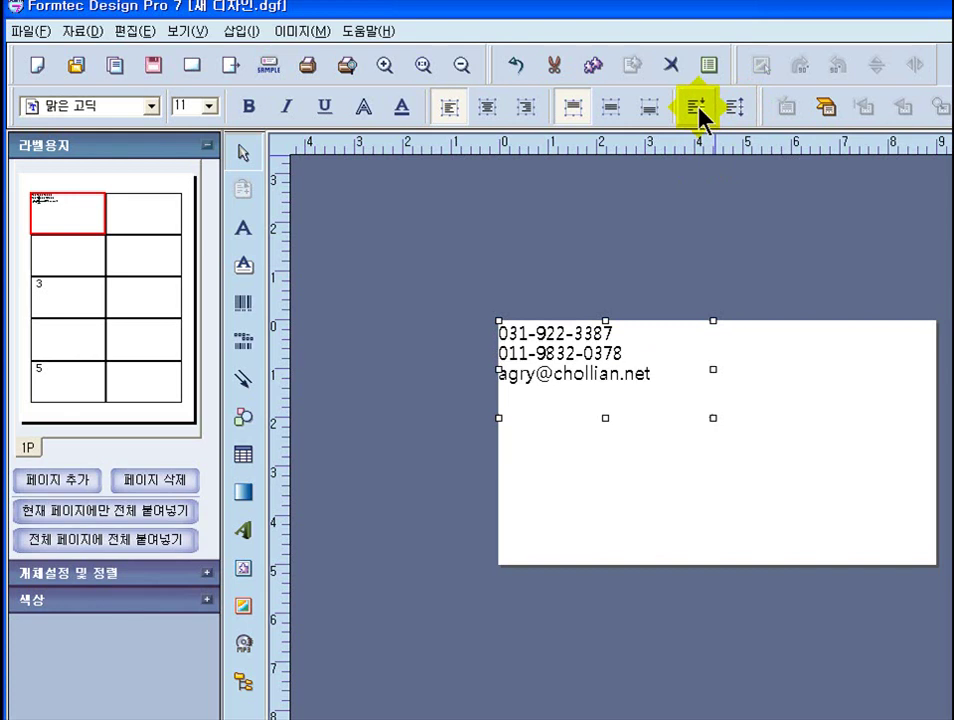
- Shift the contact text block slightly left and down, then deselect it
left_click_drag(575, 382, 600, 364)
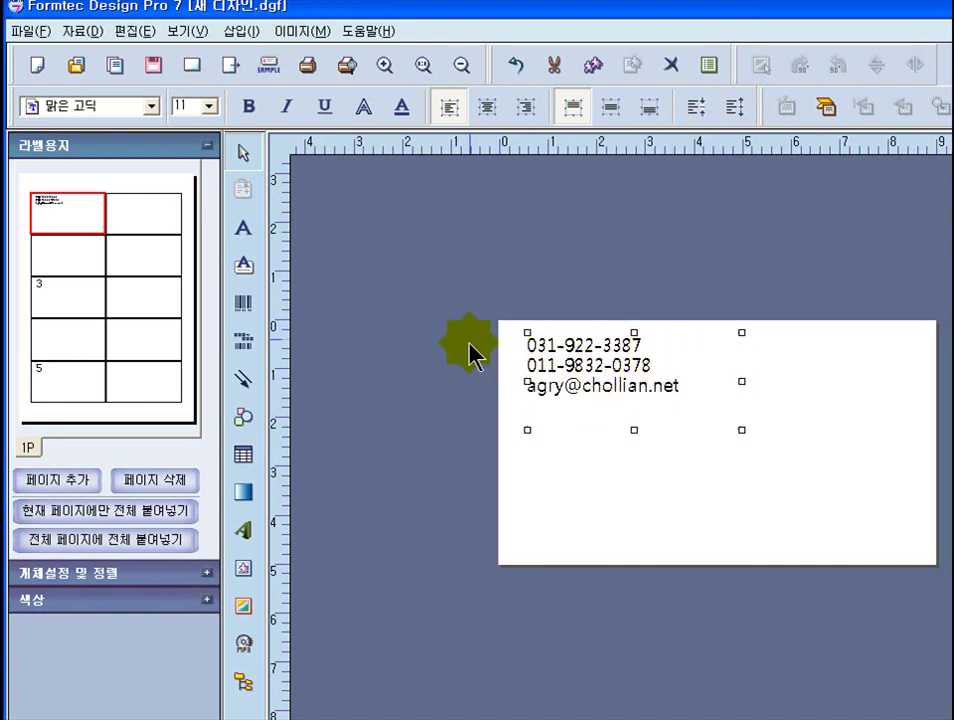
left_click_drag(579, 345, 576, 352)
left_click(650, 196)
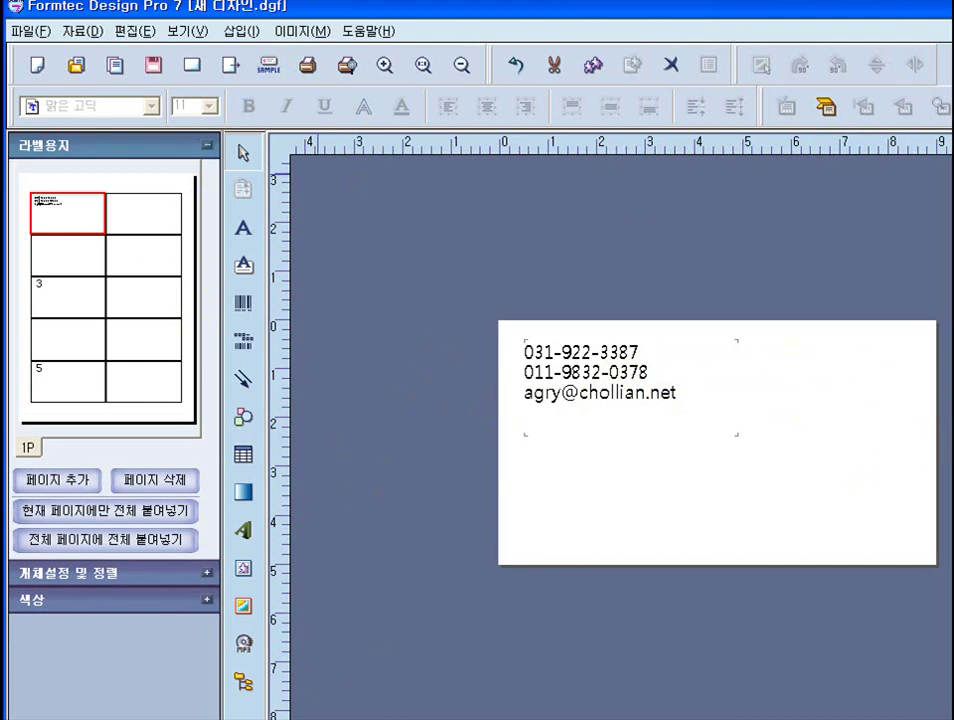
- Draw a straight line and move it beneath the contact lines
left_click(246, 381)
left_click_drag(250, 385, 298, 364)
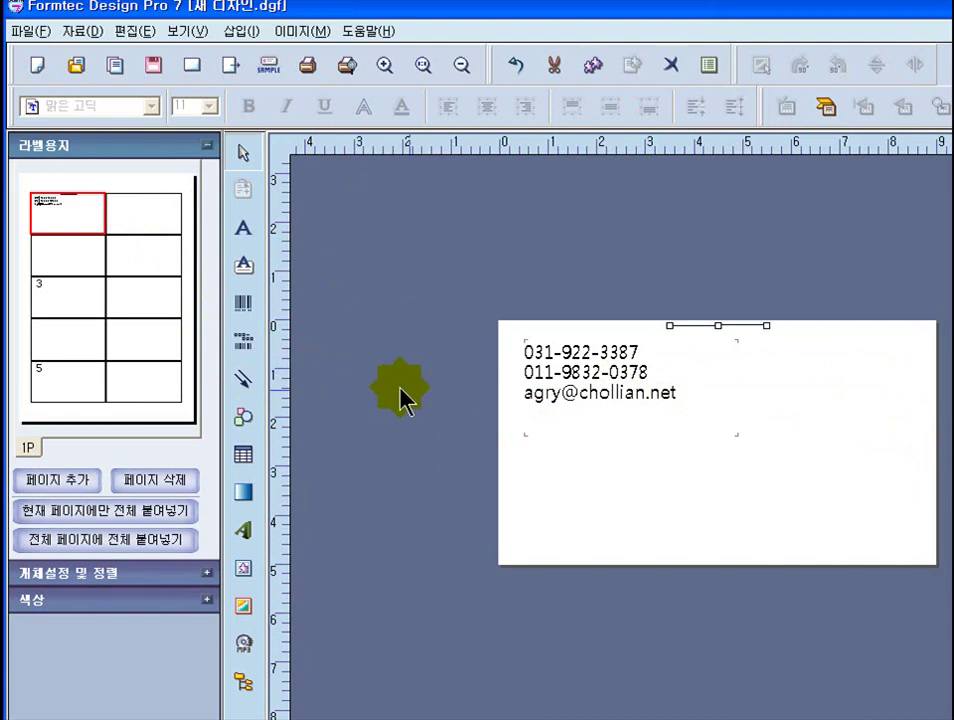
left_click(748, 322)
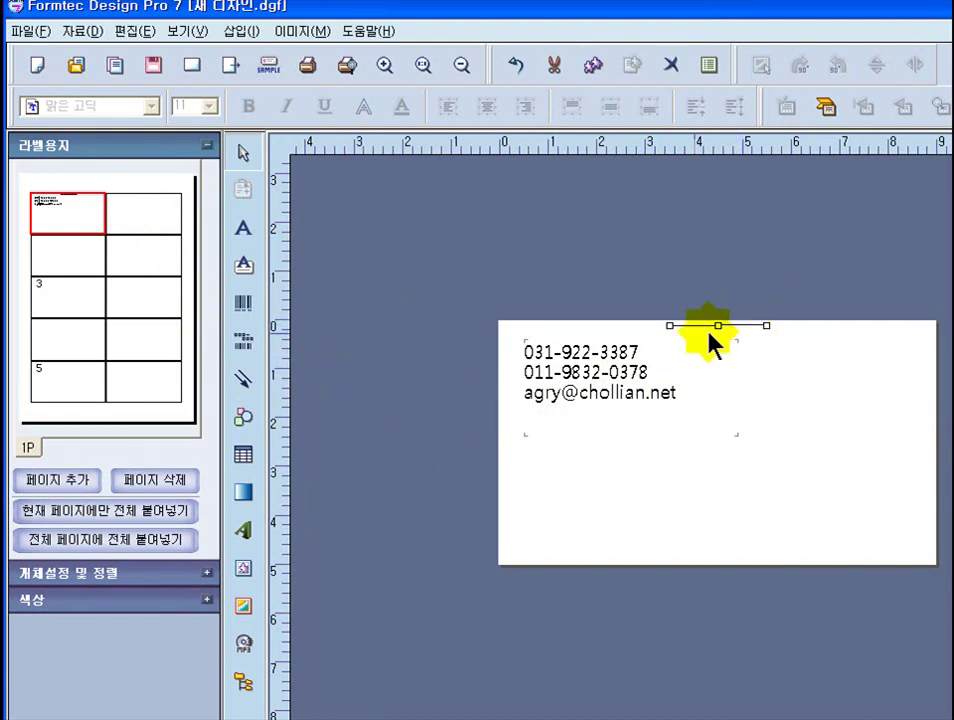
left_click(731, 324)
left_click(737, 325)
left_click_drag(737, 325, 588, 414)
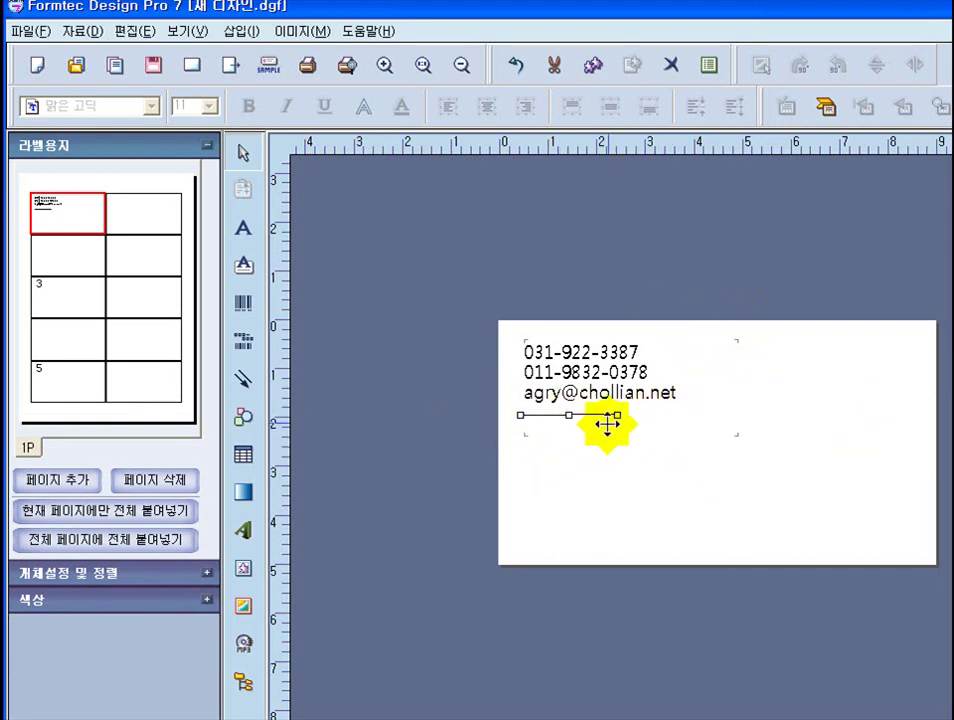
- Stretch the divider line to near the card's right edge
left_click_drag(617, 414, 866, 410)
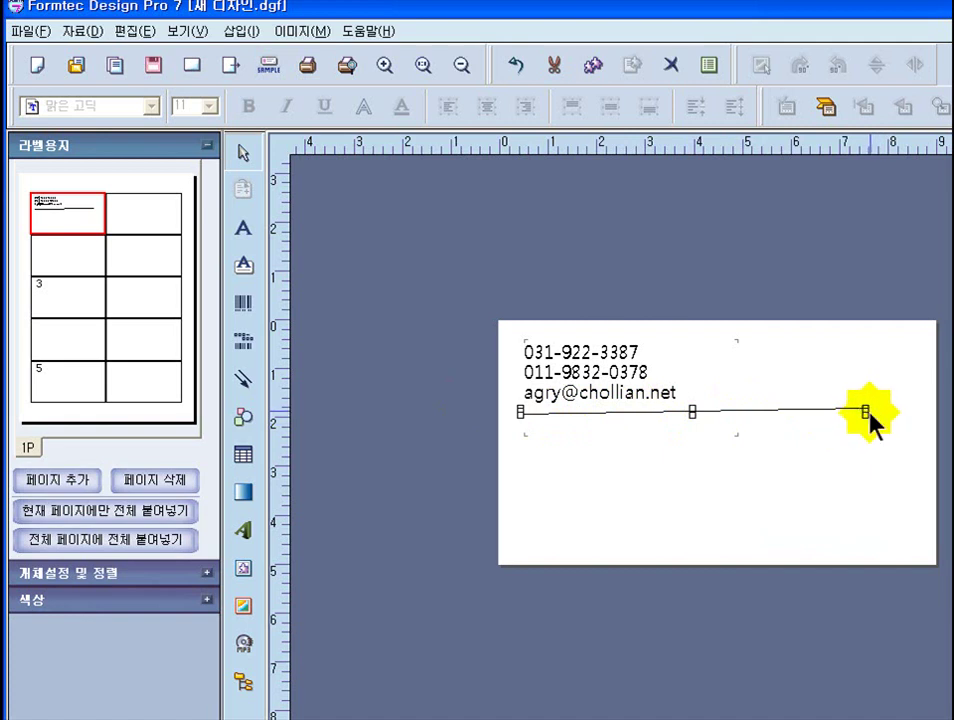
left_click(514, 70)
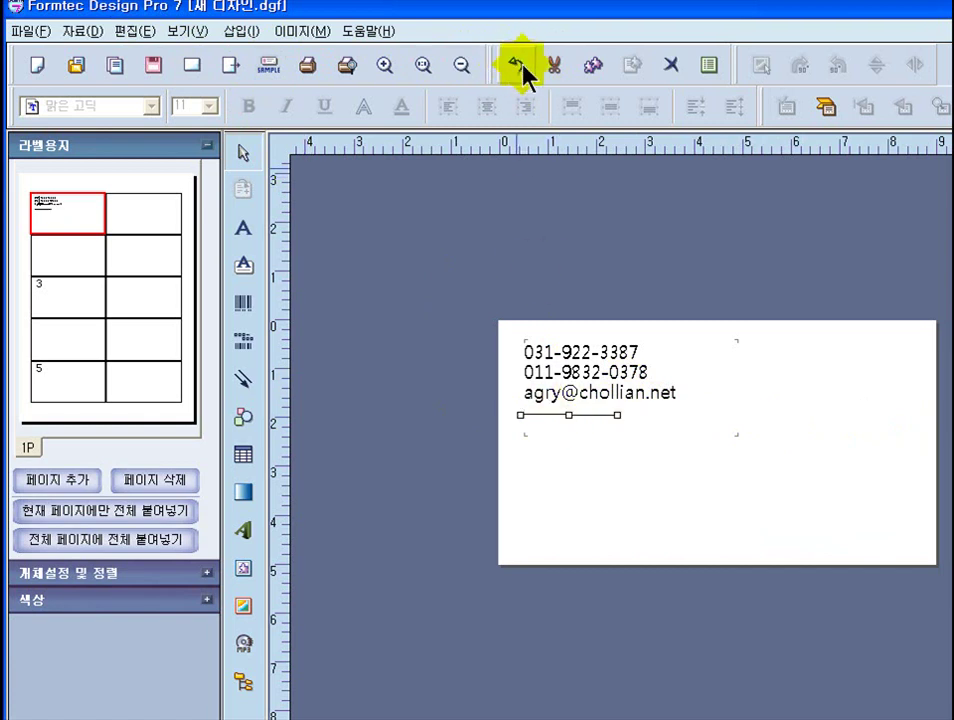
left_click(650, 440)
left_click(617, 414)
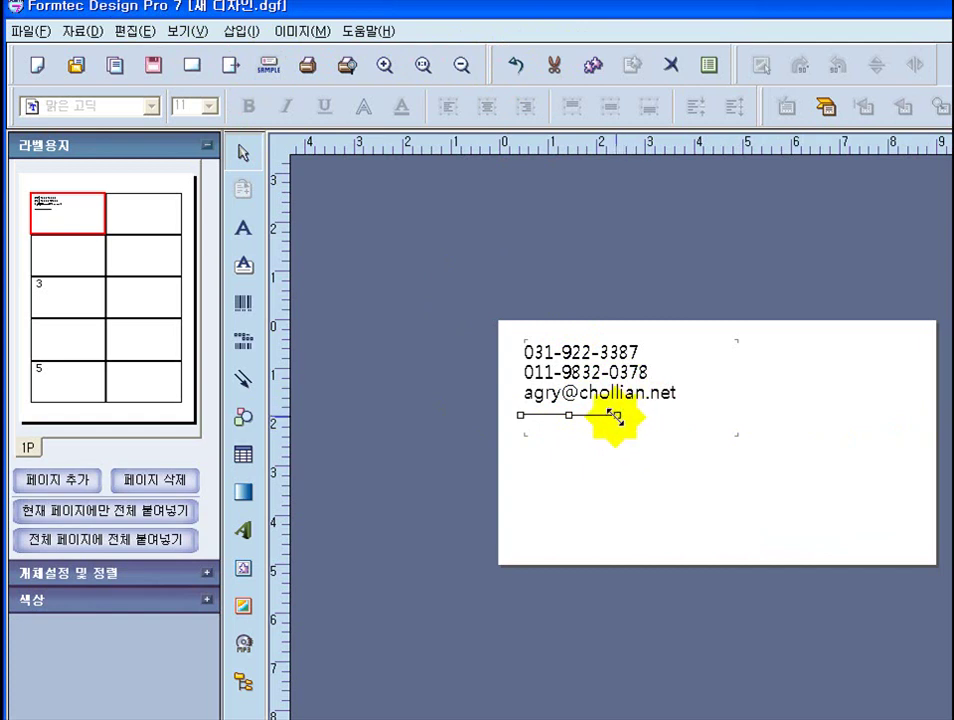
left_click_drag(617, 414, 890, 437)
left_click(904, 416)
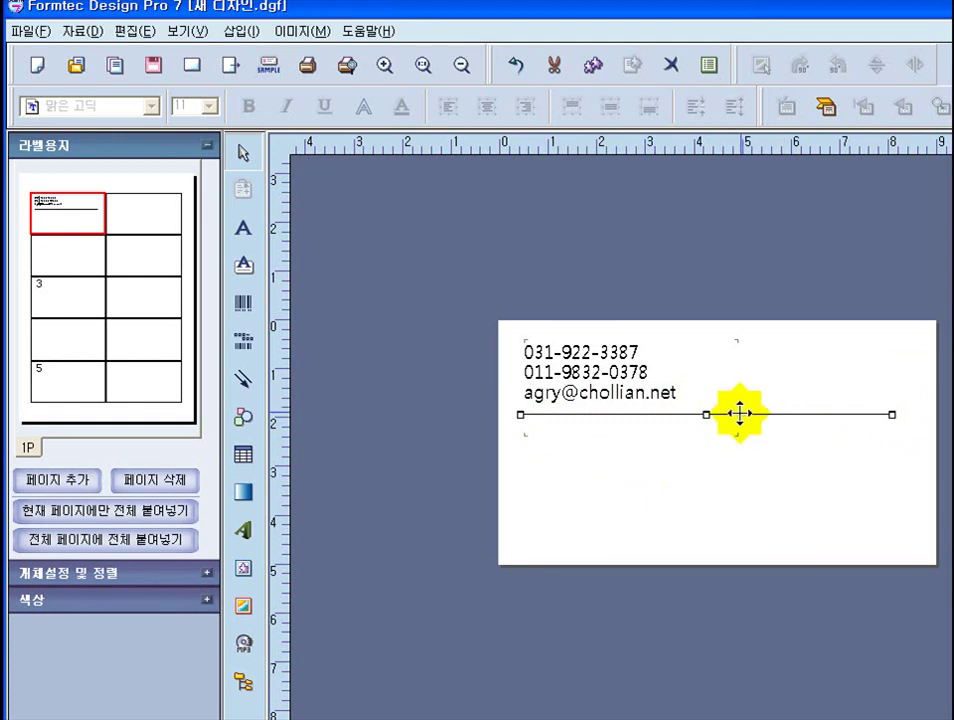
- Open the line's 선 등록정보 properties and set its colour to red
right_click(740, 414)
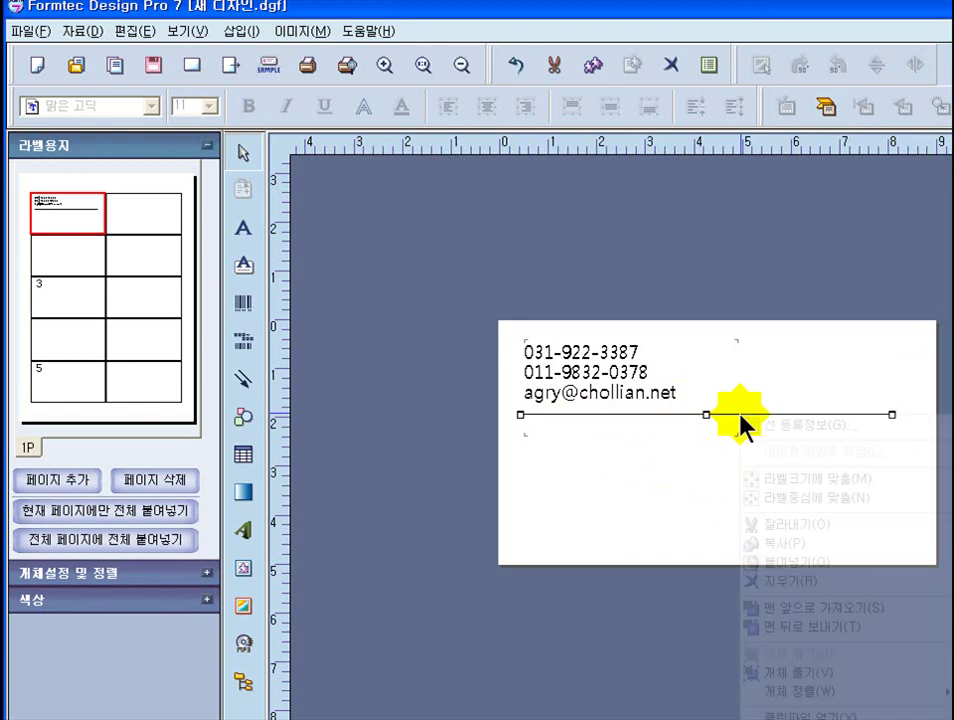
left_click(828, 427)
left_click_drag(551, 236, 249, 172)
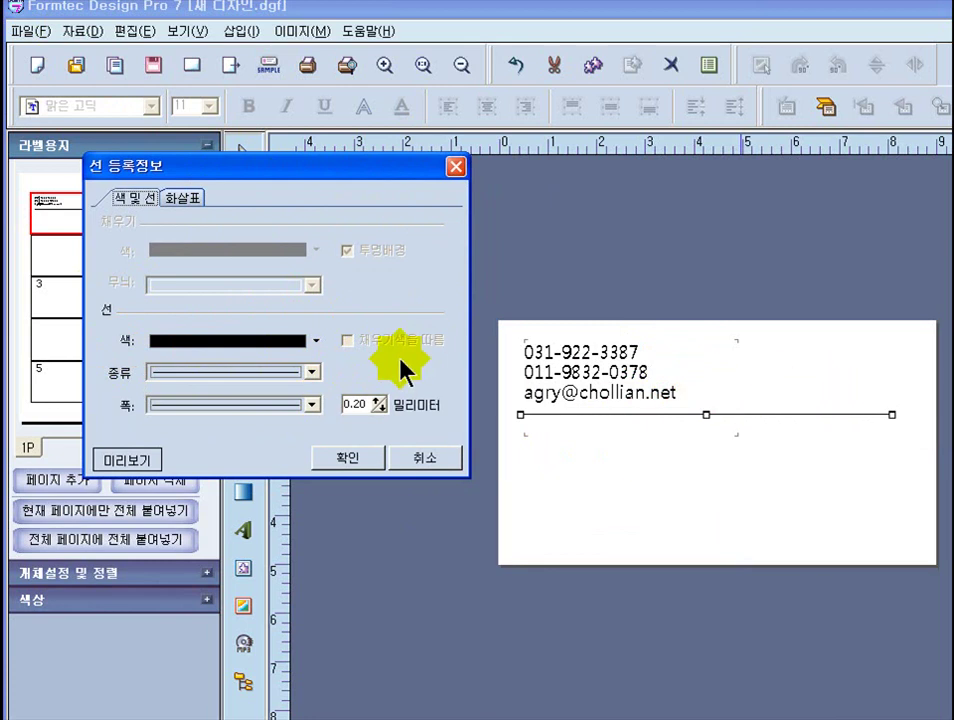
left_click(316, 341)
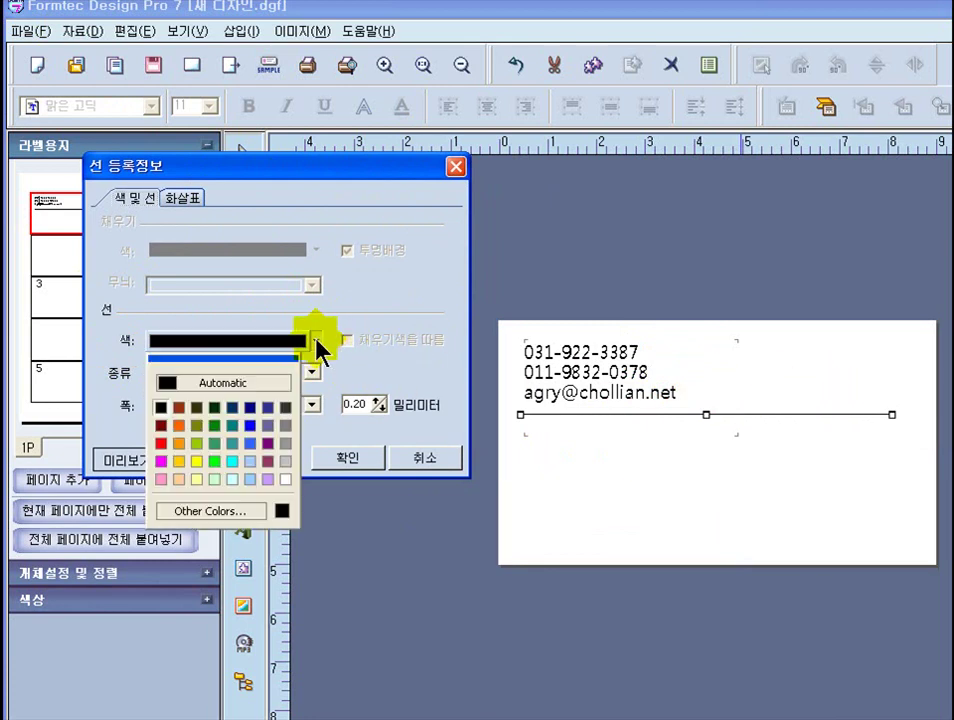
left_click(161, 444)
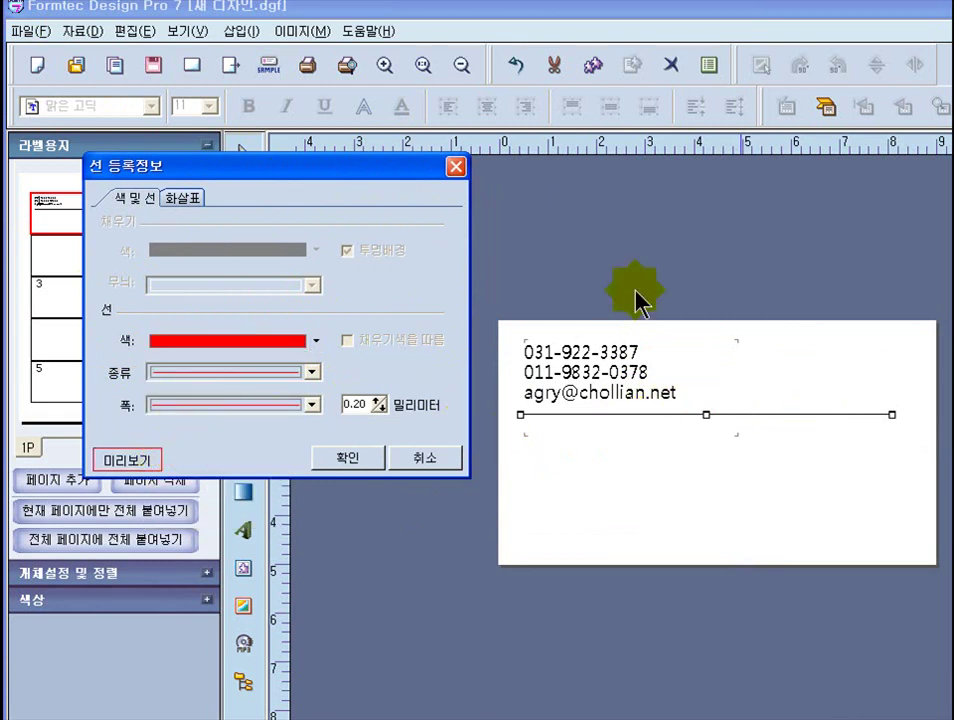
- Keep the line solid at 0.20 mm width and apply the properties
left_click(313, 374)
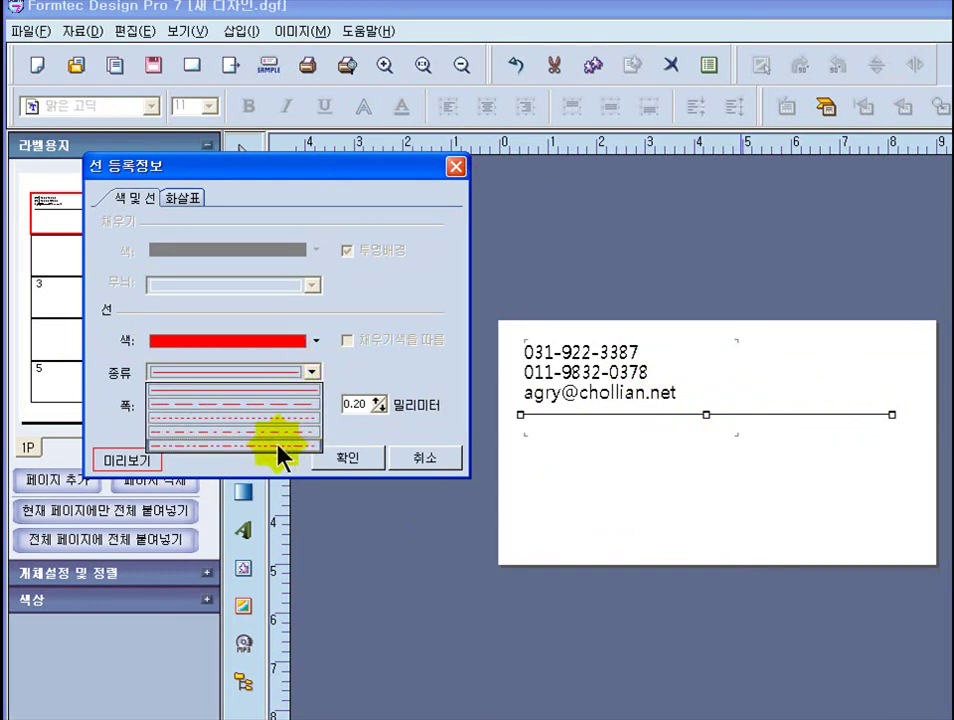
left_click(311, 376)
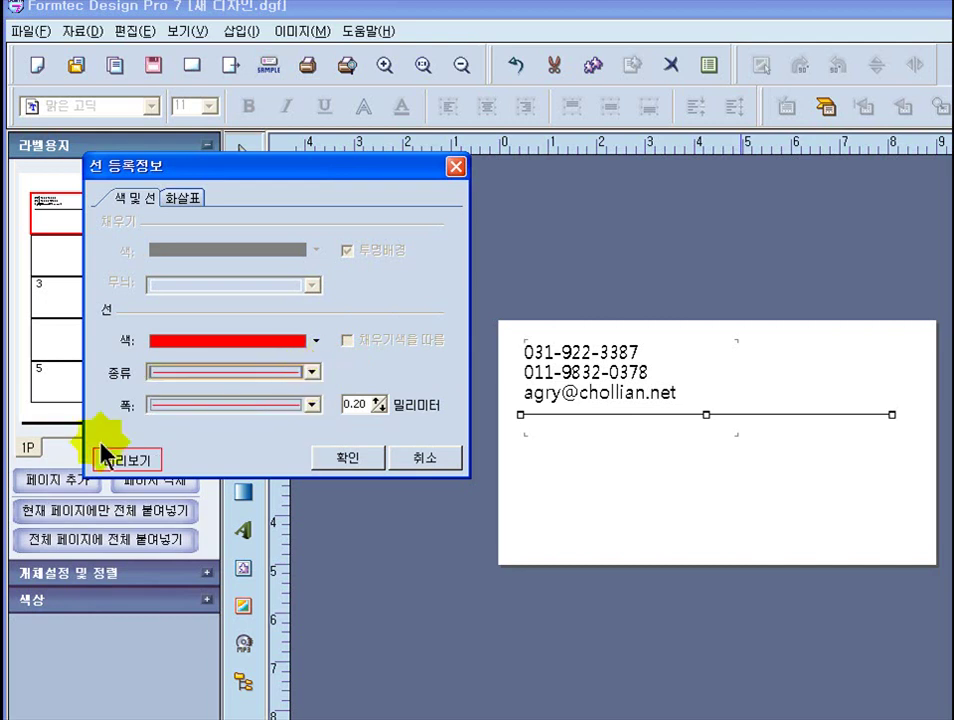
left_click(312, 405)
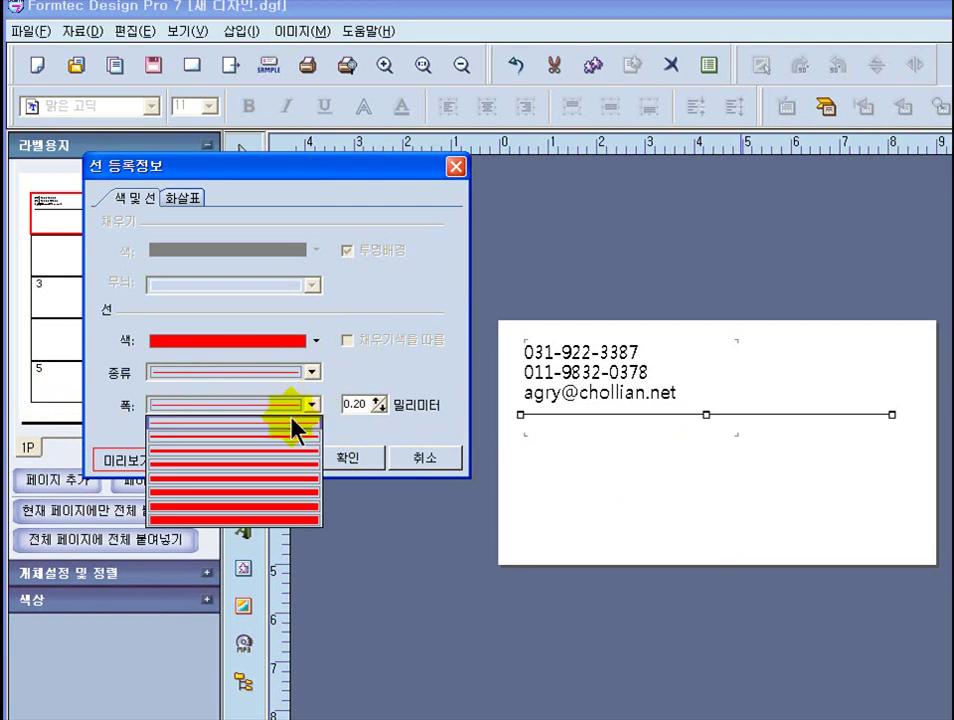
left_click(208, 460)
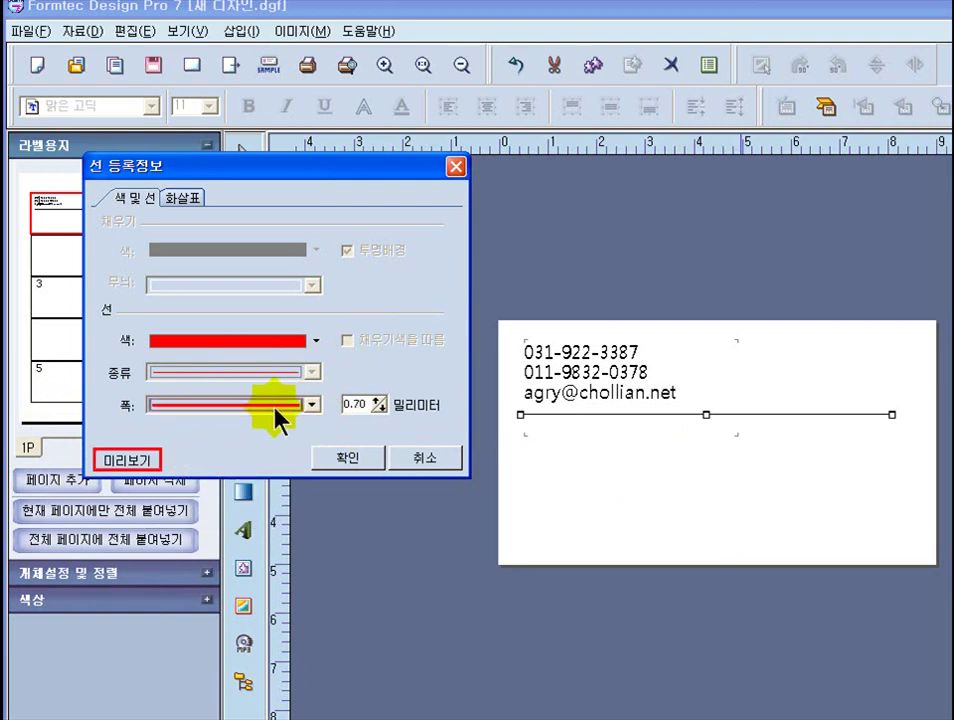
left_click(313, 410)
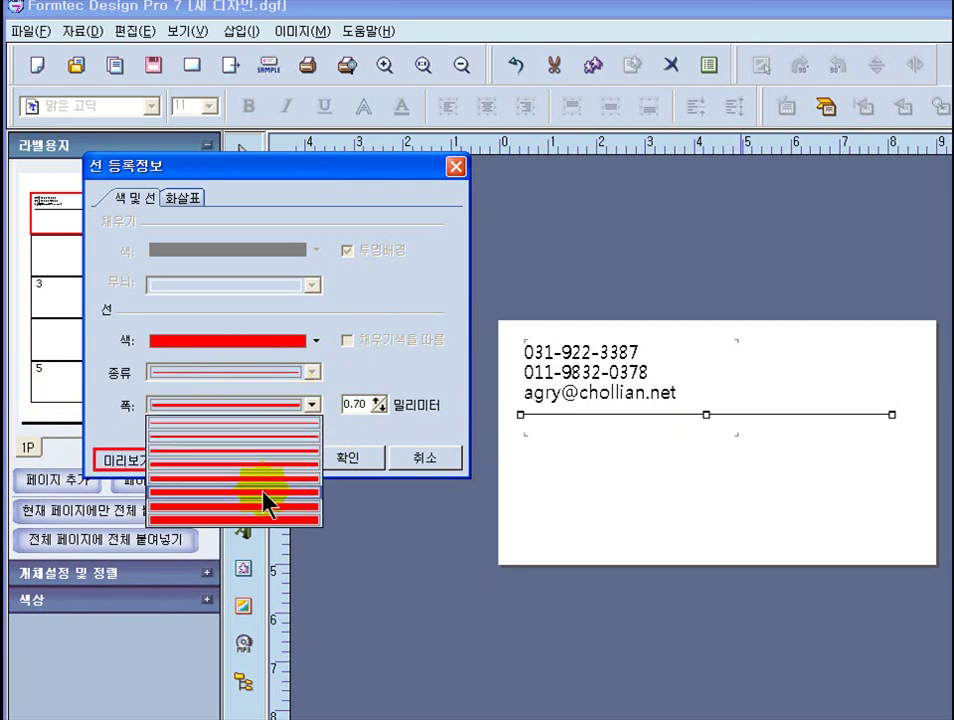
left_click(290, 488)
left_click(313, 405)
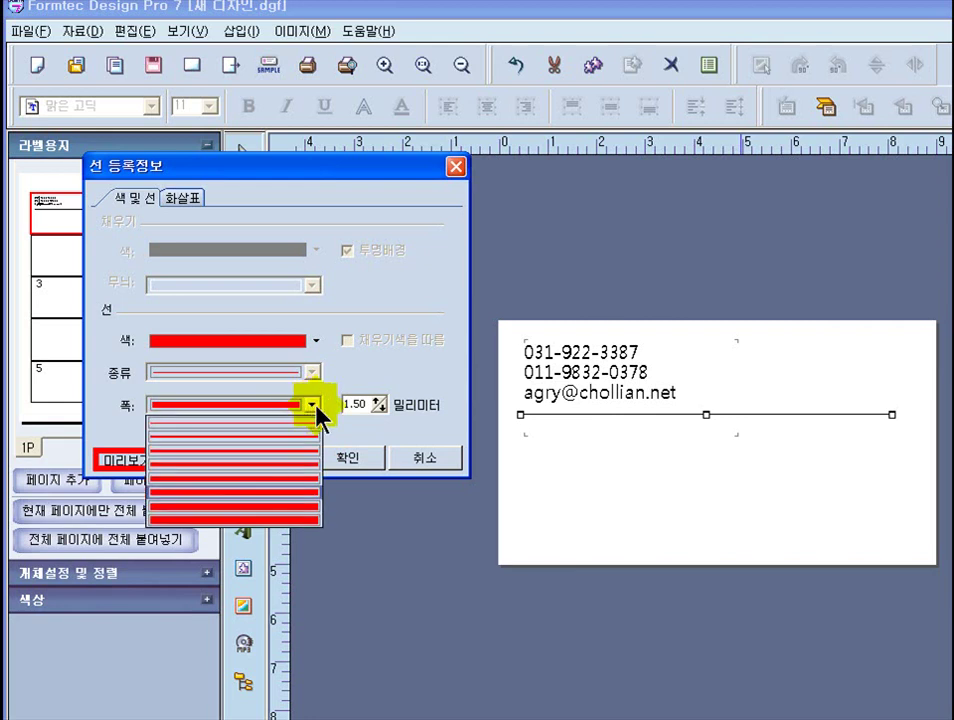
left_click(172, 444)
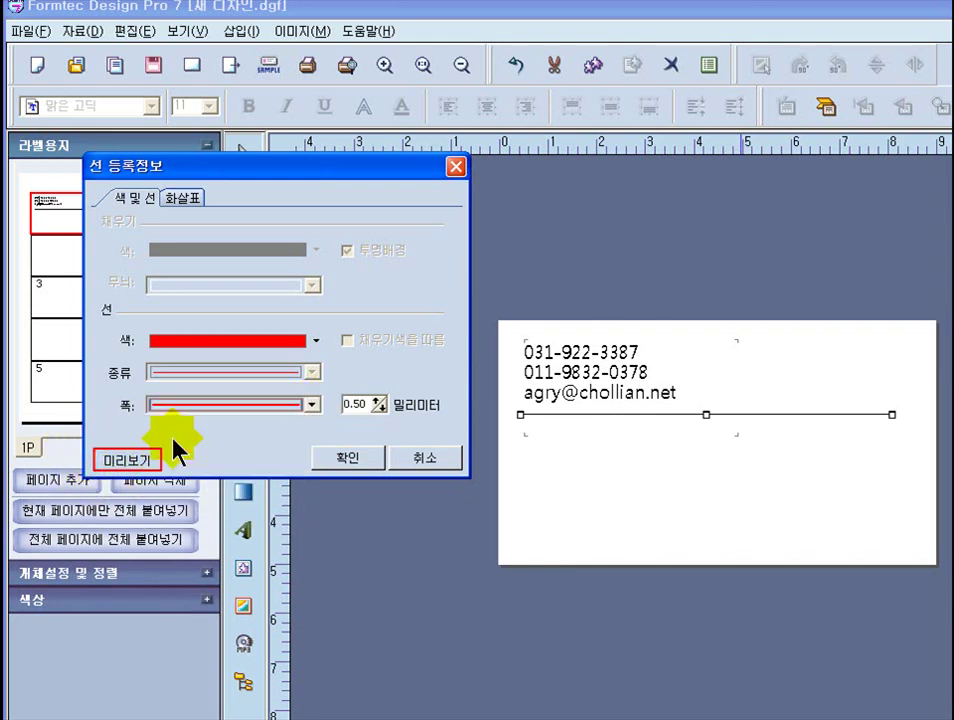
left_click(313, 405)
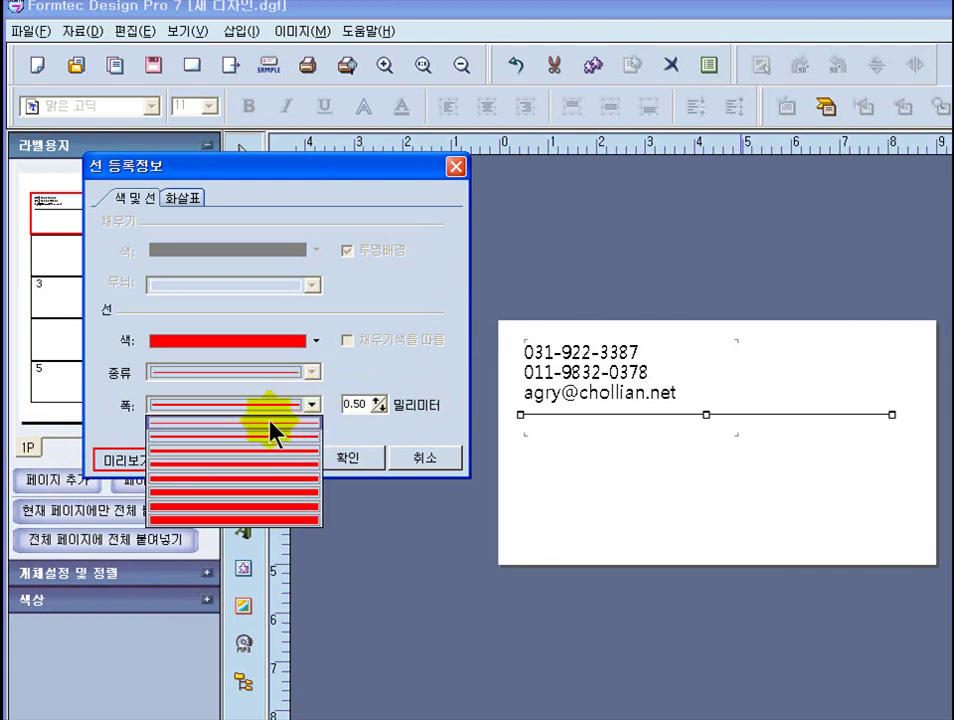
left_click(265, 422)
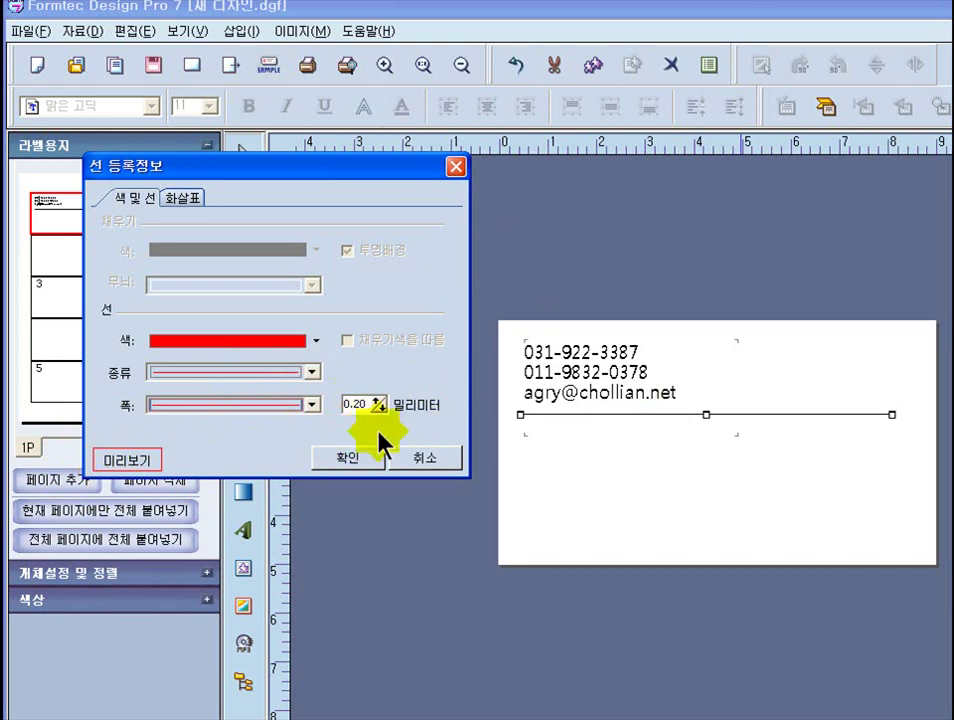
left_click(357, 466)
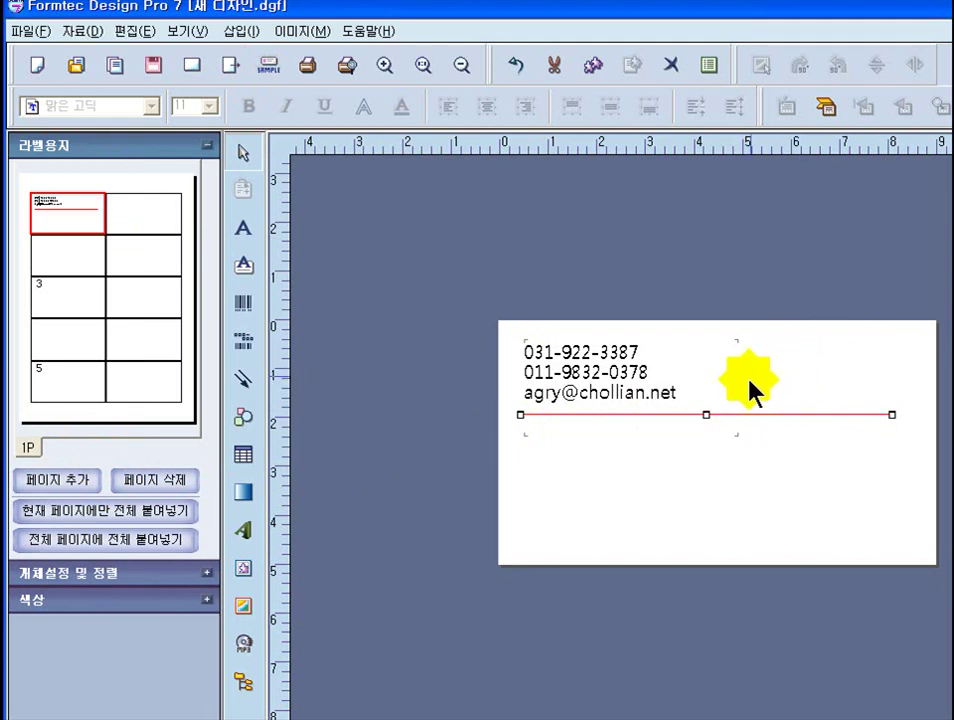
left_click(754, 367)
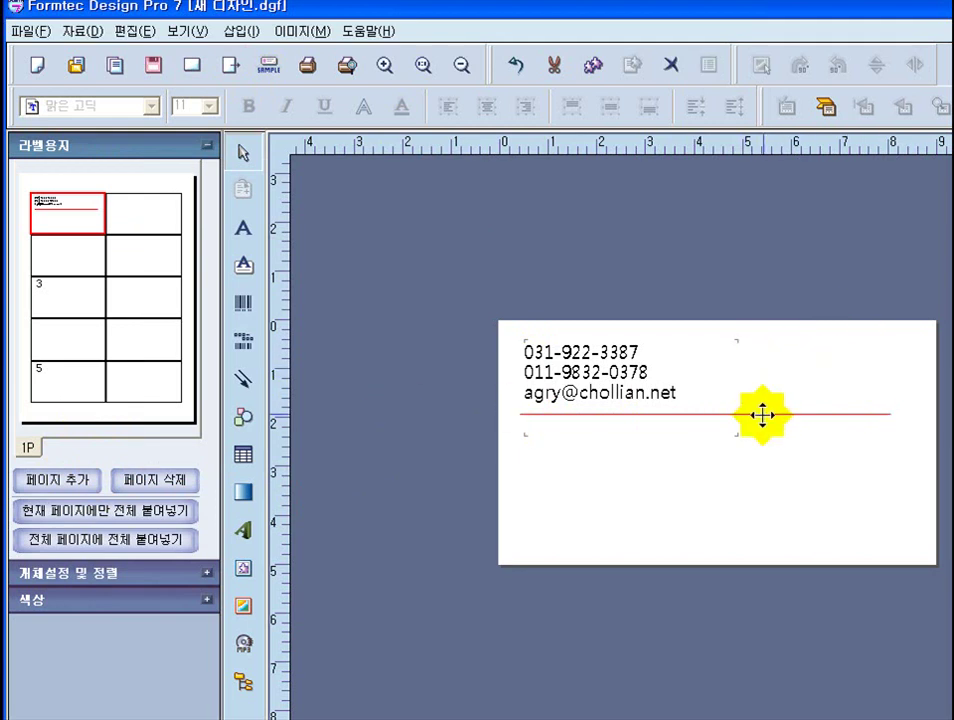
- Add a new text box beside the contact lines and begin typing the owner's name in Hanja
left_click(476, 474)
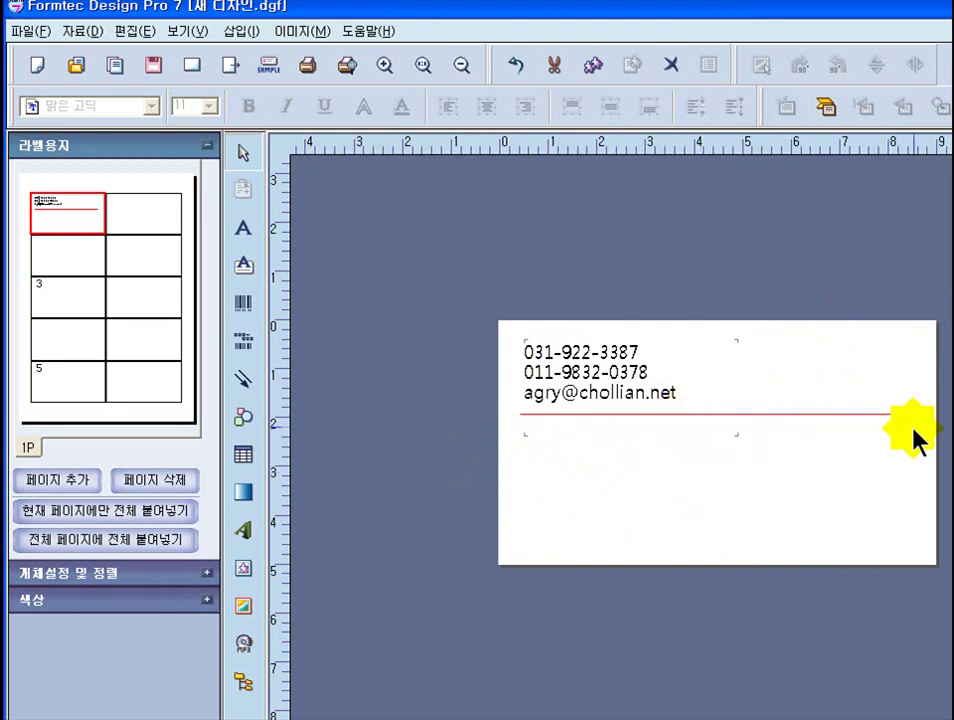
left_click(245, 230)
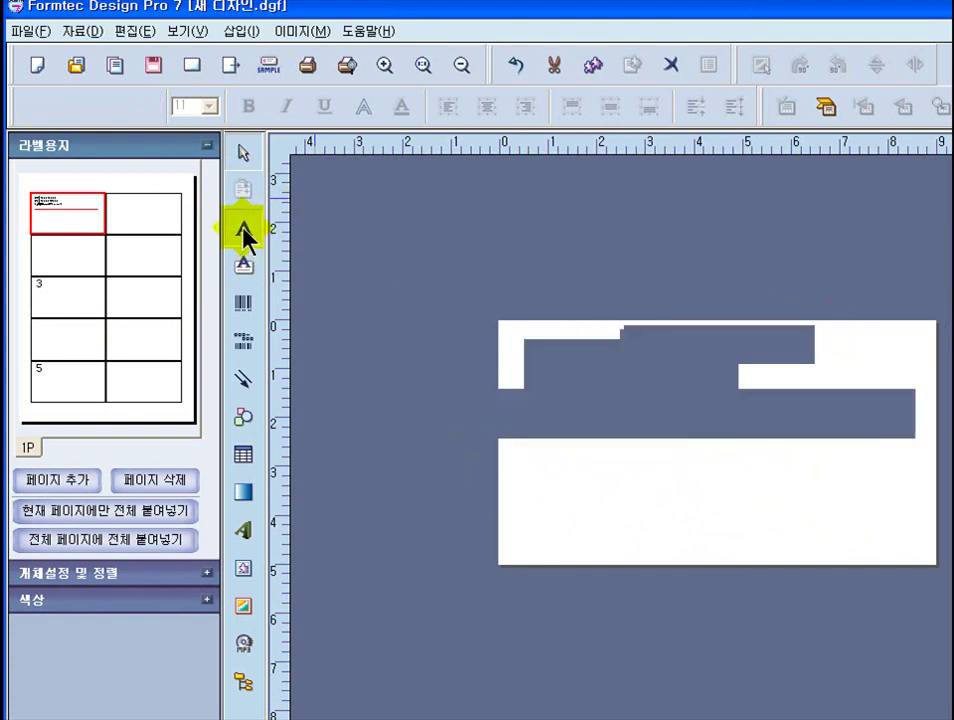
left_click(620, 327)
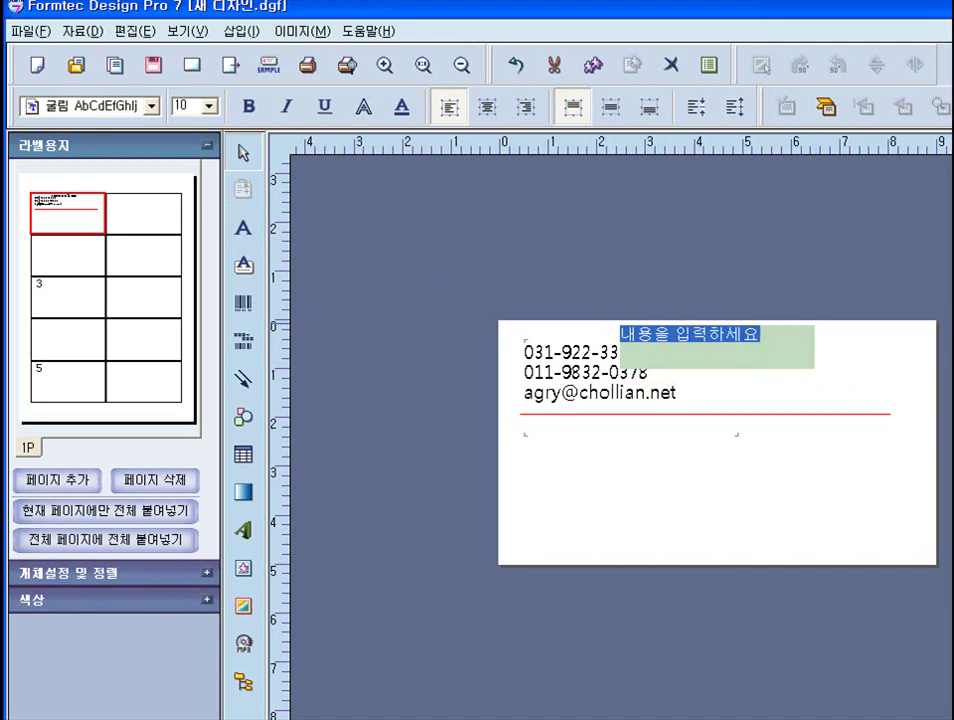
type("db")
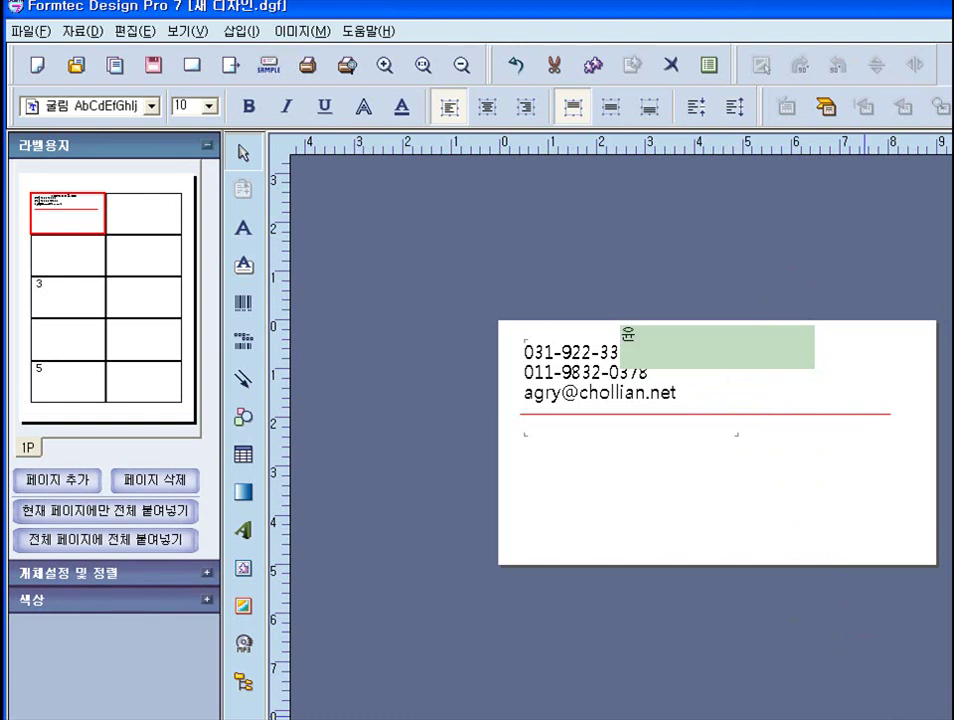
key("Hangul_Hanja")
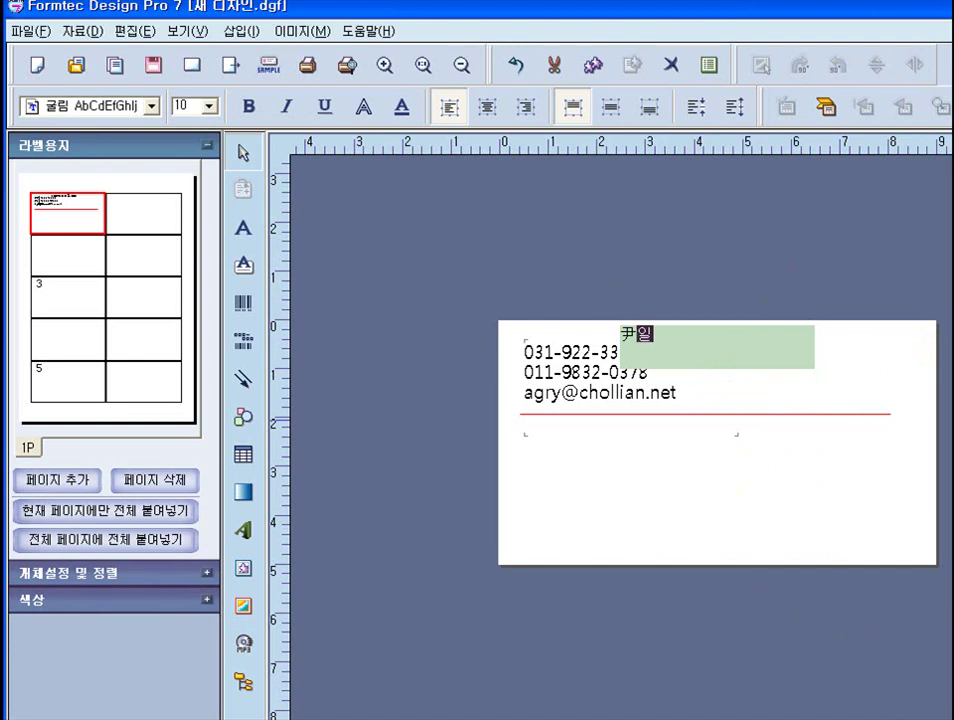
left_click(928, 553)
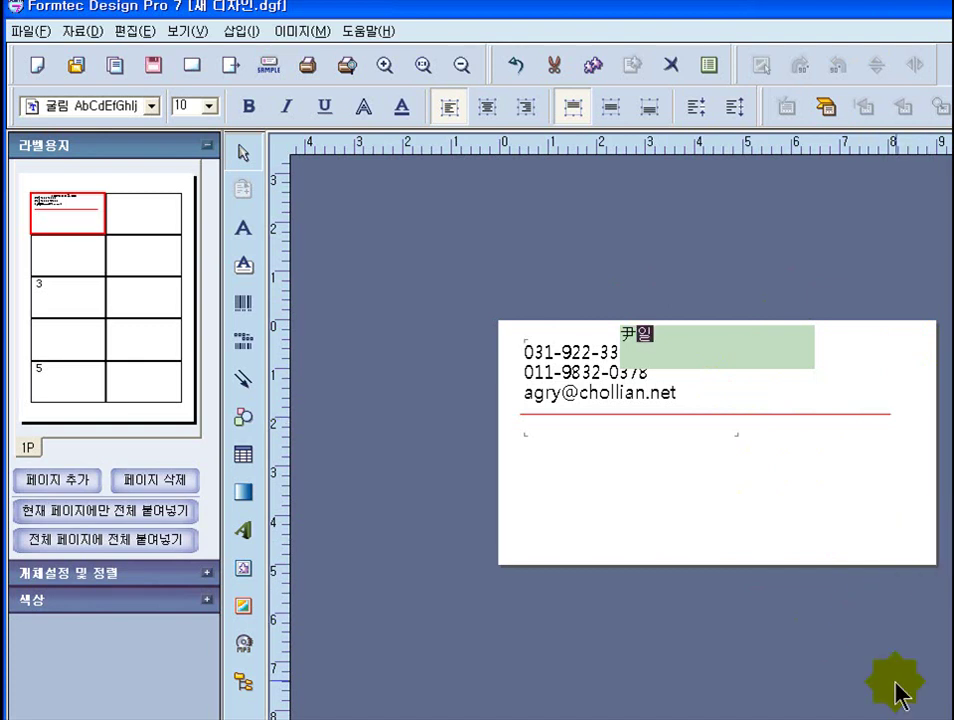
left_click(647, 14)
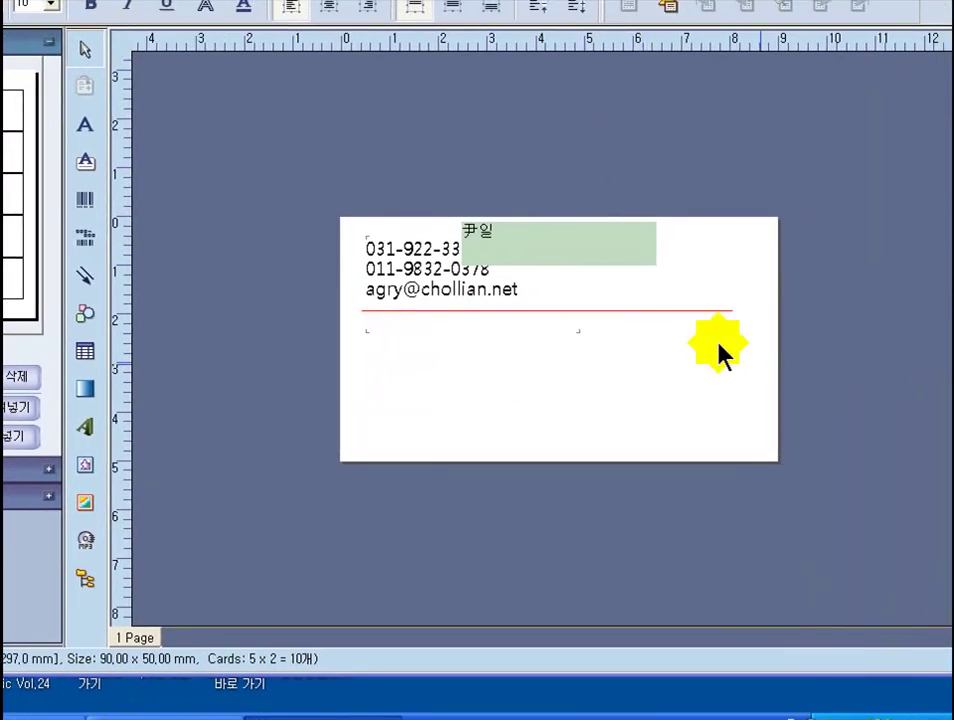
- Convert the second and third syllables of the owner's name to Hanja from the candidate bar
key("BackSpace")
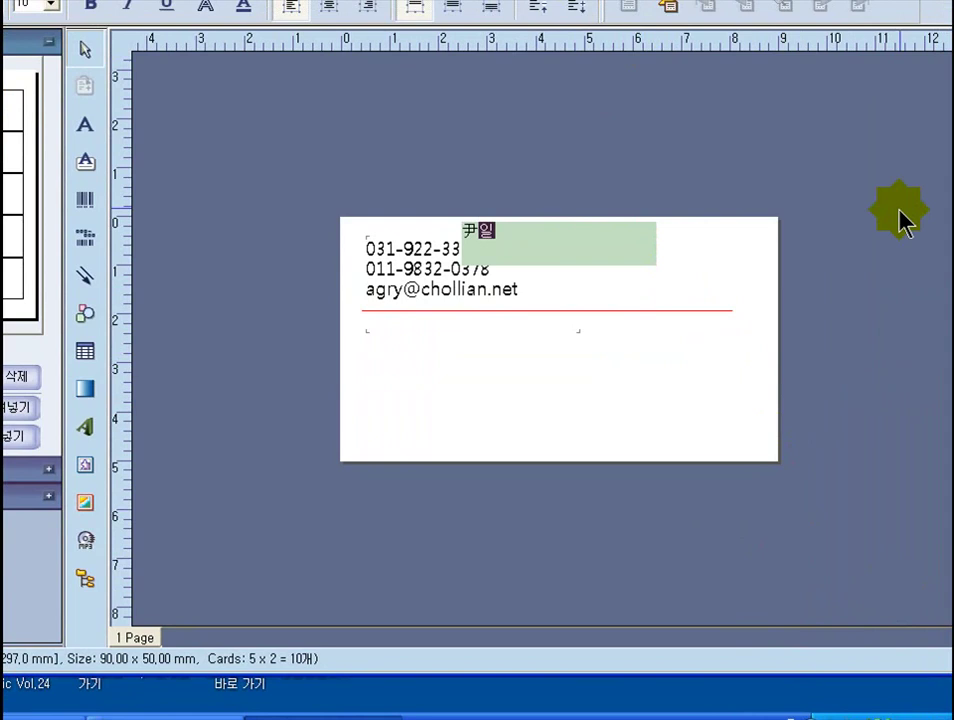
key("Hangul_Hanja")
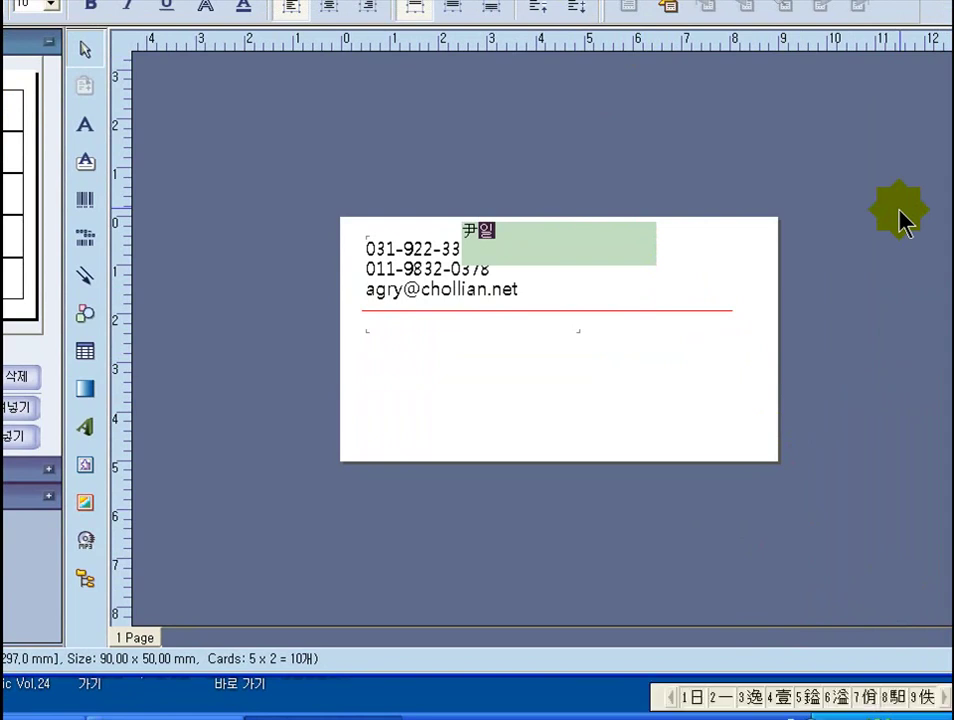
left_click(693, 697)
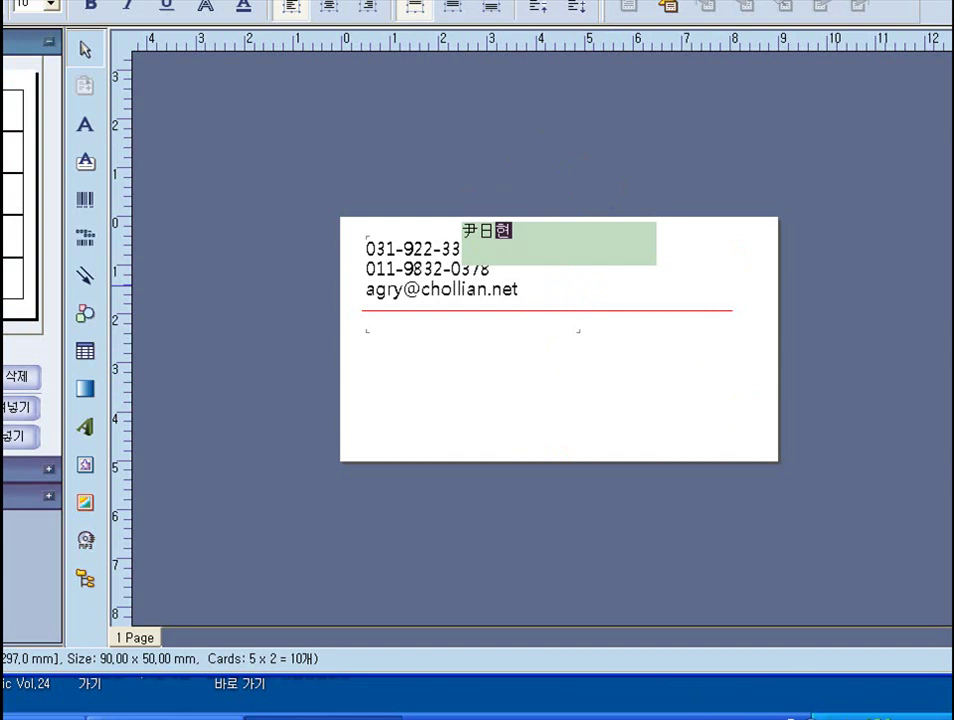
key("Hangul_Hanja")
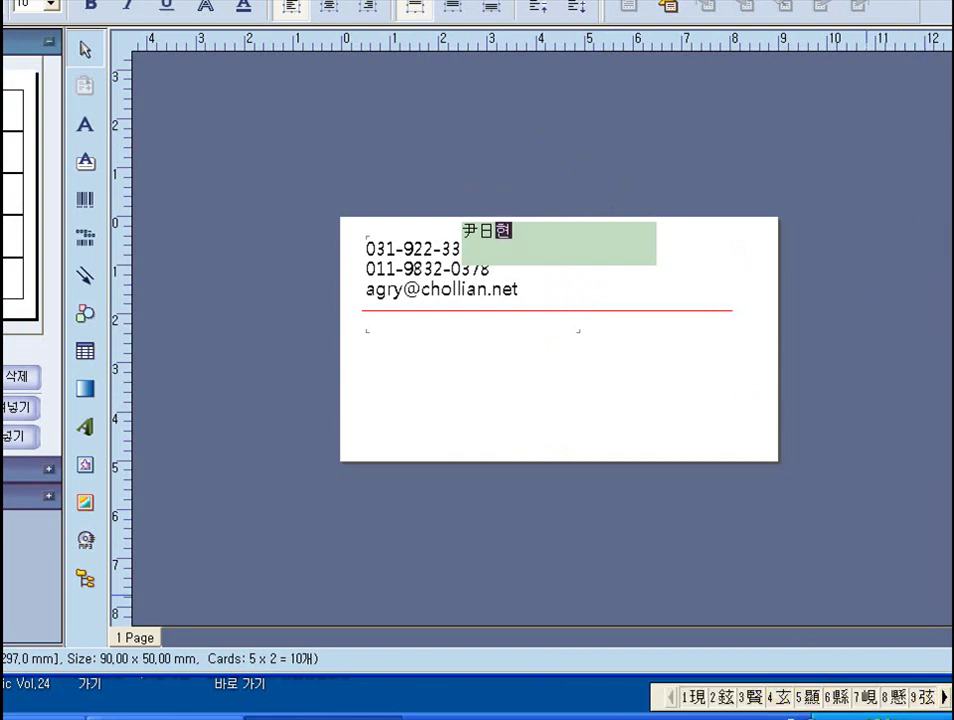
left_click(727, 700)
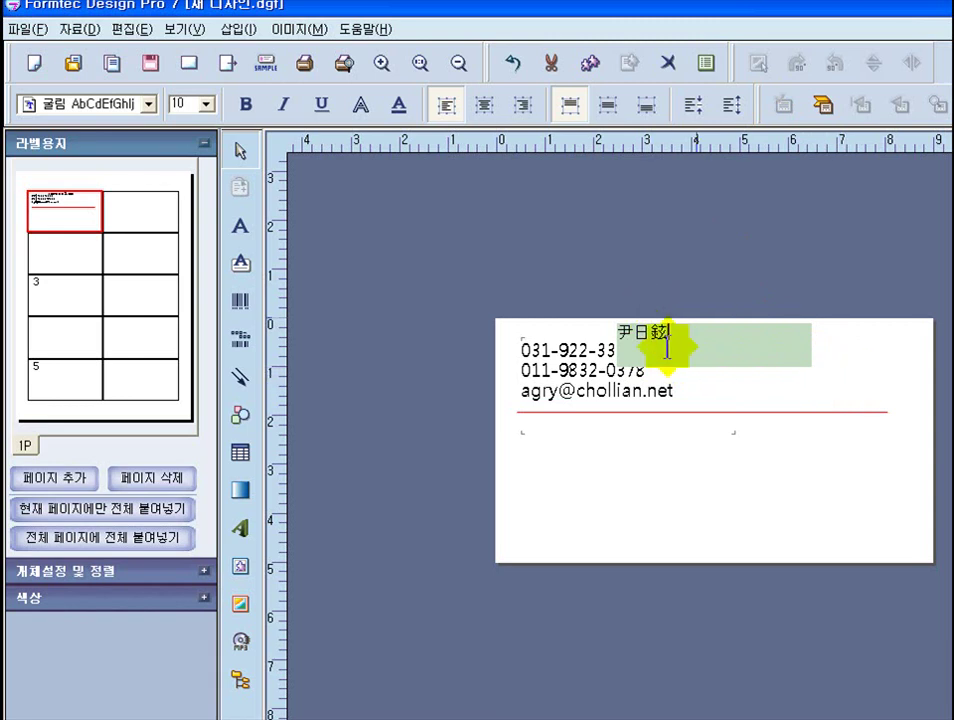
- Drag the Hanja name box from beside the phone numbers to just below the red divider
left_click(845, 383)
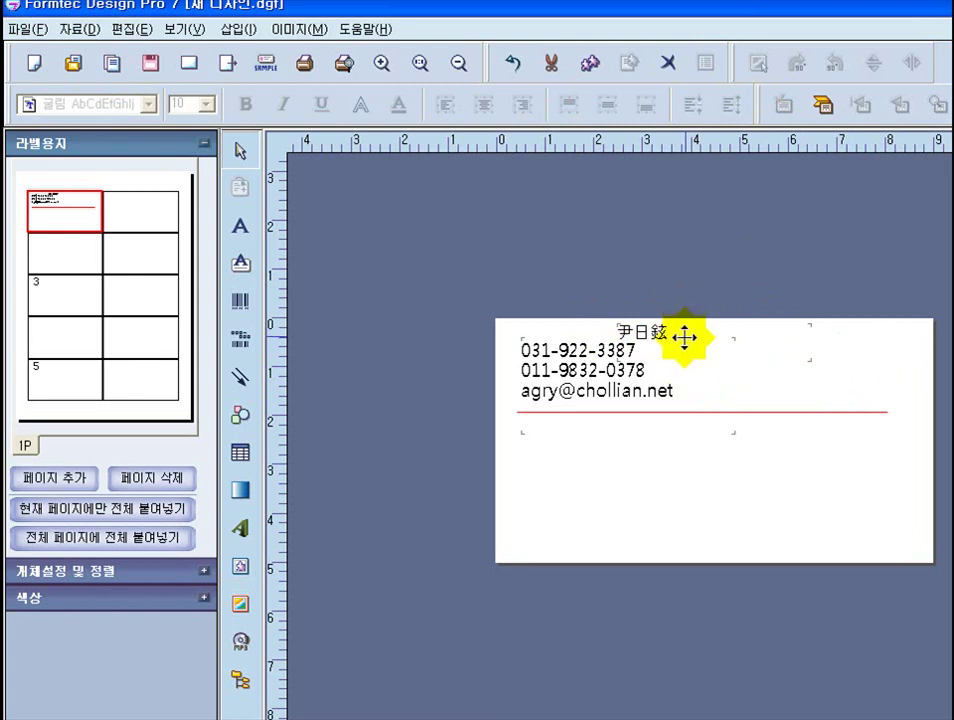
left_click(702, 337)
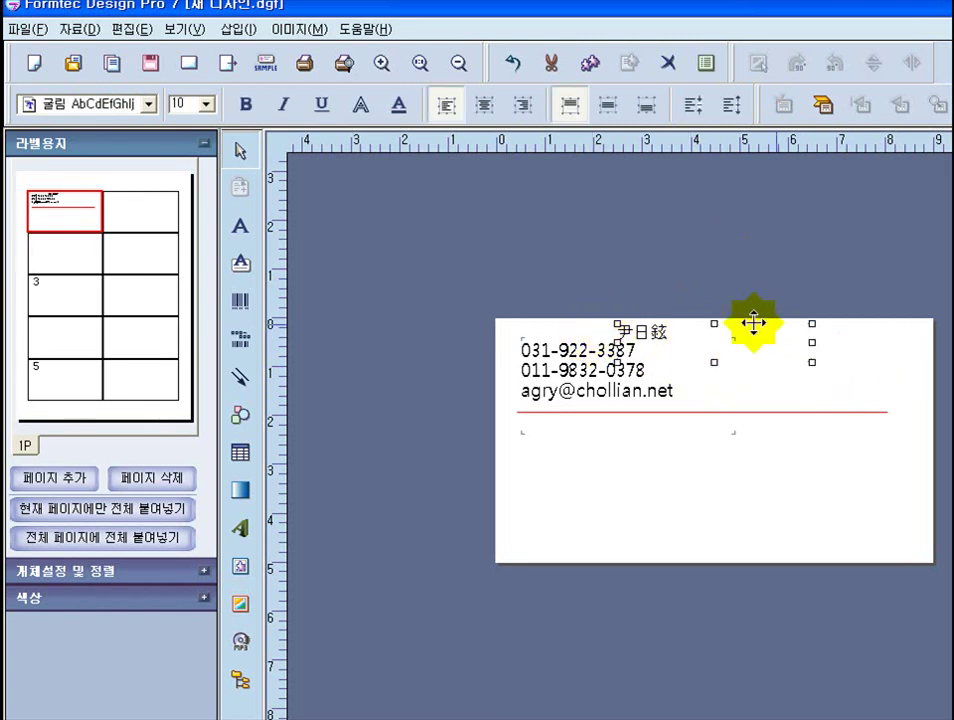
left_click_drag(723, 329, 757, 458)
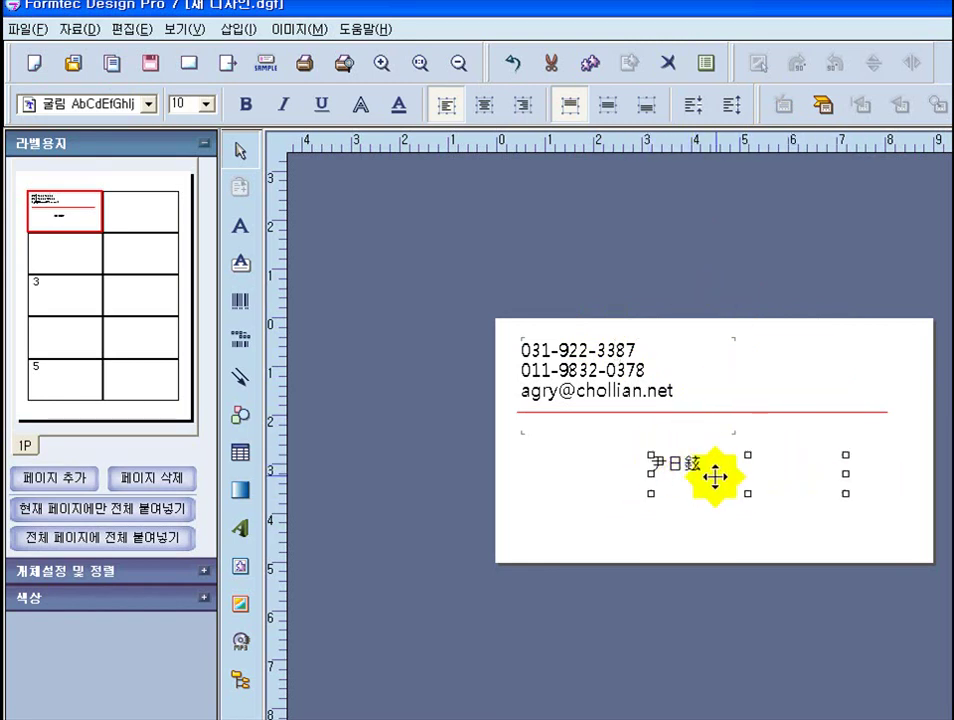
left_click_drag(741, 463, 739, 450)
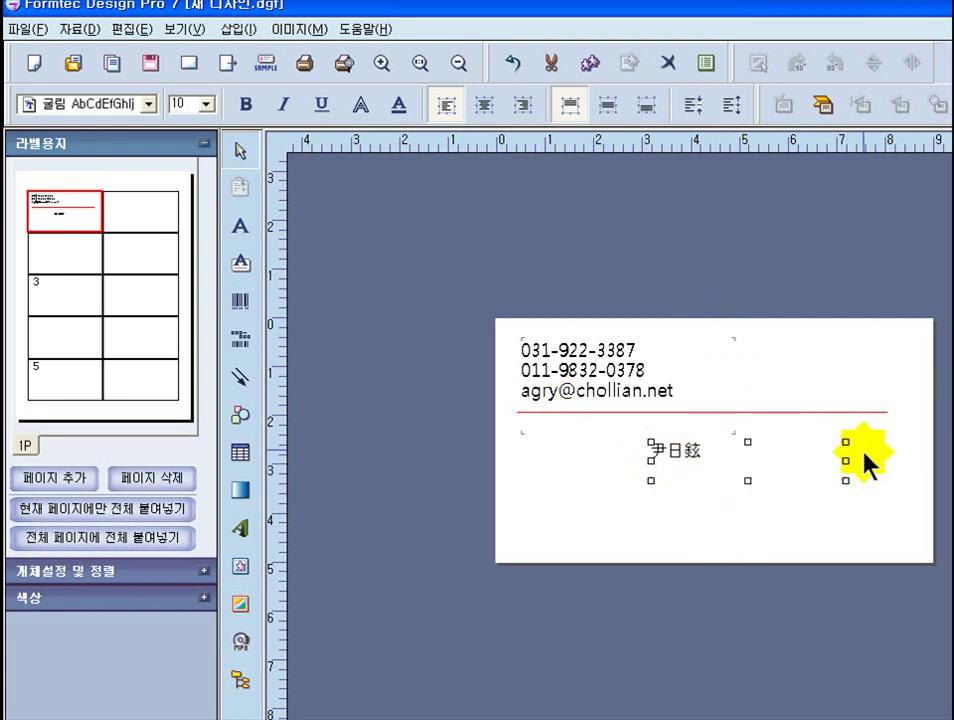
- Set the name text's font size to 18 through its text properties' font settings
right_click(725, 456)
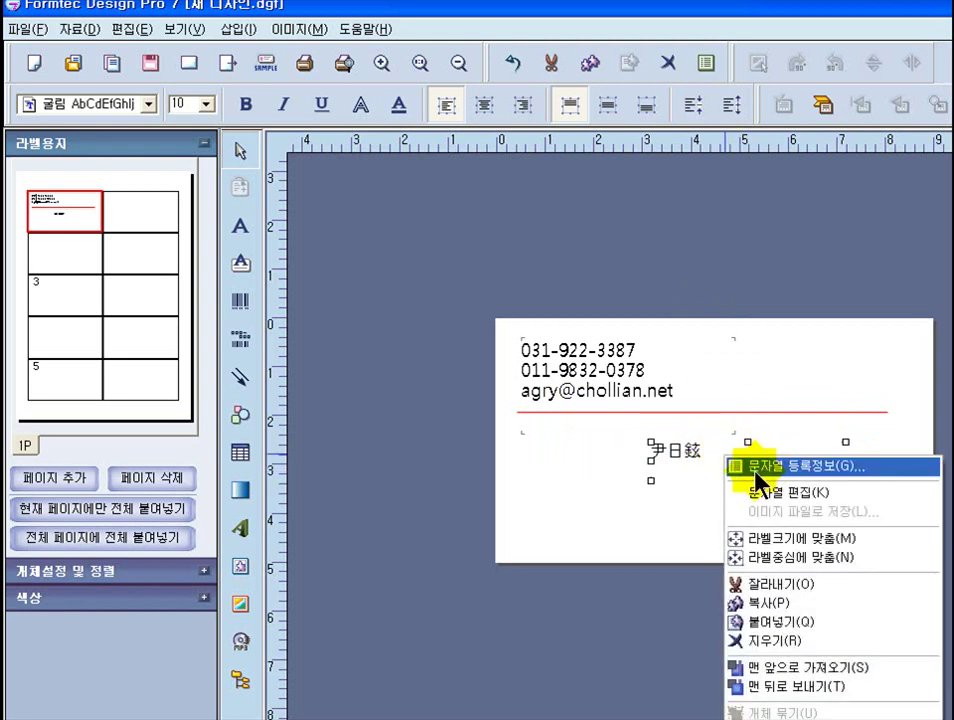
left_click(853, 484)
left_click_drag(616, 248, 289, 217)
left_click(358, 432)
left_click(360, 440)
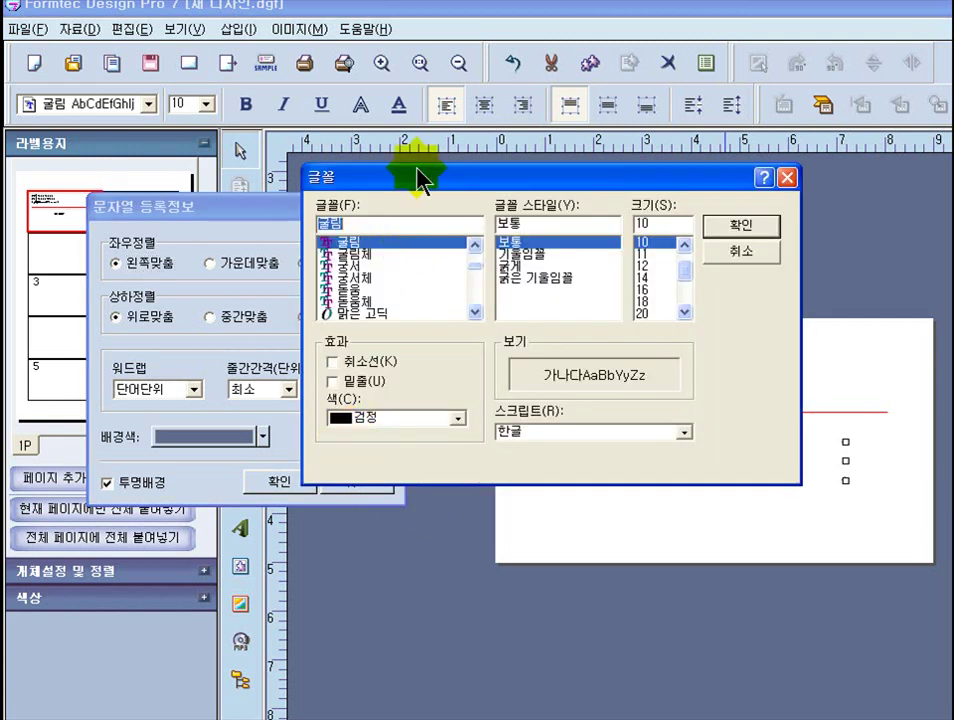
left_click_drag(412, 188, 137, 97)
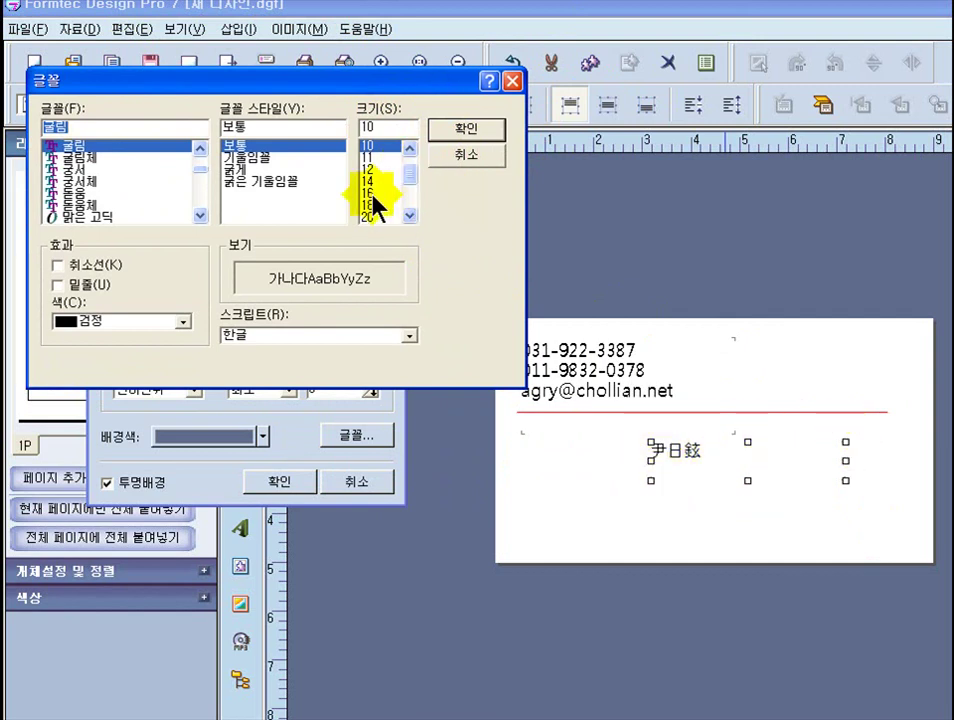
left_click(370, 206)
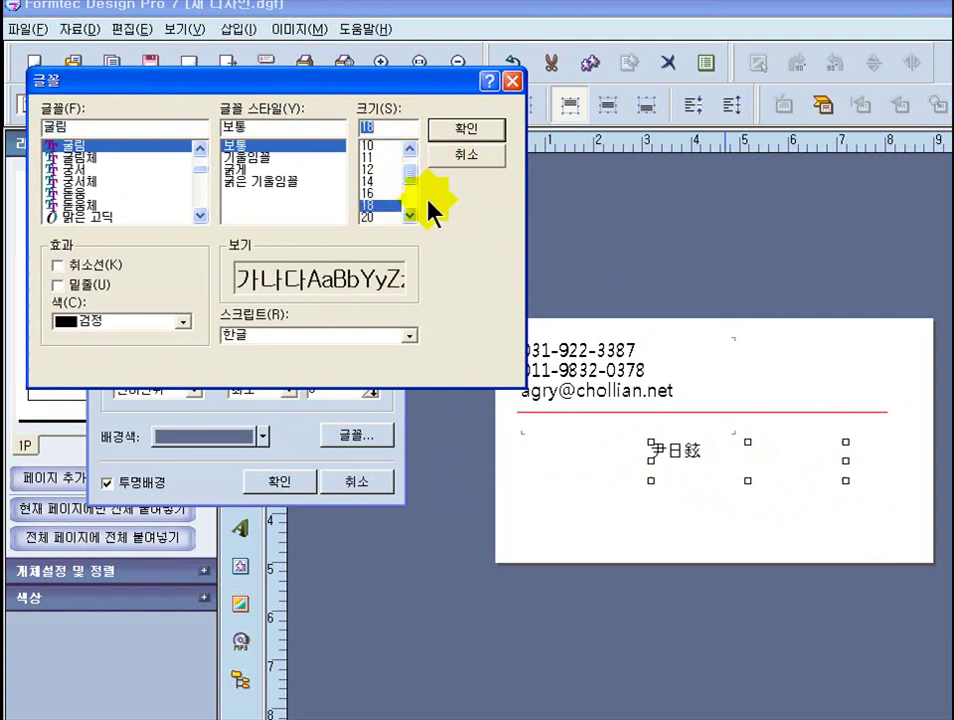
left_click(452, 129)
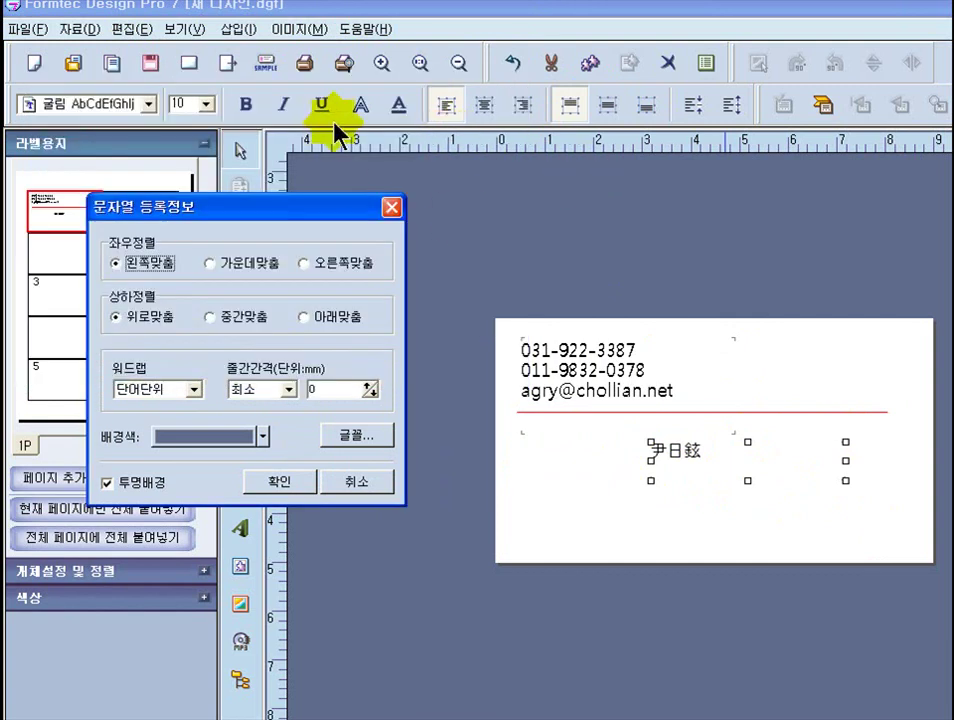
- Bring the font settings back up to choose a typeface for the name
left_click_drag(315, 207, 338, 68)
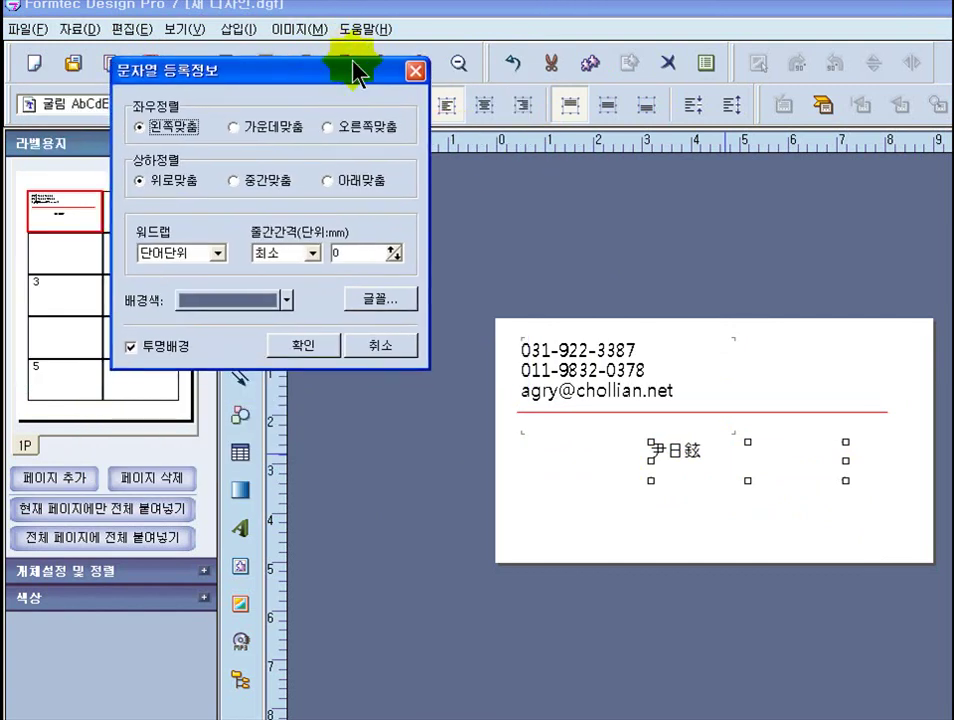
left_click(385, 300)
left_click_drag(482, 182, 178, 84)
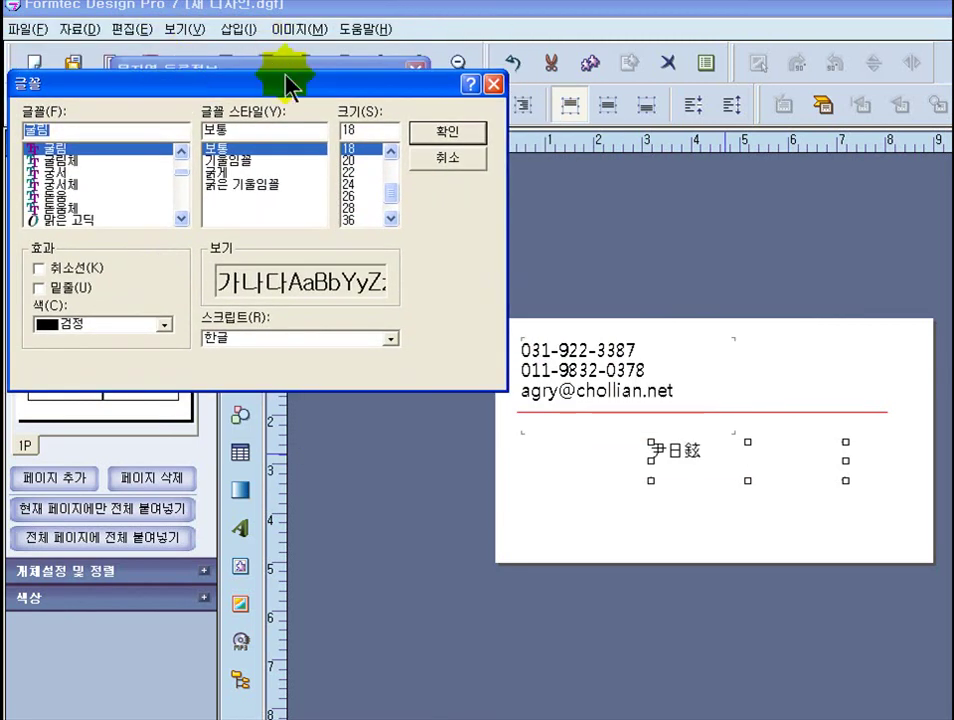
- Choose the 휴먼엣체 typeface from the font list and apply it to the name
left_click_drag(276, 84, 272, 71)
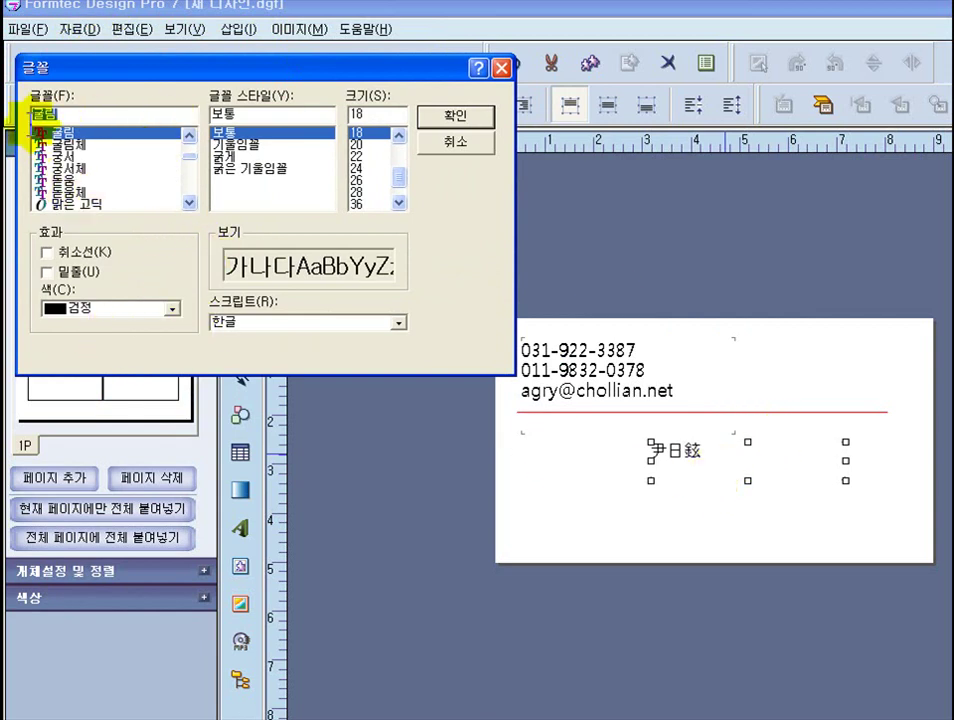
left_click(190, 204)
left_click(190, 204)
left_click(190, 204)
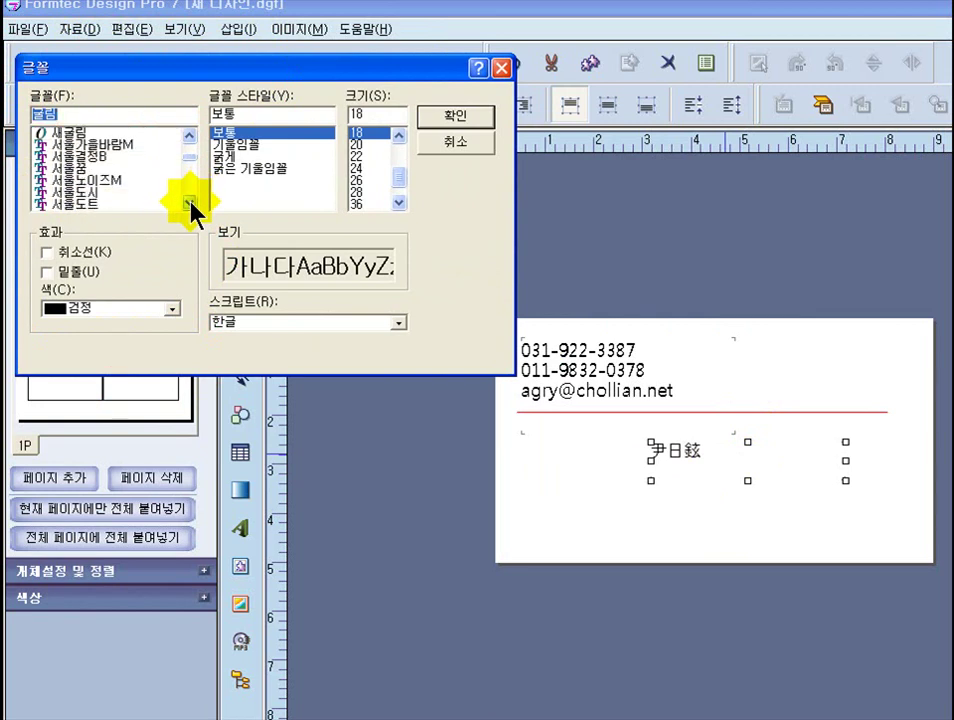
left_click(190, 204)
left_click(190, 204)
left_click(190, 204)
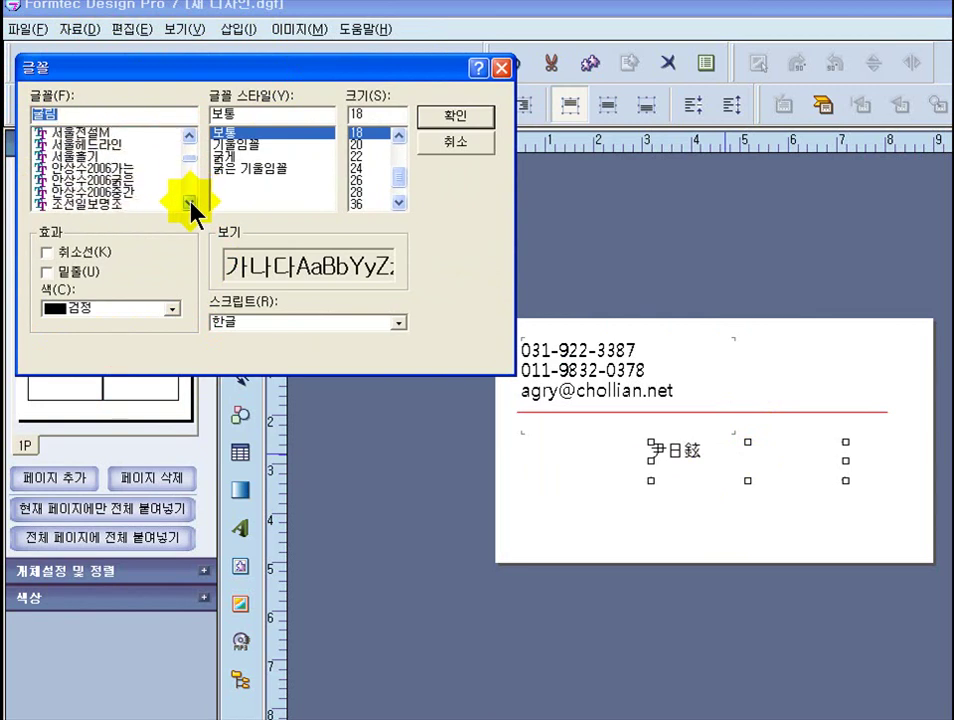
left_click(190, 204)
left_click(190, 204)
left_click(190, 204)
left_click(190, 204)
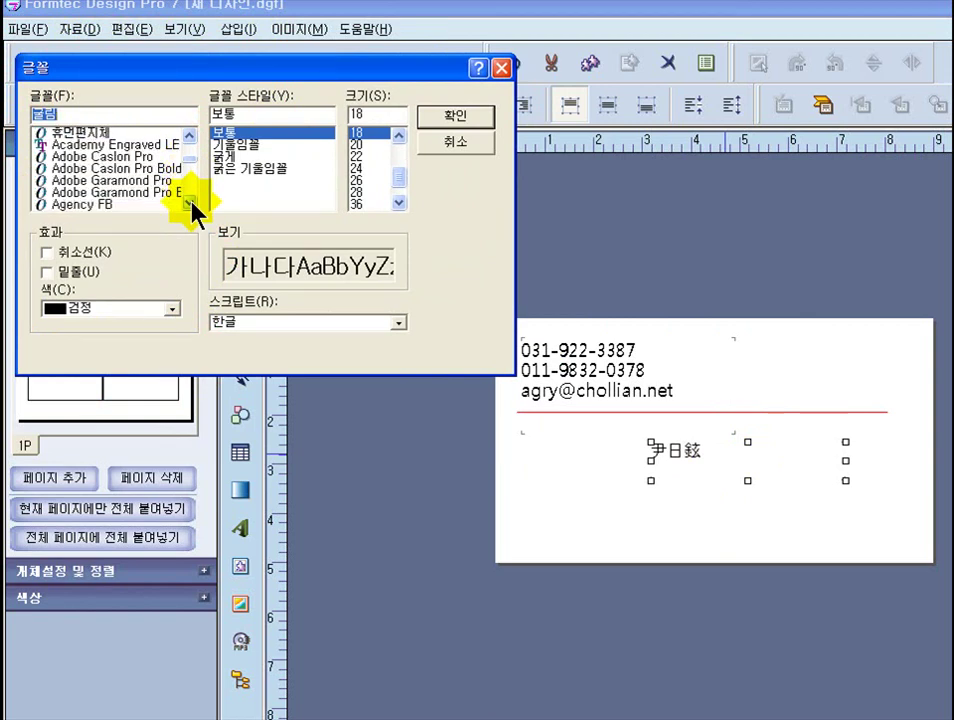
left_click(192, 135)
left_click(192, 135)
left_click(192, 135)
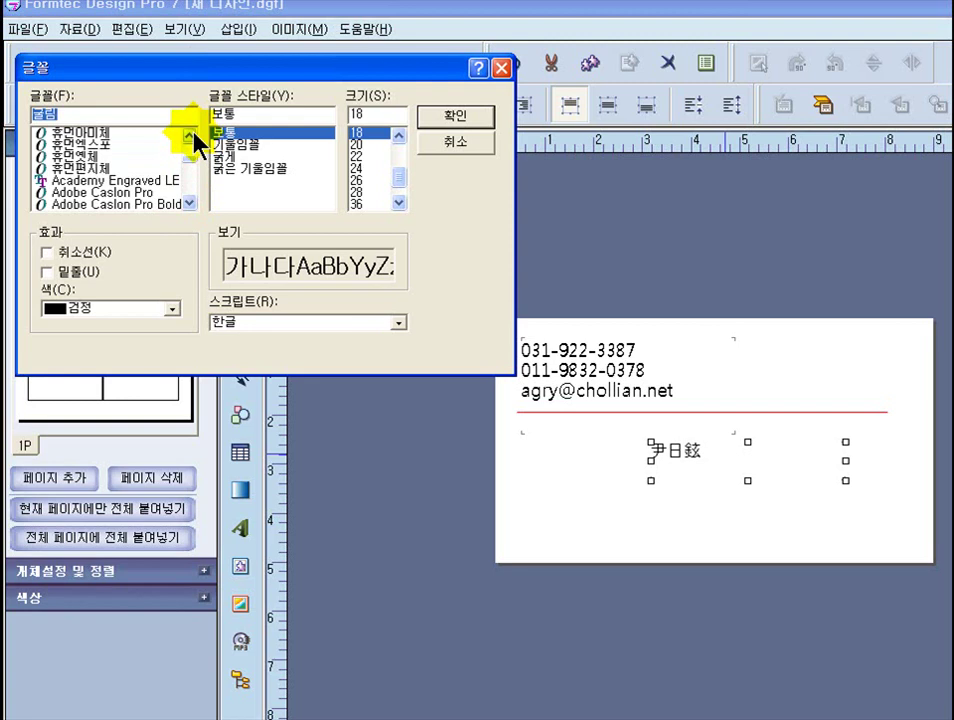
left_click(80, 157)
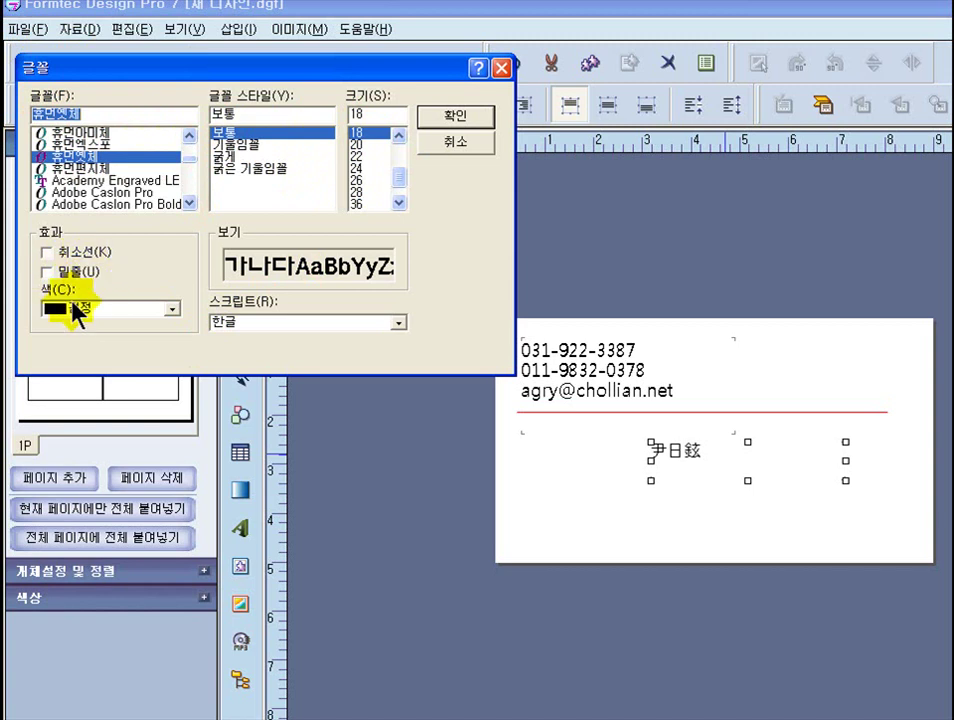
left_click(453, 127)
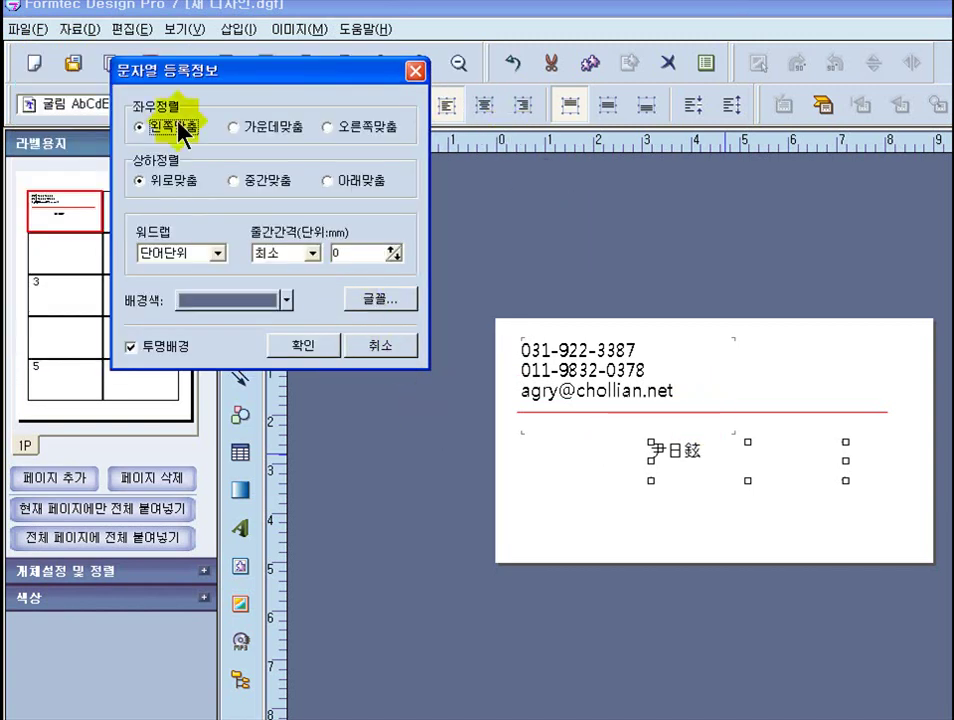
left_click(313, 350)
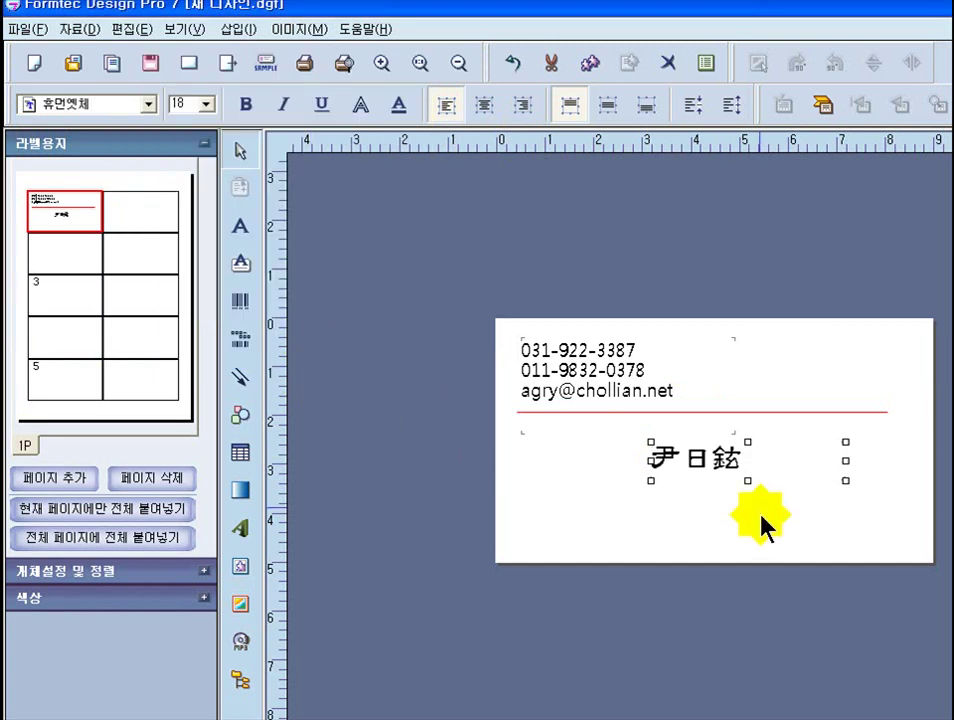
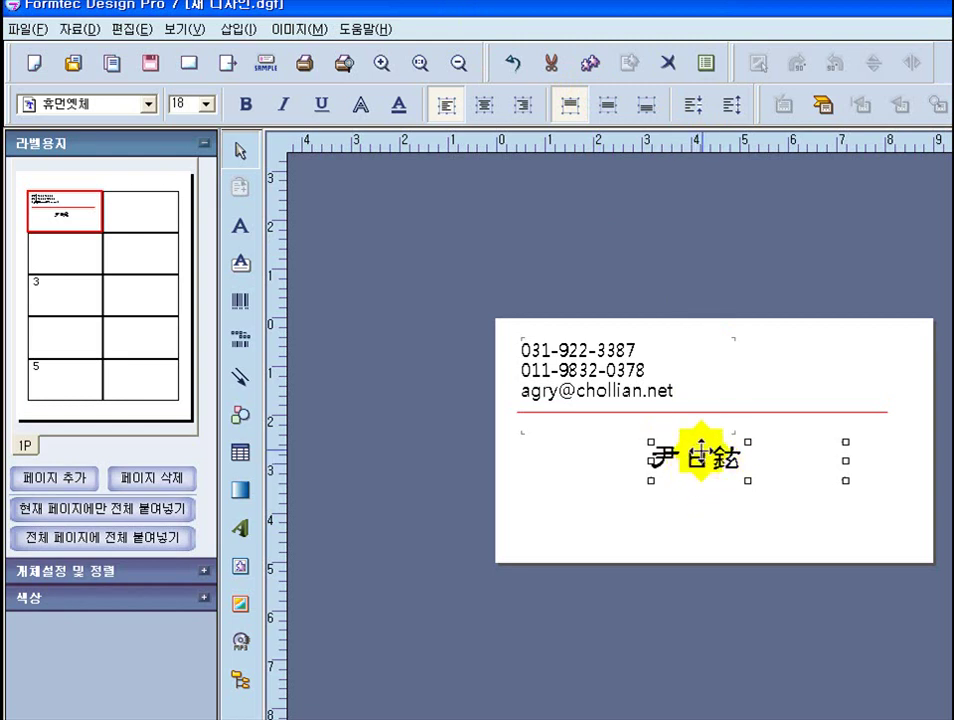
- Insert a space between the name's characters and drag the name box further right
double_click(707, 457)
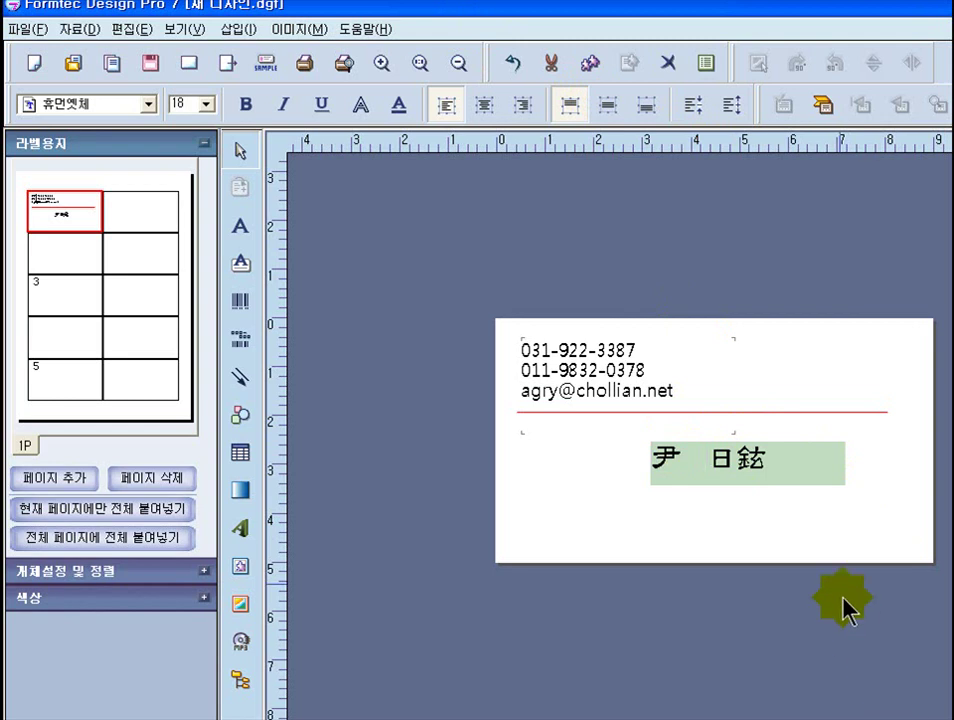
left_click(747, 460)
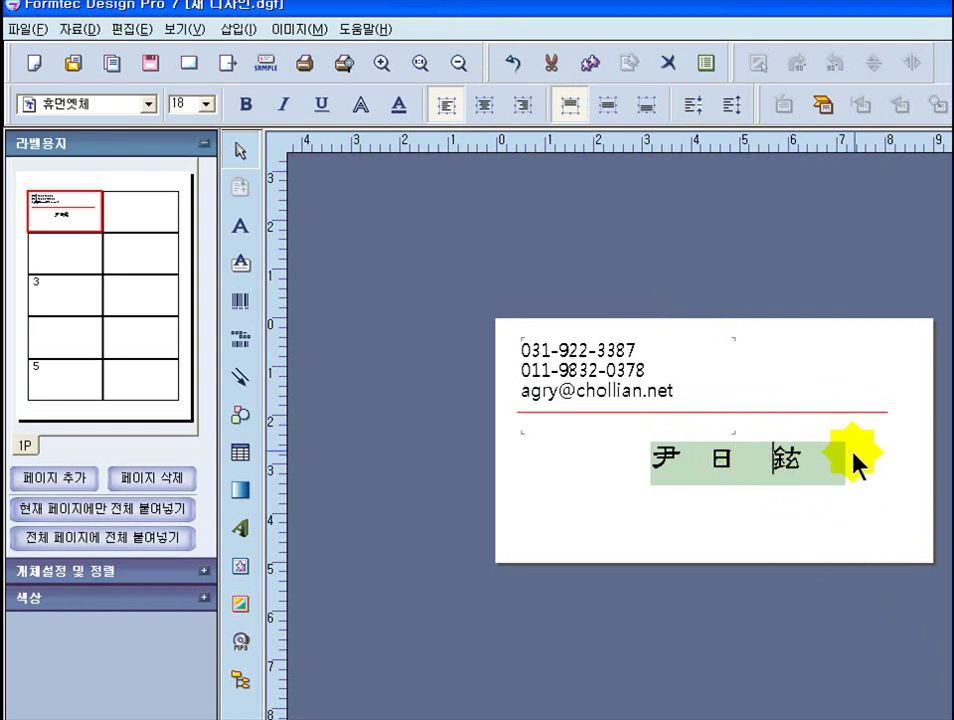
key("Escape")
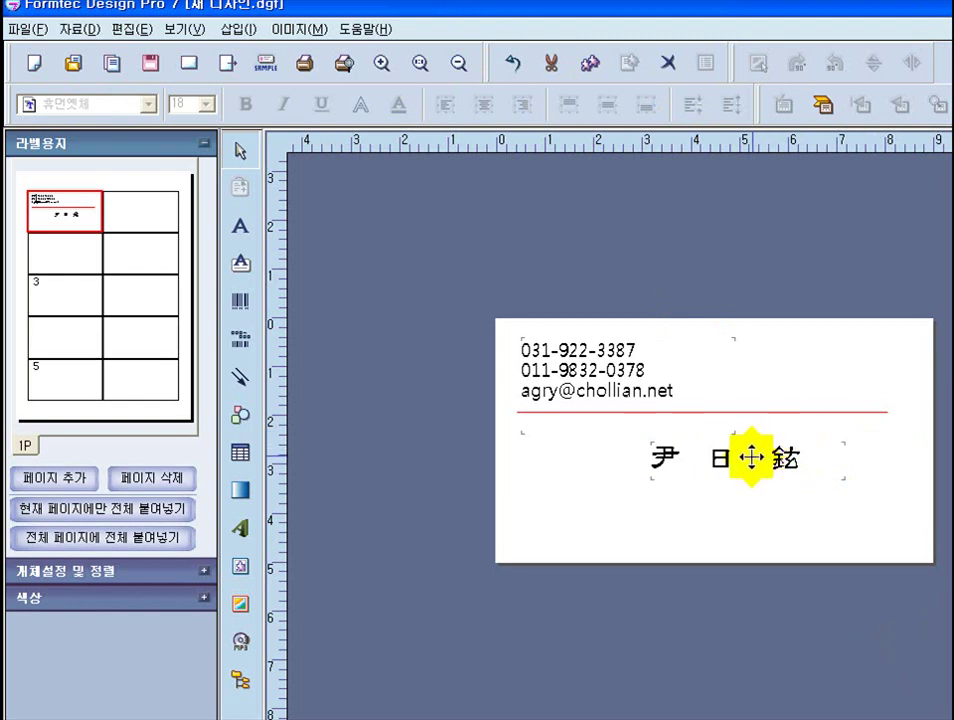
left_click(751, 457)
left_click_drag(751, 457, 787, 450)
left_click(839, 366)
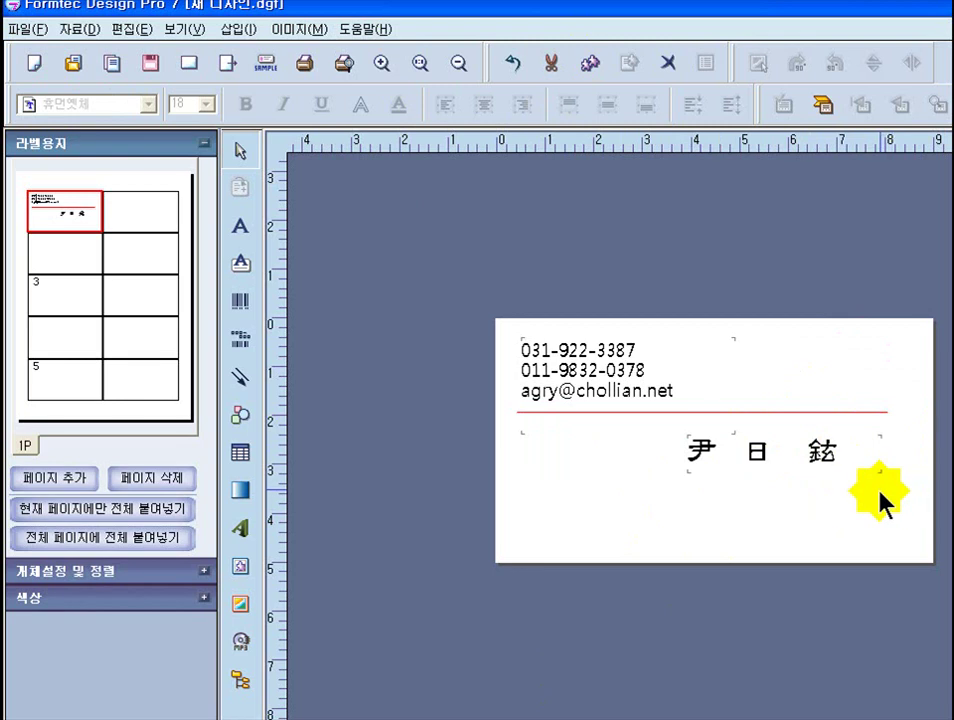
- Type the apartment address into a new text box, ending with a line break
left_click(240, 232)
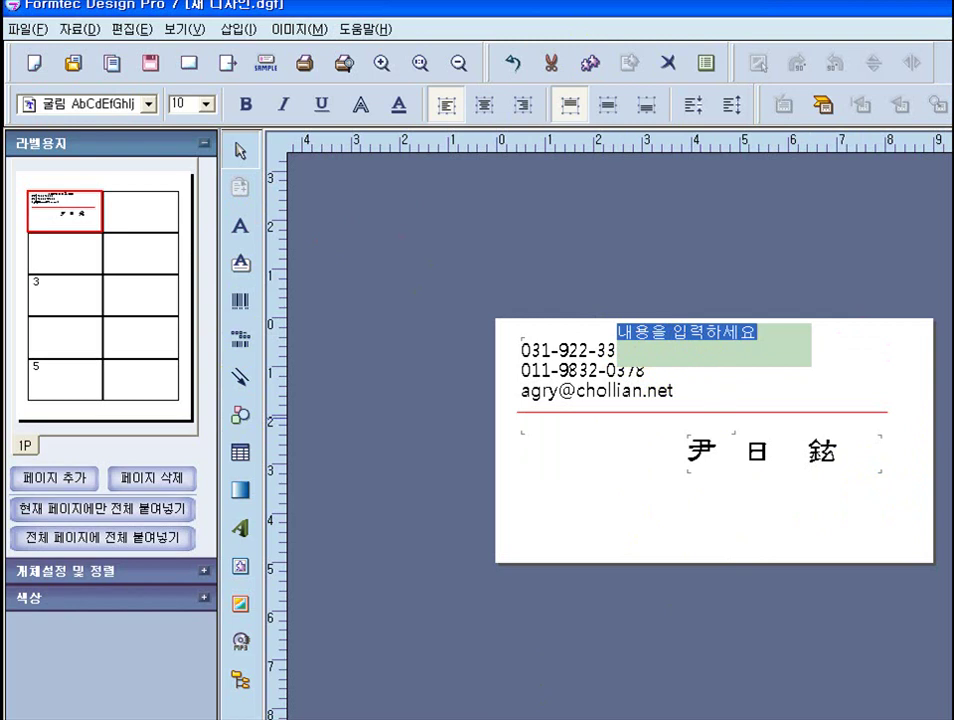
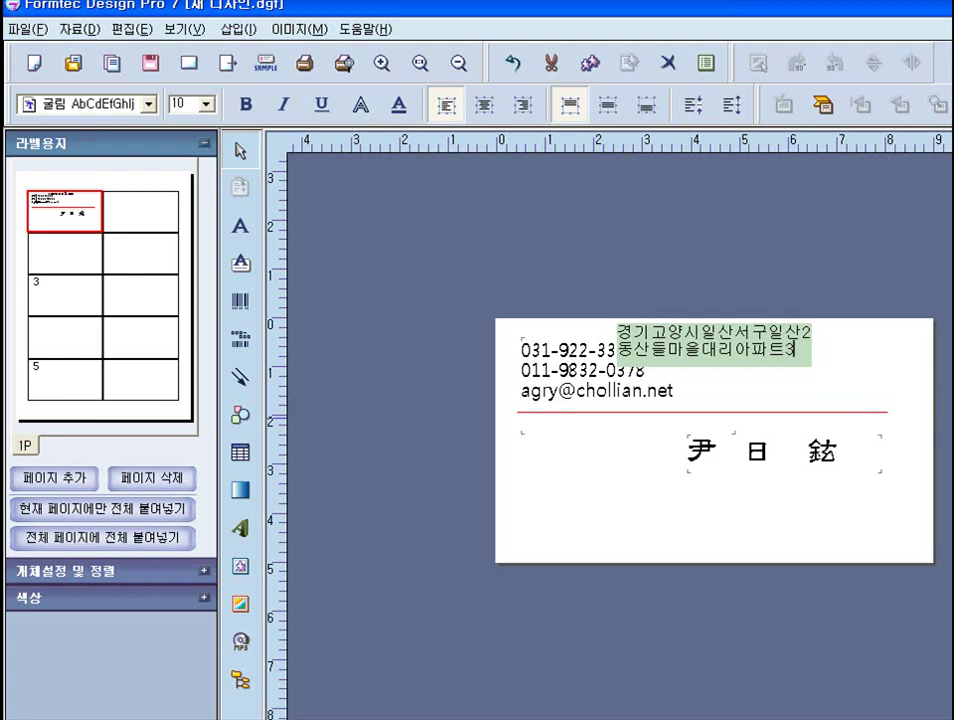
key("Return")
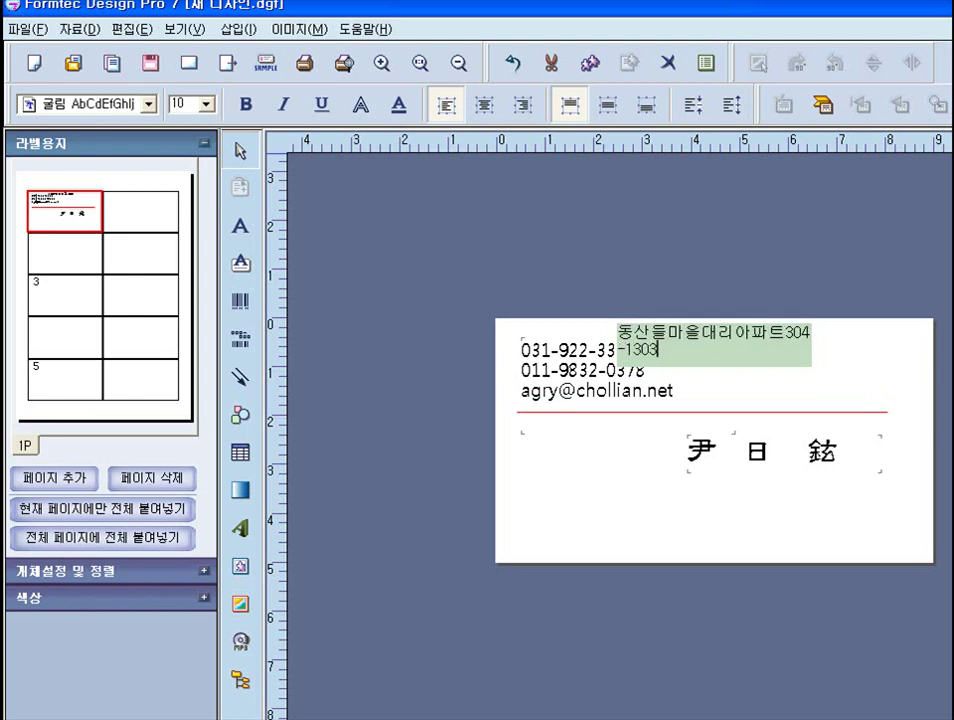
left_click(710, 320)
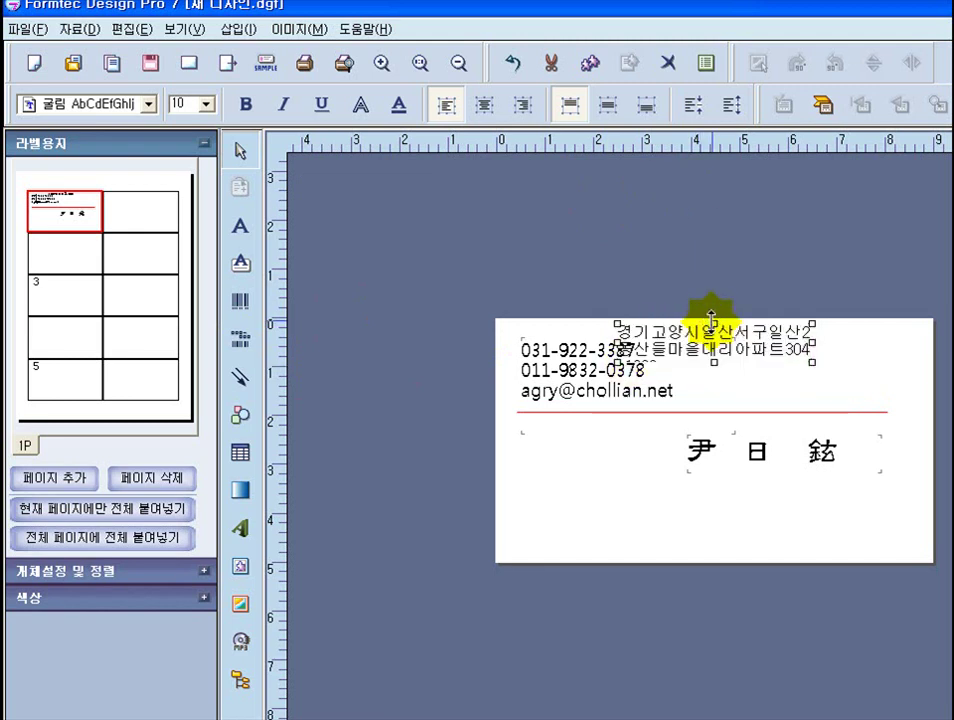
- Move the address below the name at lower left and narrow it to wrap onto two lines
left_click_drag(720, 340, 660, 492)
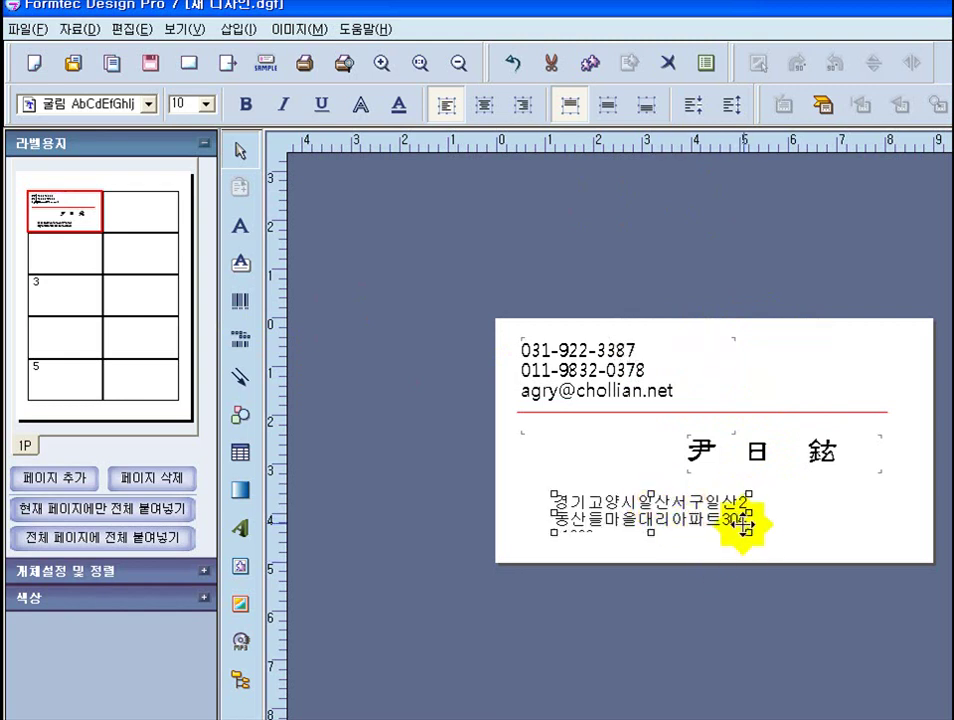
left_click_drag(745, 525, 901, 538)
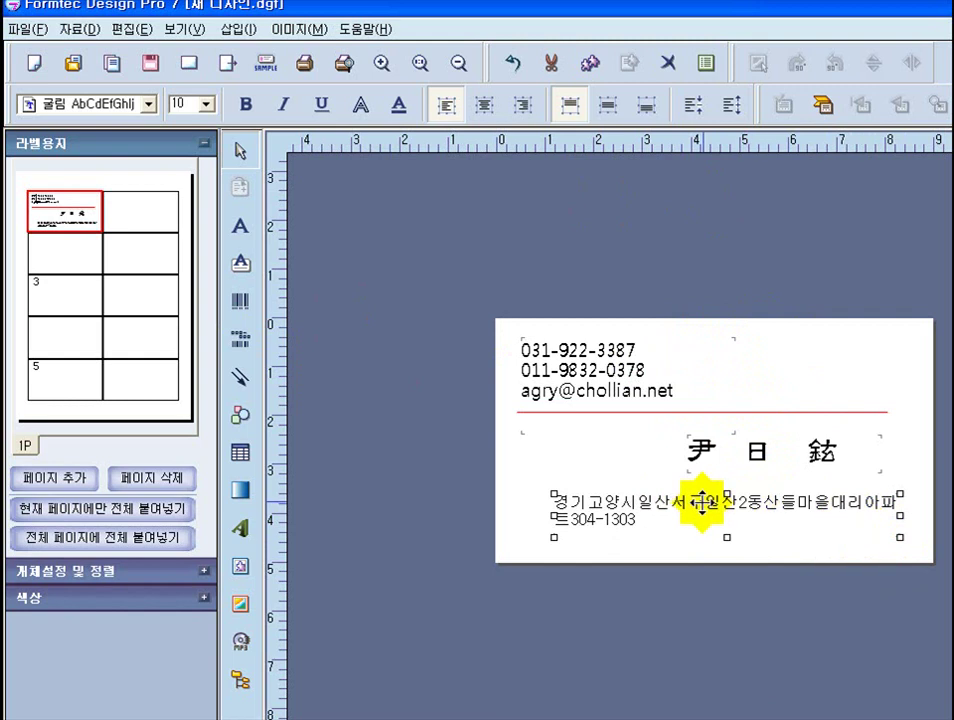
left_click_drag(900, 515, 836, 519)
- Correct the apartment name in the address and shift the box slightly right
double_click(609, 512)
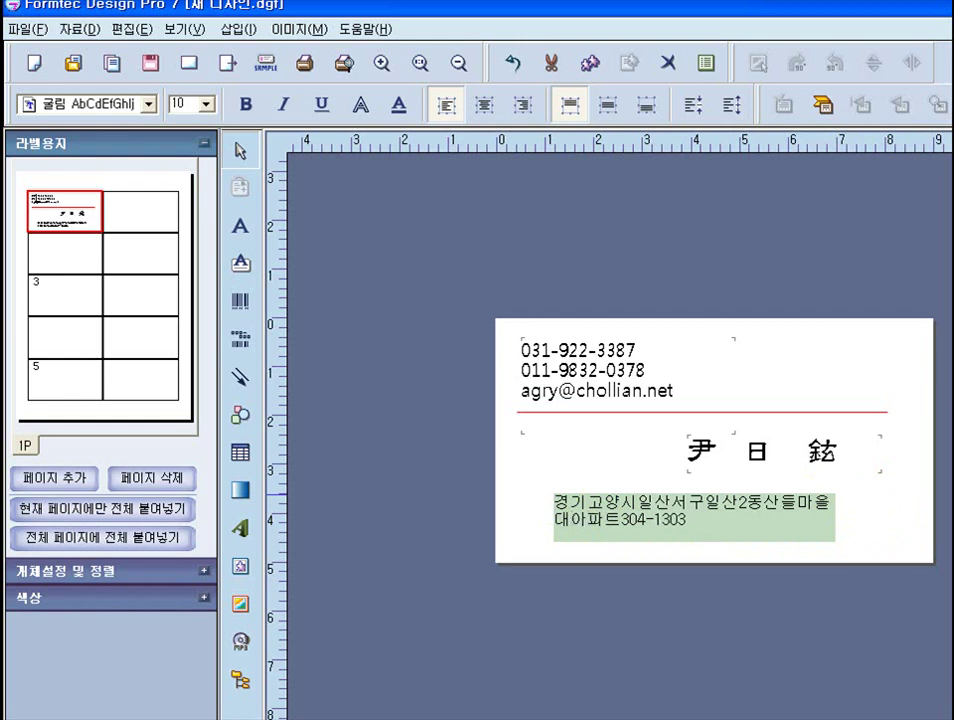
type("리")
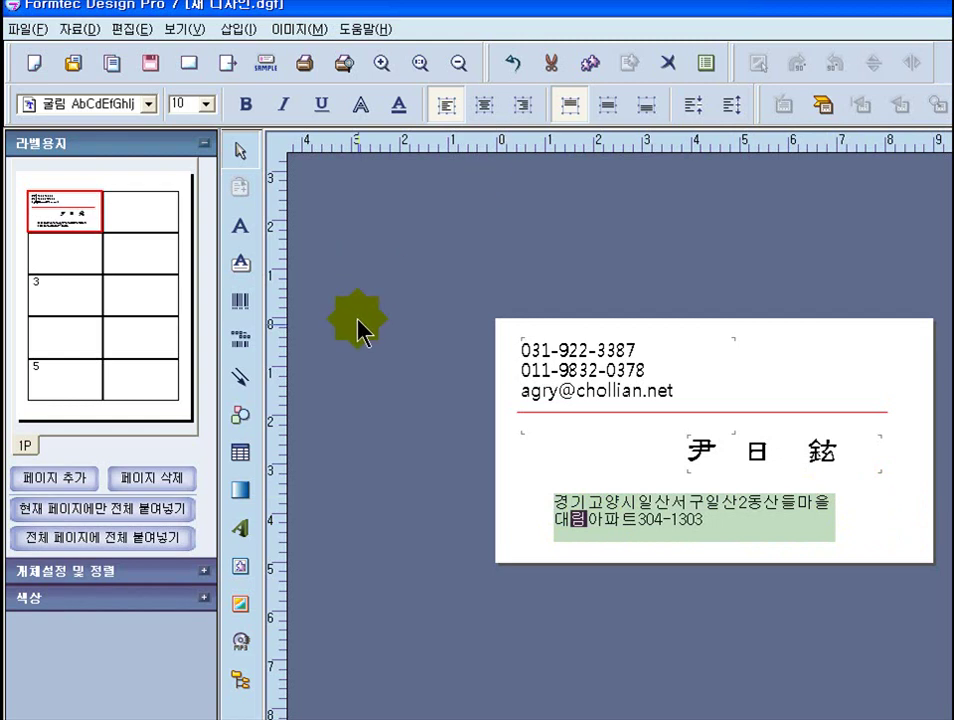
left_click(873, 585)
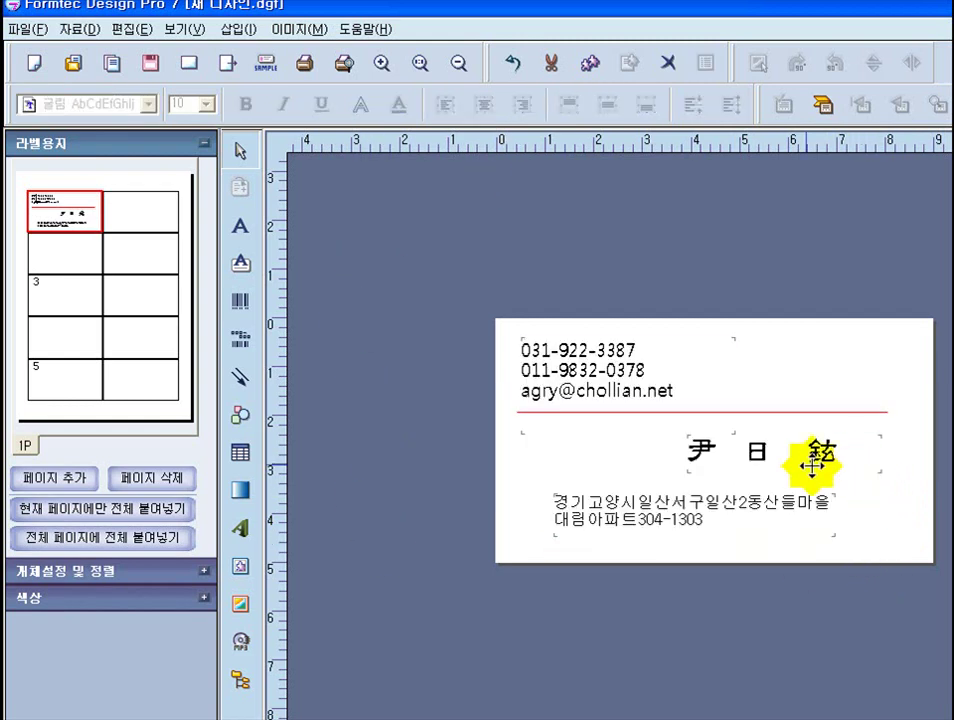
left_click(578, 500)
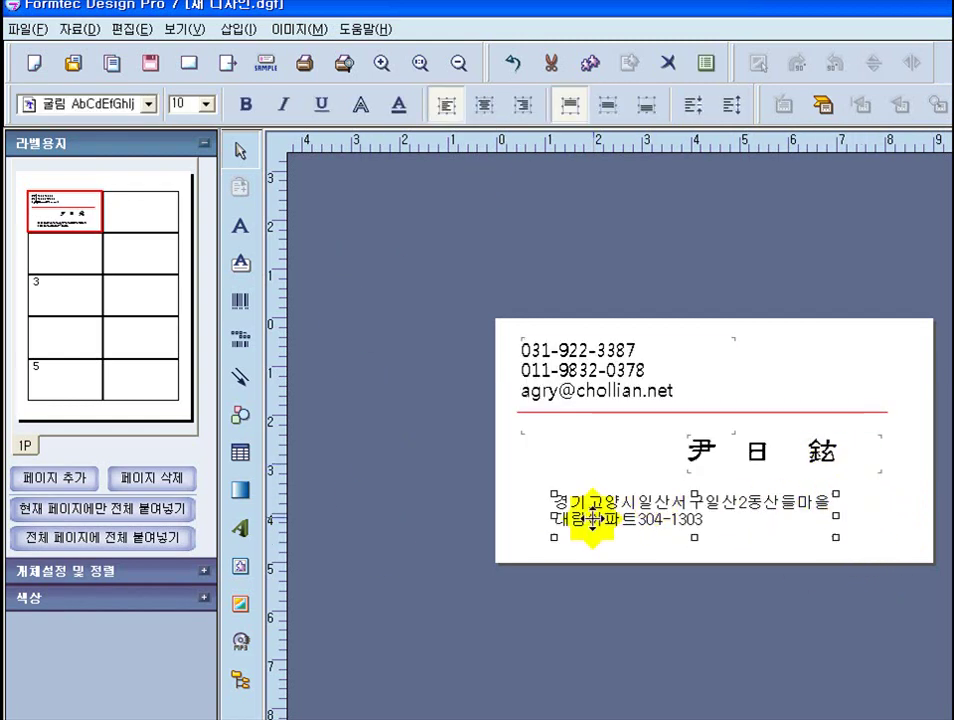
left_click_drag(656, 512, 707, 513)
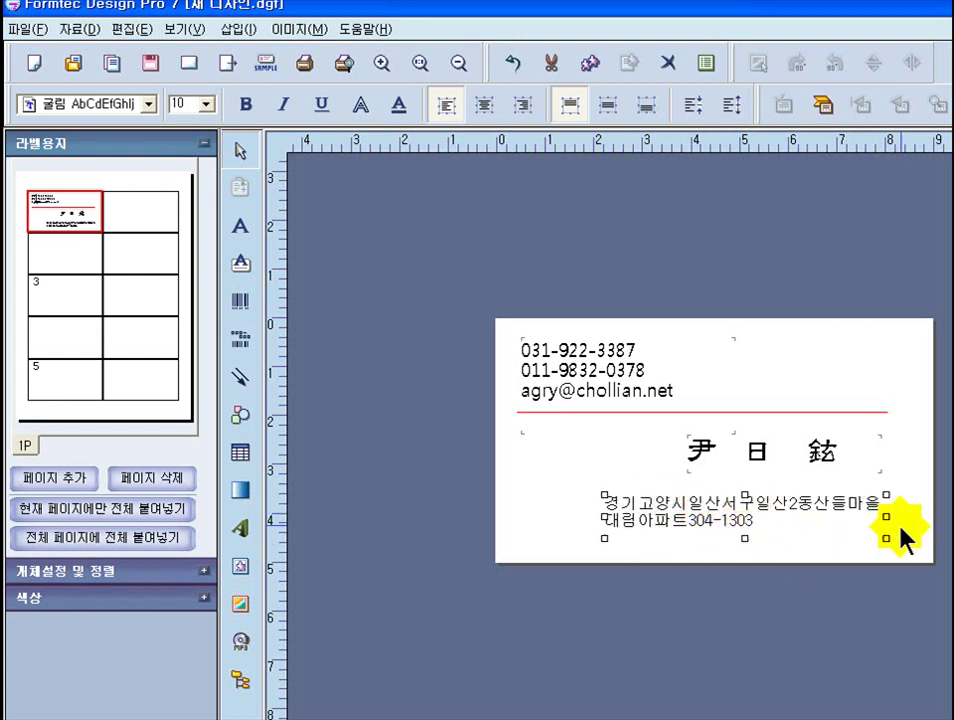
- Break the address after 2동 and set the narrowed box at the card's lower right
double_click(800, 512)
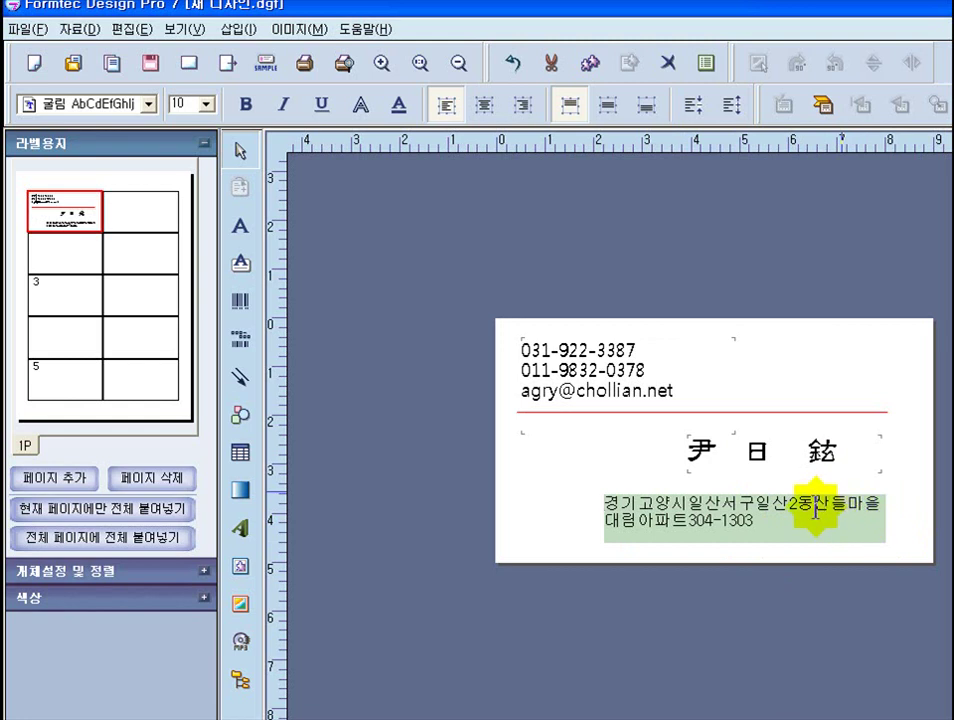
key("Return")
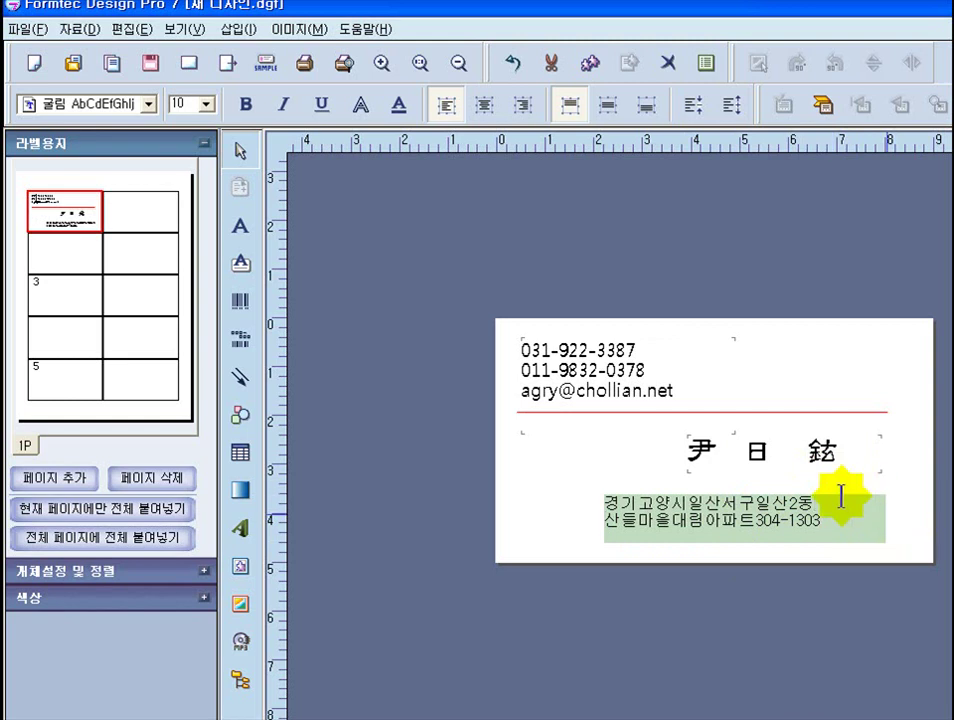
left_click(812, 490)
left_click_drag(884, 514, 843, 516)
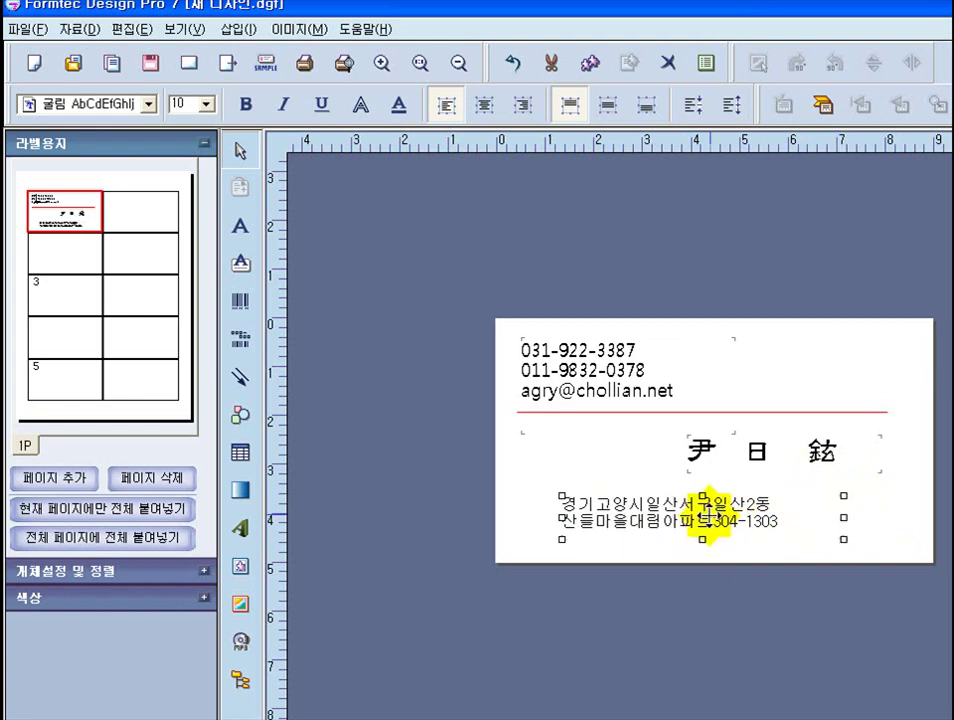
left_click_drag(845, 519, 795, 520)
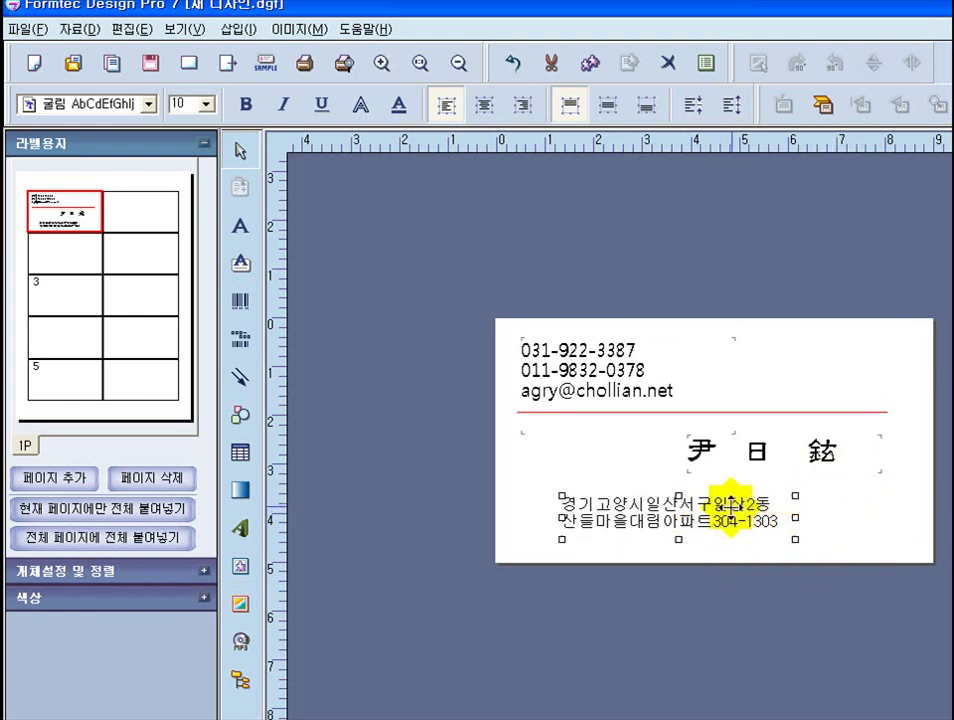
left_click_drag(700, 522, 806, 518)
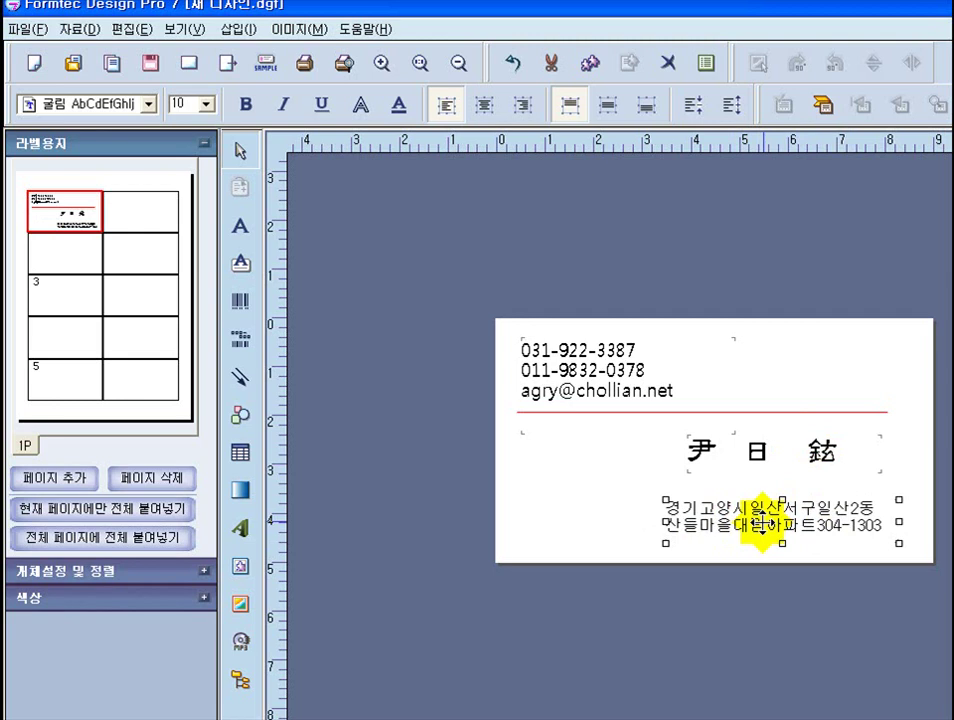
left_click_drag(733, 522, 741, 527)
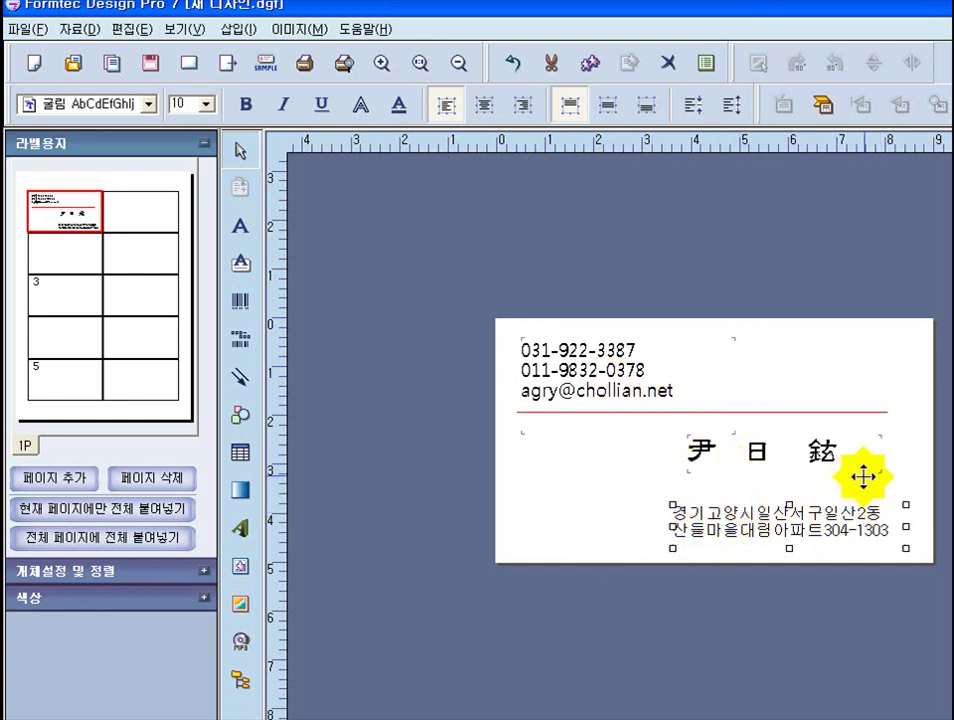
left_click(820, 490)
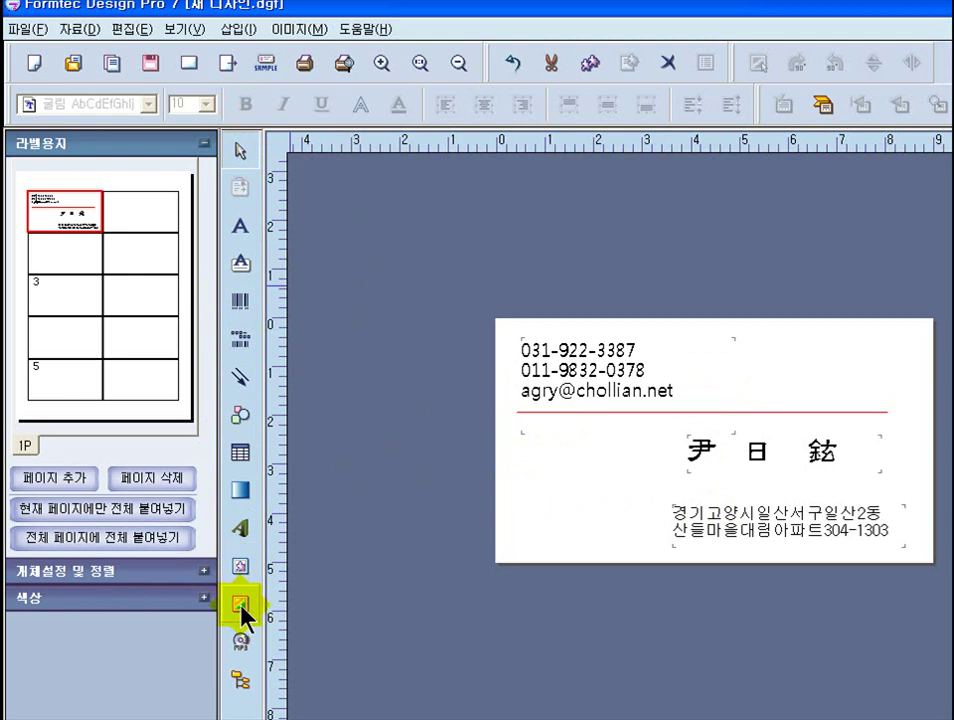
- Start a picture insert, reposition the file chooser, then cancel it
left_click(241, 604)
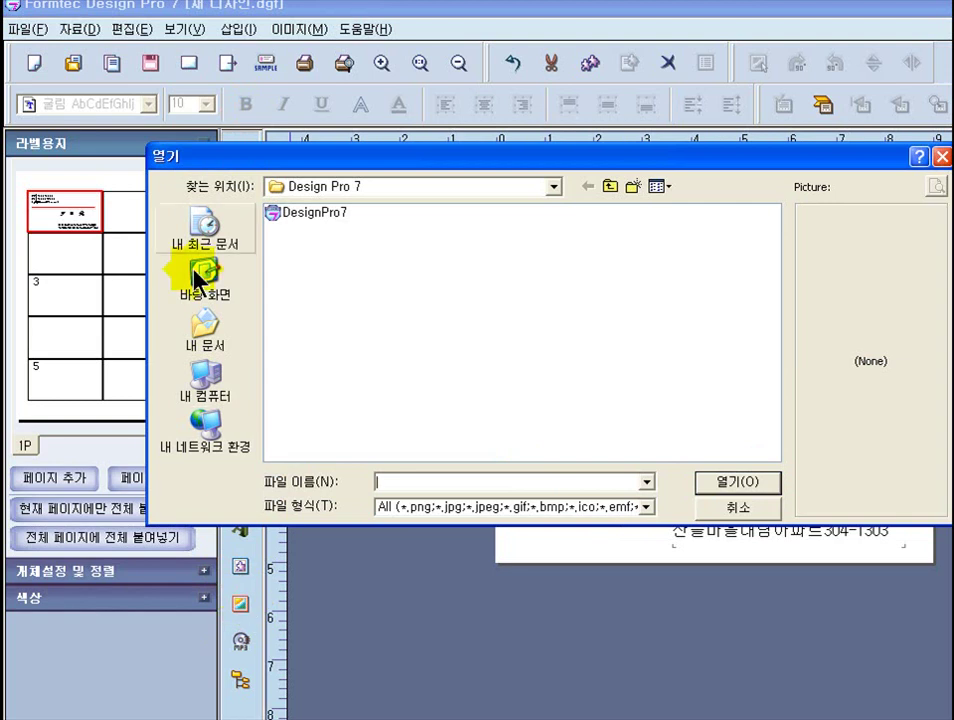
left_click_drag(374, 159, 248, 52)
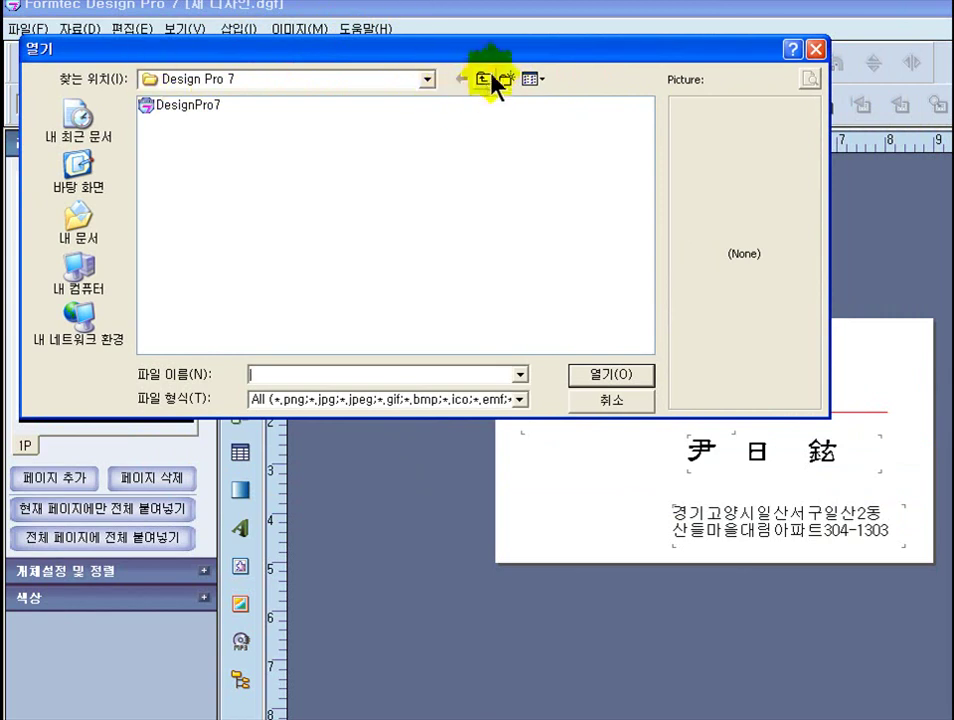
left_click(483, 80)
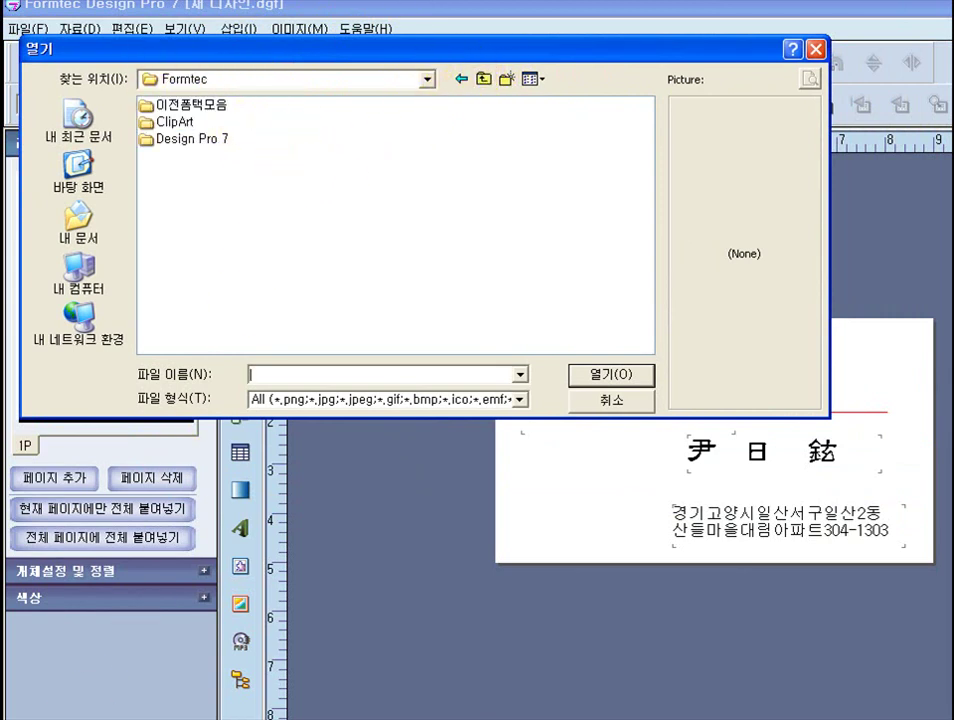
key("Escape")
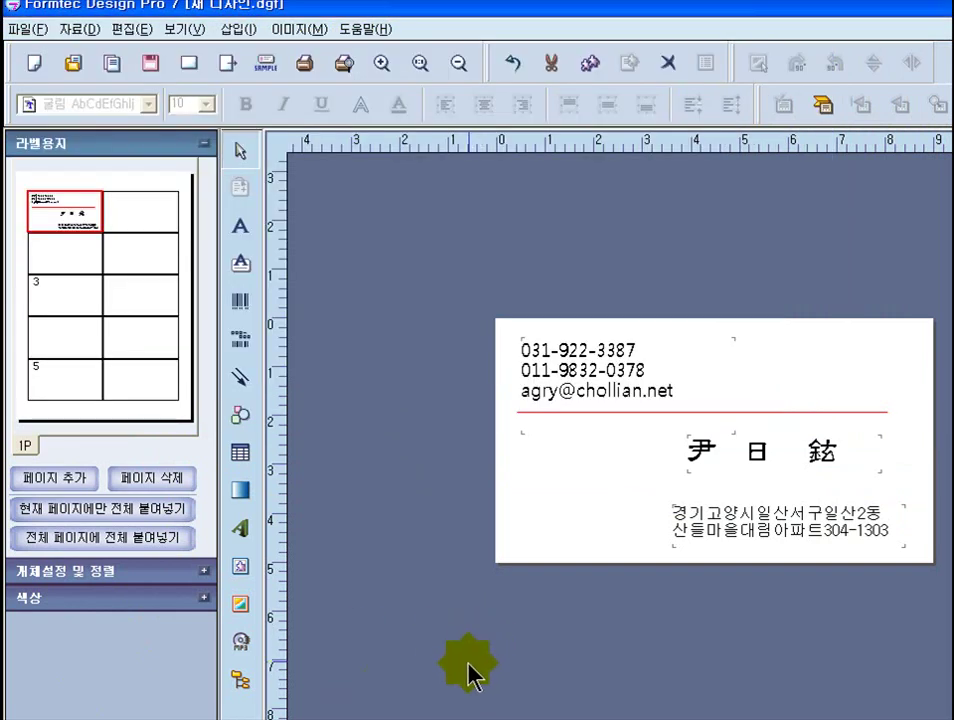
- Browse to 바탕 화면 and choose the portrait JPG as the card's image
left_click(241, 605)
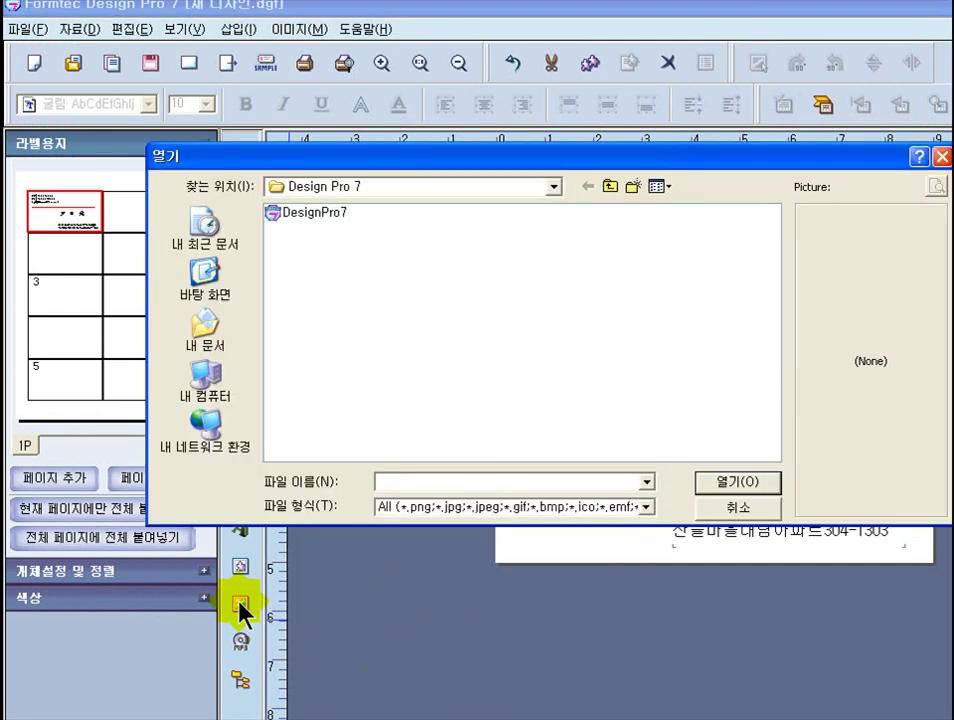
left_click(554, 188)
left_click_drag(561, 330, 556, 220)
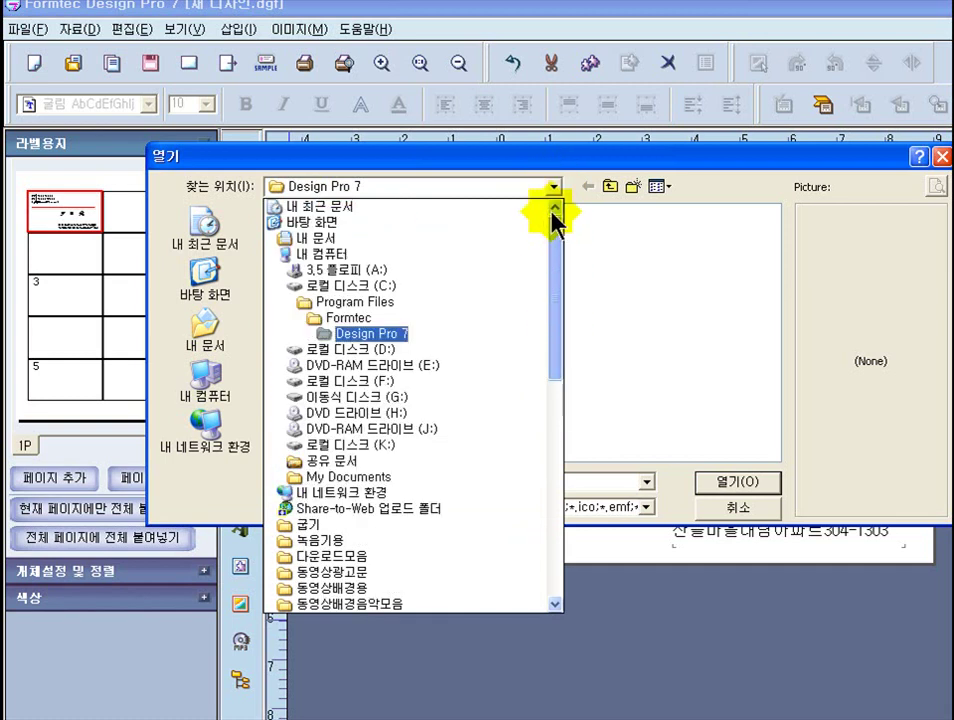
left_click(338, 233)
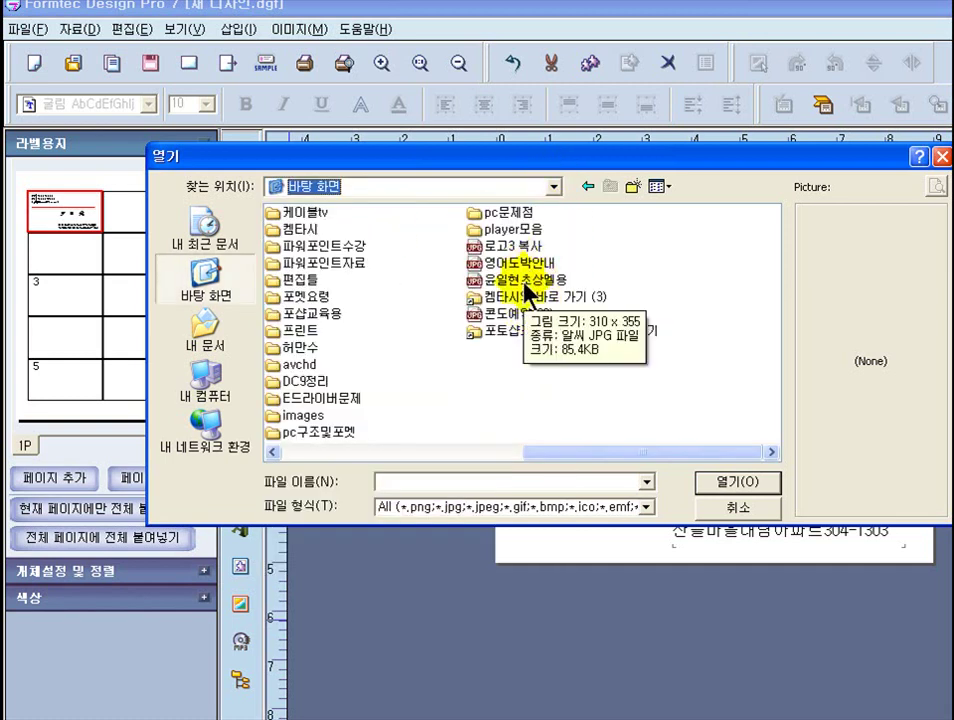
double_click(528, 280)
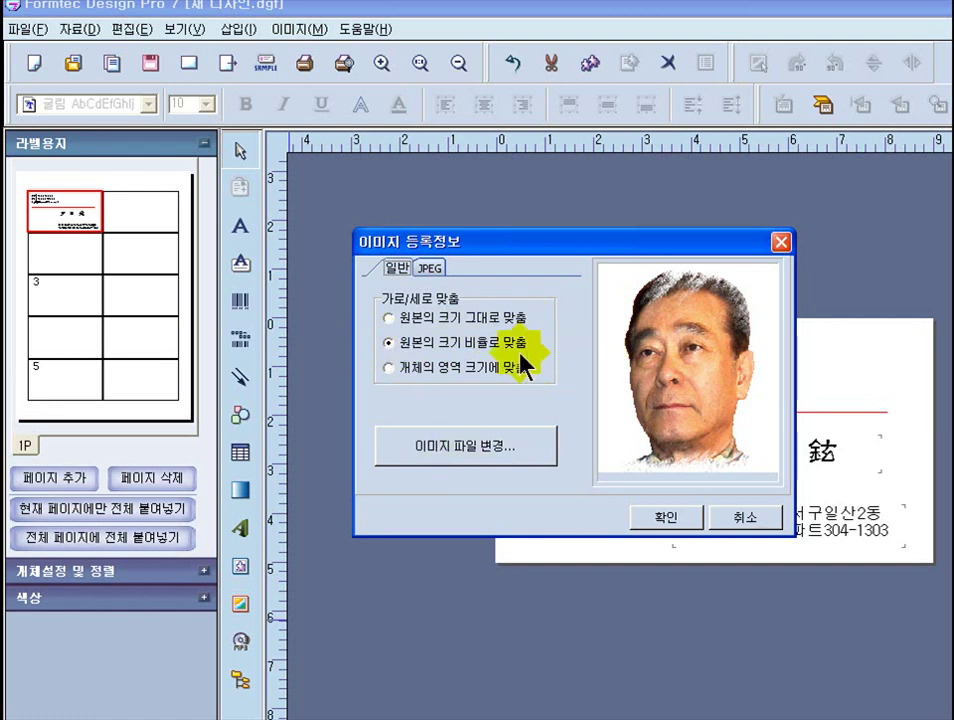
- Place the portrait photo, shrink it, and fit it below the red line at lower left
left_click(660, 522)
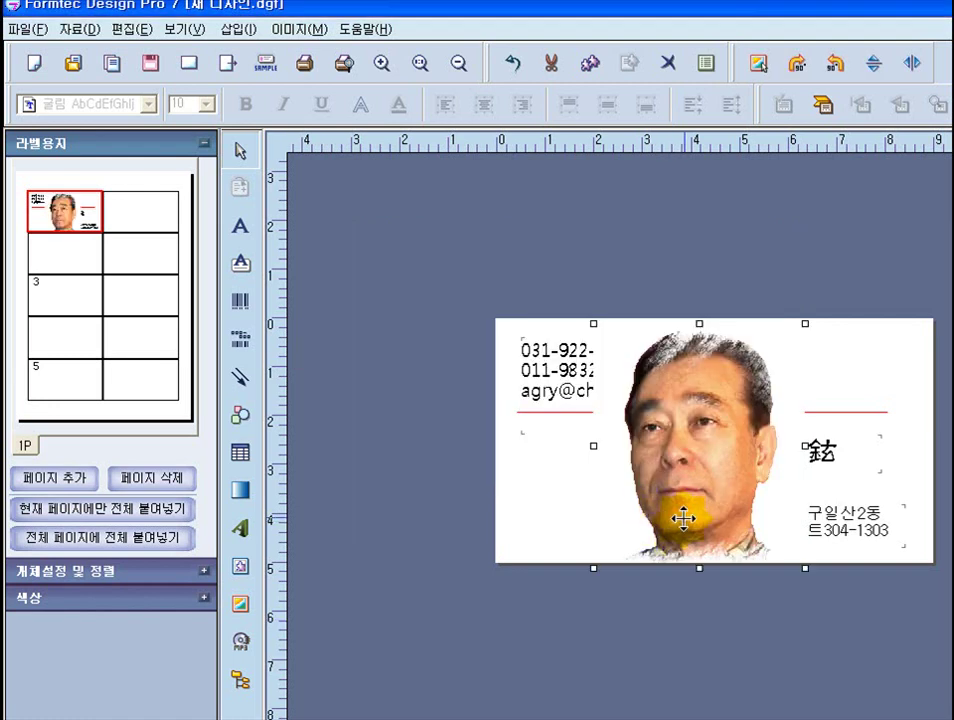
left_click_drag(701, 398, 623, 422)
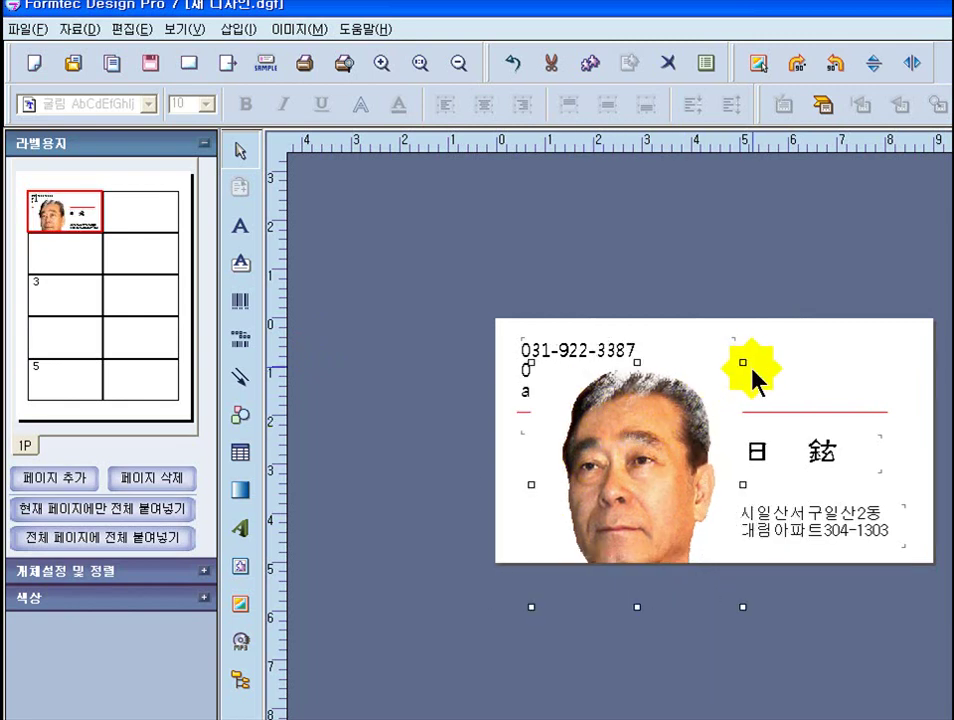
left_click_drag(743, 363, 639, 485)
left_click_drag(578, 517, 628, 405)
left_click_drag(737, 418, 673, 356)
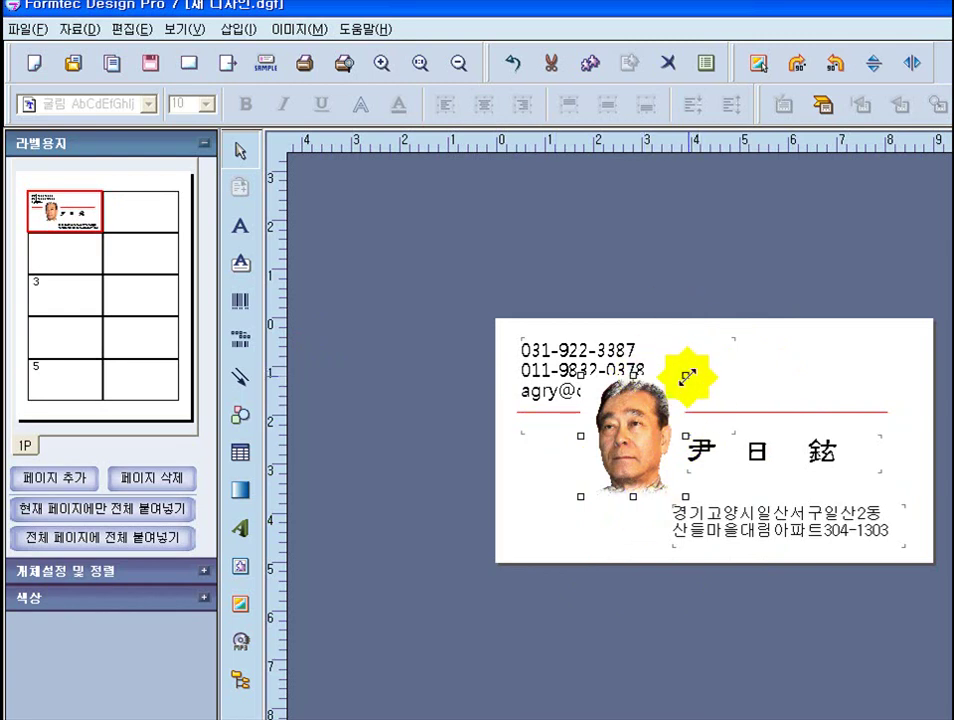
left_click_drag(688, 377, 600, 500)
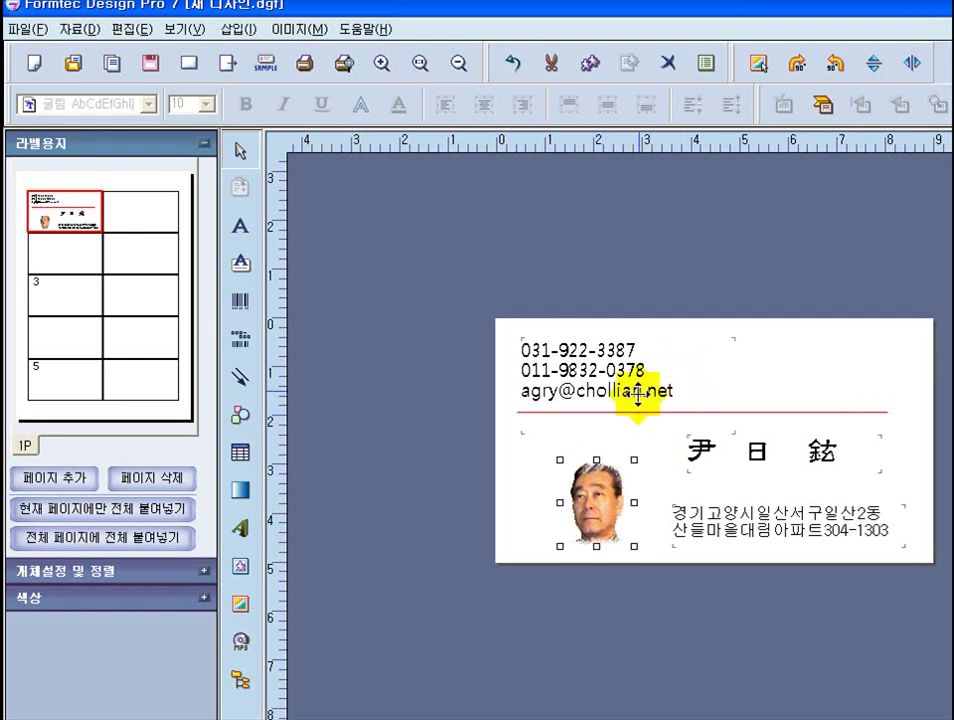
left_click_drag(612, 546, 595, 464)
left_click_drag(581, 467, 585, 479)
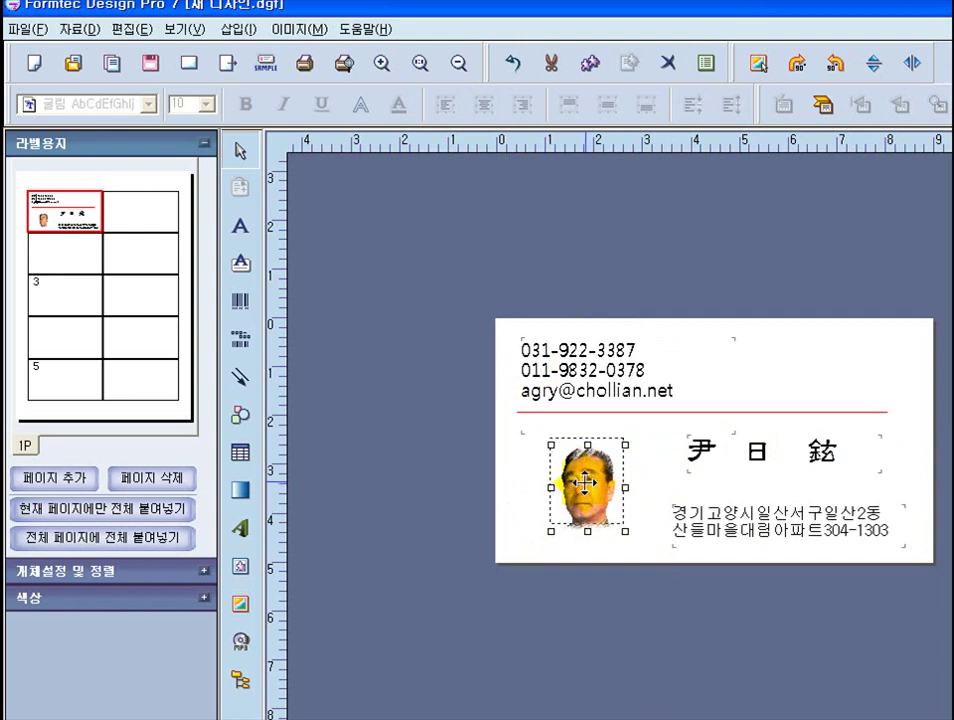
left_click_drag(590, 462, 590, 454)
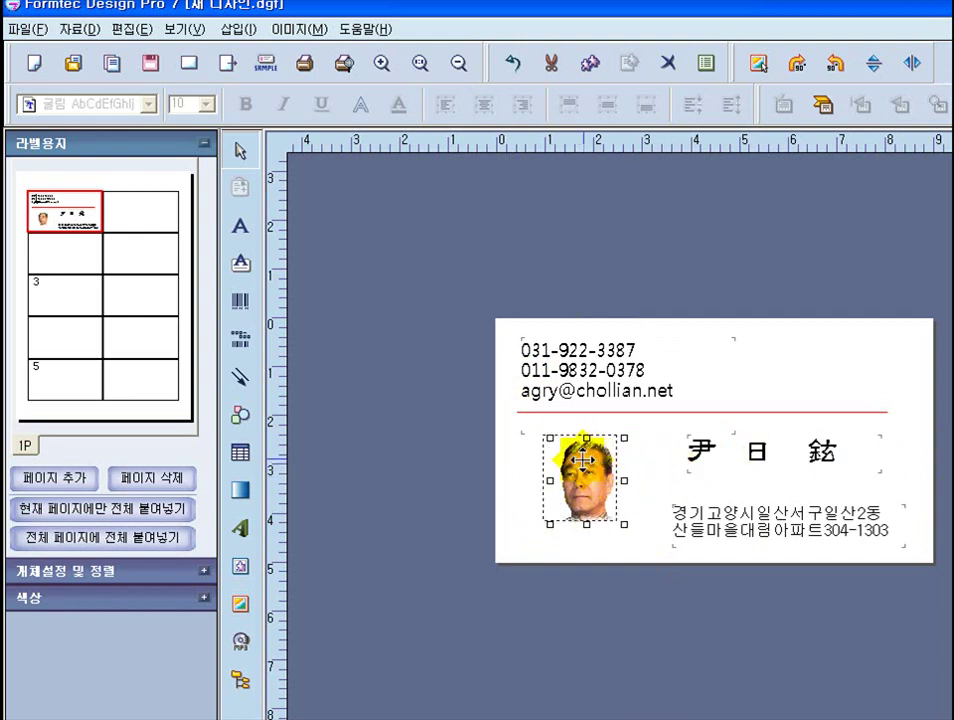
left_click(705, 252)
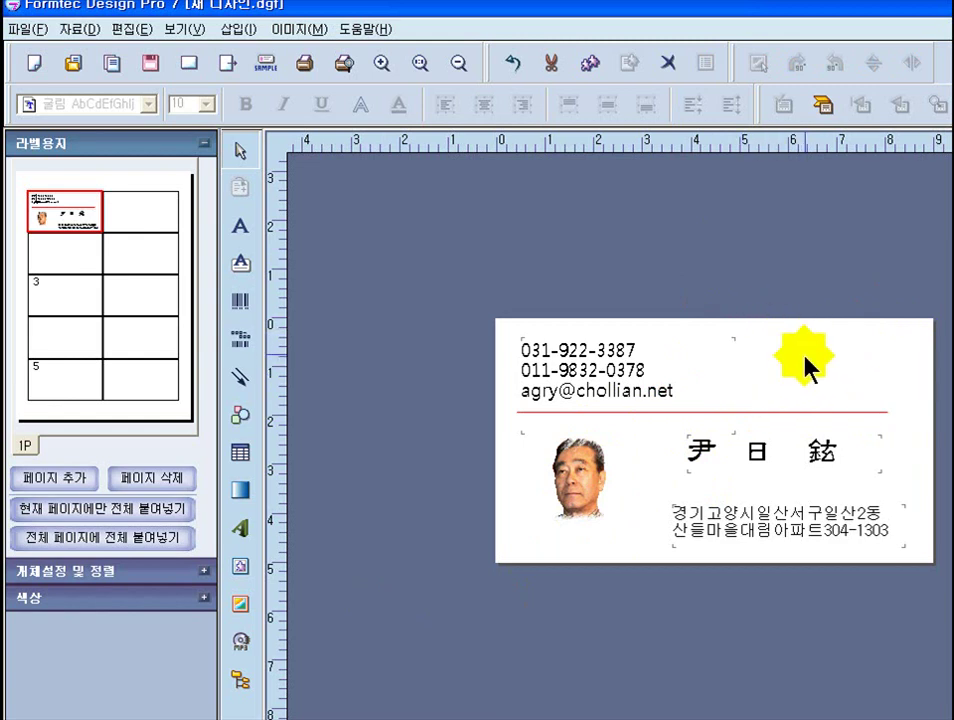
- Open the 07_Plants clip art folder in 미리 보기 thumbnail view and choose plant_06
left_click(241, 568)
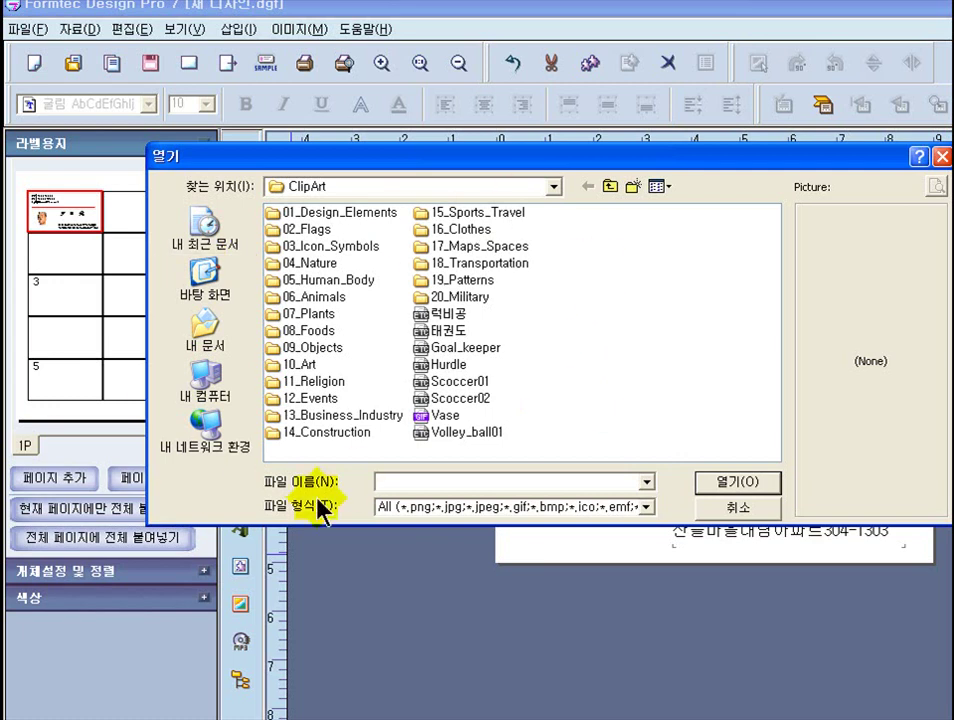
left_click(581, 265)
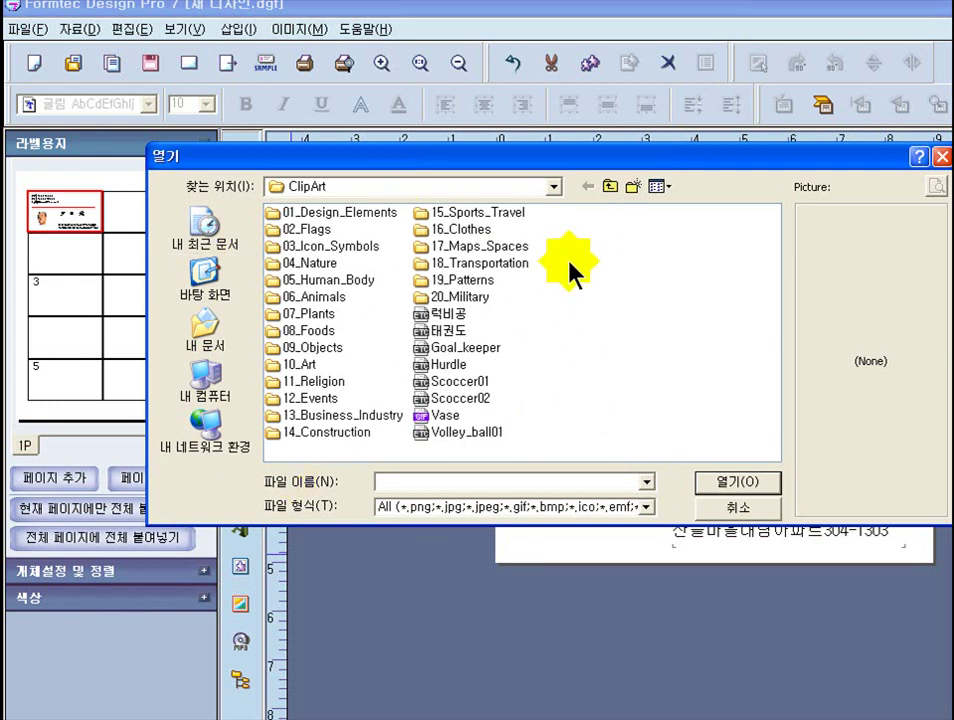
left_click(600, 279)
left_click(367, 247)
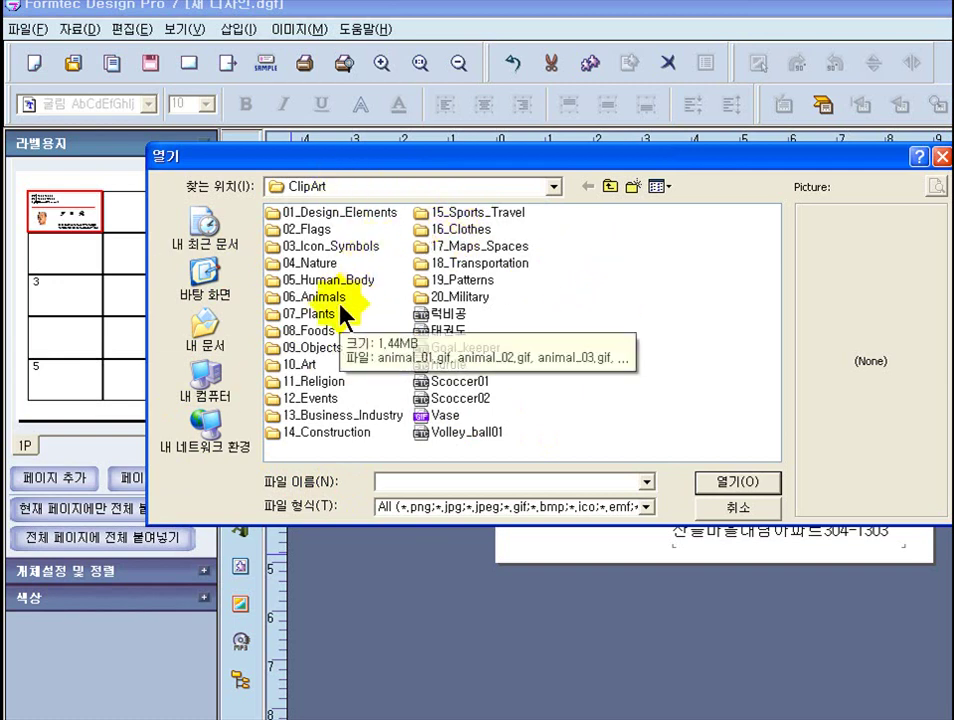
left_click(315, 317)
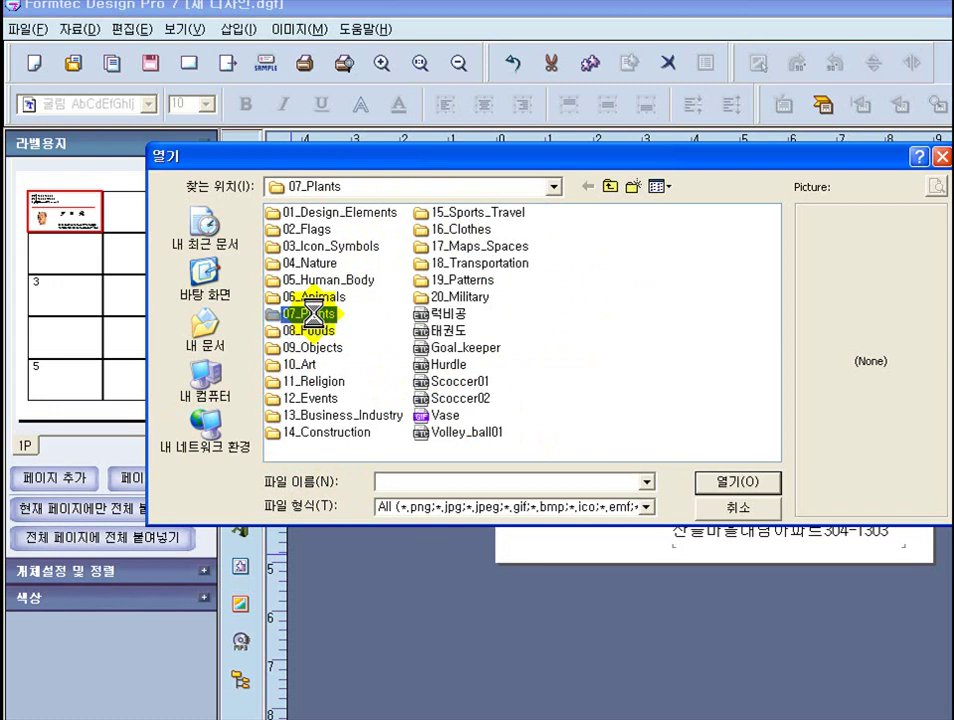
double_click(315, 318)
left_click(662, 187)
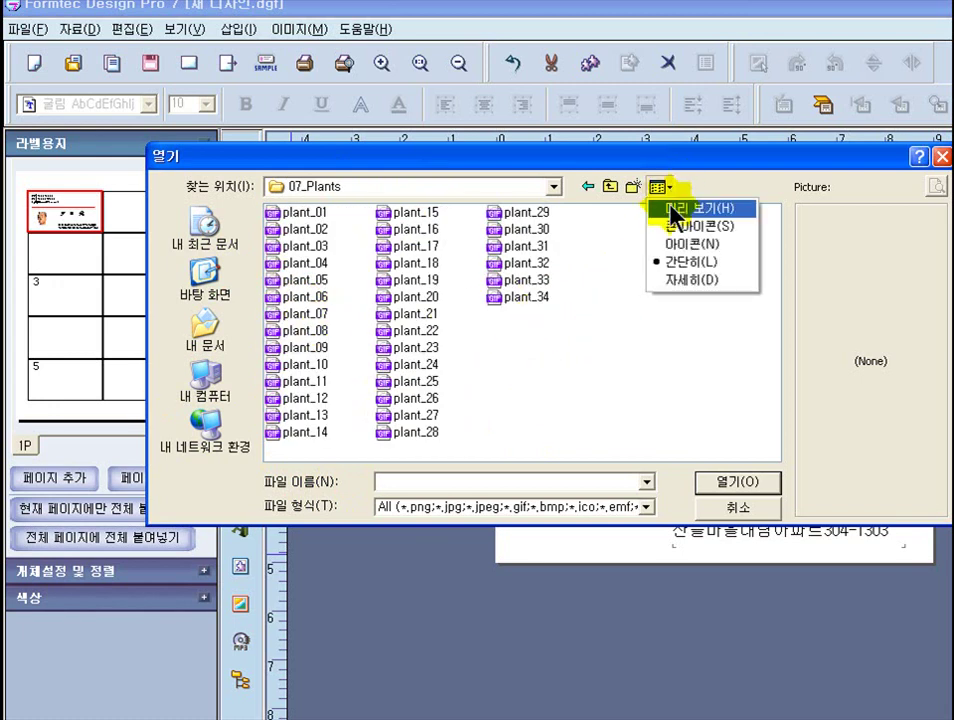
left_click(678, 209)
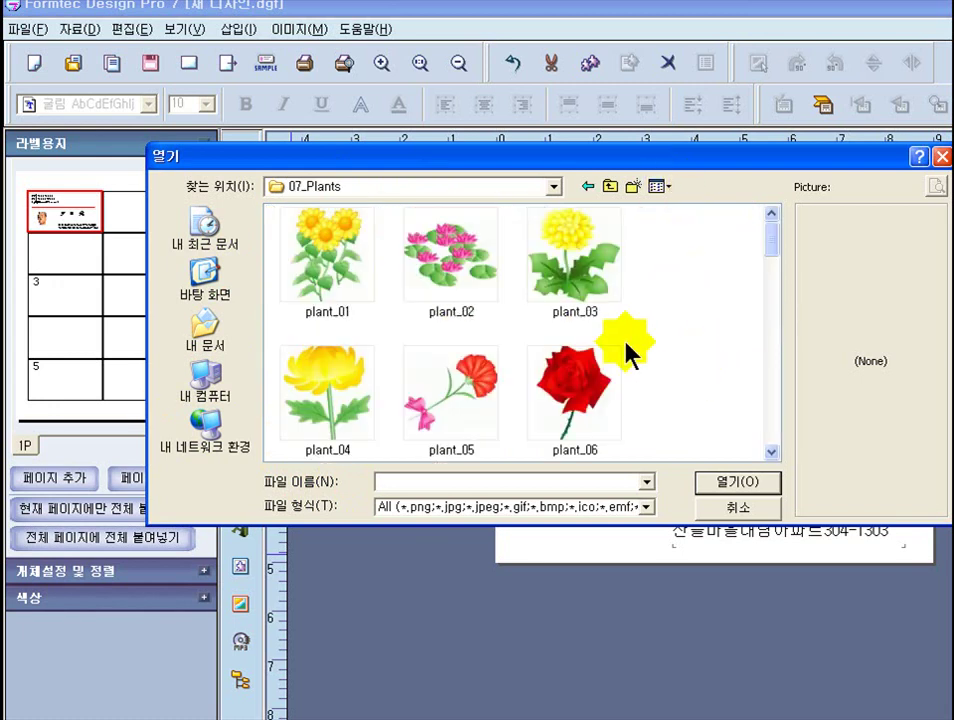
left_click_drag(772, 243, 718, 282)
mouse_move(774, 257)
left_mouse_down()
mouse_move(774, 270)
mouse_move(775, 256)
left_mouse_up()
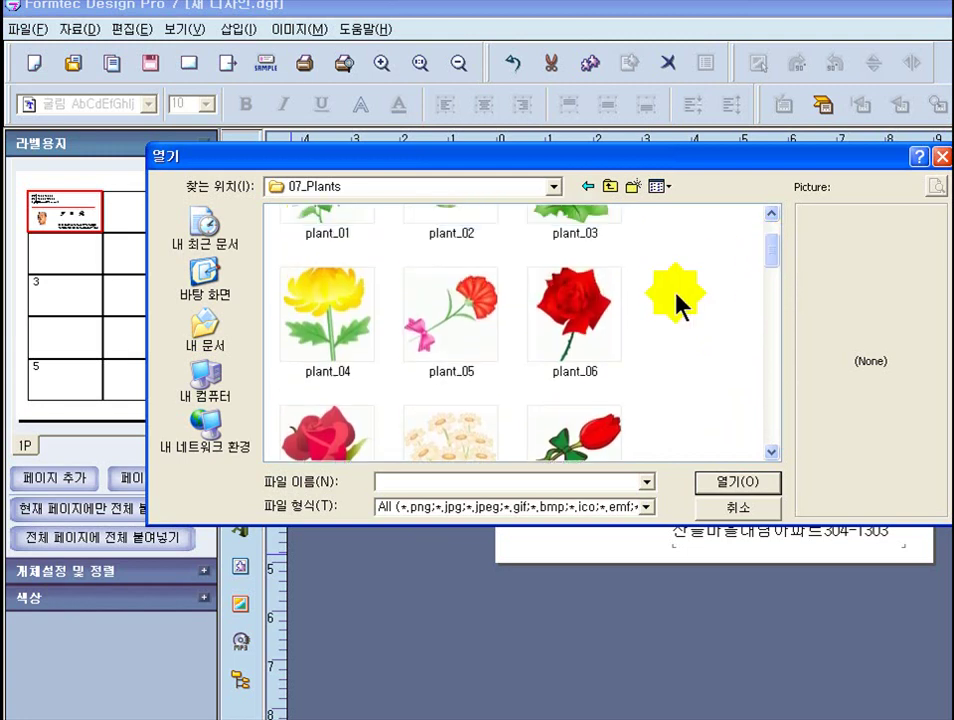
double_click(575, 304)
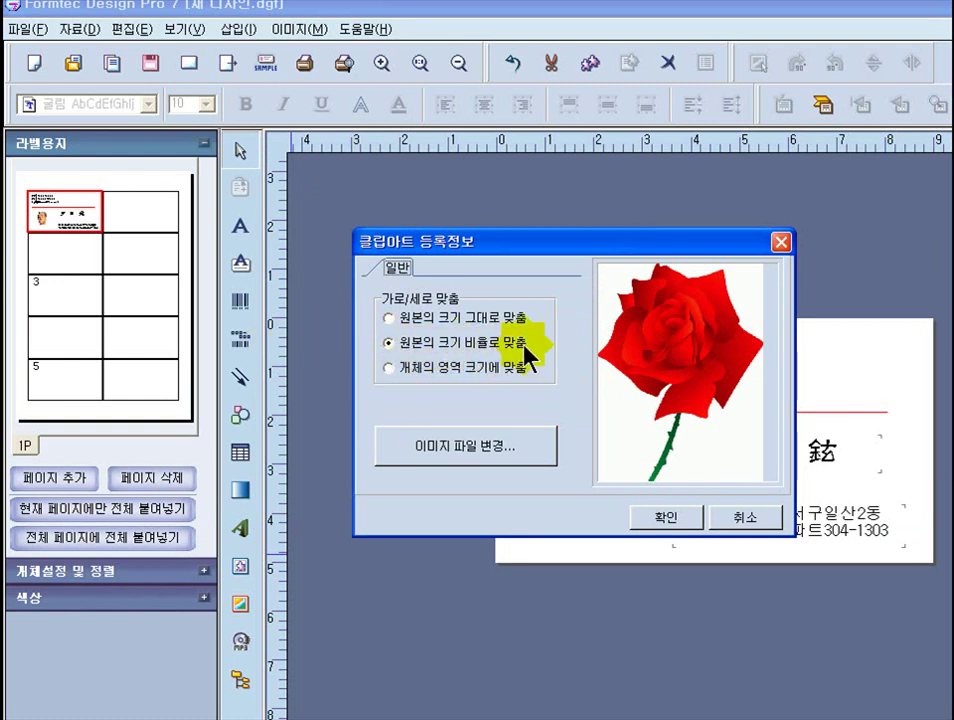
- Place the red rose on the card, moving it toward the right and resizing it
left_click(655, 527)
left_click_drag(670, 365, 795, 376)
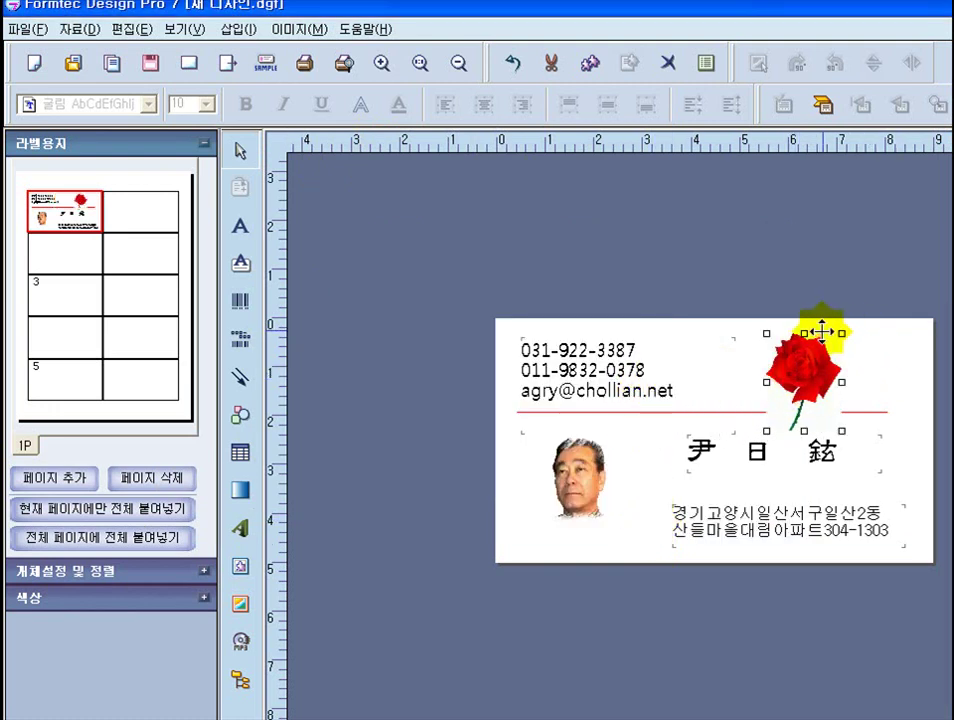
left_click_drag(842, 331, 849, 398)
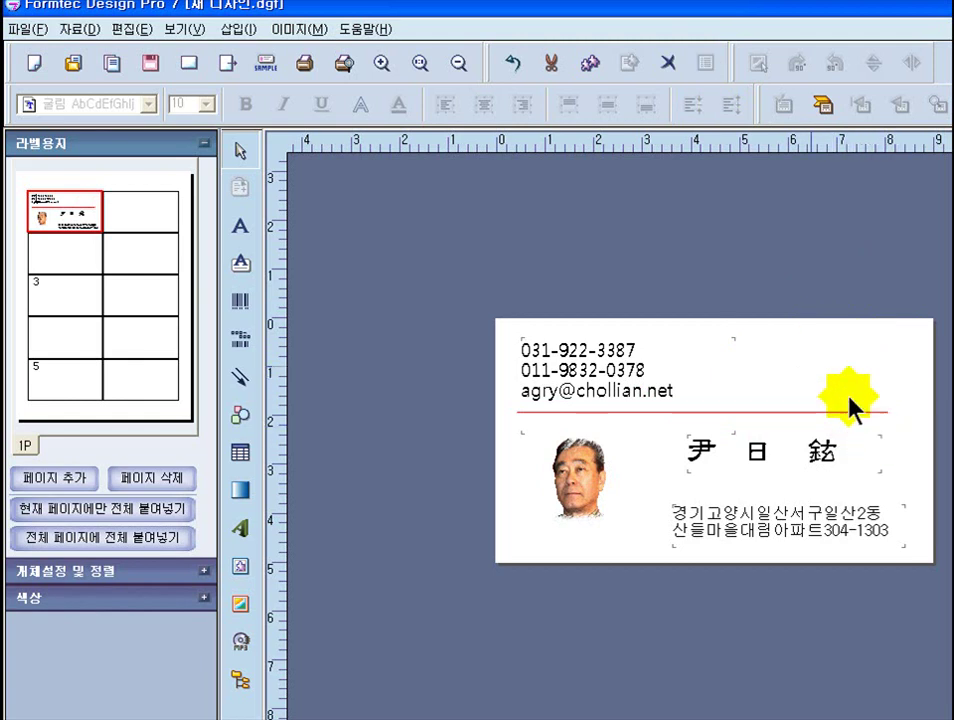
- Open 02_Flags in 미리 보기 thumbnail view and choose l_flag_korea
left_click(243, 568)
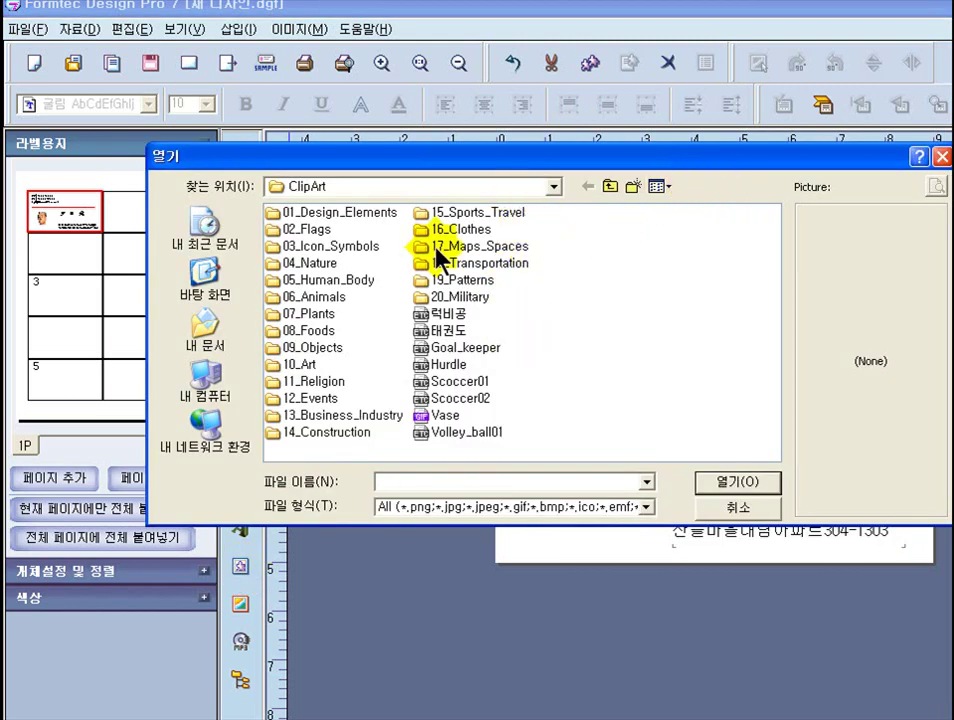
double_click(307, 230)
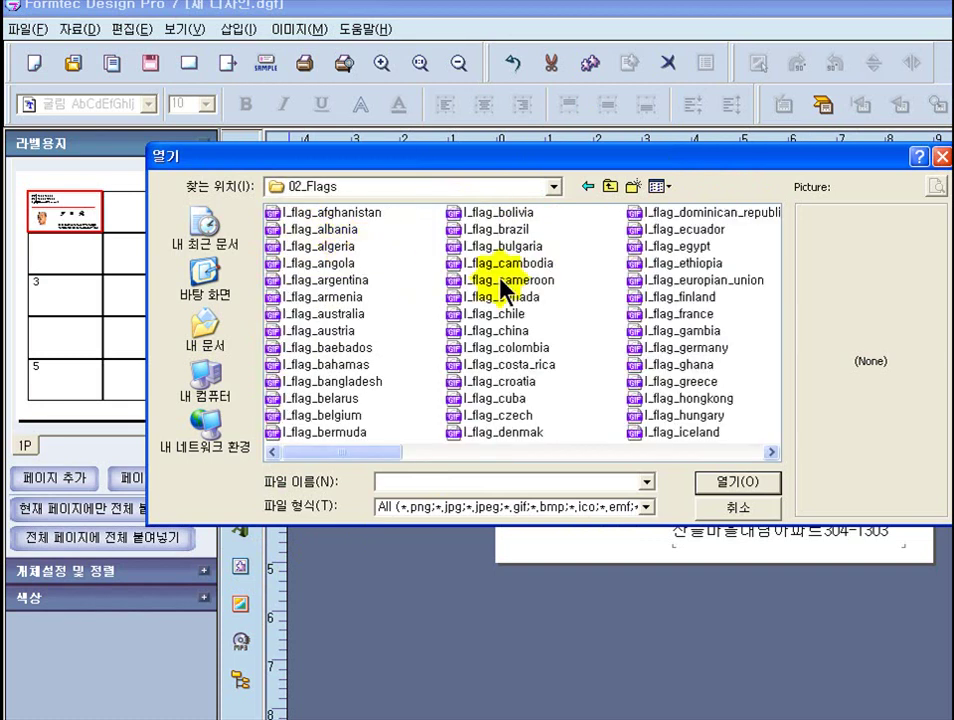
left_click(662, 187)
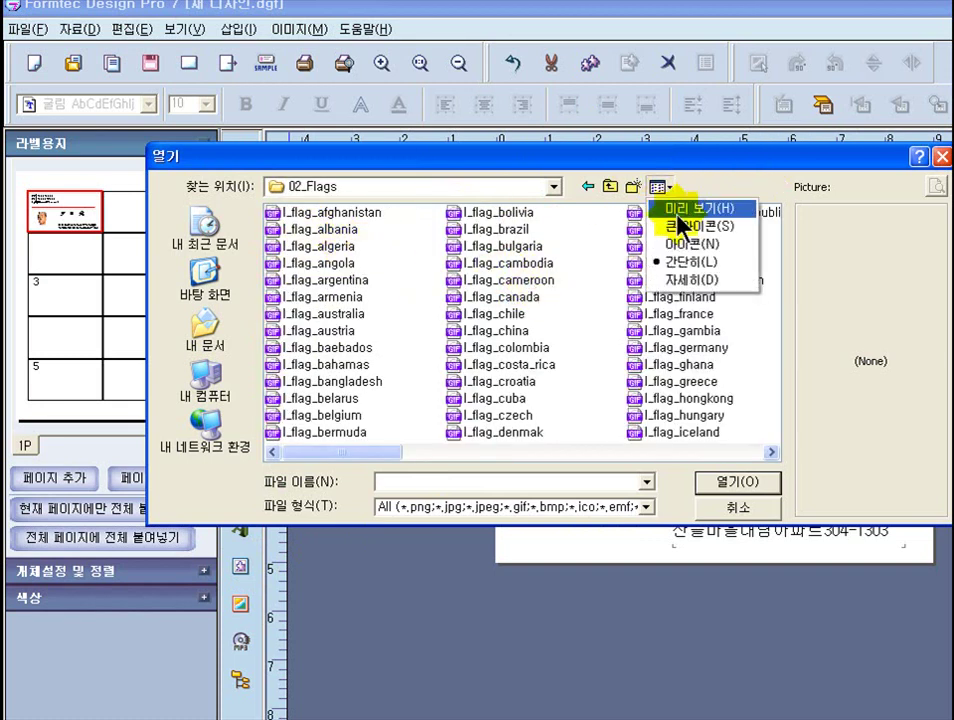
left_click(690, 208)
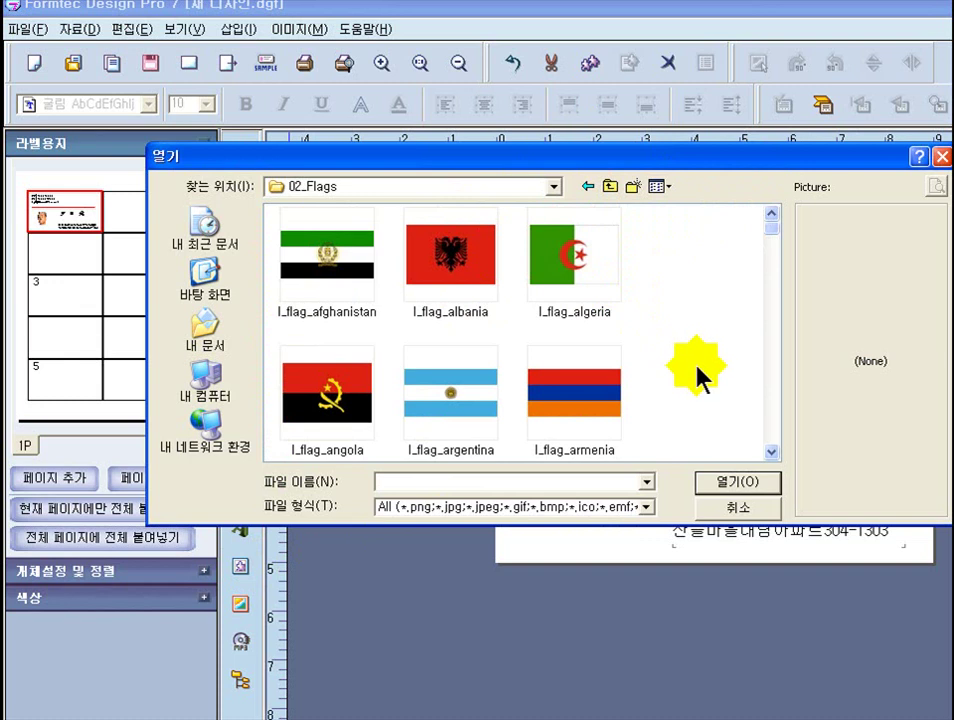
scroll(697, 375, "down", 2)
scroll(697, 378, "down", 6)
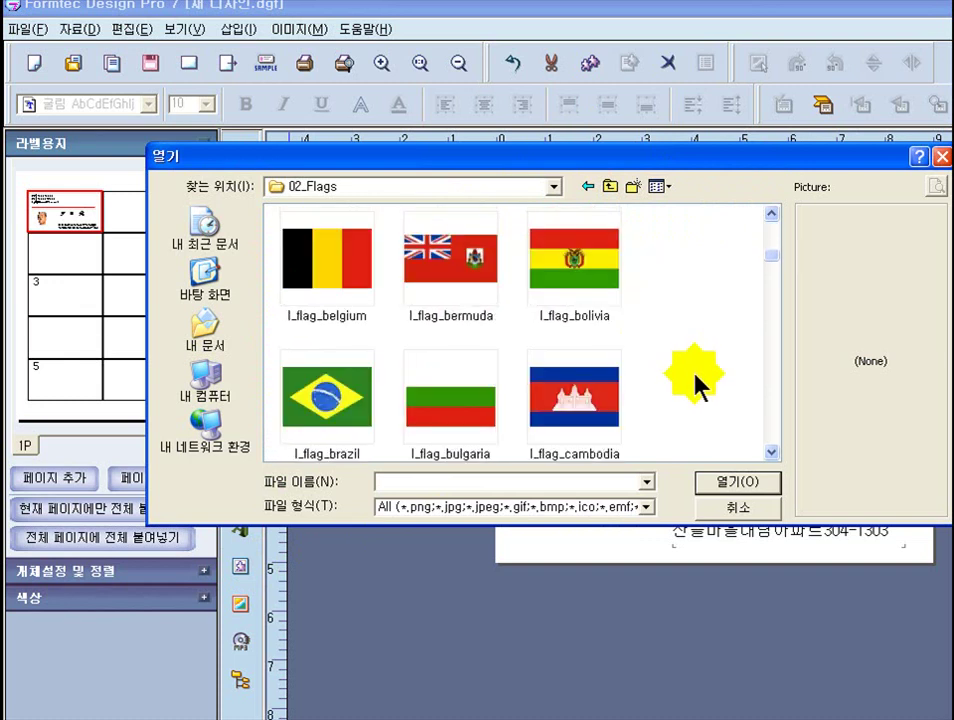
scroll(693, 381, "down", 7)
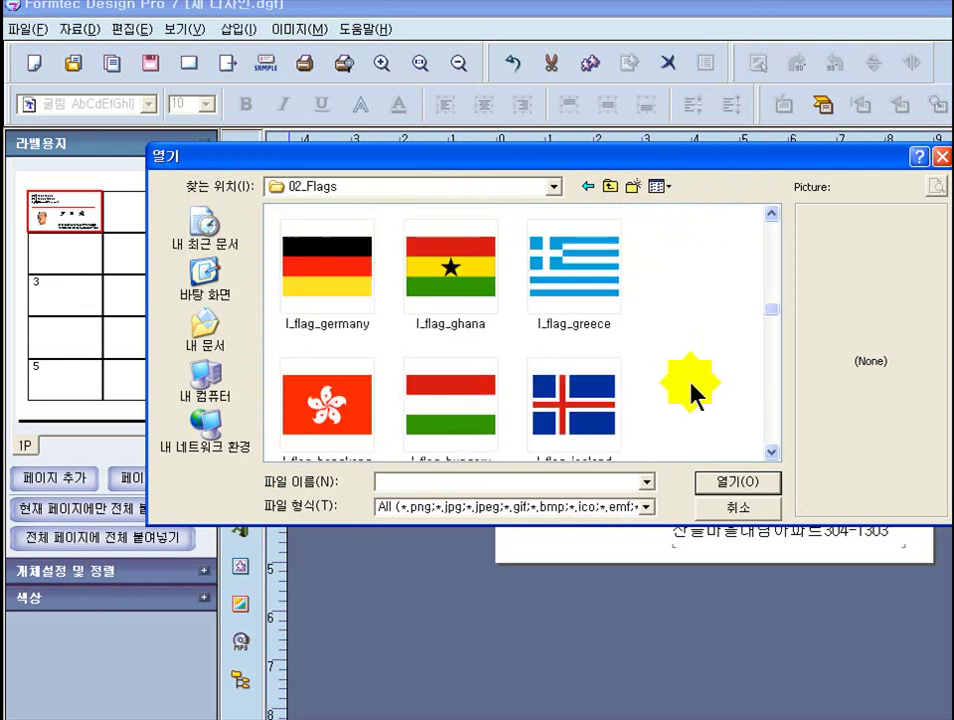
scroll(693, 393, "down", 1)
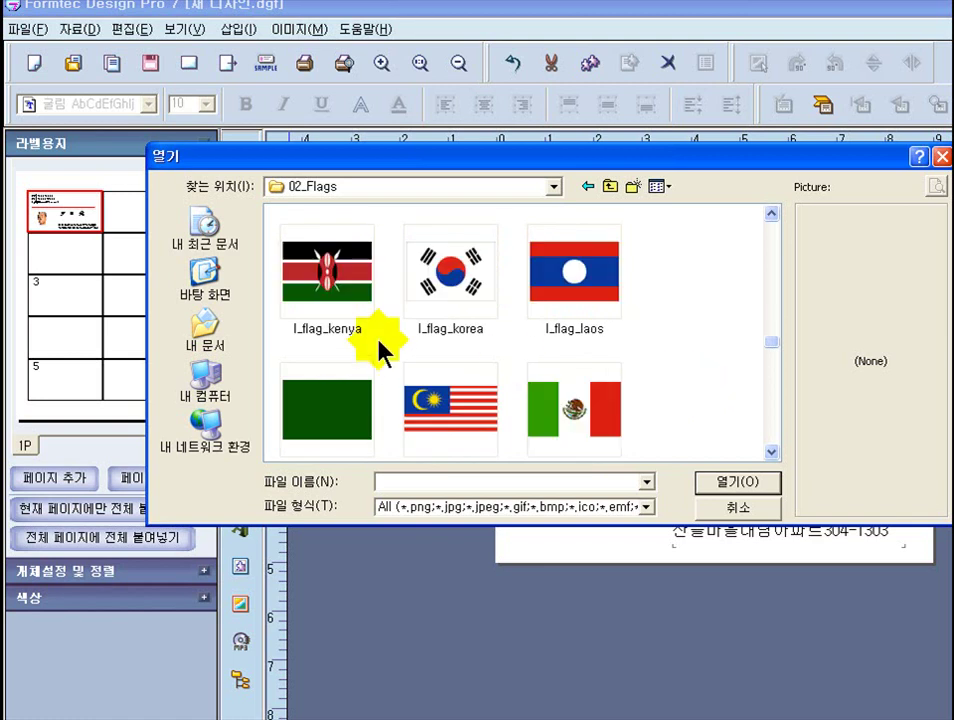
double_click(449, 275)
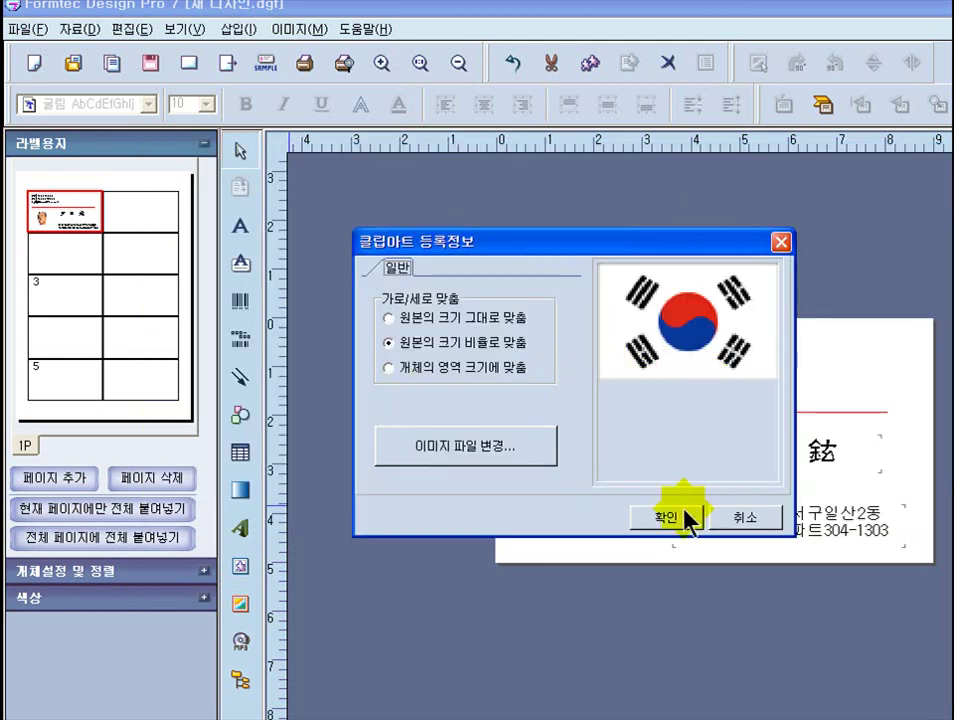
- Place the Korean flag, shrinking it and setting it at the card's upper right
left_click(668, 517)
left_click_drag(702, 379, 735, 390)
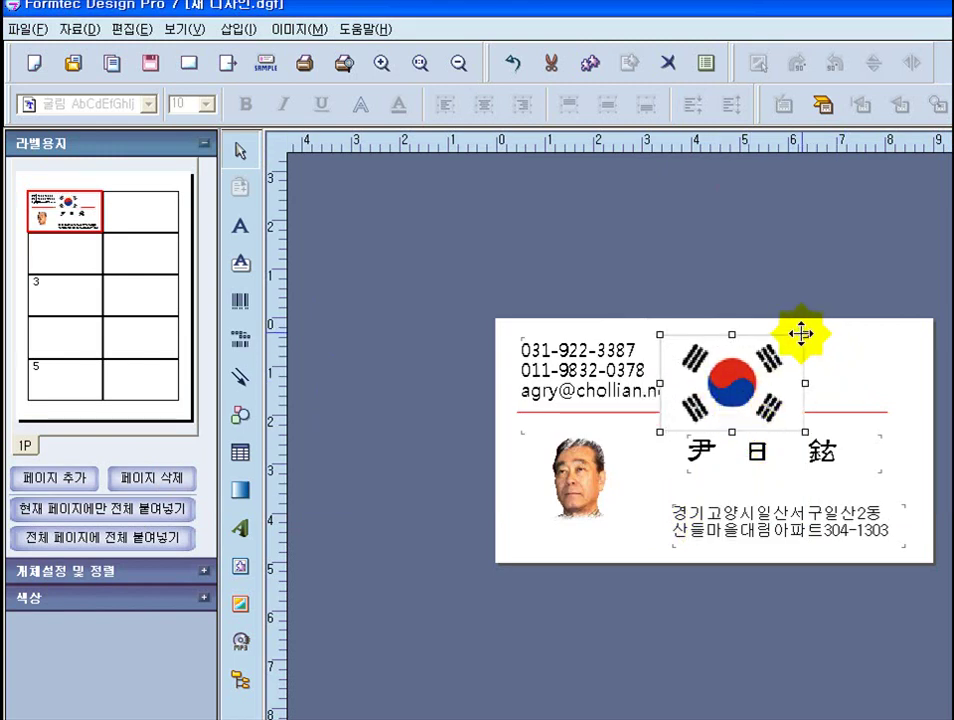
left_click_drag(804, 333, 796, 371)
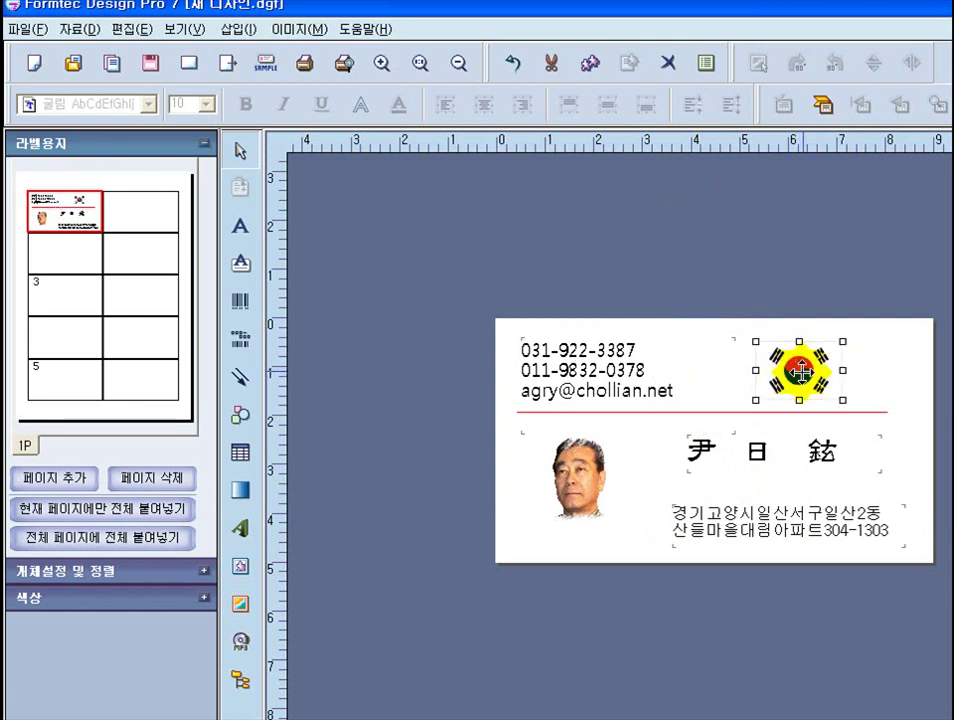
left_click(660, 255)
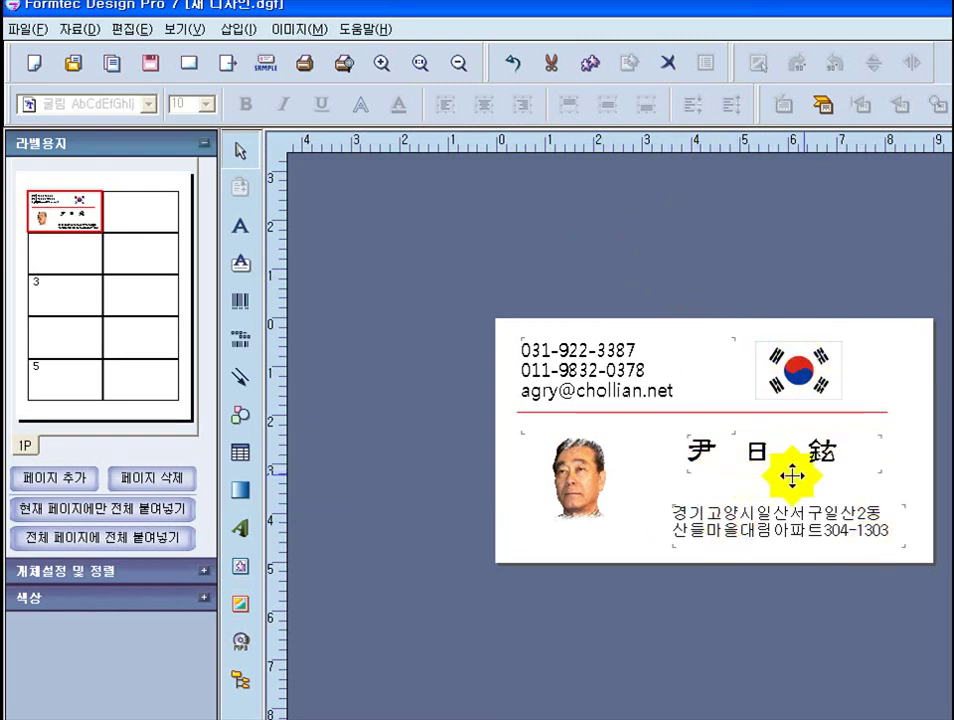
- Drag the name text box up so it sits just beneath the red divider line
left_click(713, 451)
double_click(704, 451)
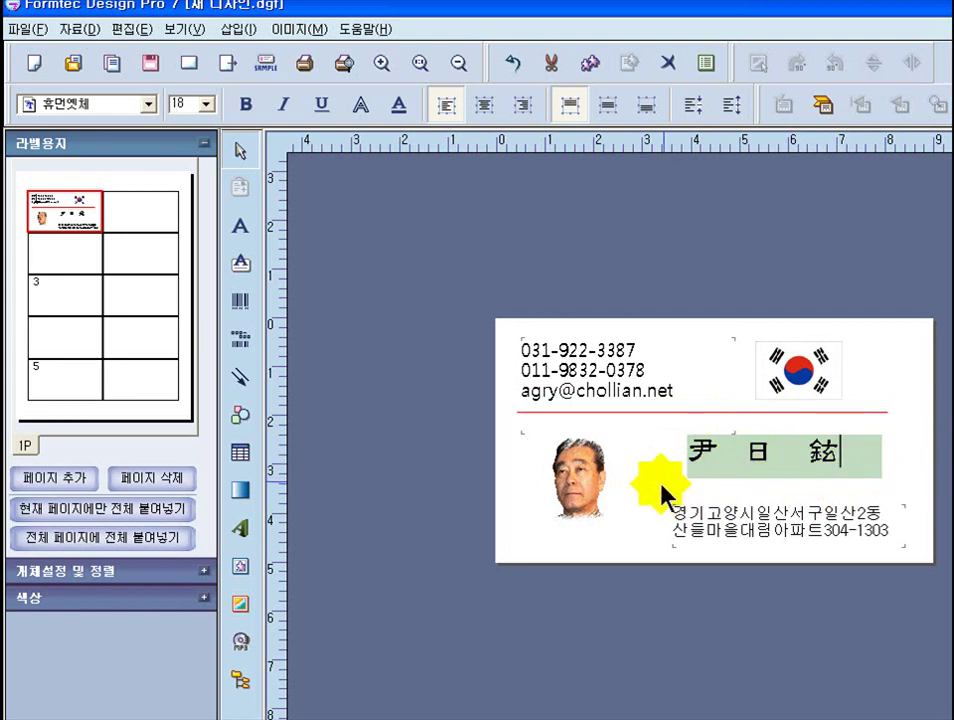
left_click(860, 428)
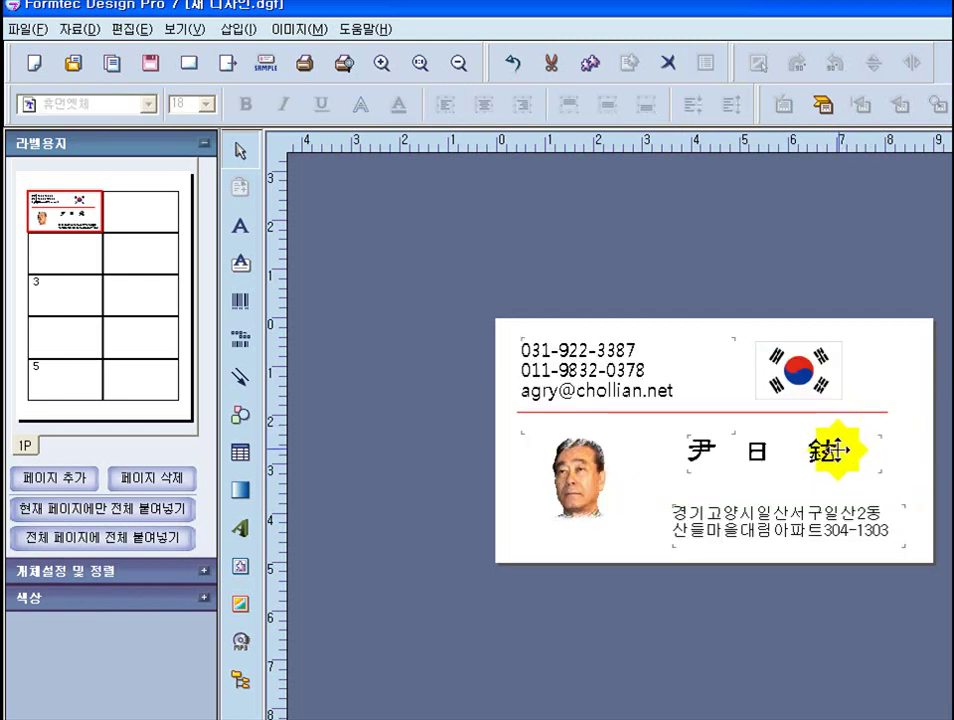
left_click_drag(836, 451, 826, 428)
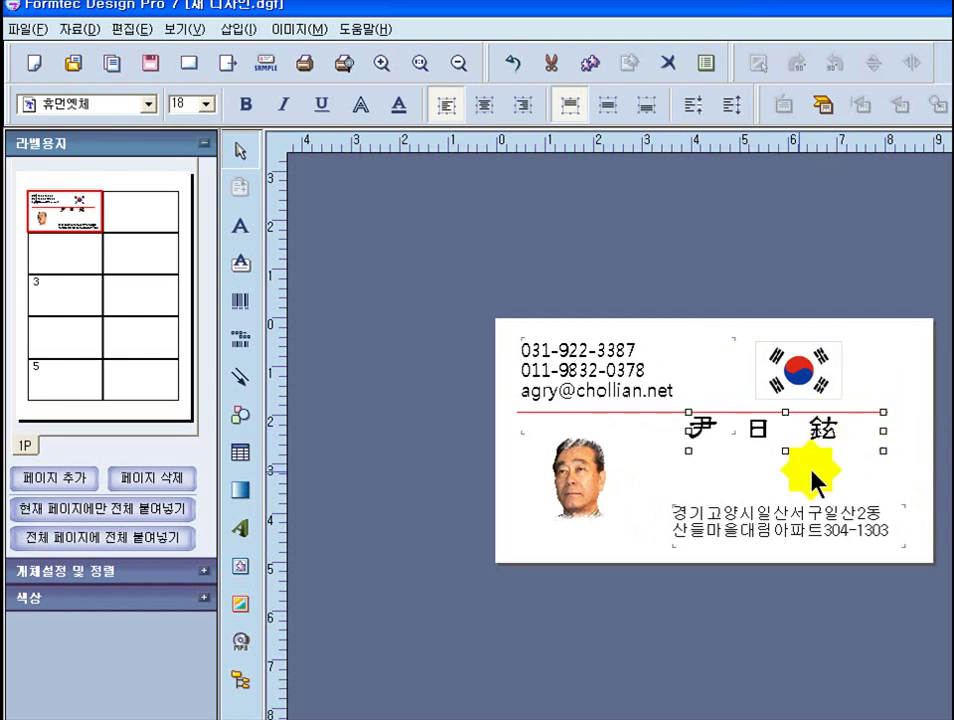
- Add a text box on the card and type the romanized name into it
left_click(240, 230)
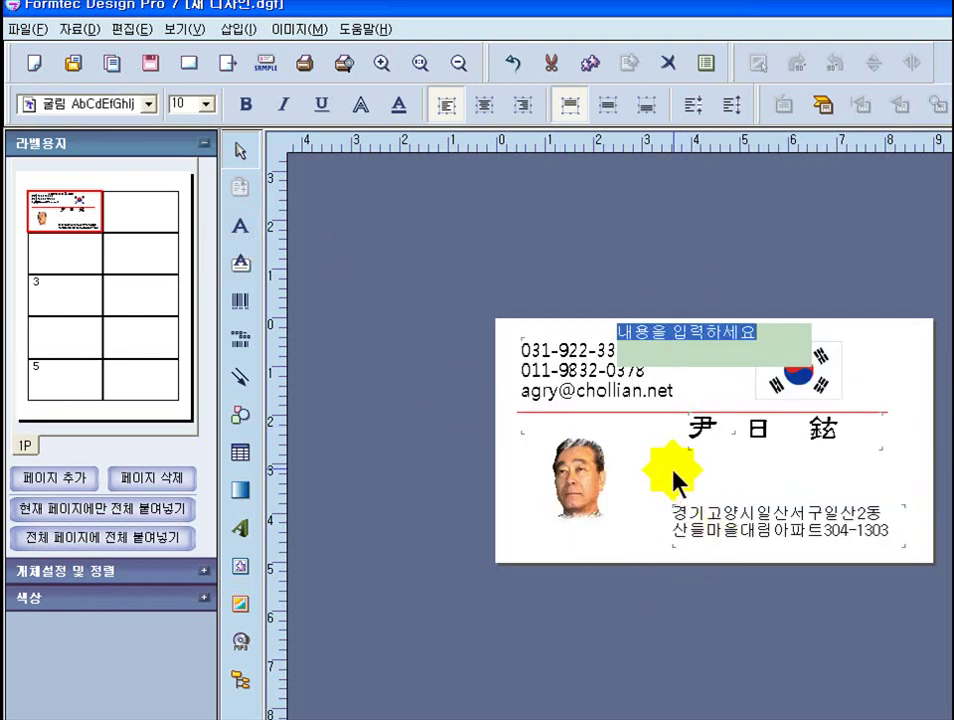
left_click(718, 479)
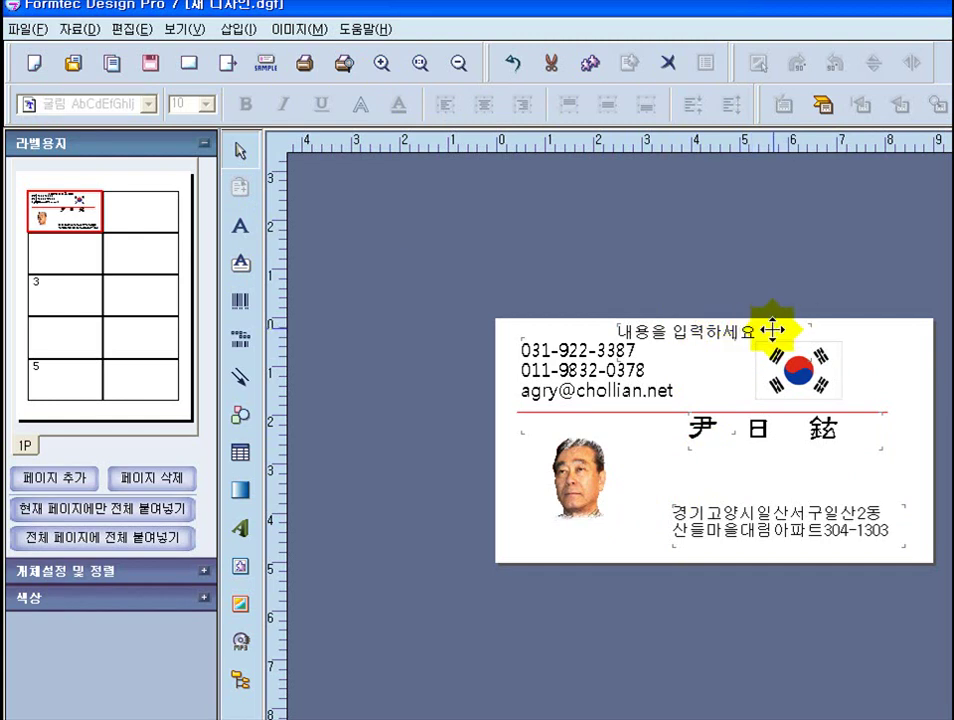
left_click(772, 330)
double_click(773, 333)
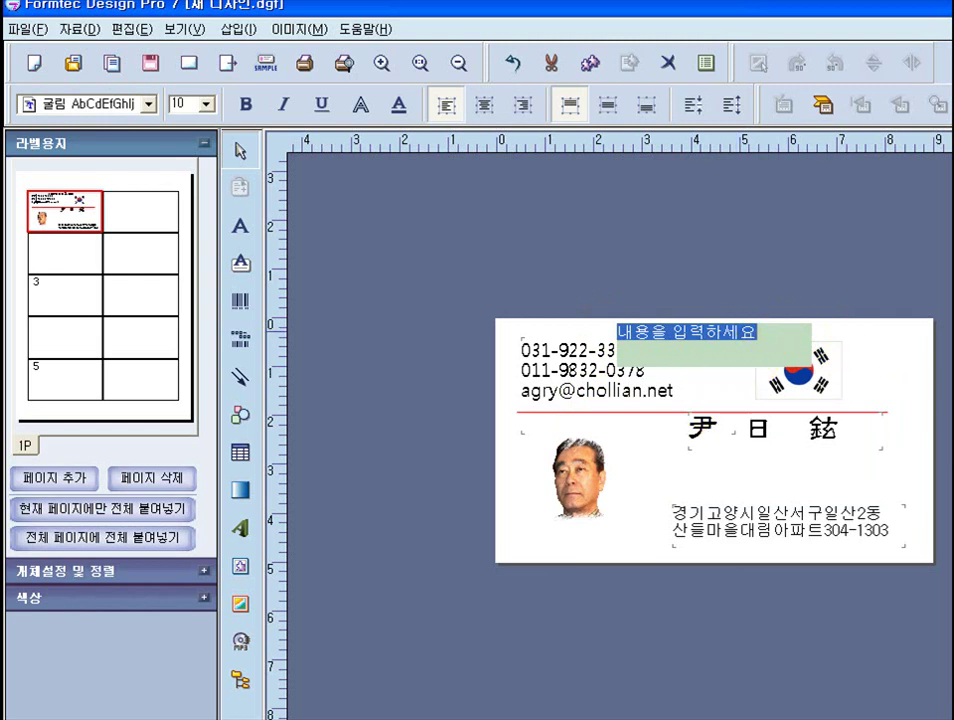
type("y")
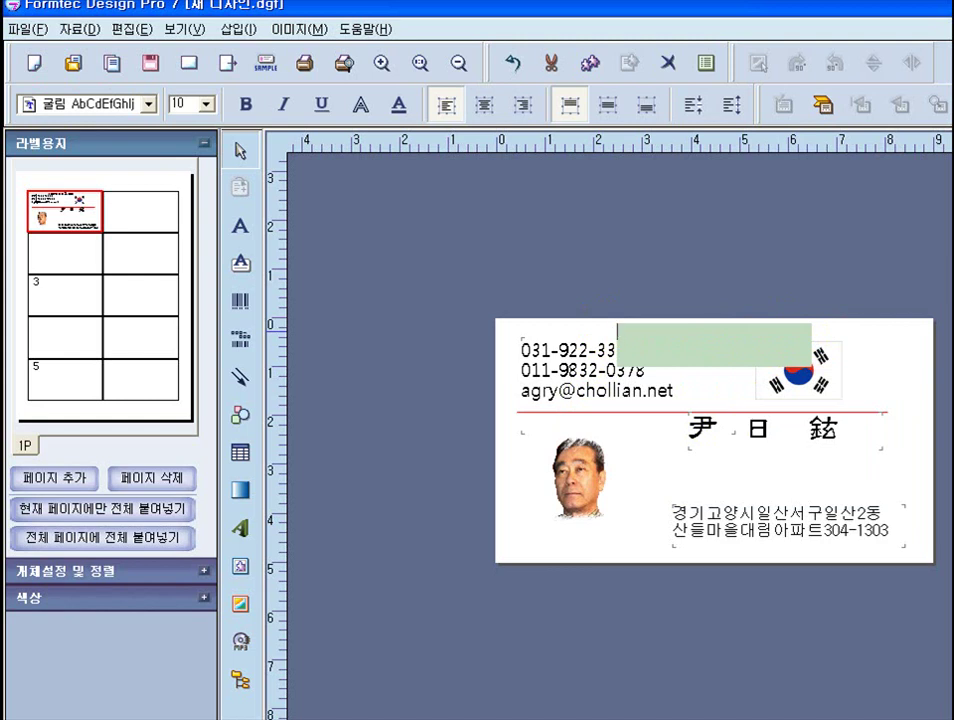
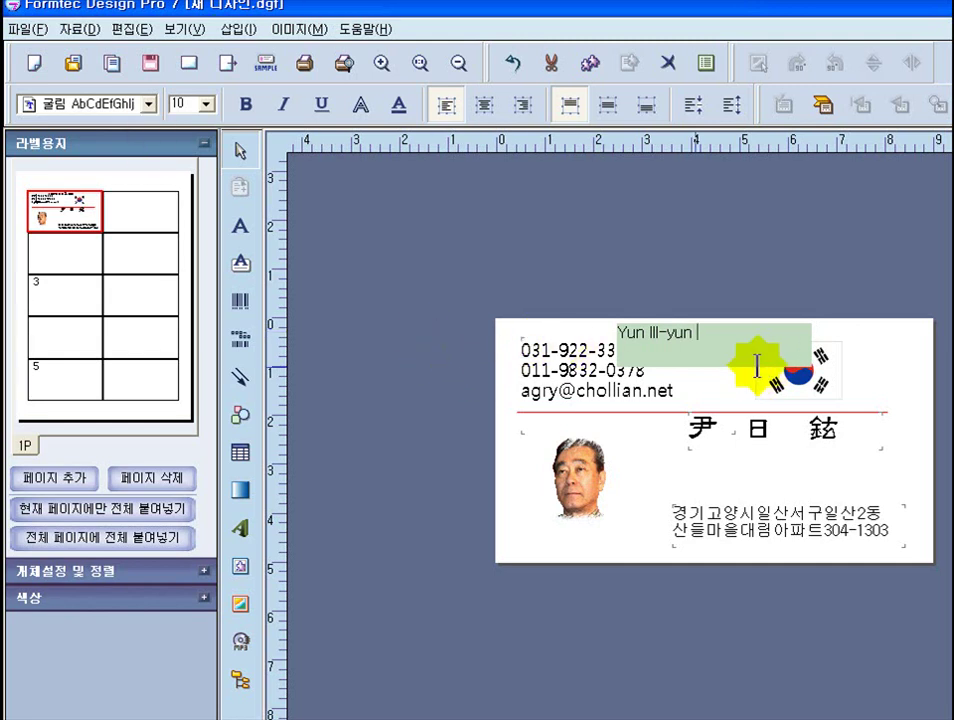
- Move the romanized name text directly beneath the hanja name
left_click(872, 355)
left_click(707, 336)
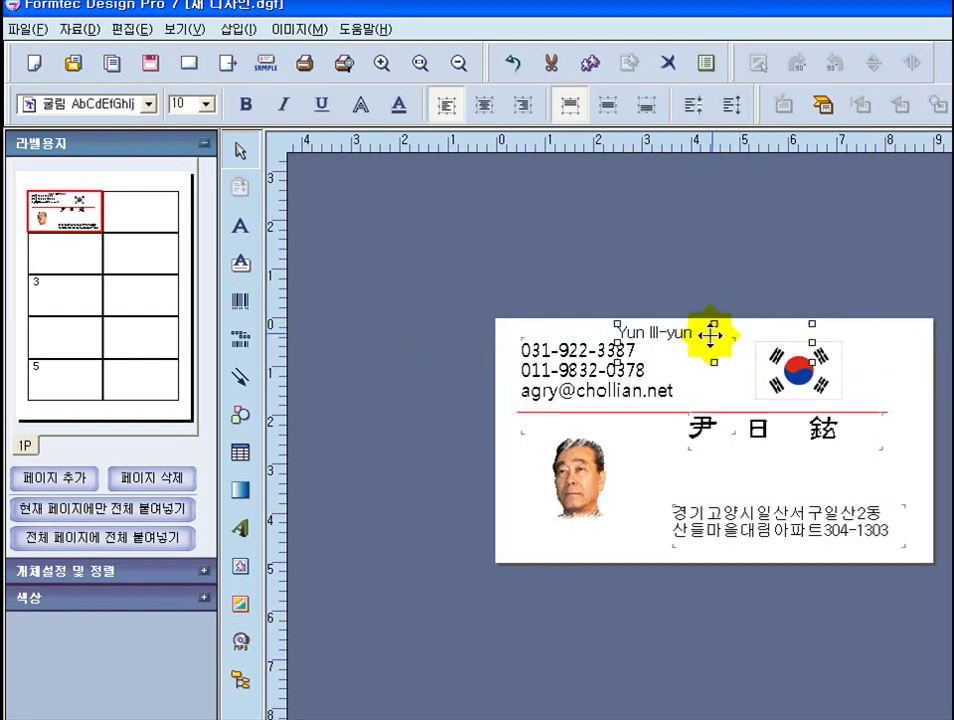
left_click_drag(711, 336, 775, 457)
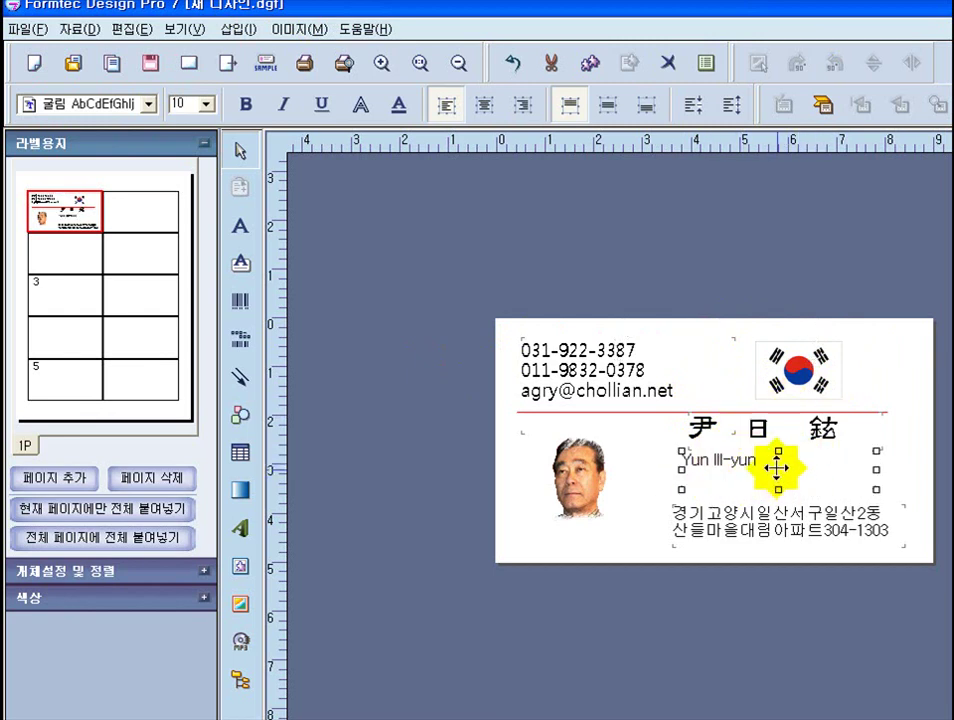
- Change the romanized name's font to Magneto after trying Lucida Sans options
right_click(778, 471)
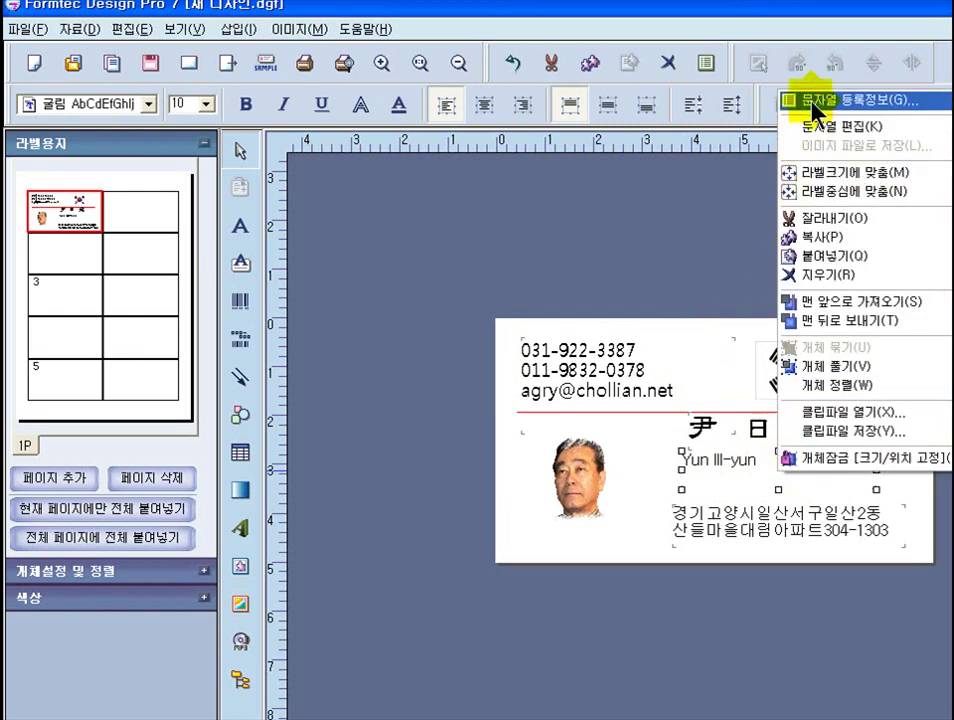
left_click(813, 100)
left_click_drag(652, 255, 427, 175)
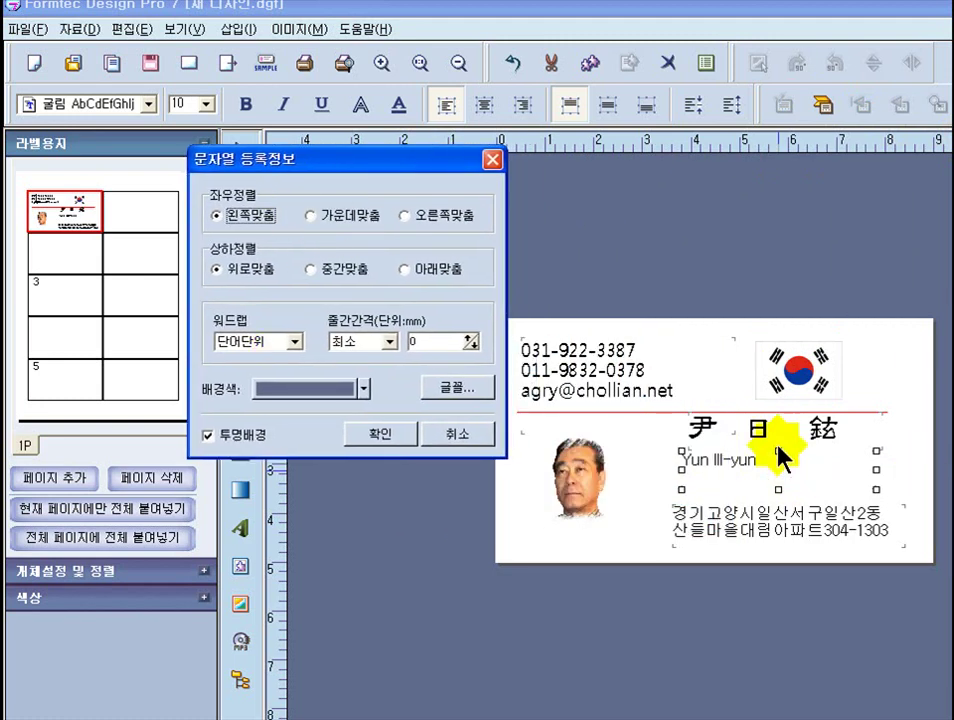
left_click(458, 390)
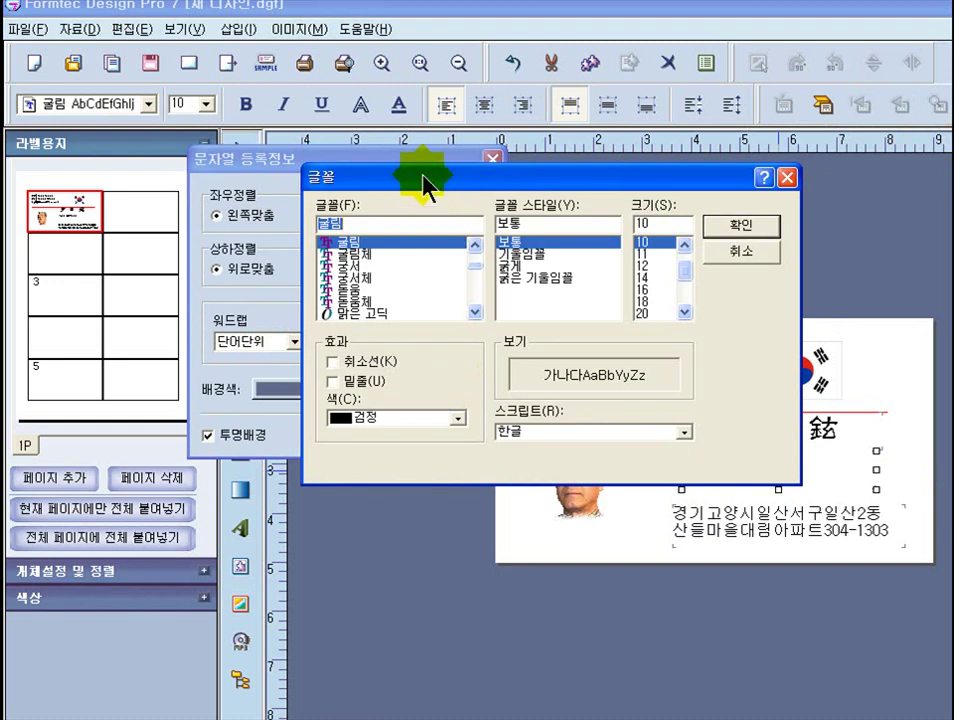
left_click_drag(426, 185, 264, 183)
left_click_drag(319, 268, 321, 286)
left_click(266, 288)
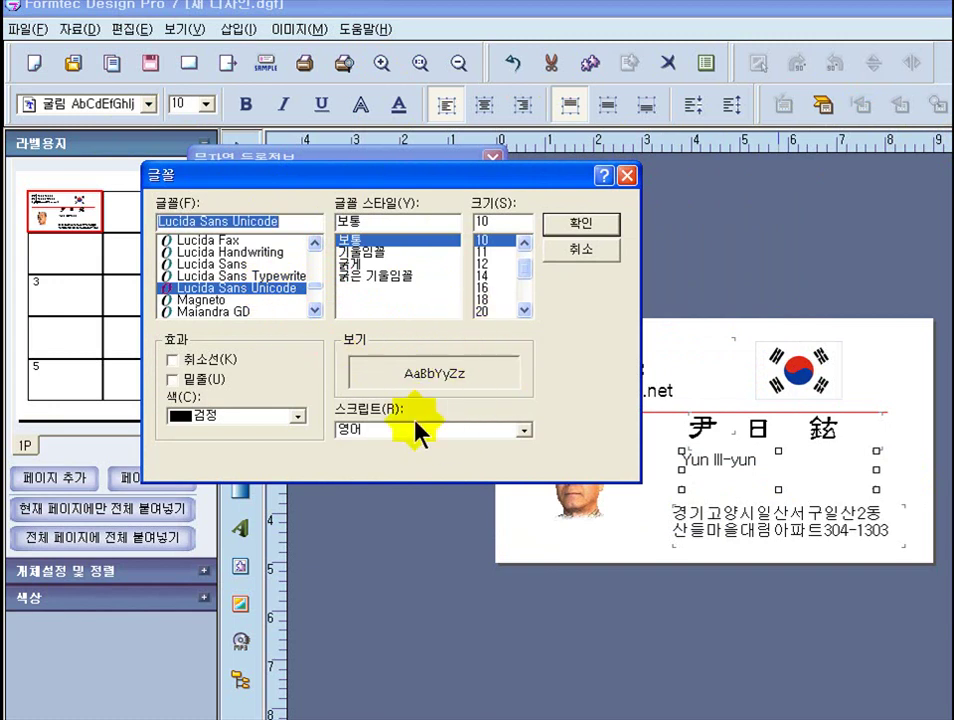
left_click(242, 264)
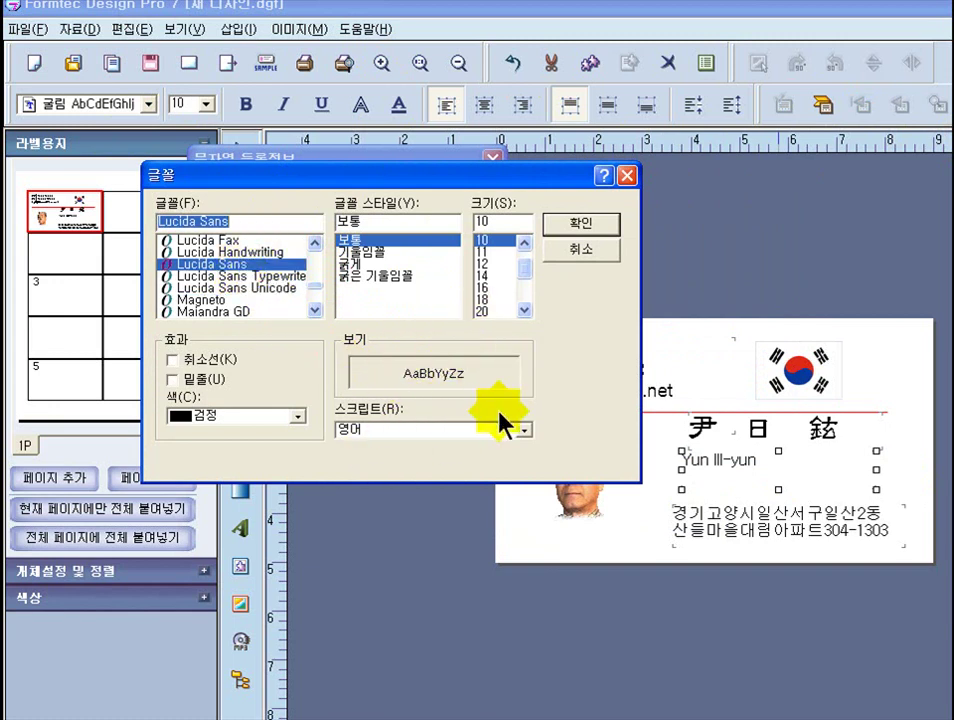
left_click(213, 300)
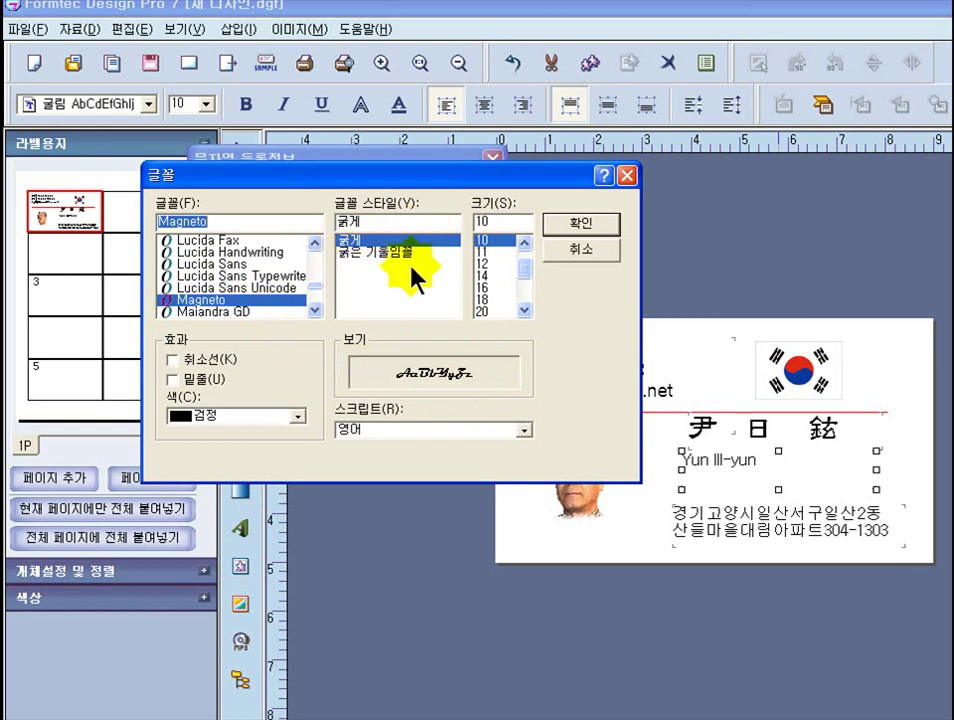
- Make the name bold at size 12, apply it, then nudge and narrow its box
left_click(517, 246)
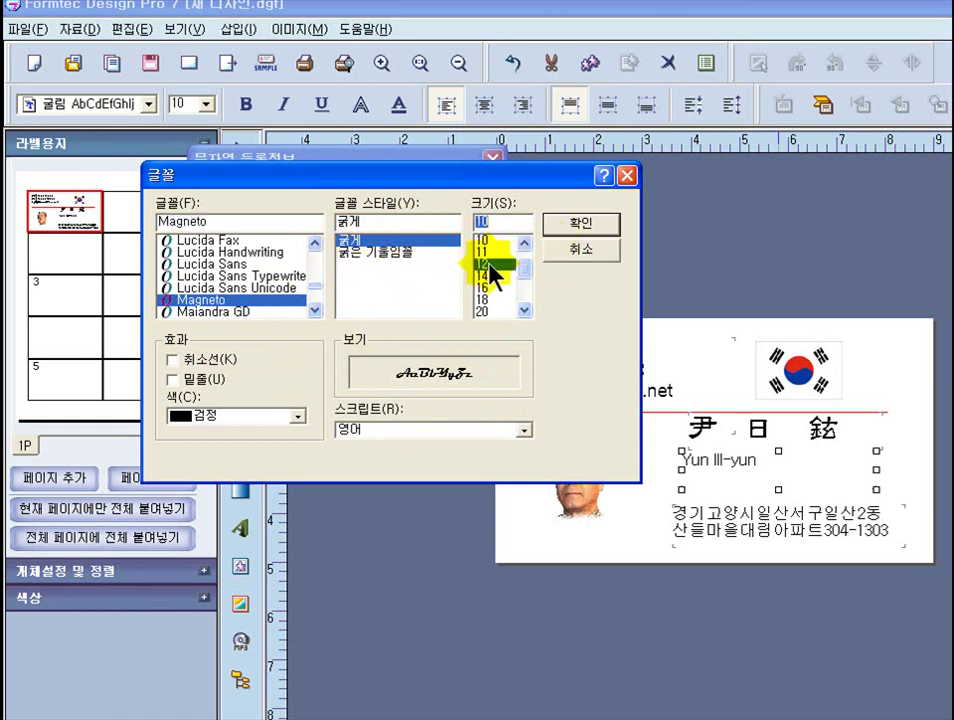
left_click(487, 265)
left_click(258, 397)
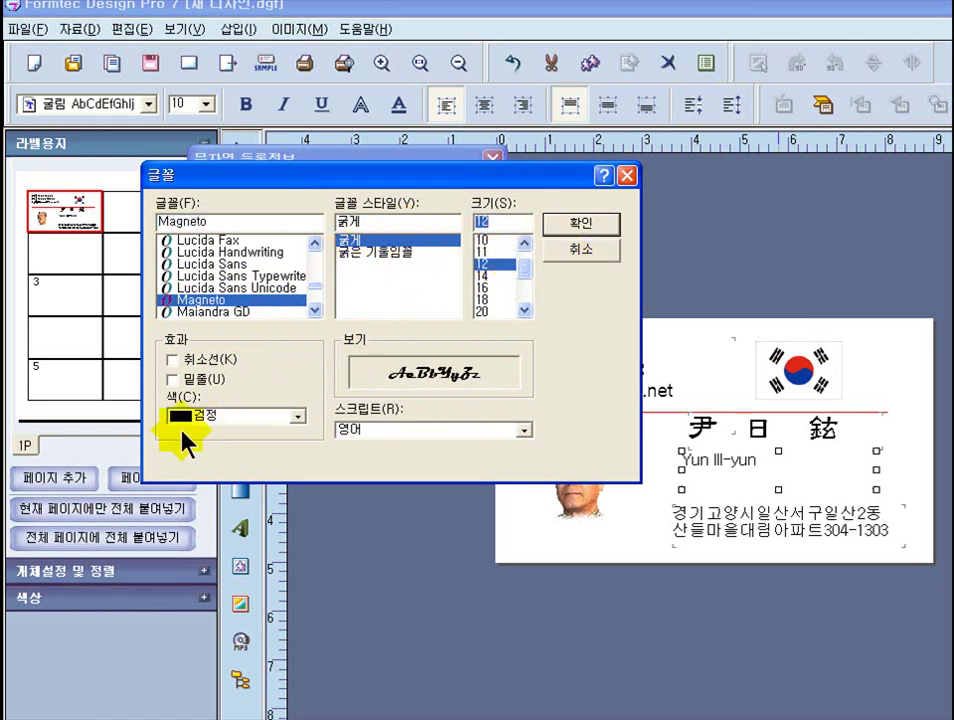
left_click(568, 228)
left_click(381, 436)
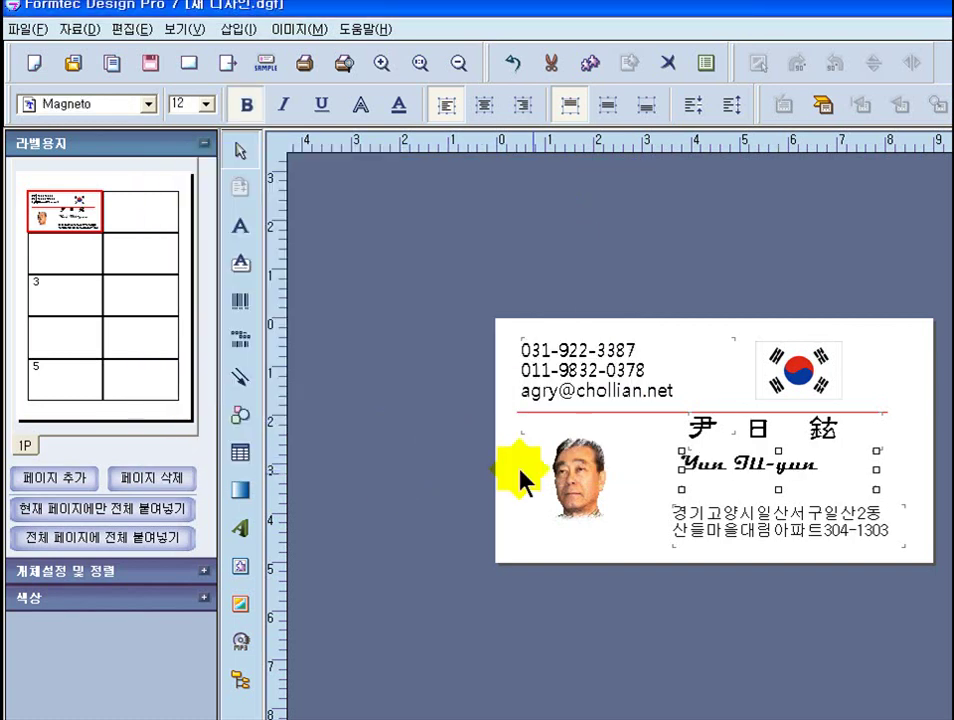
left_click_drag(757, 470, 772, 458)
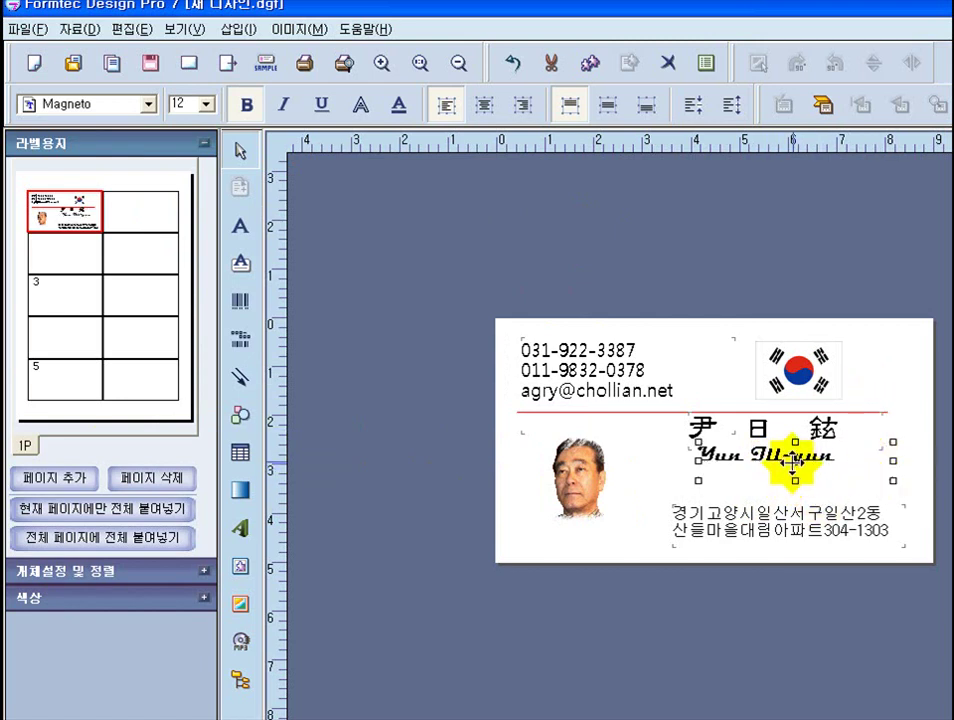
left_click_drag(890, 478, 838, 470)
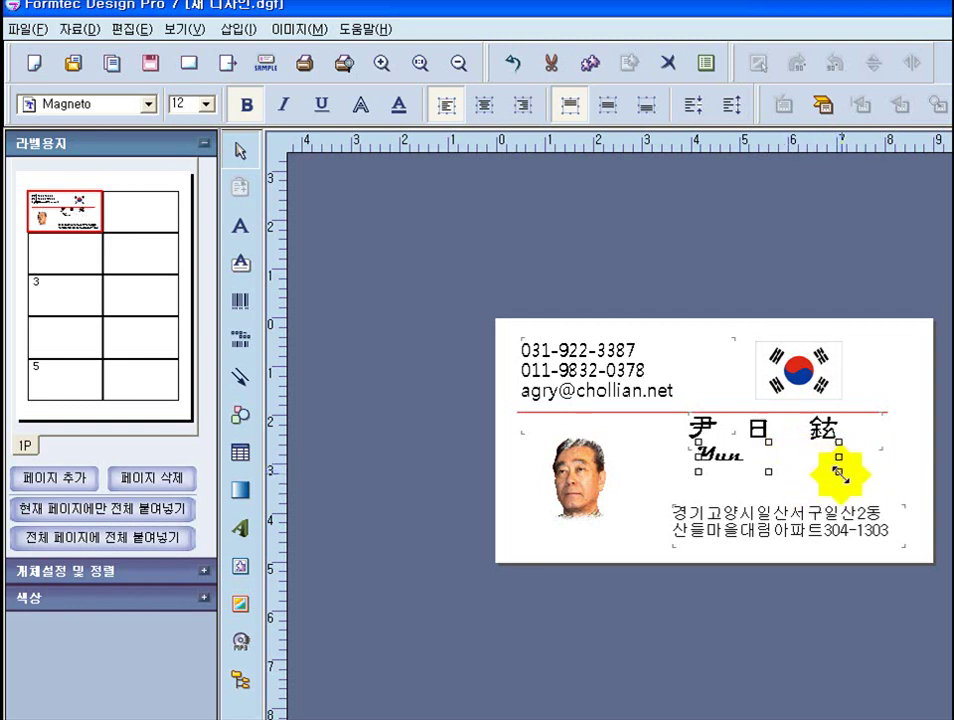
- Widen the romanized name box to one full line and lower the hanja name slightly
left_click_drag(840, 474, 788, 478)
left_click(778, 430)
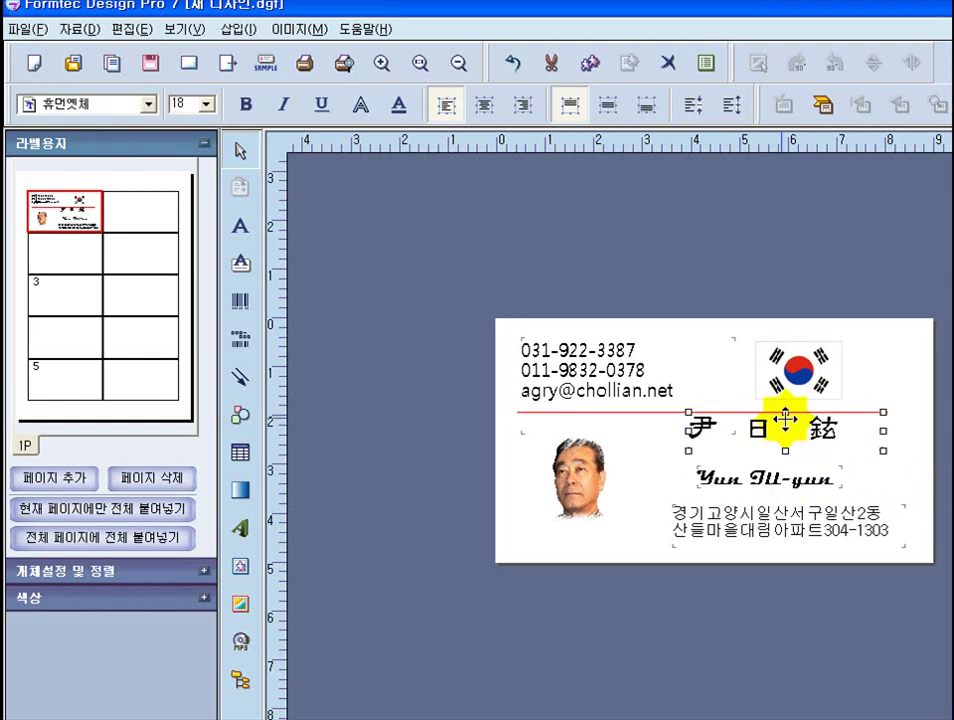
left_click_drag(772, 425, 798, 452)
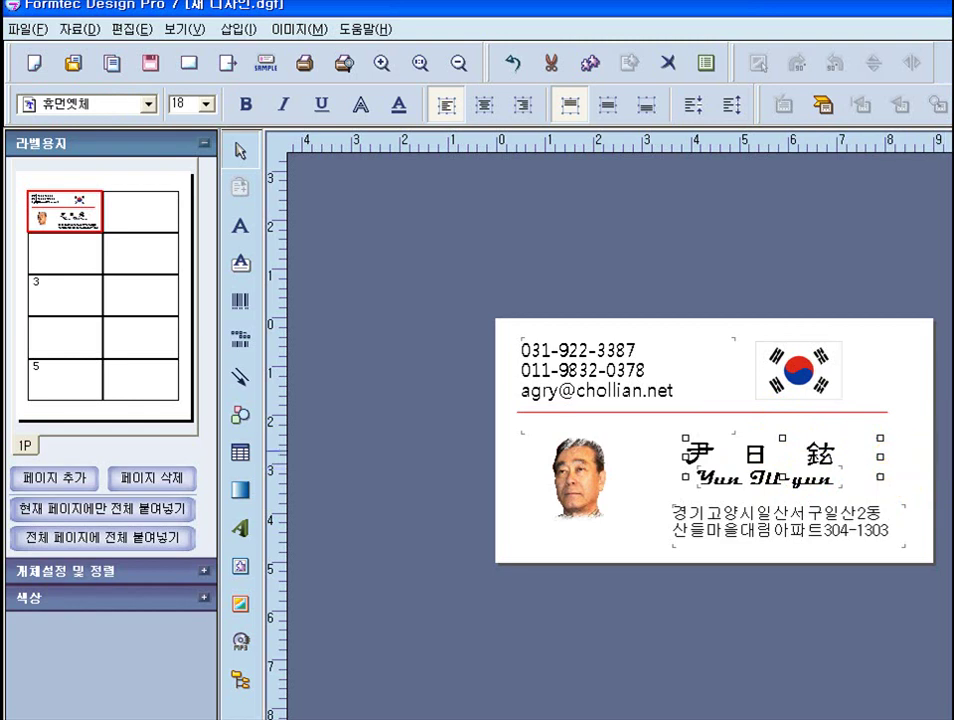
left_click(560, 575)
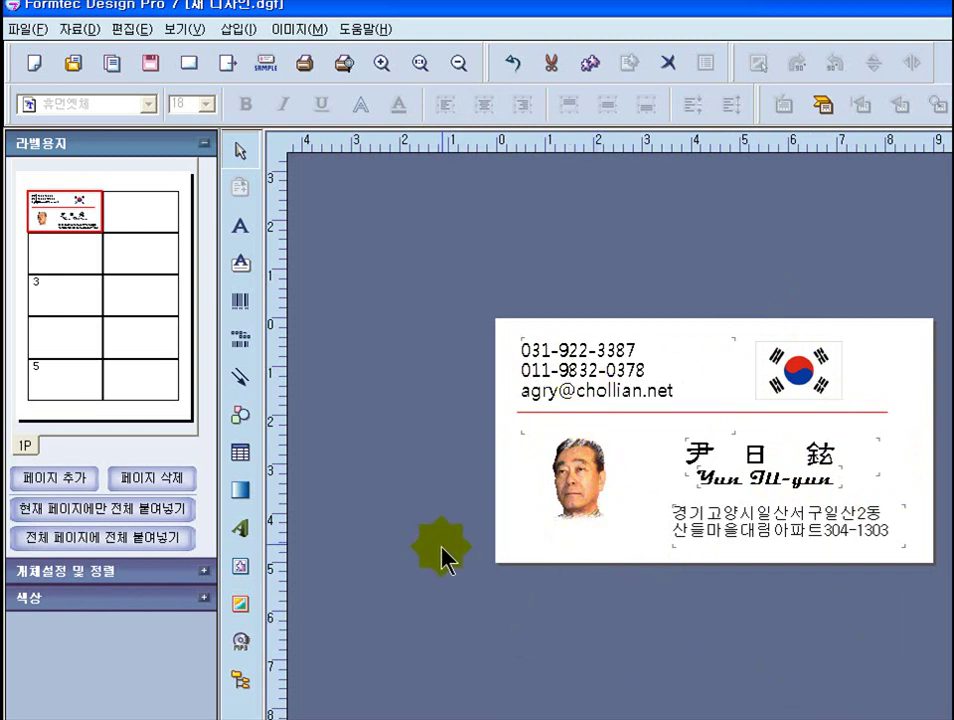
- Insert a gradient box over the card's upper-left area
left_click(241, 492)
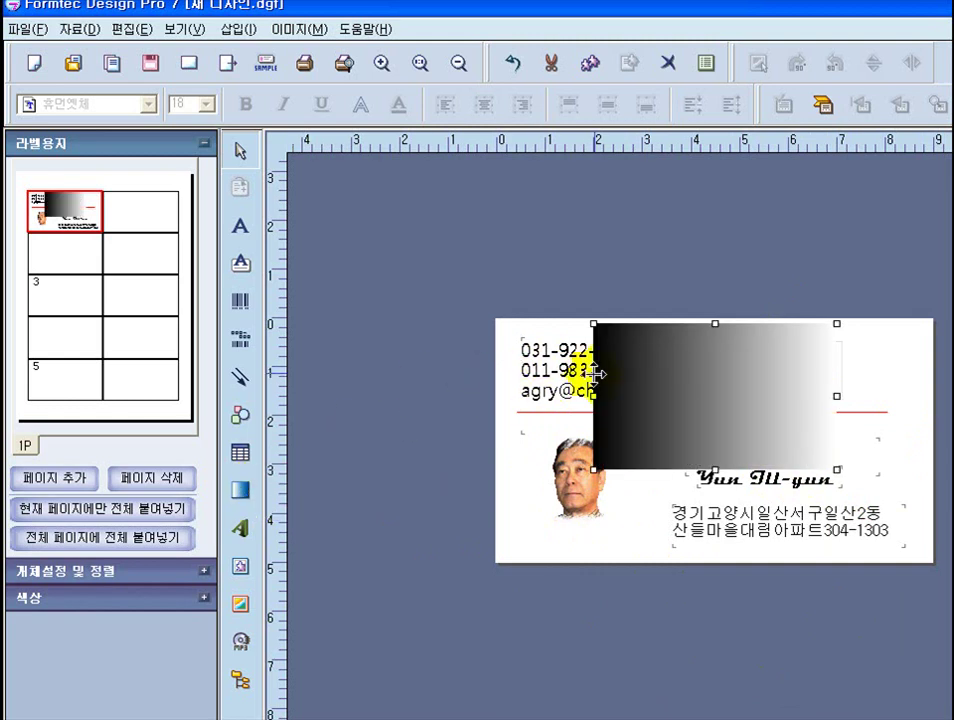
left_click_drag(645, 377, 543, 377)
mouse_move(664, 409)
left_mouse_down()
mouse_move(637, 398)
mouse_move(675, 416)
left_mouse_up()
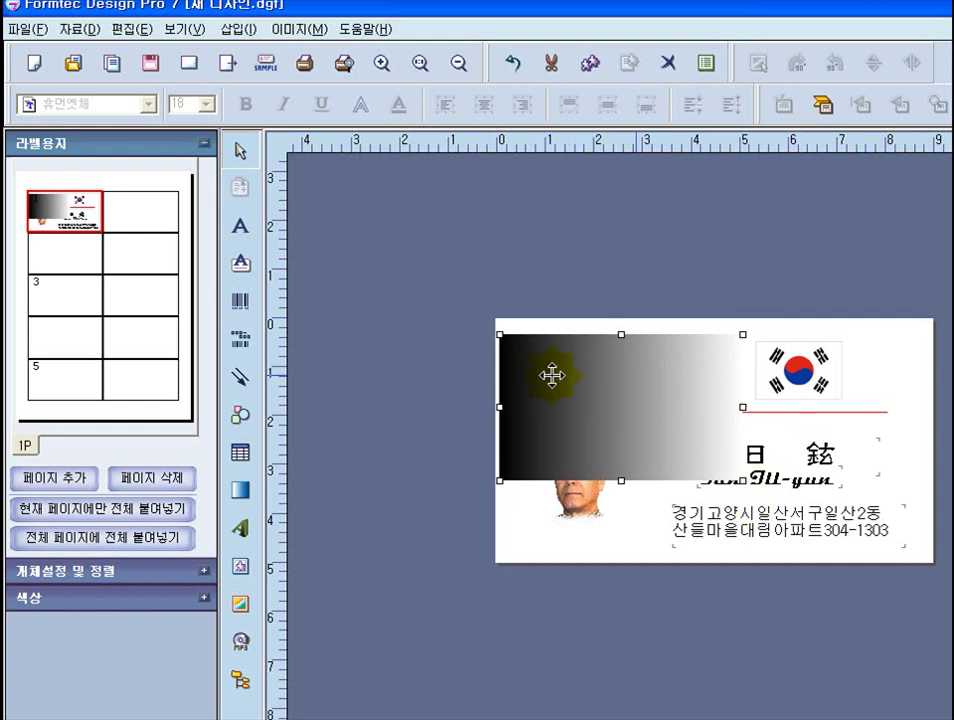
- Set the gradient direction to top-to-bottom
right_click(578, 393)
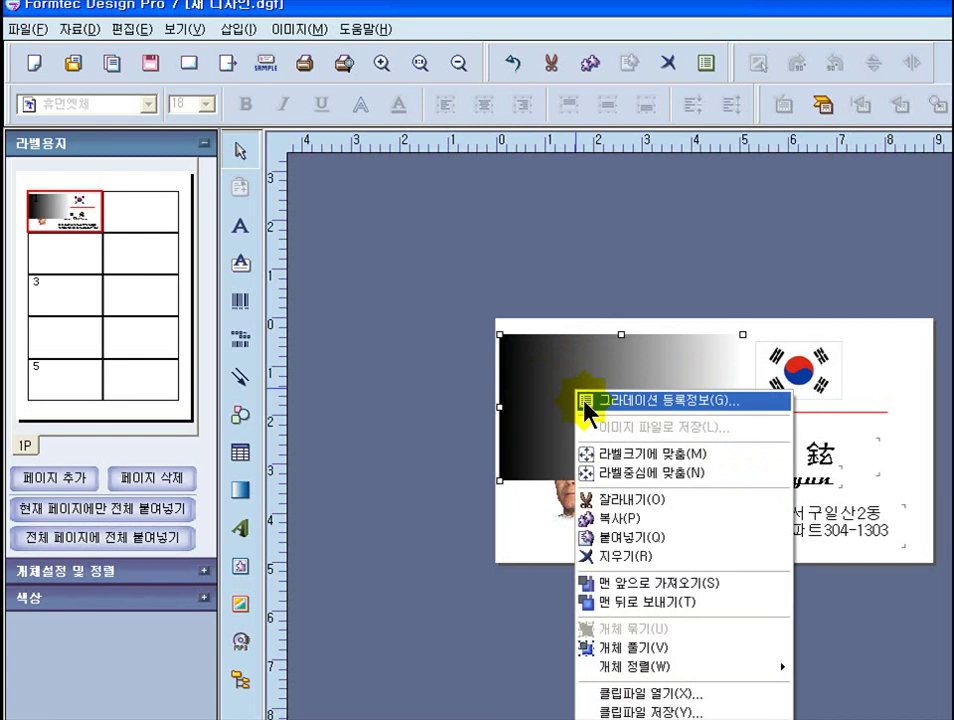
left_click(697, 410)
left_click_drag(611, 292, 669, 68)
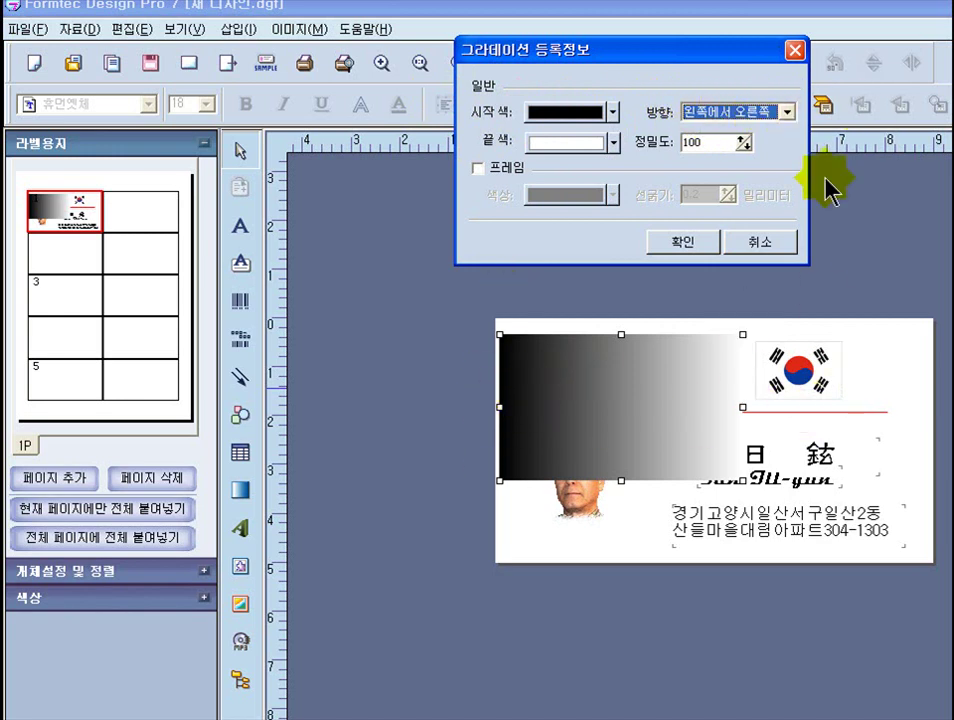
left_click(788, 112)
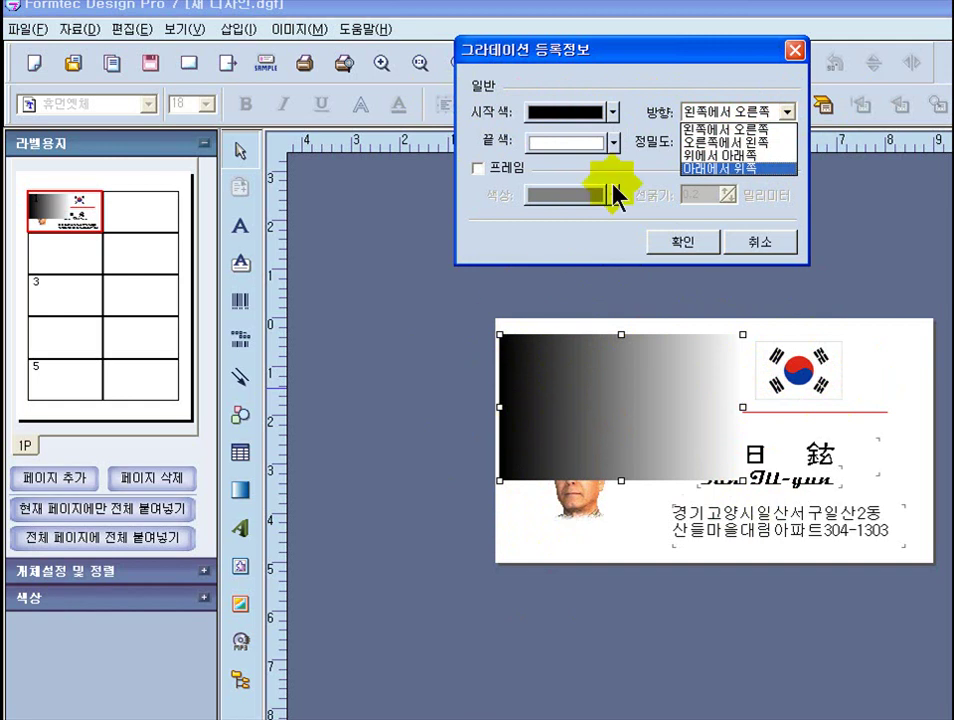
left_click(732, 155)
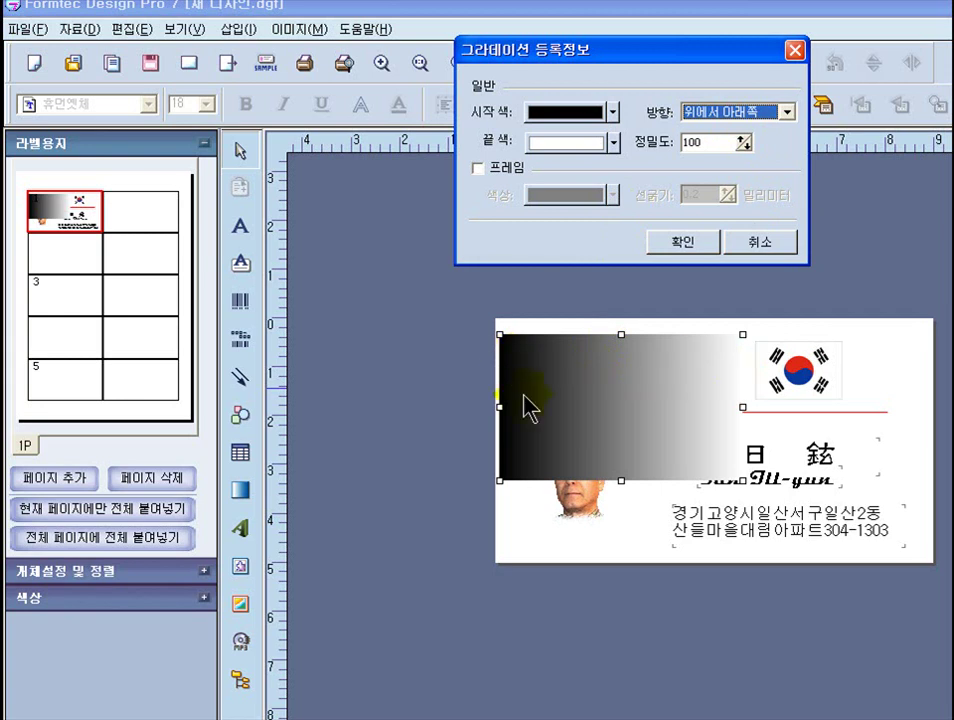
left_click(672, 241)
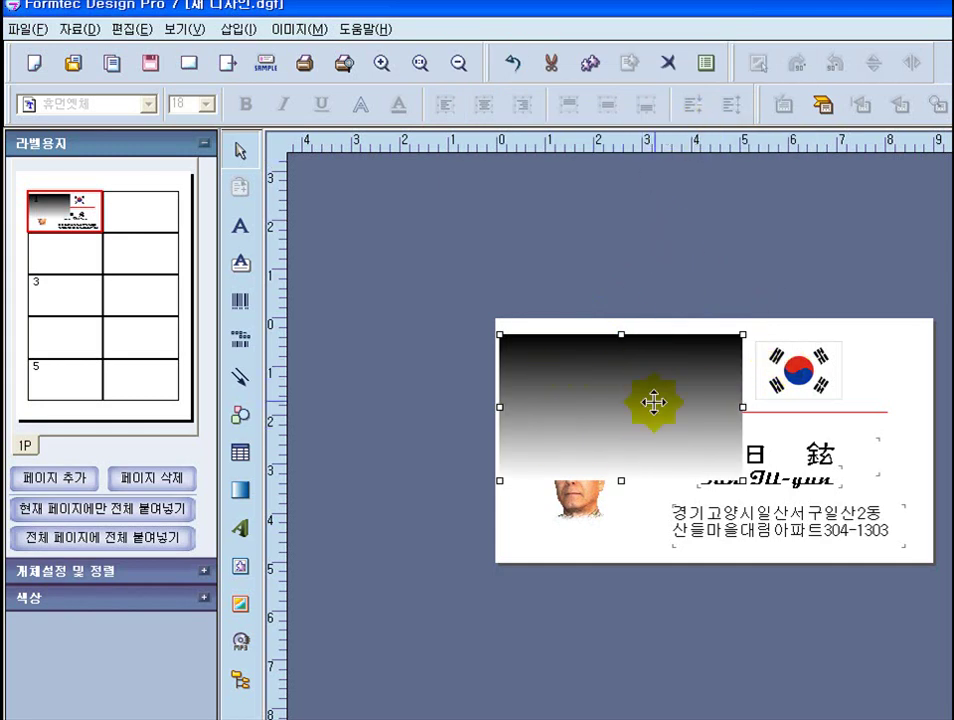
- Make the gradient run left to right from yellow-green to white
right_click(651, 381)
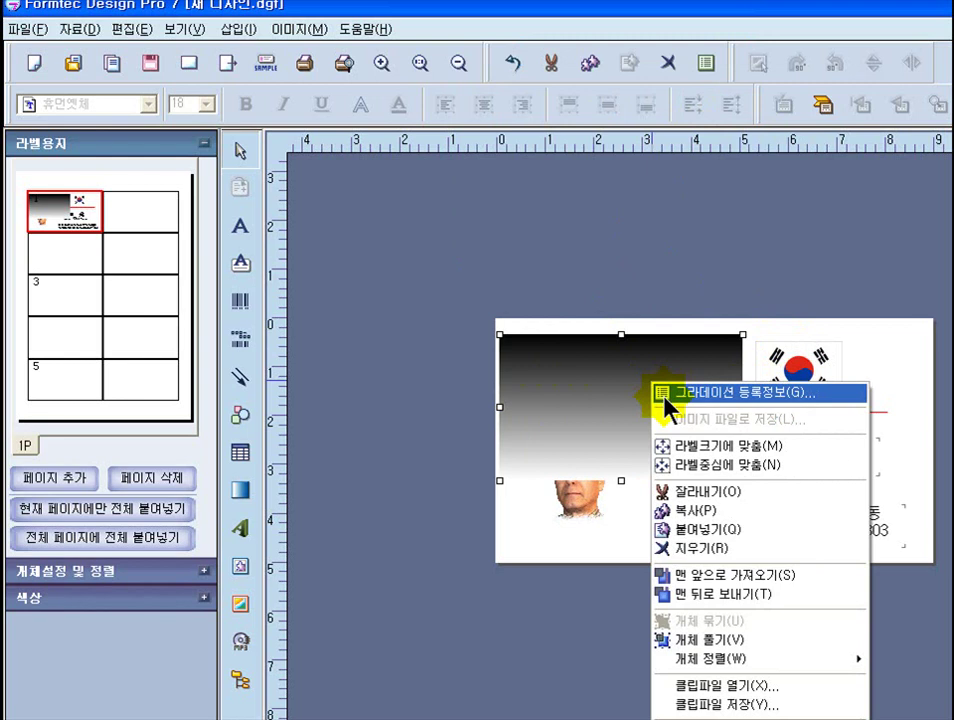
left_click(666, 396)
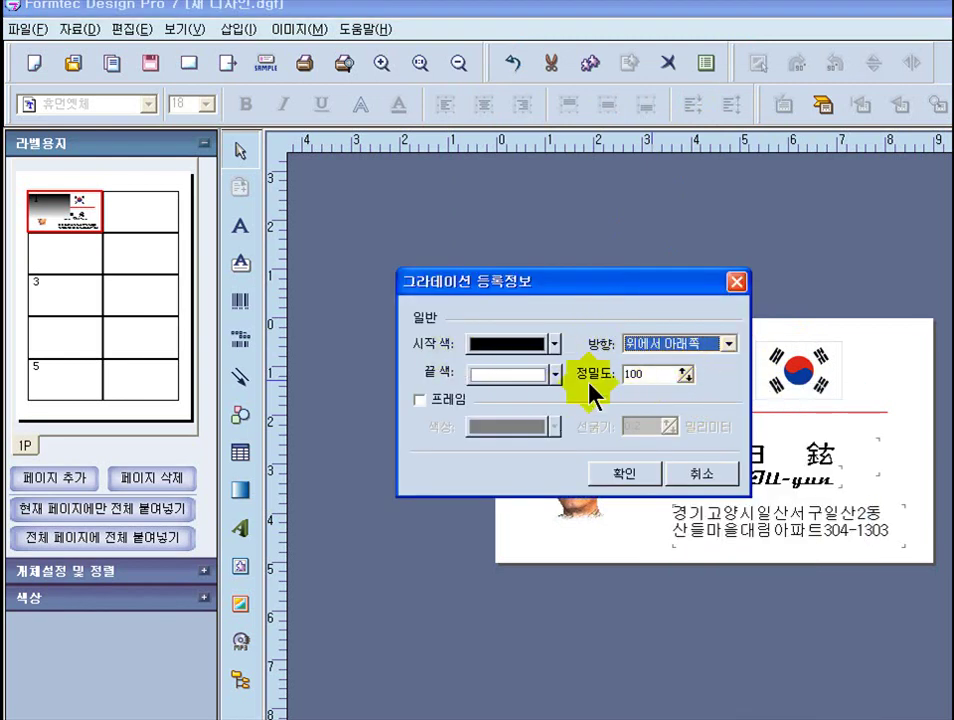
left_click(727, 344)
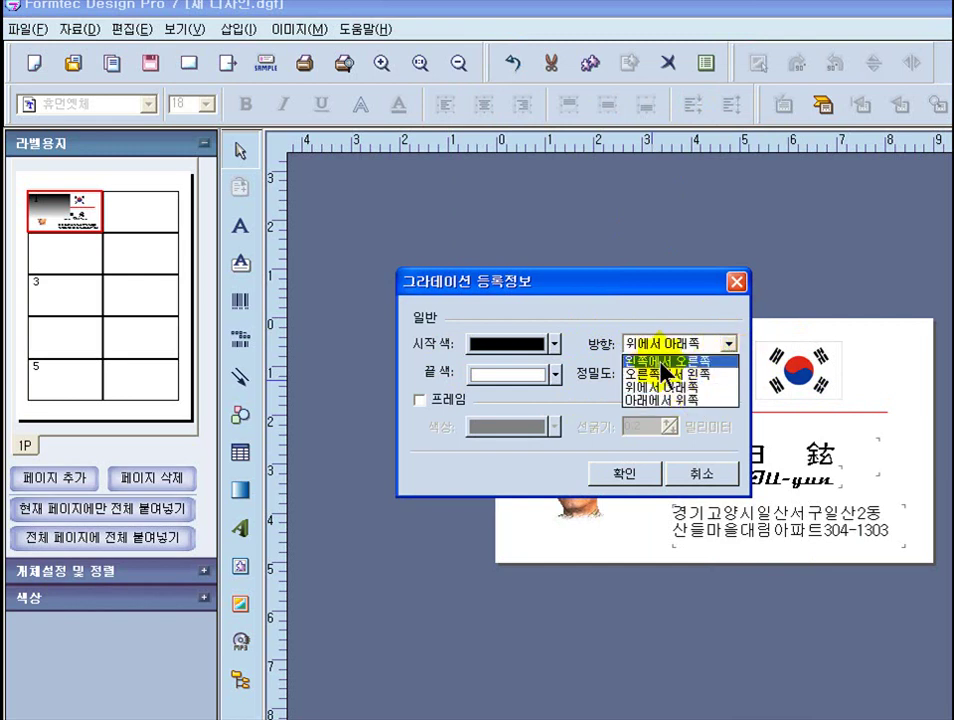
left_click(661, 362)
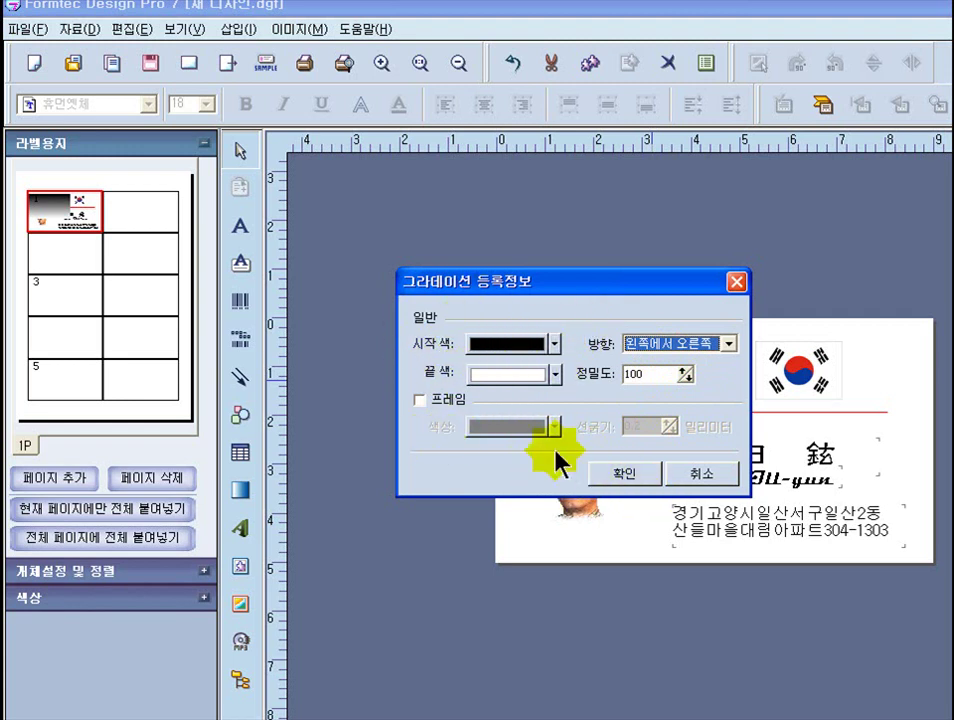
left_click(556, 345)
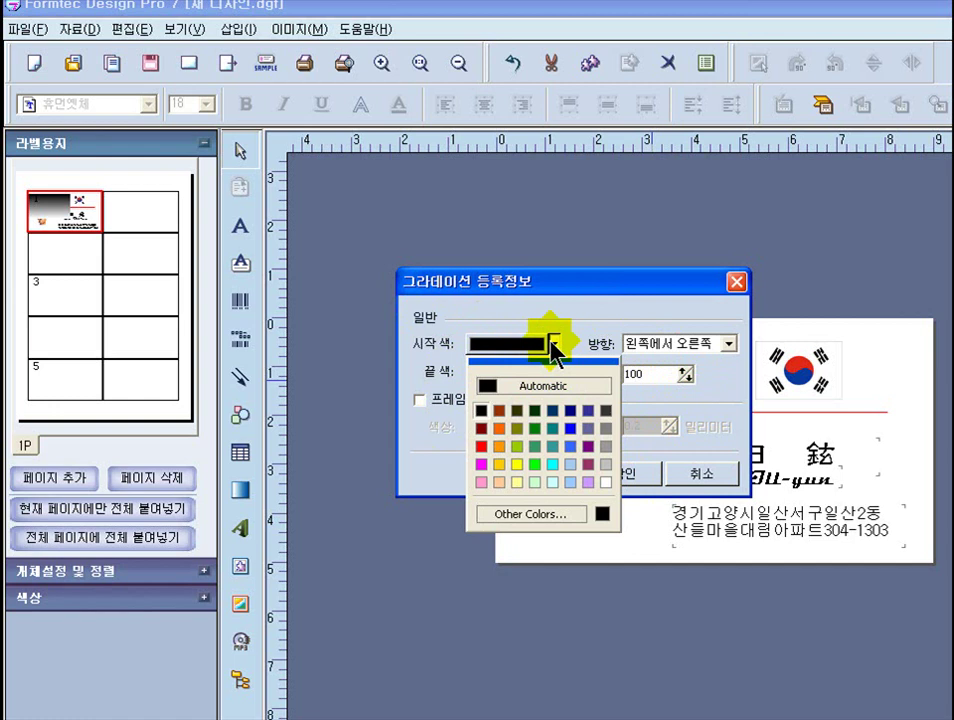
left_click(518, 447)
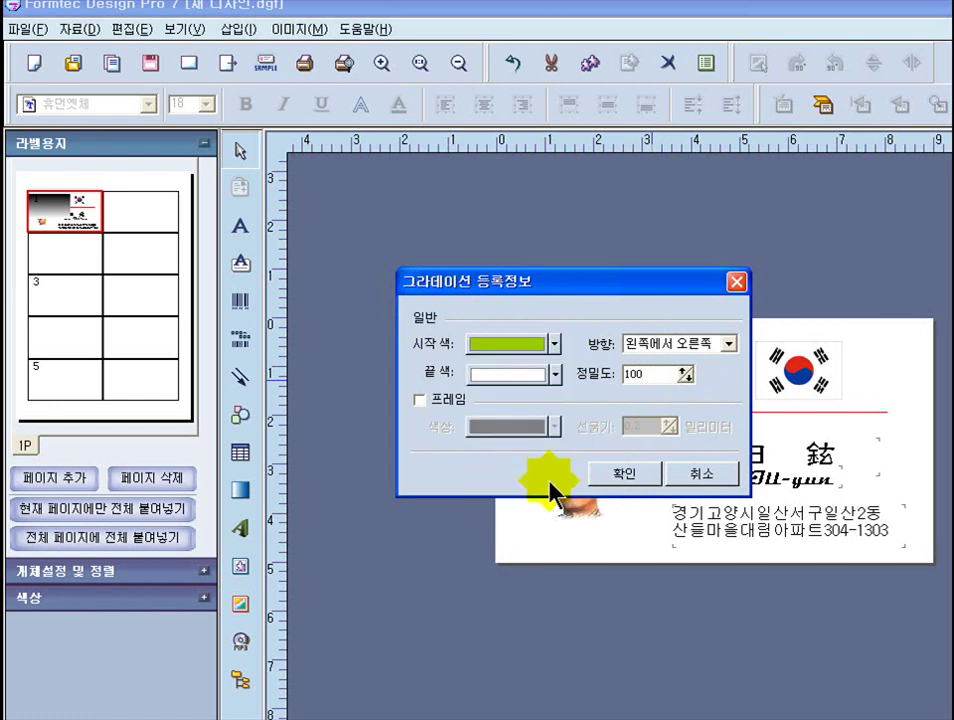
left_click(634, 488)
left_click(624, 418)
- Move and stretch the gradient box until it covers the whole business card
left_click_drag(609, 405, 605, 388)
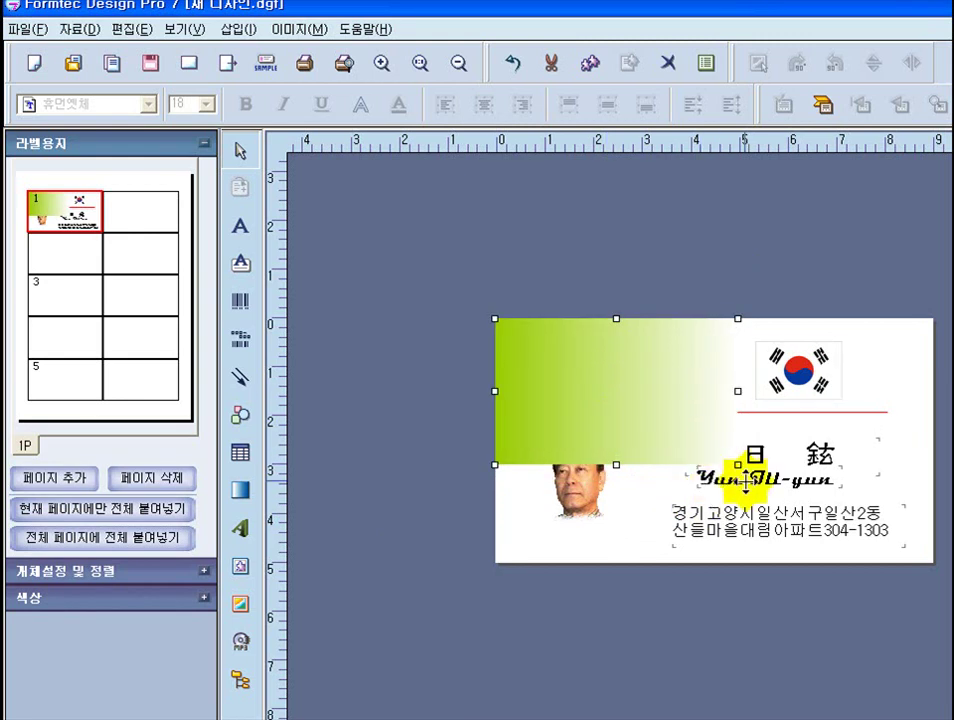
left_click_drag(746, 464, 932, 566)
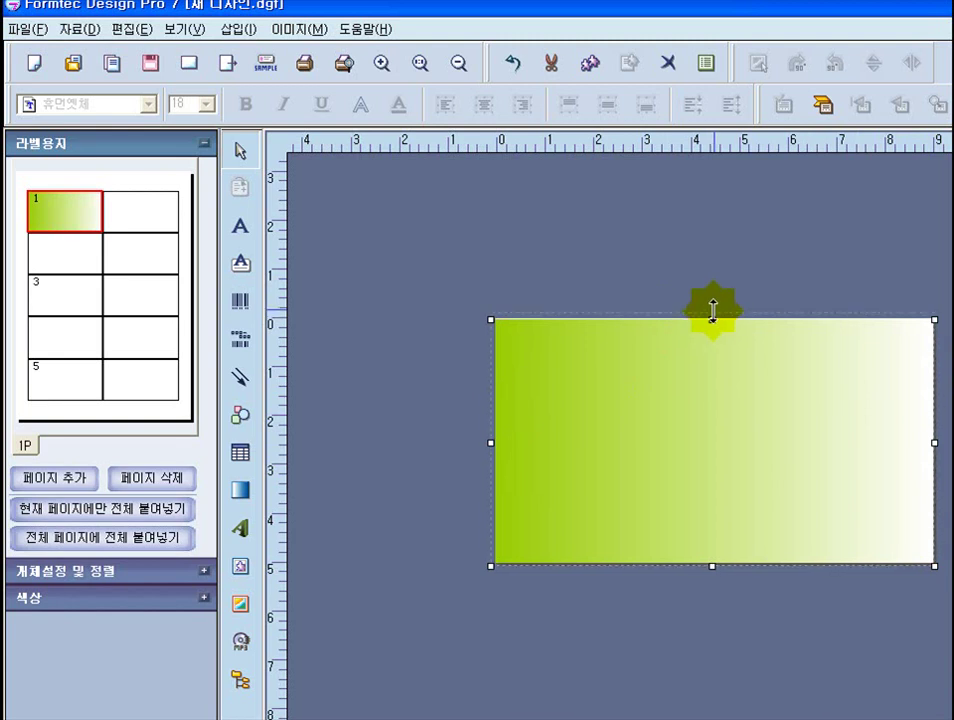
left_click_drag(712, 310, 712, 302)
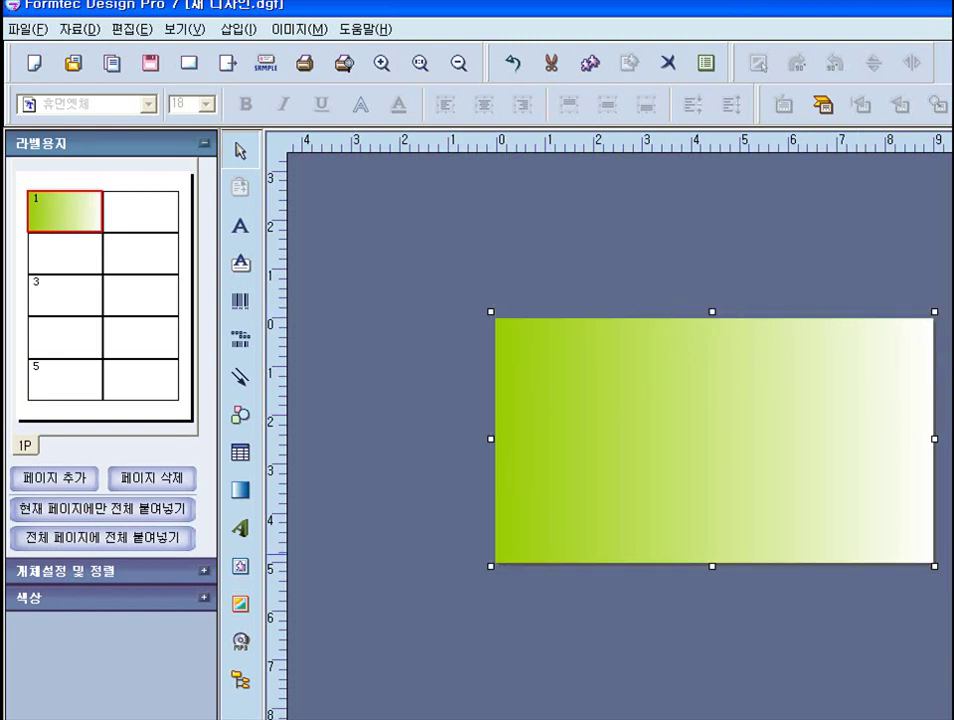
left_click(803, 432)
left_click(604, 472)
left_click(596, 430)
left_click(750, 405)
- Send the gradient to the back so the text, photo and flag appear on top
right_click(677, 437)
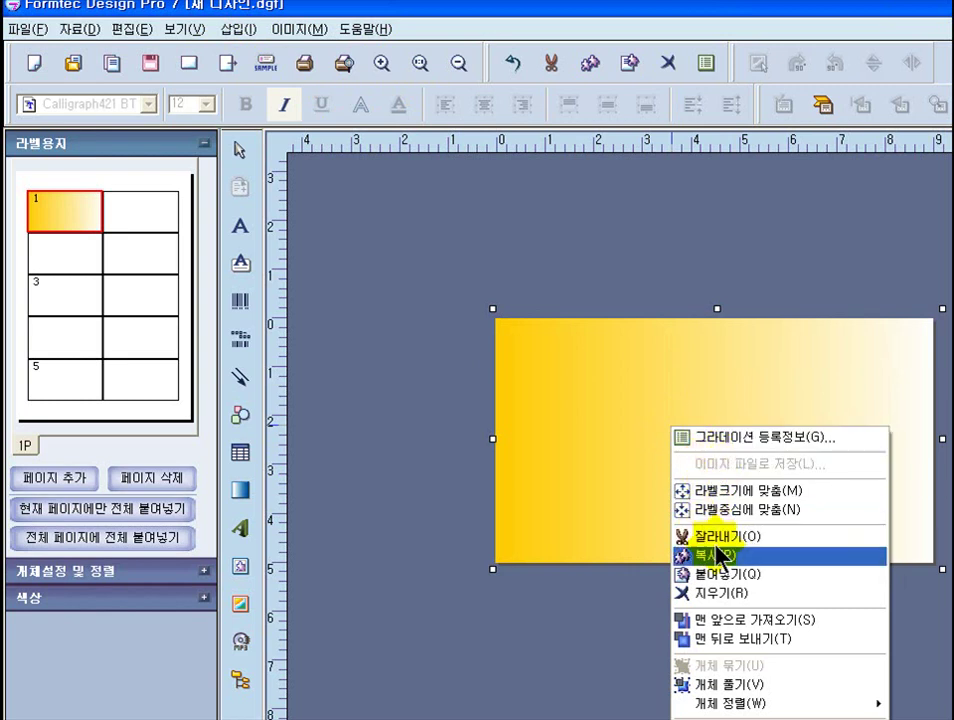
left_click(716, 639)
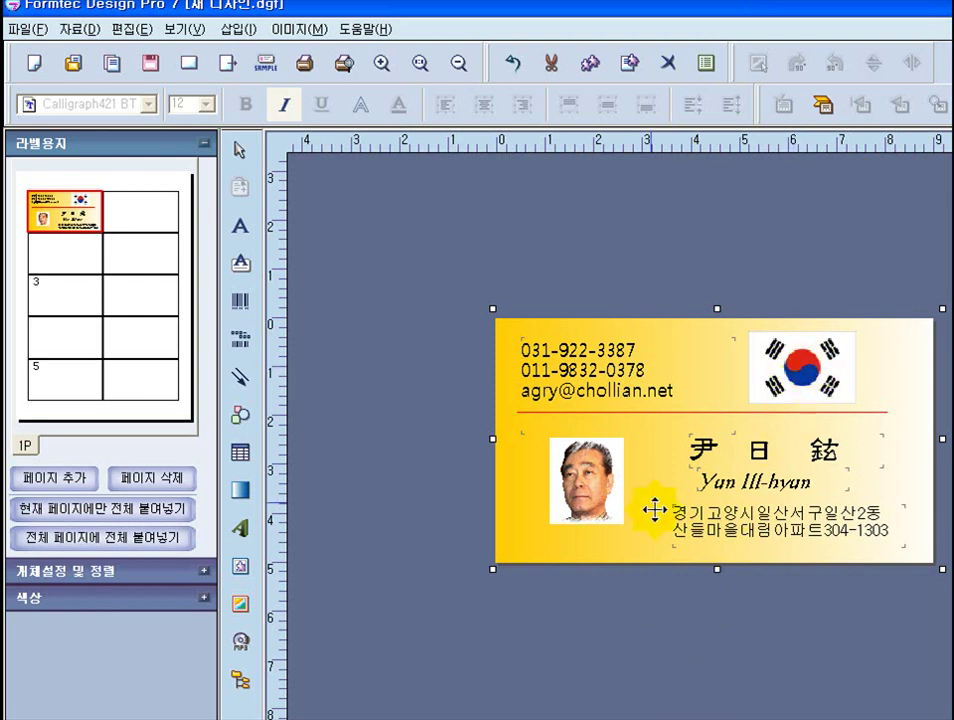
left_click(776, 634)
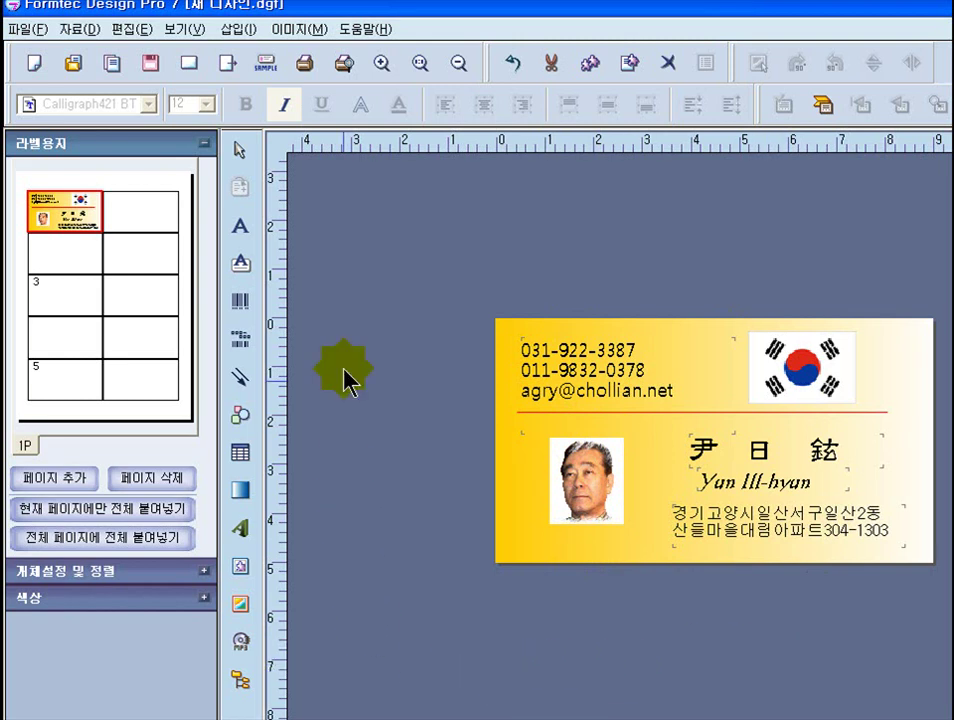
- Save the design as Formtec Design File 명함1.dgf in the Design folder
left_click(21, 30)
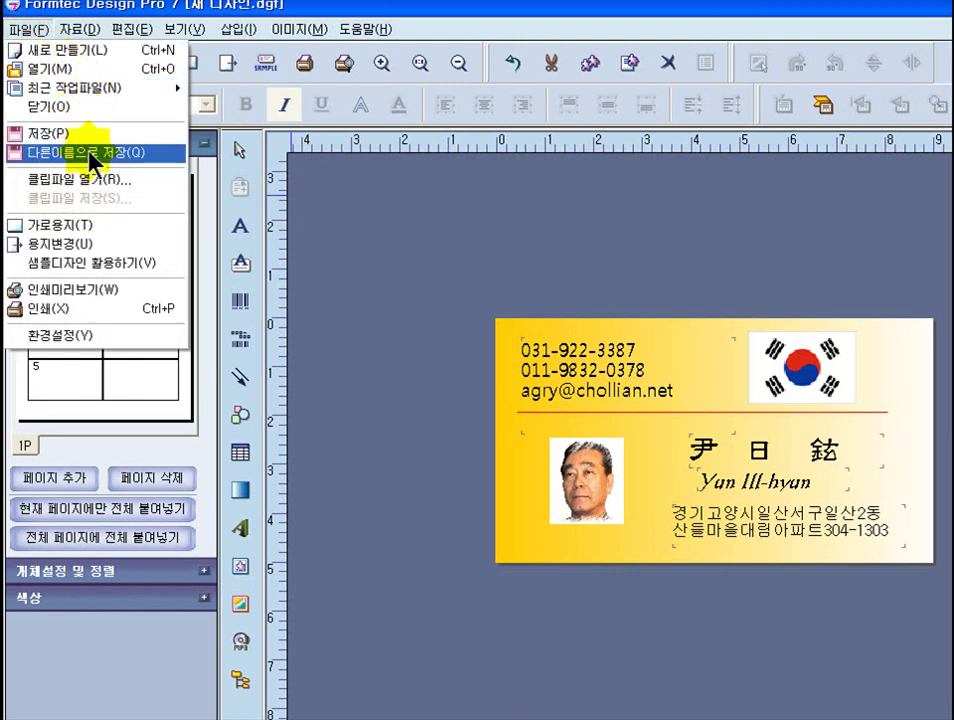
left_click(93, 155)
left_click_drag(441, 164, 288, 75)
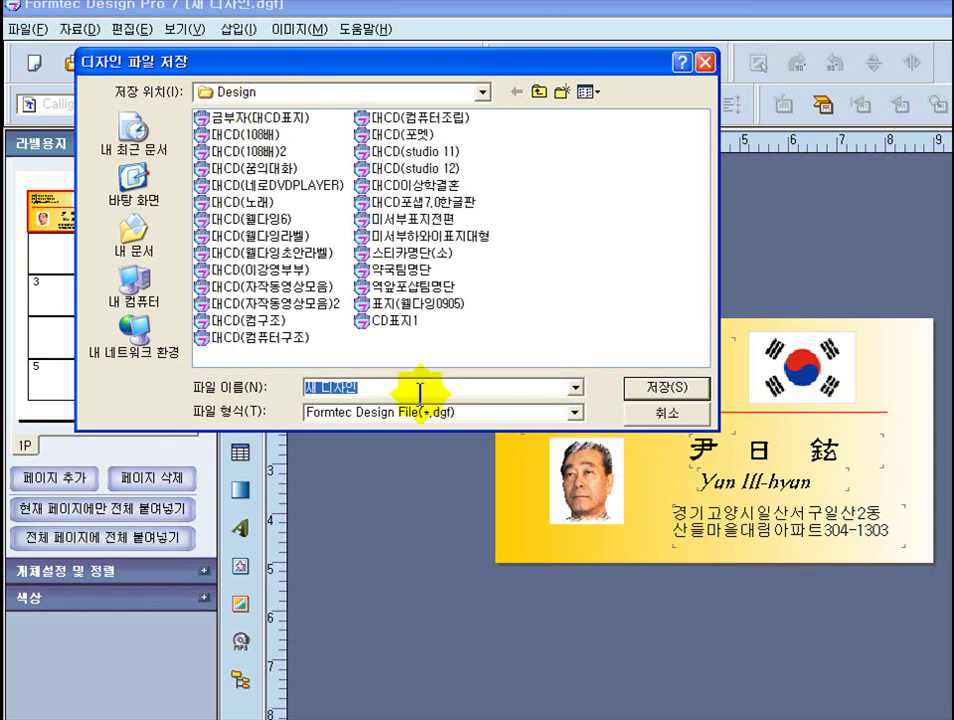
left_click(575, 387)
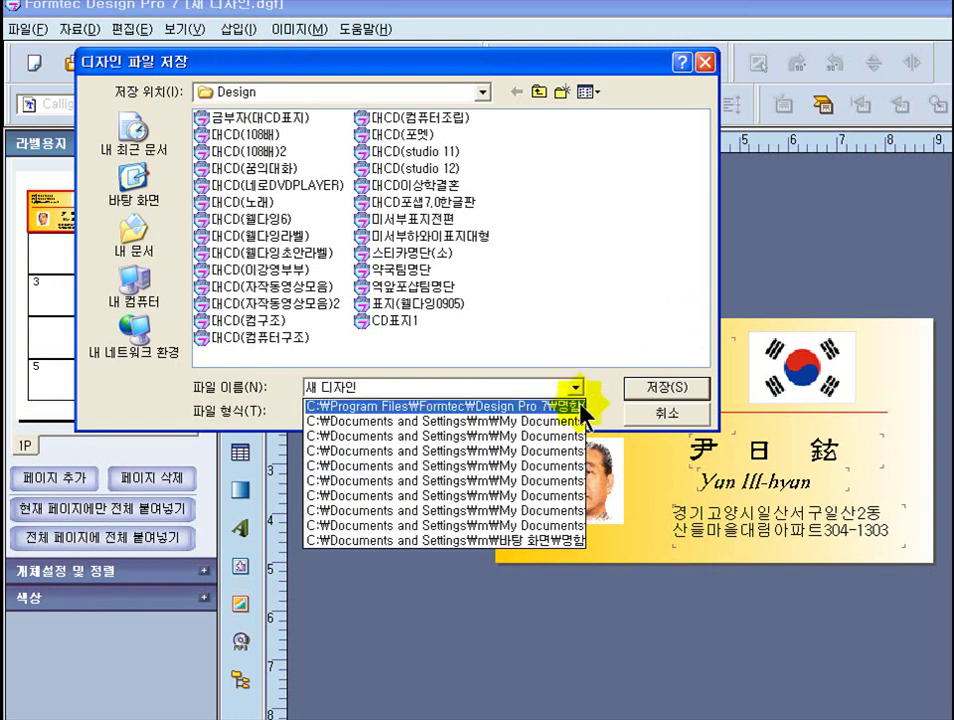
left_click(577, 388)
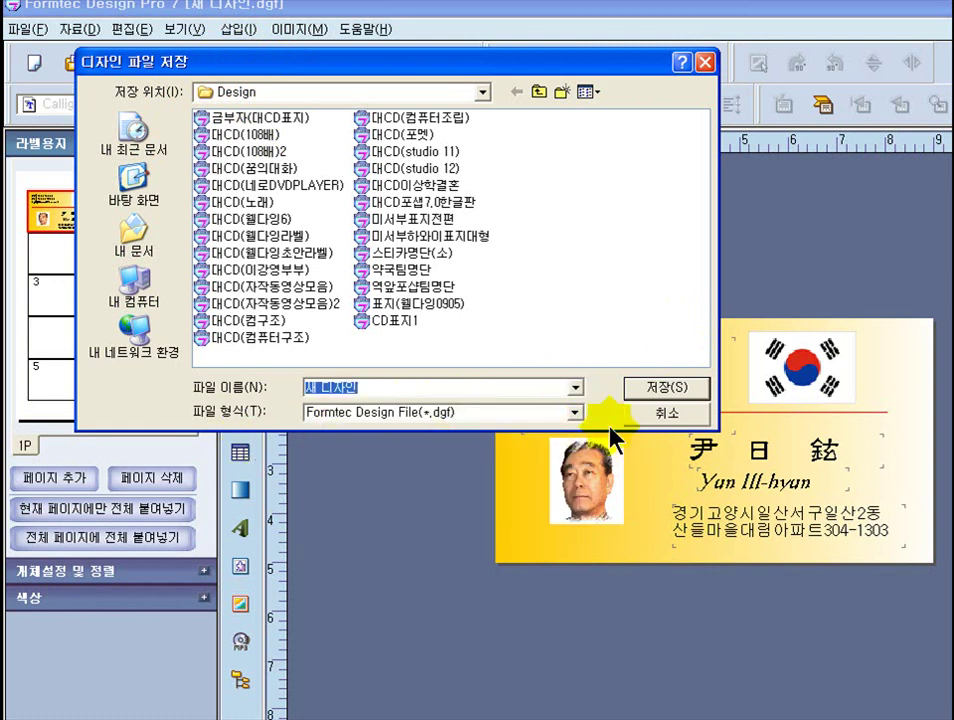
left_click(574, 414)
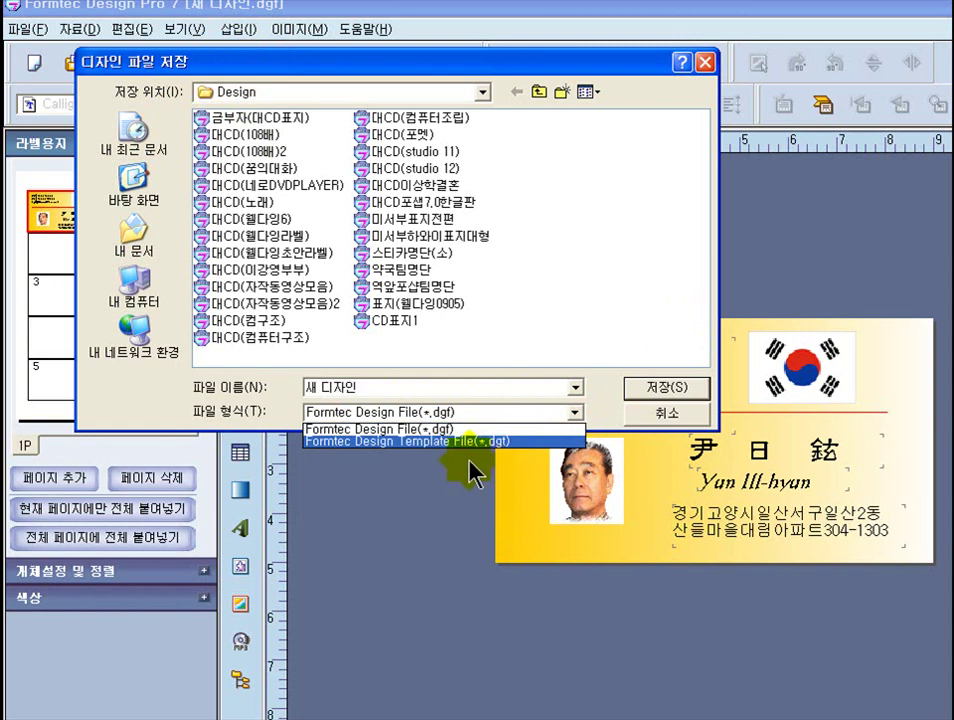
left_click(408, 428)
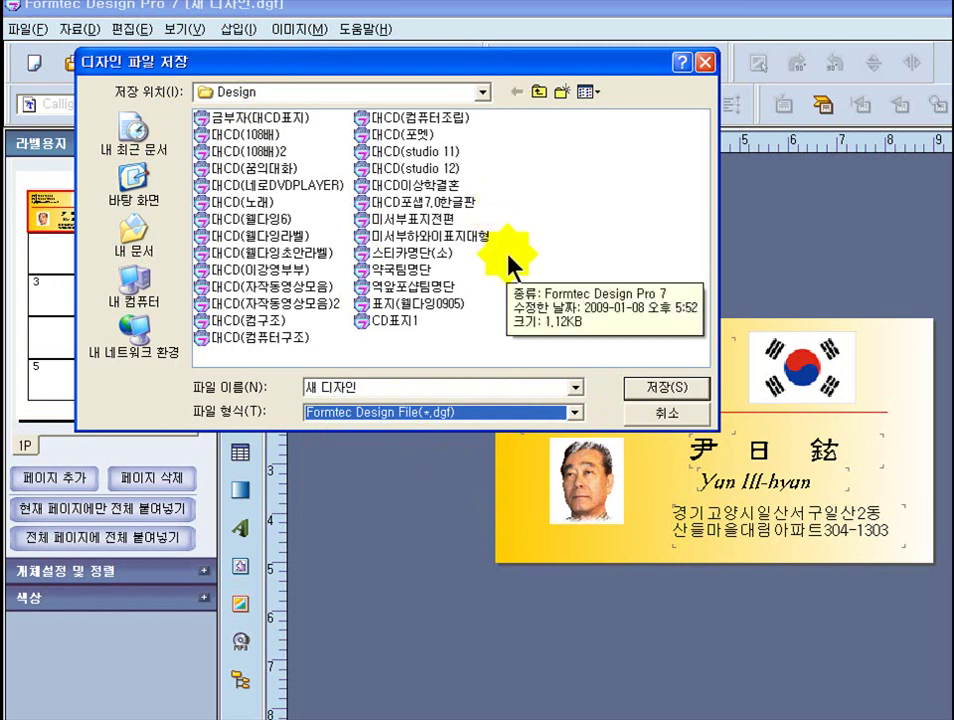
left_click_drag(373, 386, 249, 400)
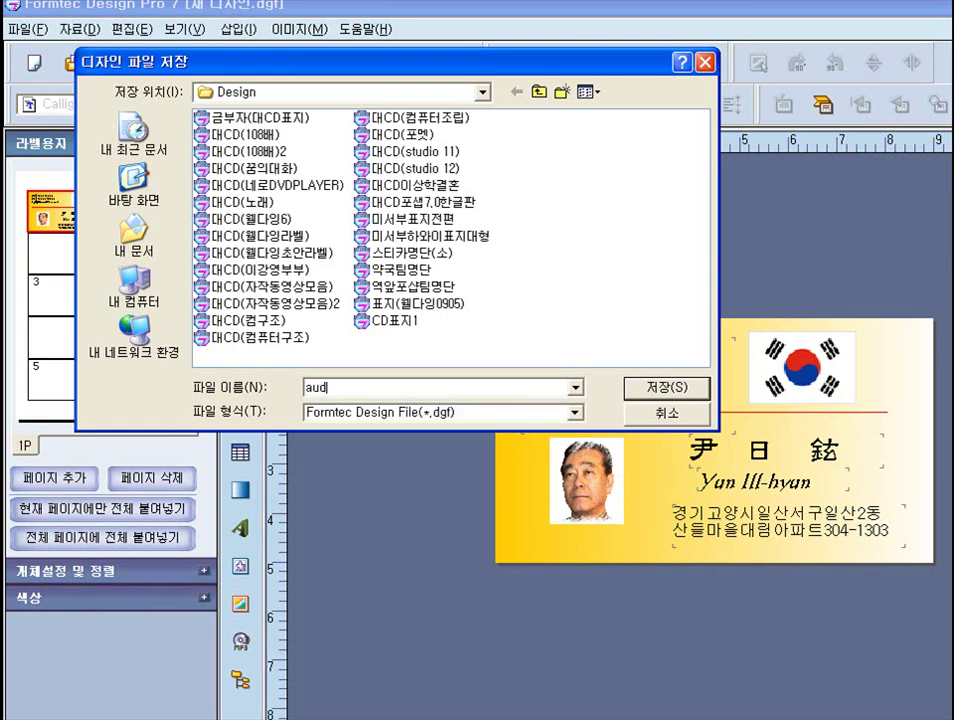
key("BackSpace")
key("BackSpace")
left_click(645, 390)
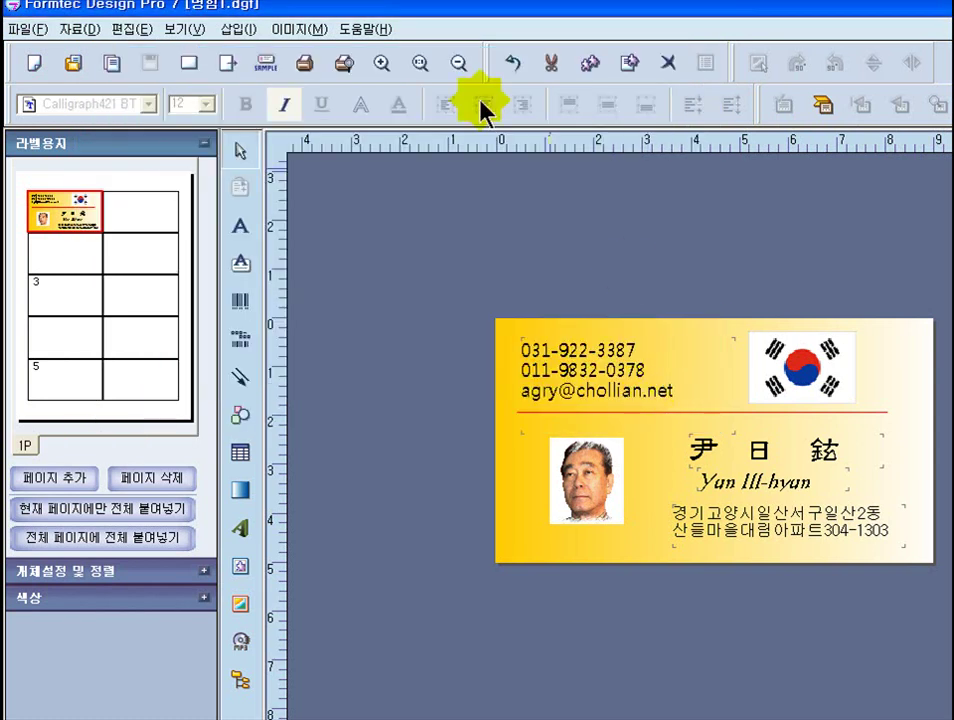
- Save a copy of the 명함1 design to the desktop
left_click(24, 32)
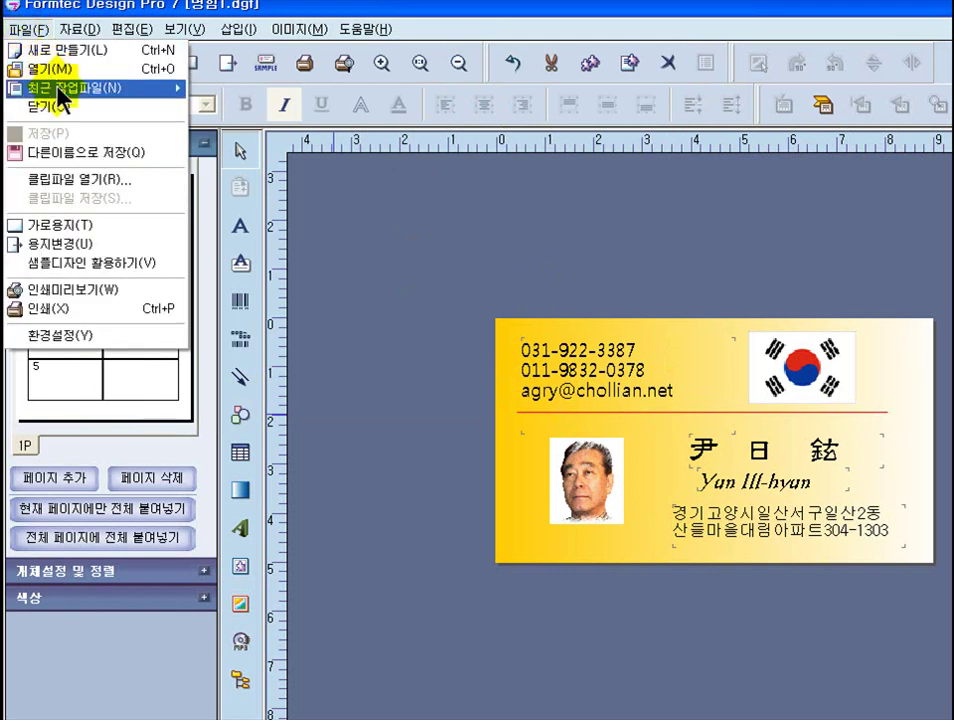
left_click(136, 154)
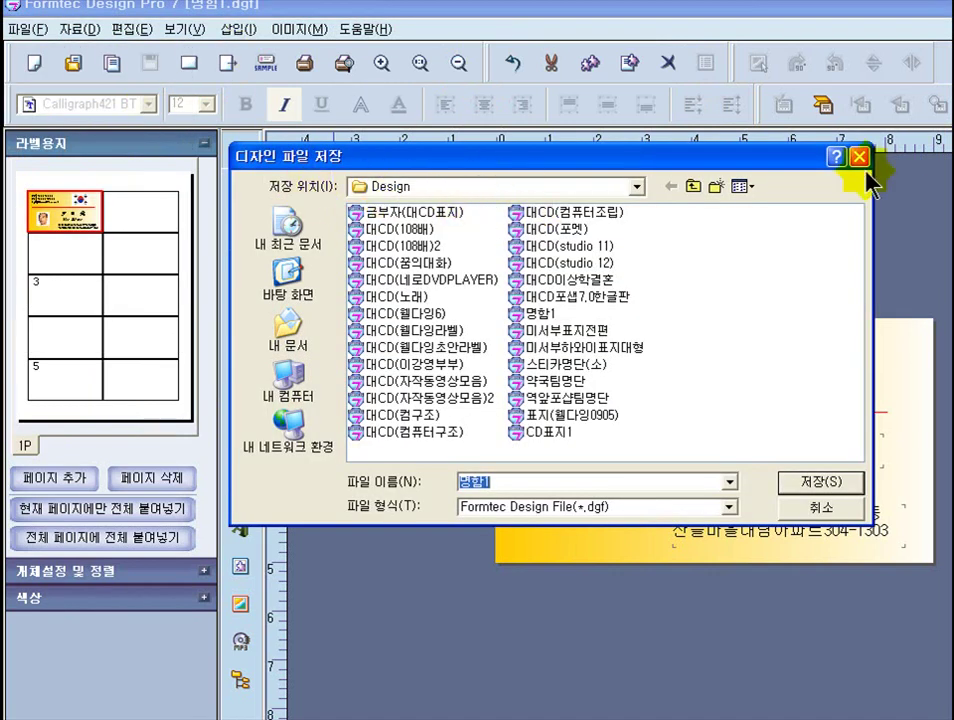
left_click(636, 186)
scroll(600, 280, "up", 3)
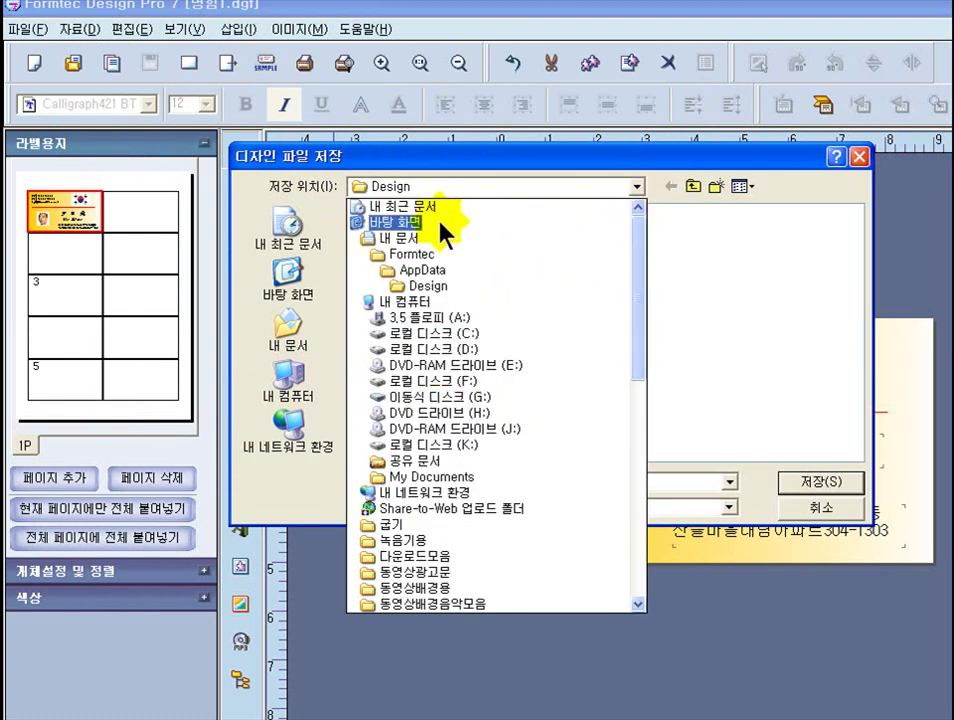
left_click(383, 222)
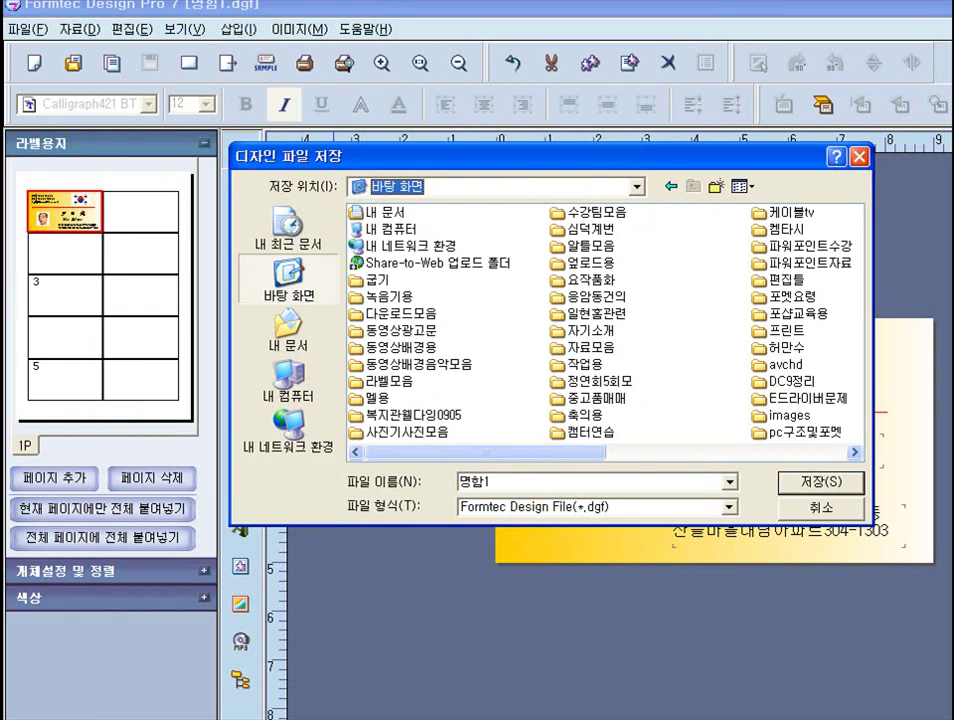
left_click(556, 648)
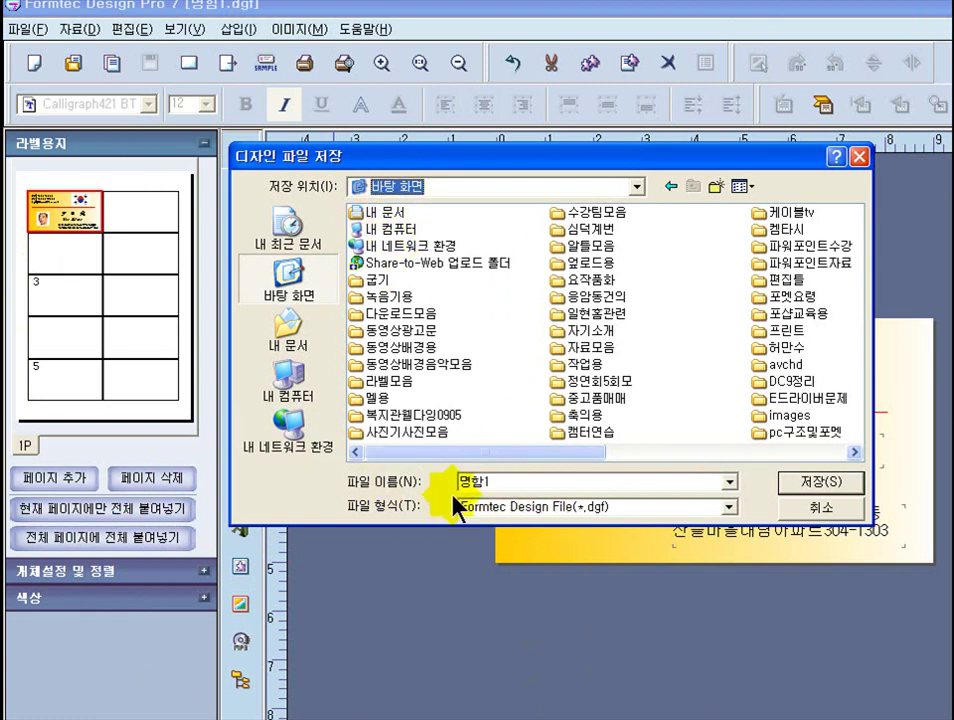
left_click(808, 488)
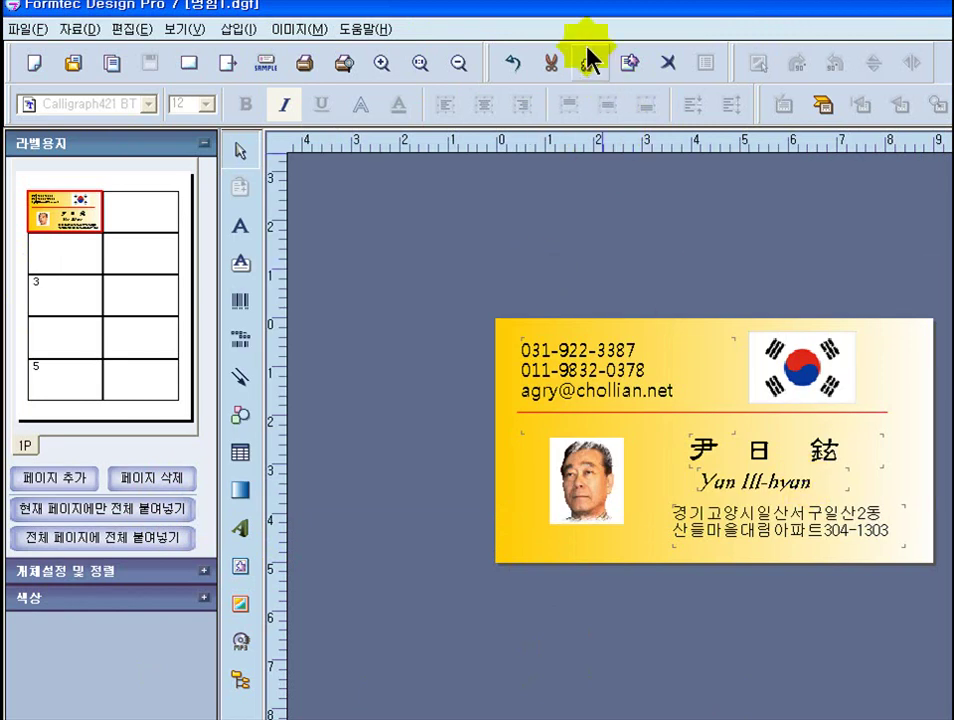
double_click(570, 18)
left_click_drag(571, 26, 0, 207)
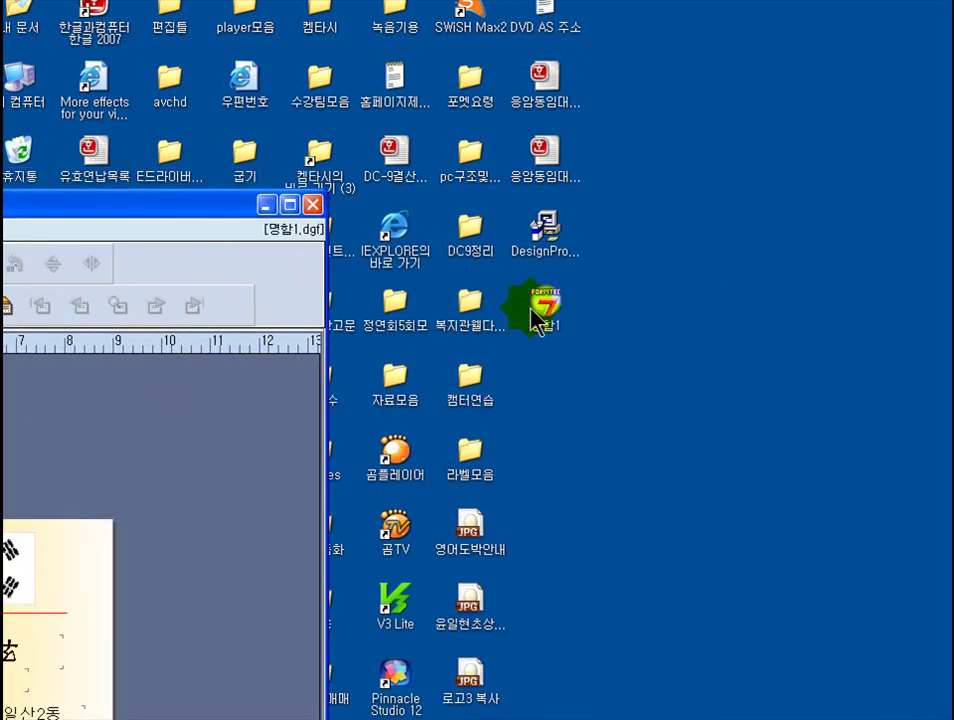
left_click_drag(202, 207, 874, 25)
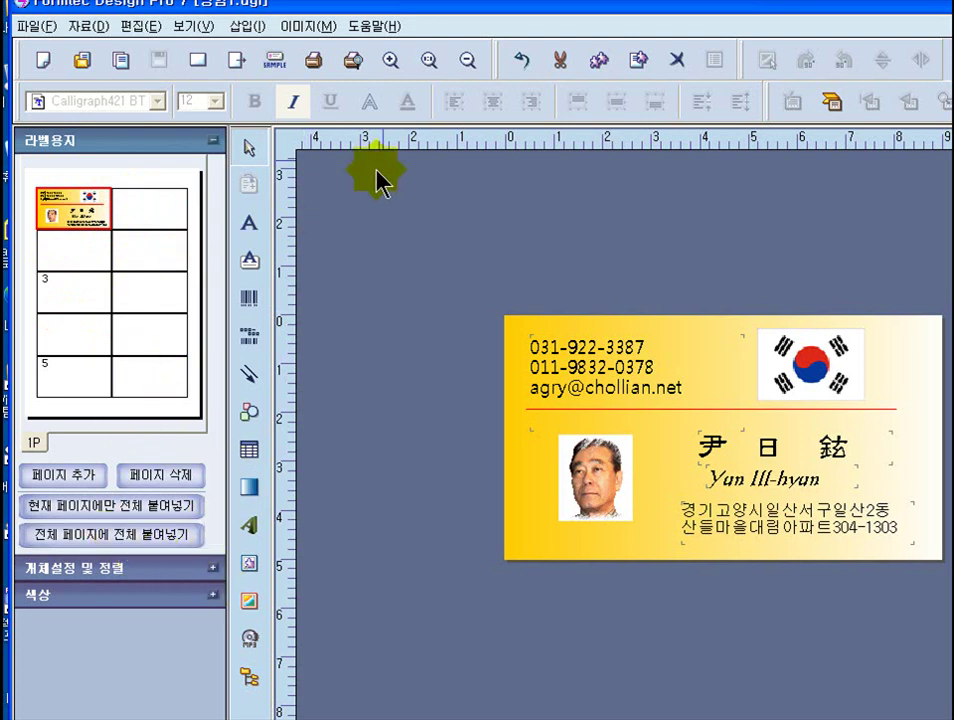
- Open the print preview of the card on the 10-label sheet
left_click(353, 63)
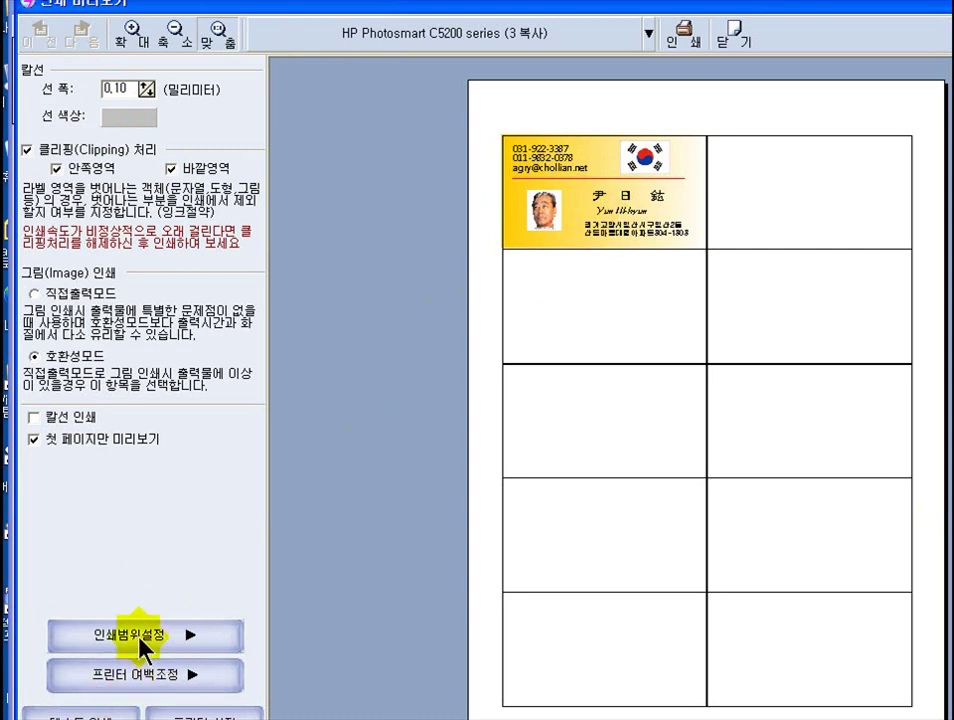
- Open the 인쇄범위설정 print range settings from the print preview panel
left_click(140, 636)
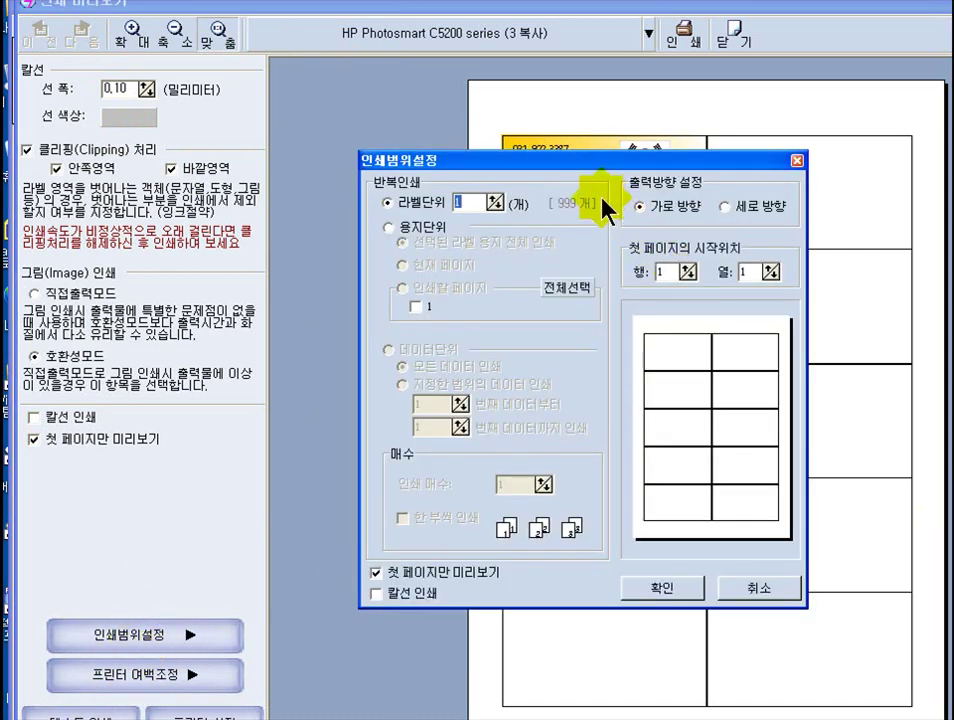
- Set the 라벨단위 repeat count to 2 so the card fills both top-row labels
left_click_drag(575, 170, 458, 252)
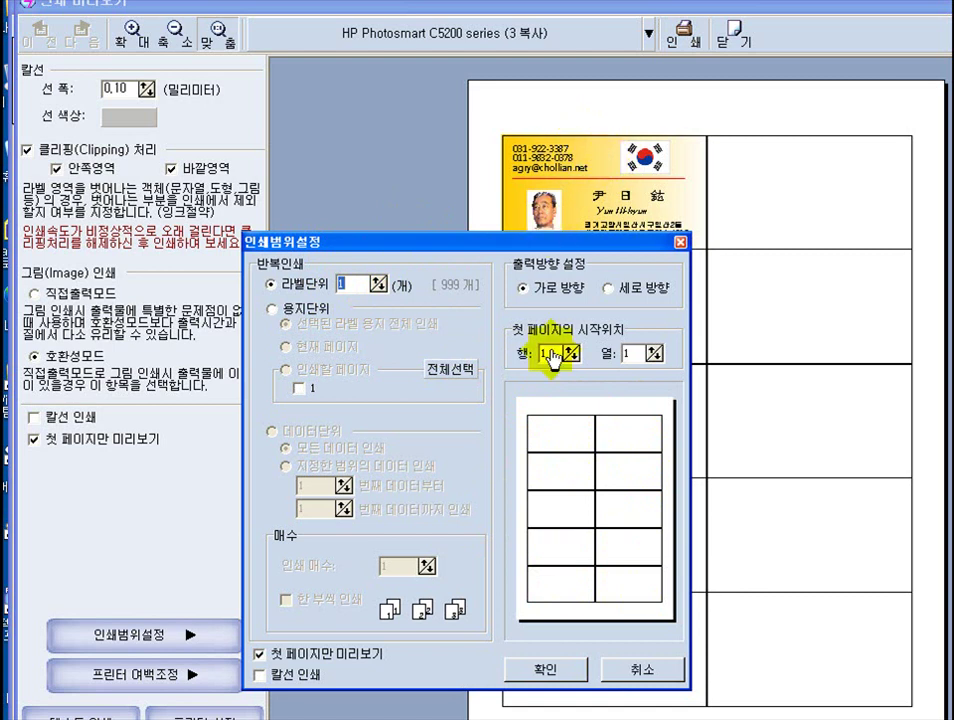
double_click(352, 284)
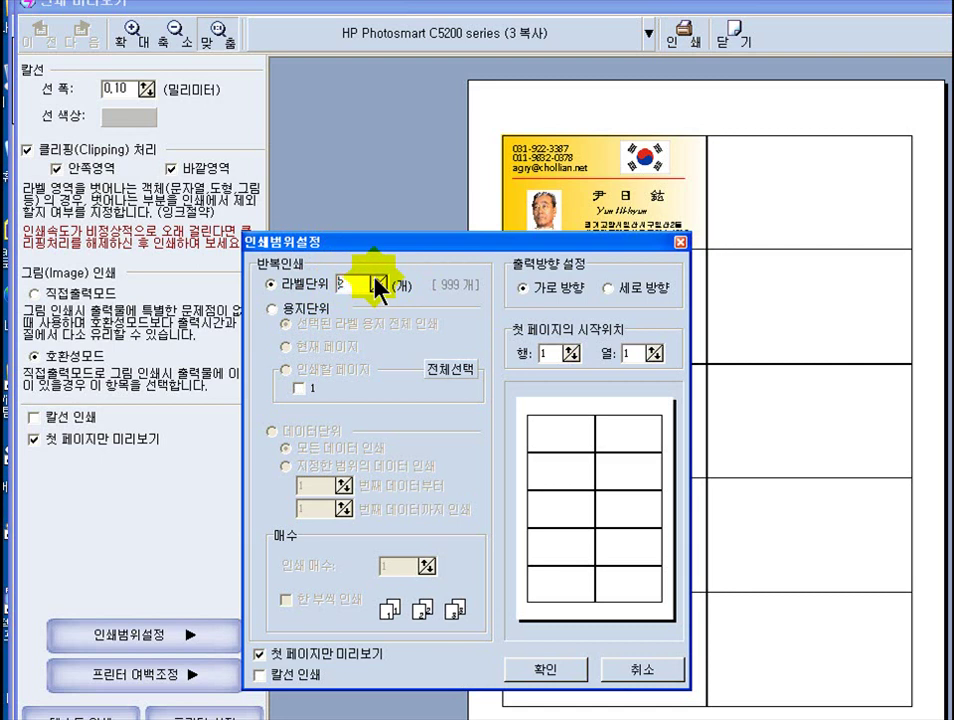
left_click(358, 289)
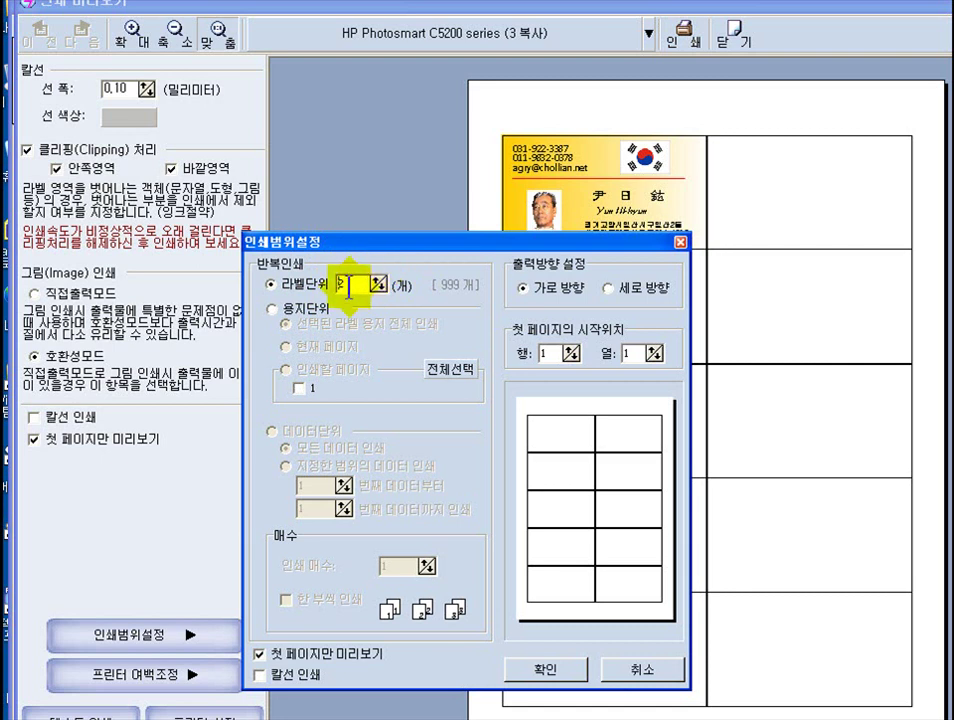
type("2")
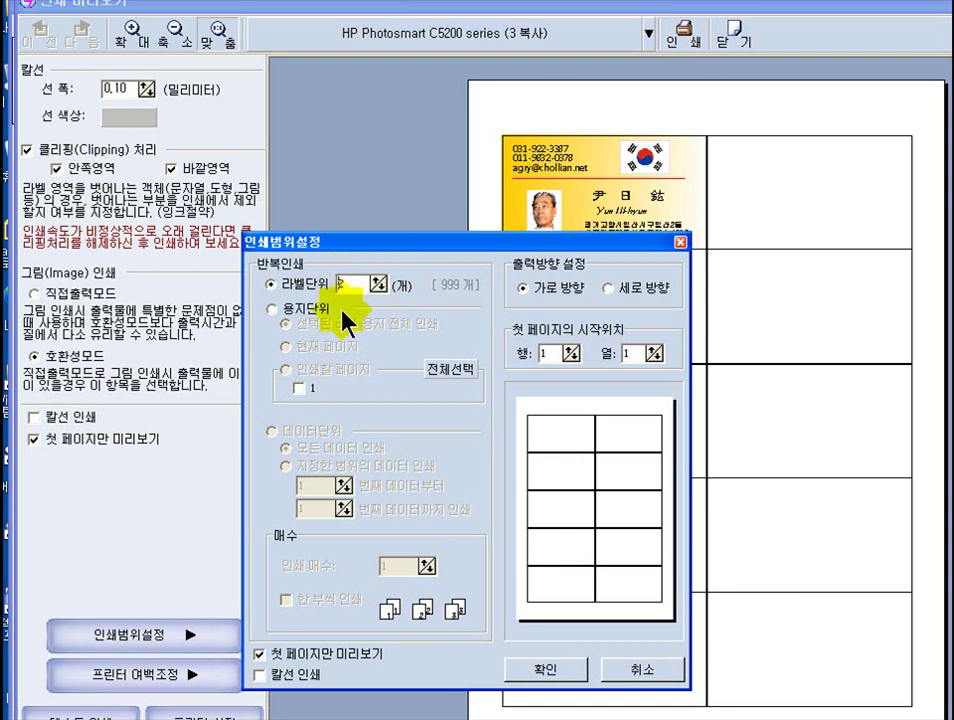
left_click(548, 672)
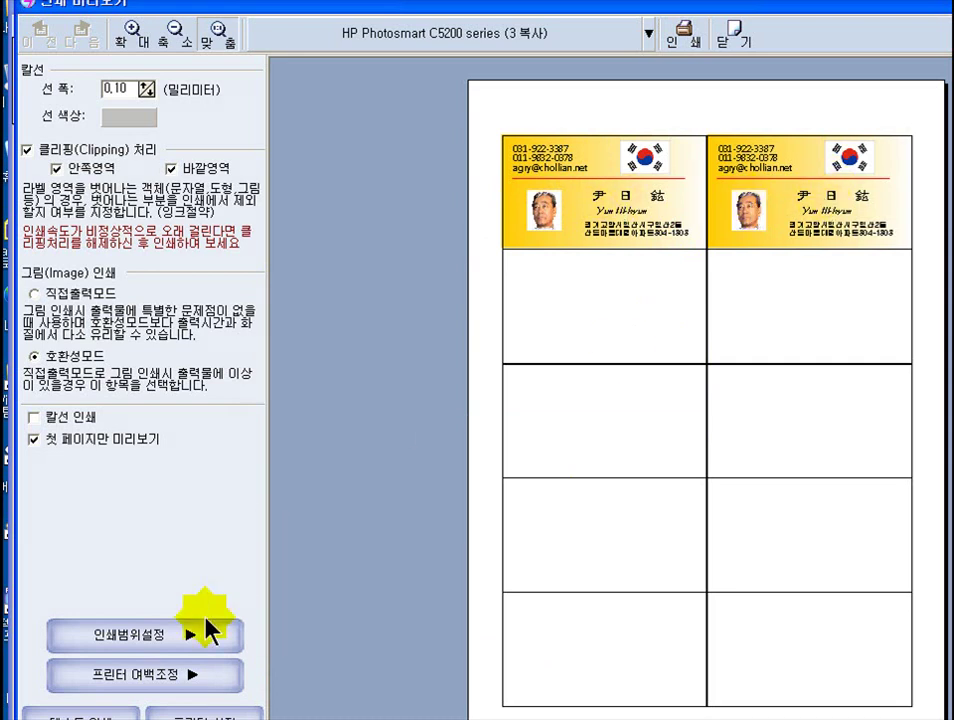
- Change the 라벨단위 repeat count from 3 to 10 to fill all ten labels
left_click(177, 640)
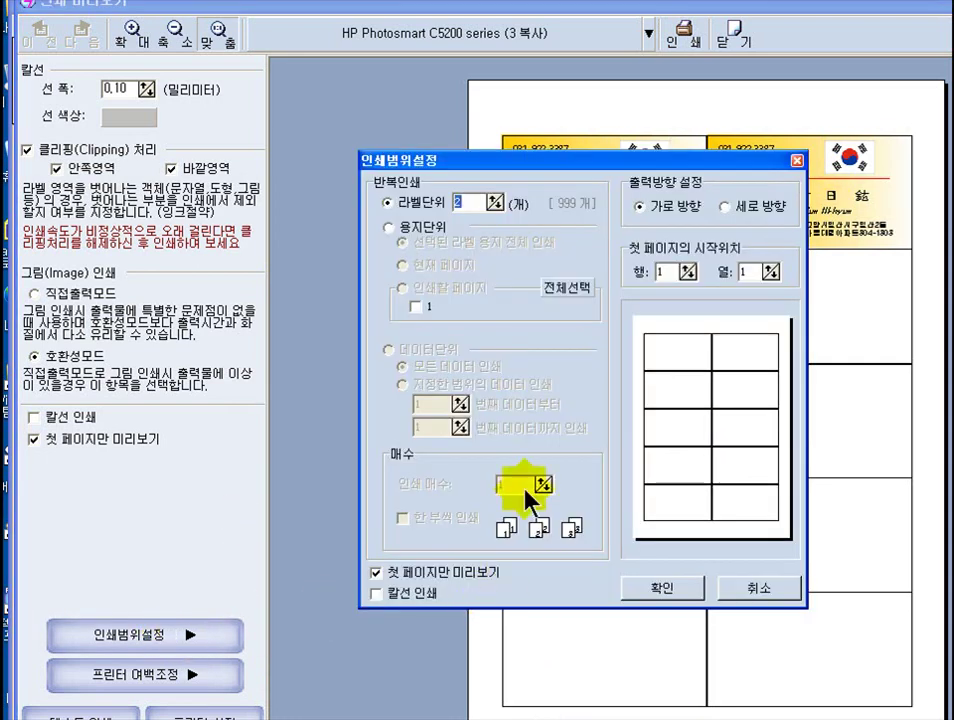
left_click_drag(527, 178, 324, 189)
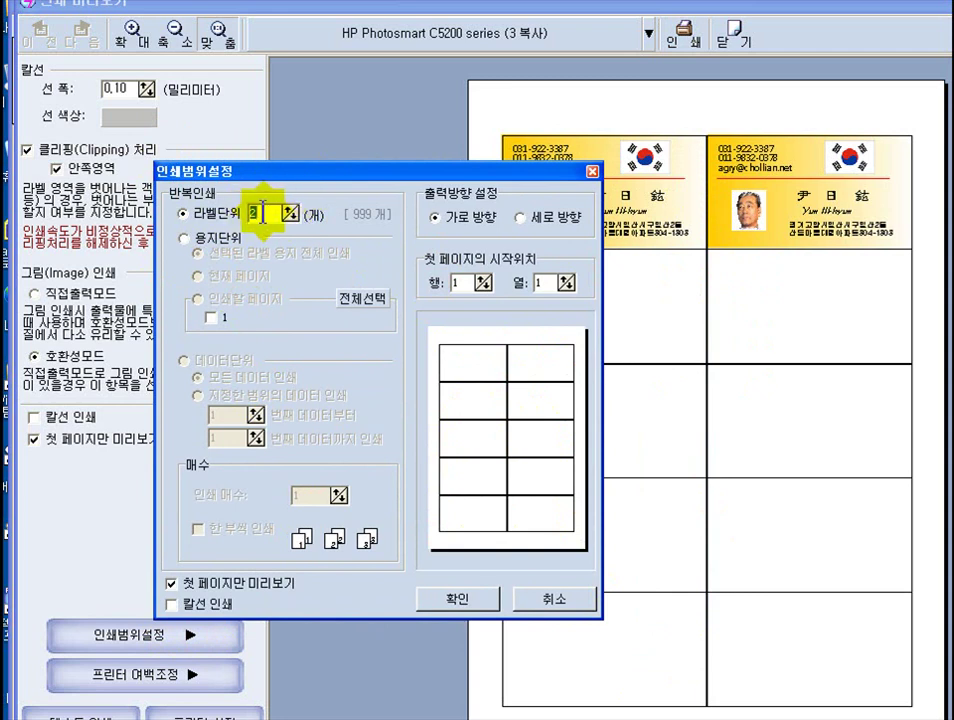
left_click_drag(260, 207, 232, 212)
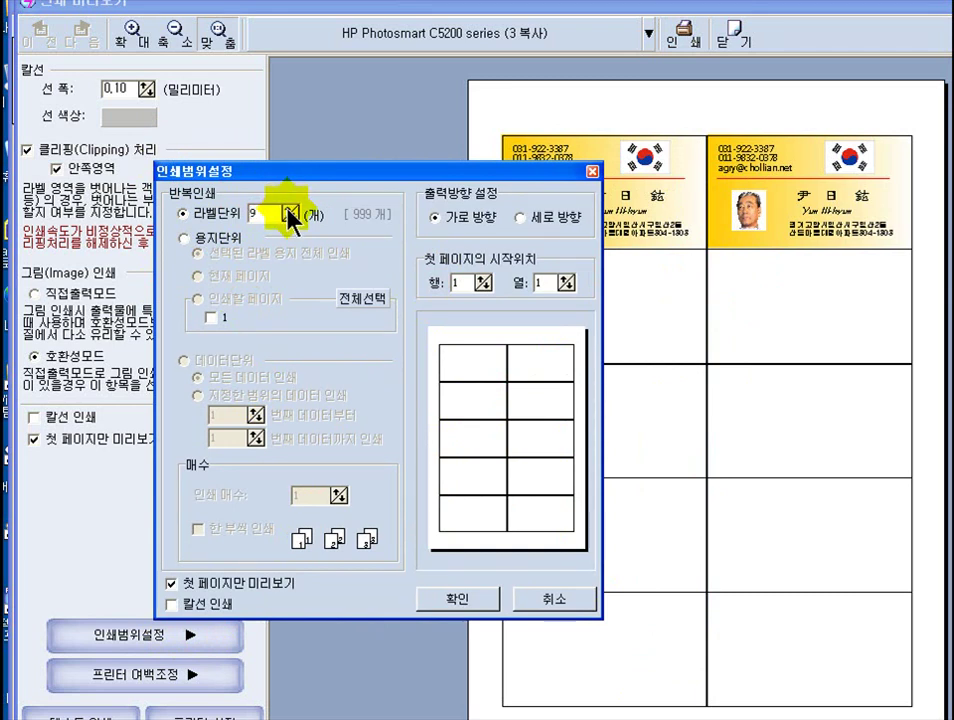
type("10")
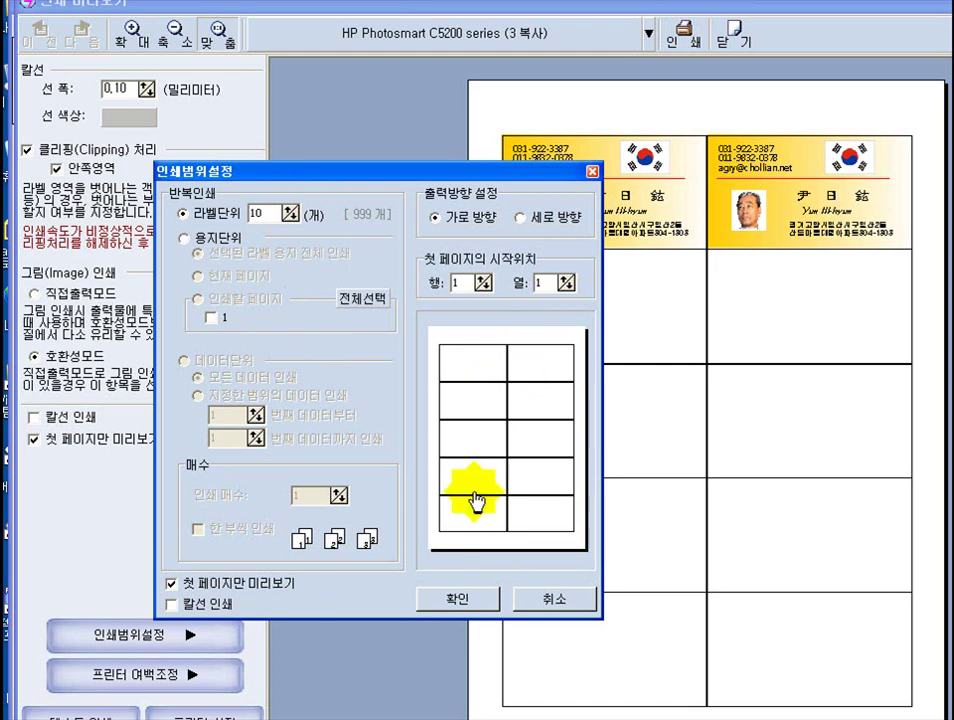
left_click(458, 600)
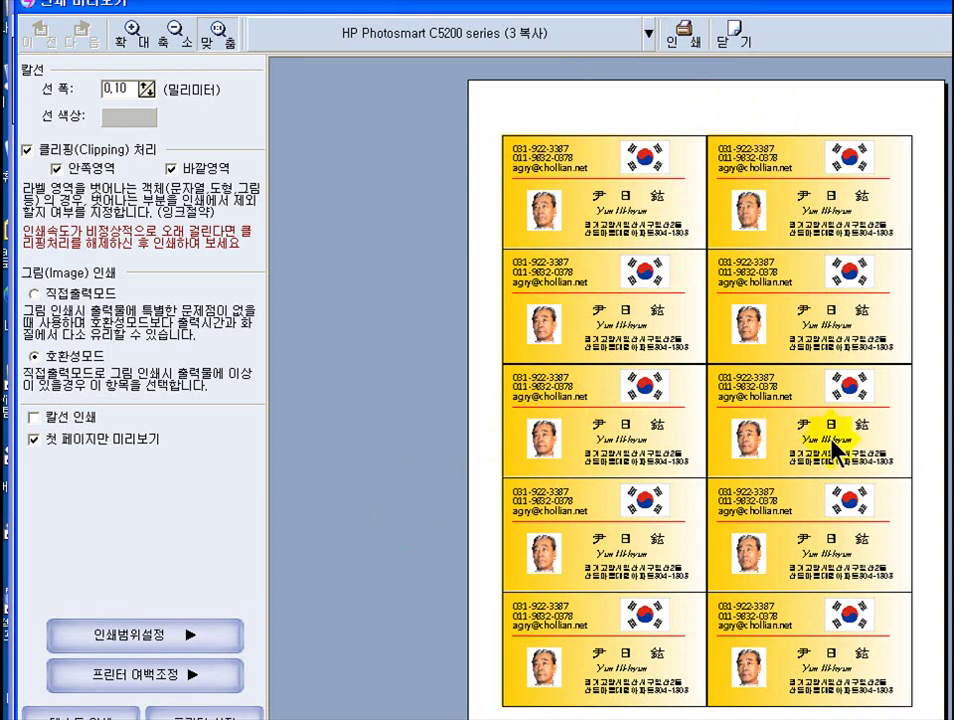
- Reopen 인쇄범위설정 and move the dialog to the upper left, off the card preview
left_click(191, 645)
left_click_drag(510, 172, 210, 116)
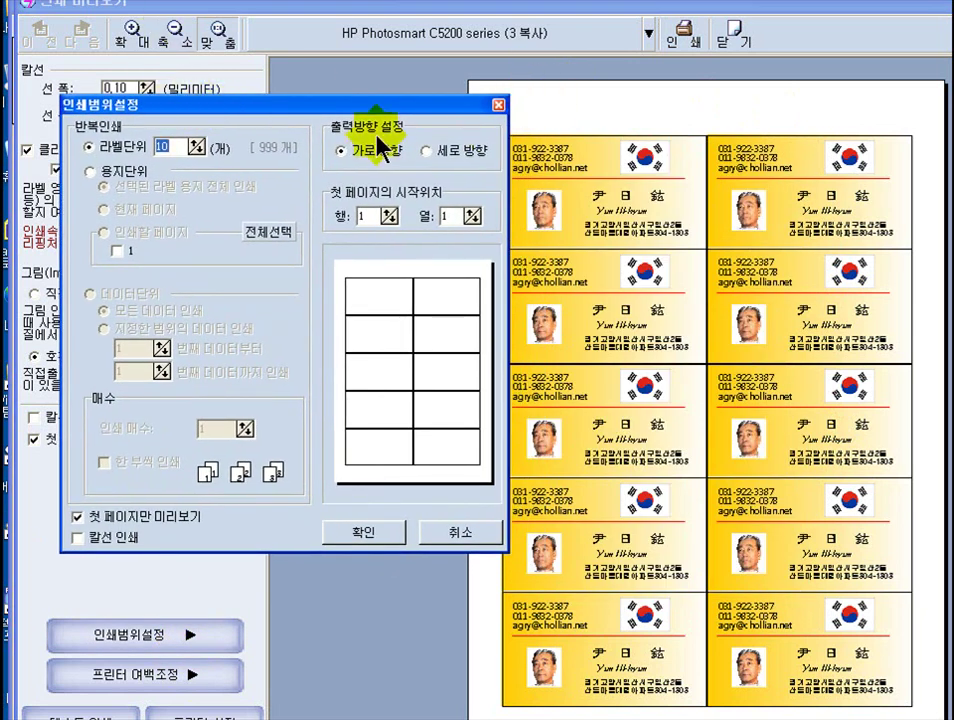
left_click_drag(375, 115, 340, 139)
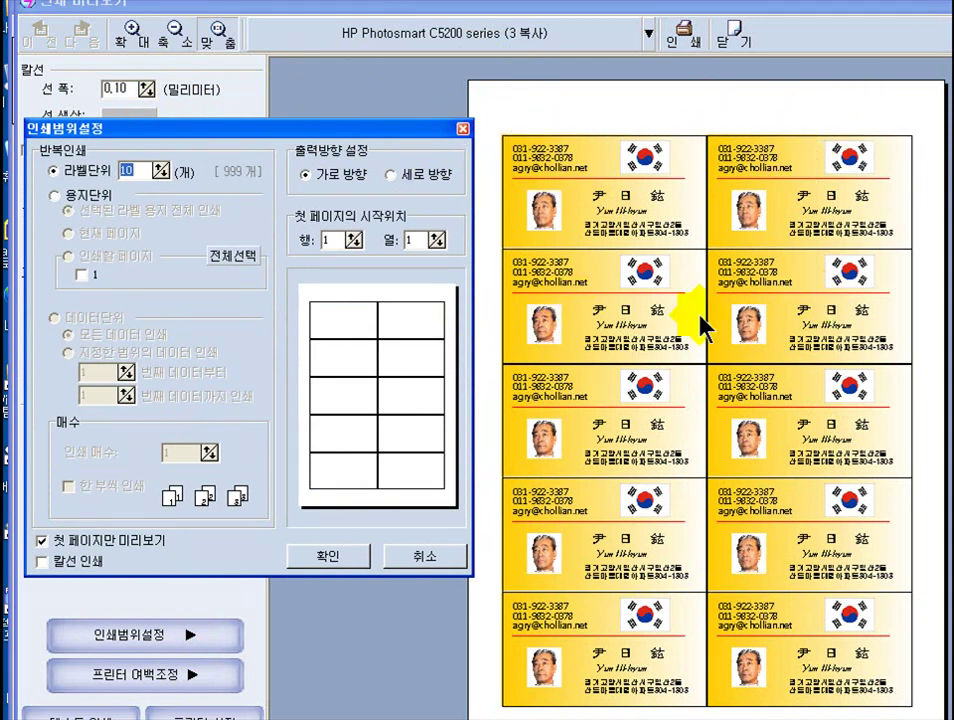
- Change options in the print range settings dialog
left_click(316, 252)
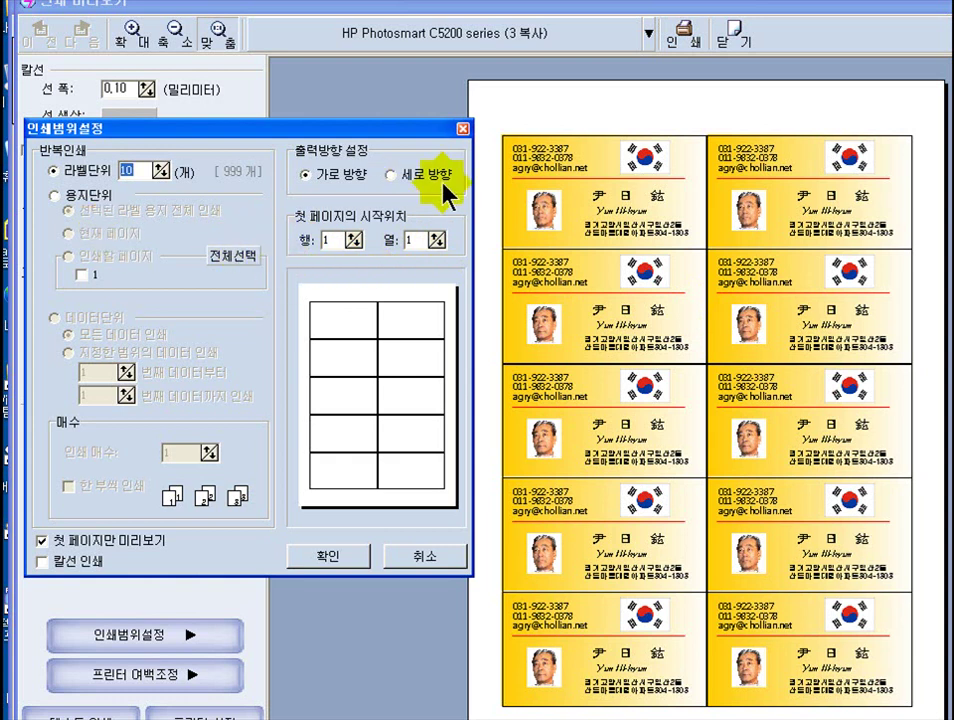
left_click(457, 312)
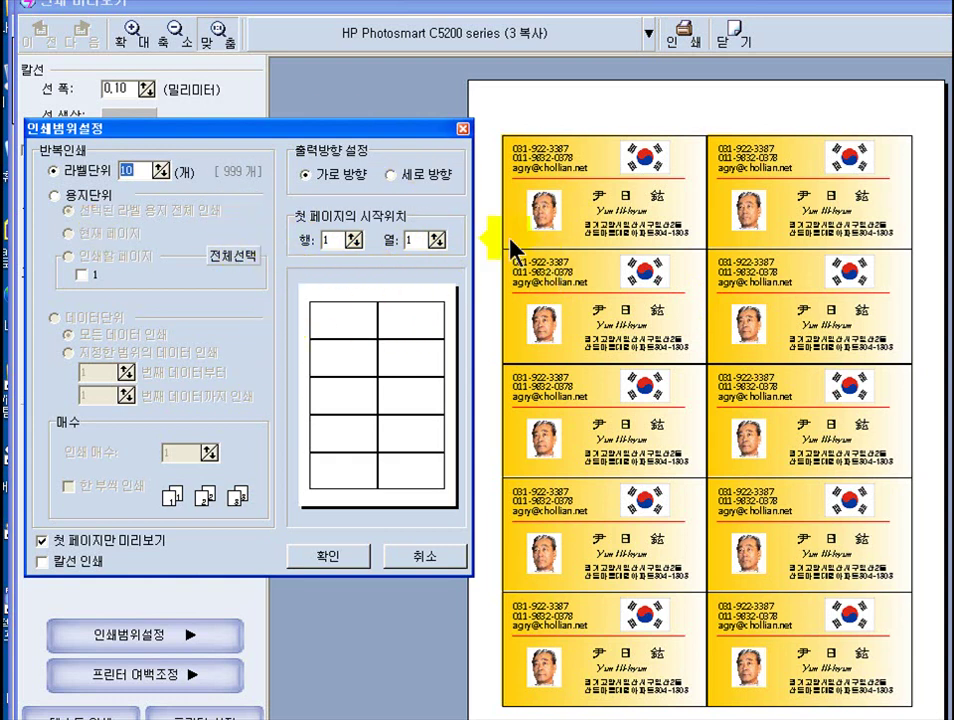
left_click(324, 347)
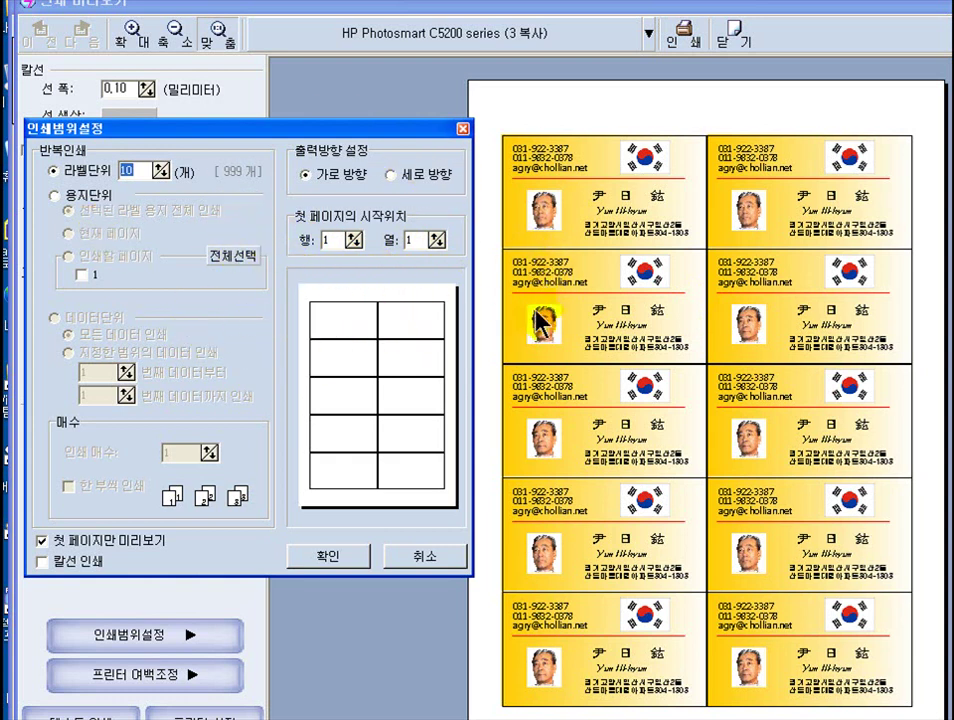
left_click(403, 358)
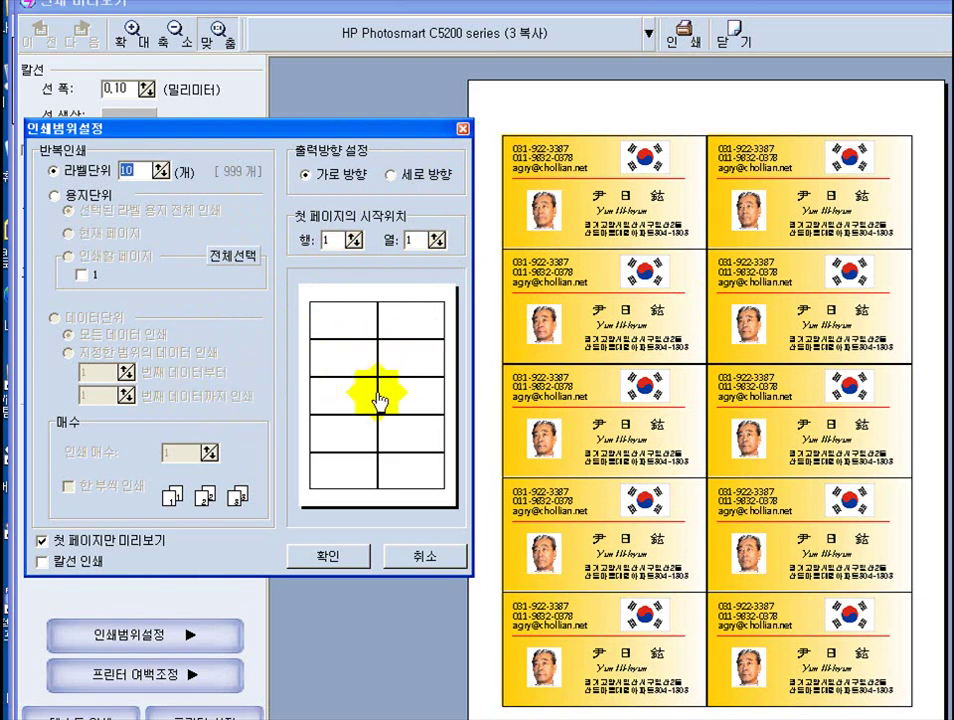
left_click(312, 314)
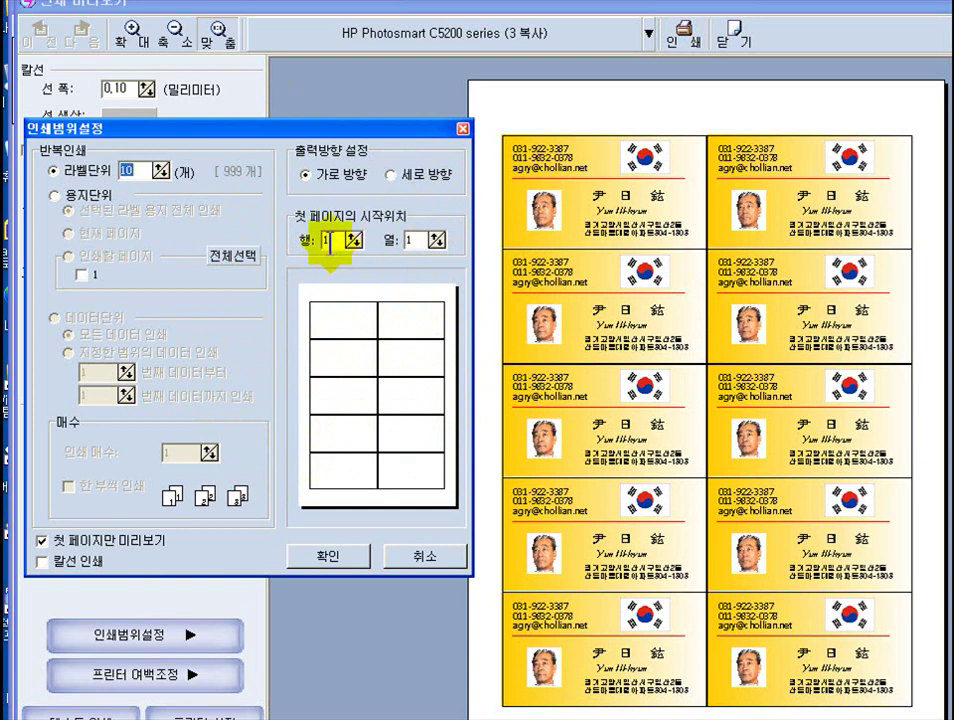
left_click(353, 333)
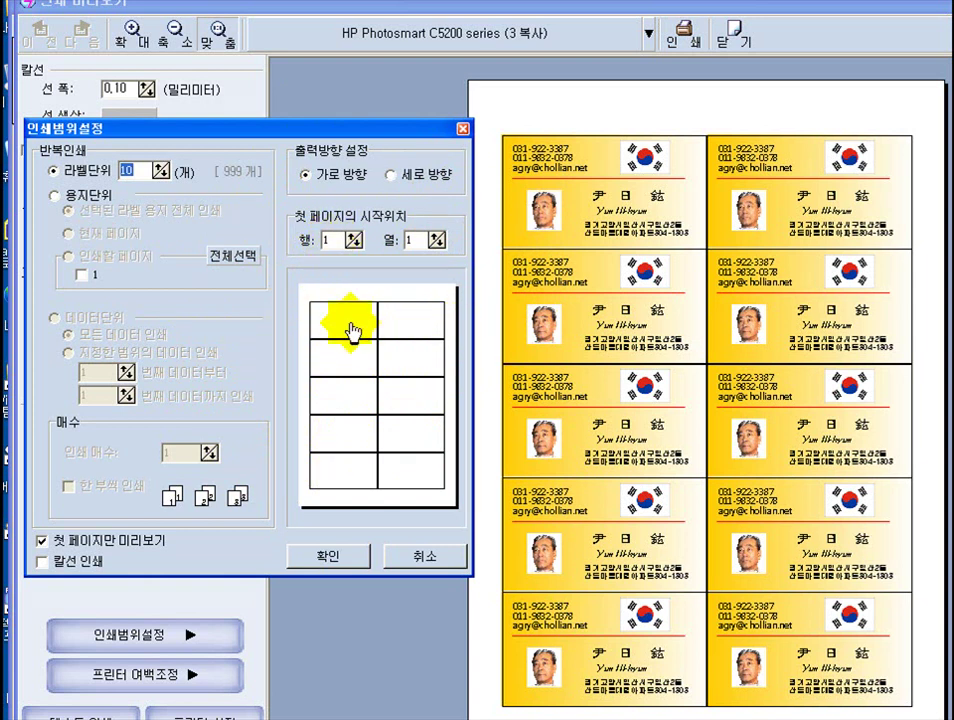
left_click(427, 234)
left_click(351, 330)
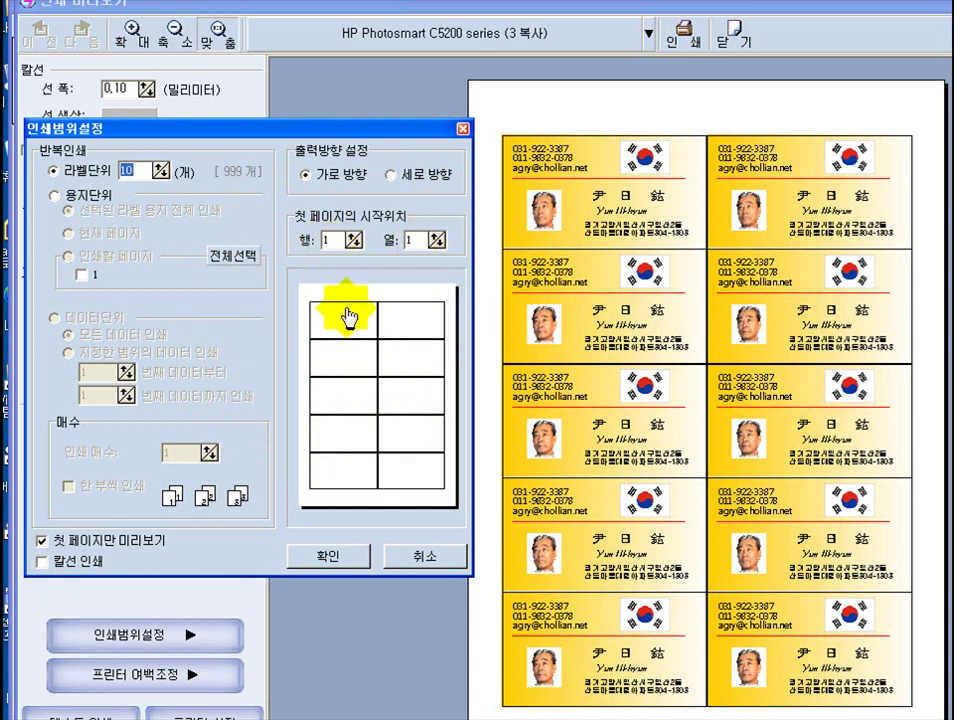
left_click(411, 311)
left_click(370, 325)
left_click(342, 335)
left_click(390, 315)
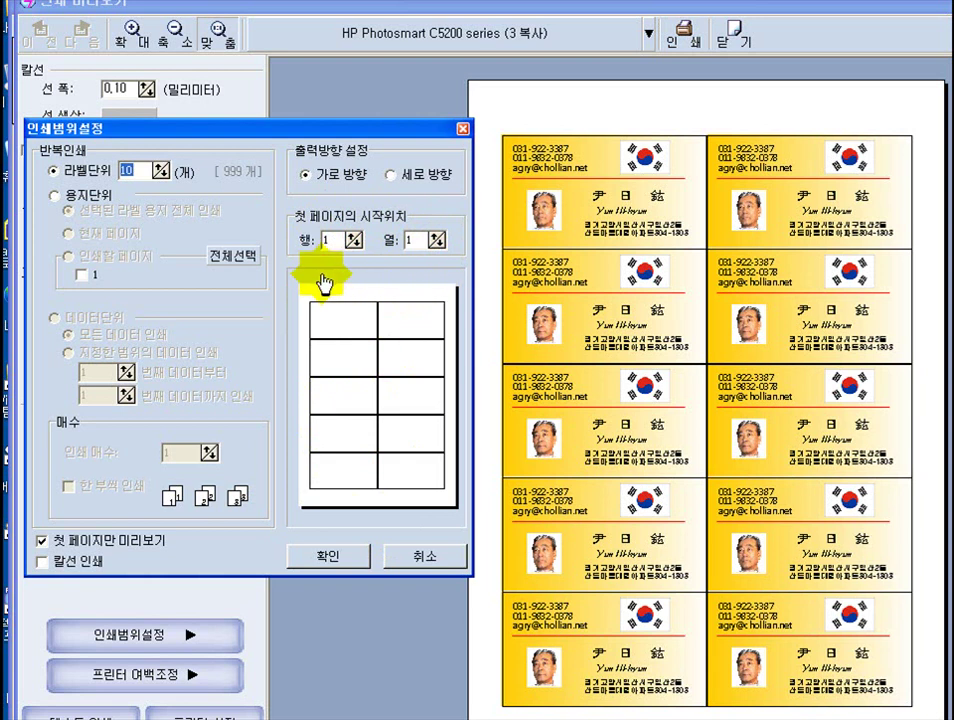
left_click(338, 318)
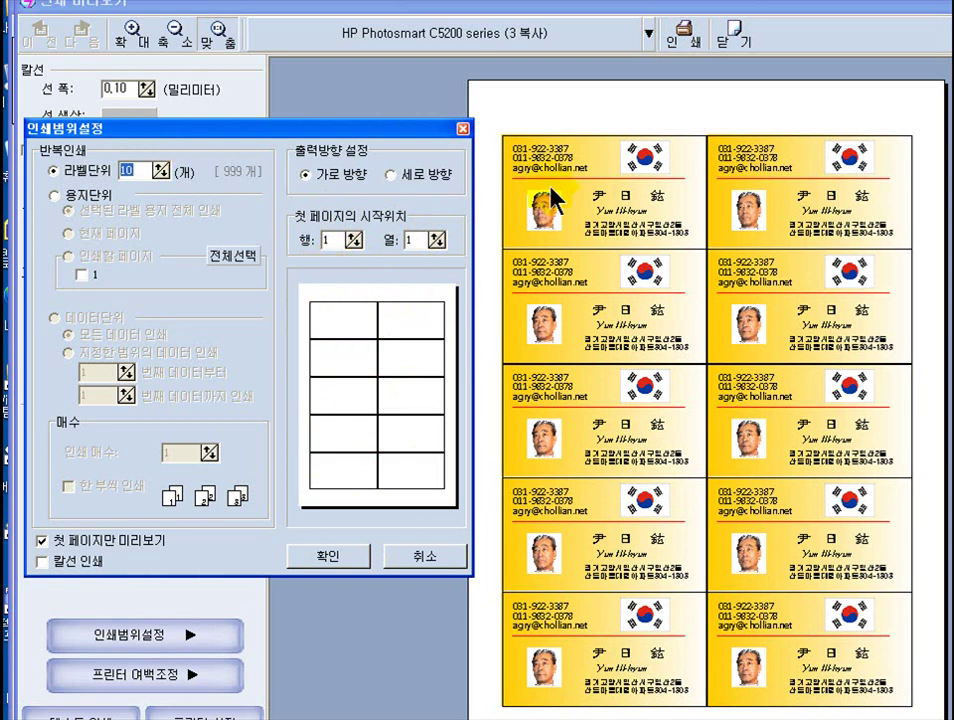
left_click(607, 113)
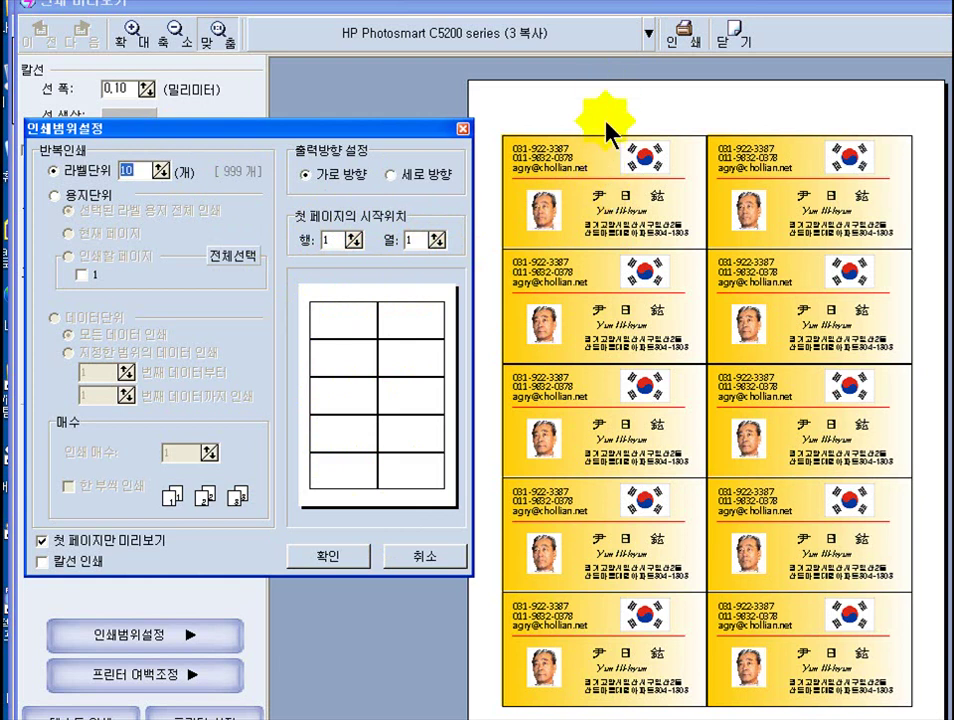
left_click(462, 265)
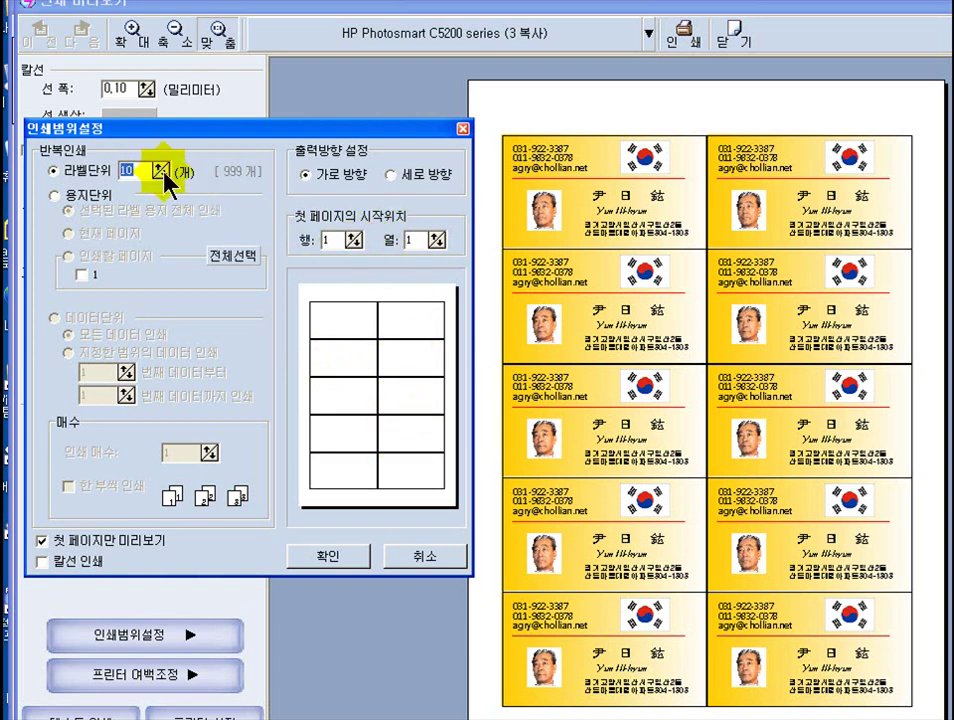
- Set 라벨단위 to 1 with start row 2 and start column 2, then confirm
type("1")
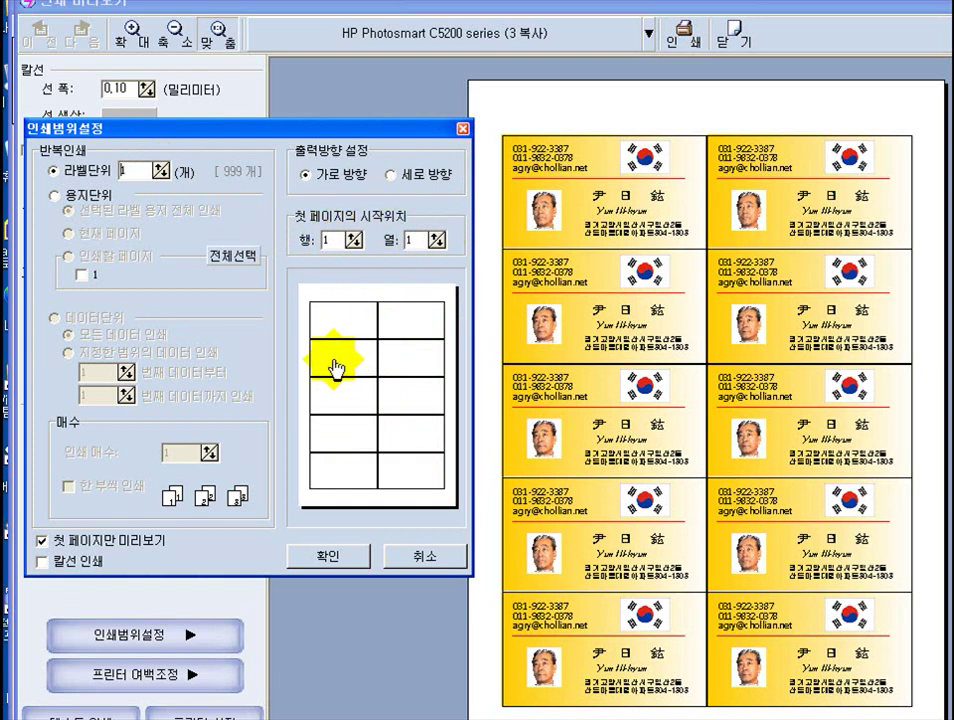
left_click(353, 238)
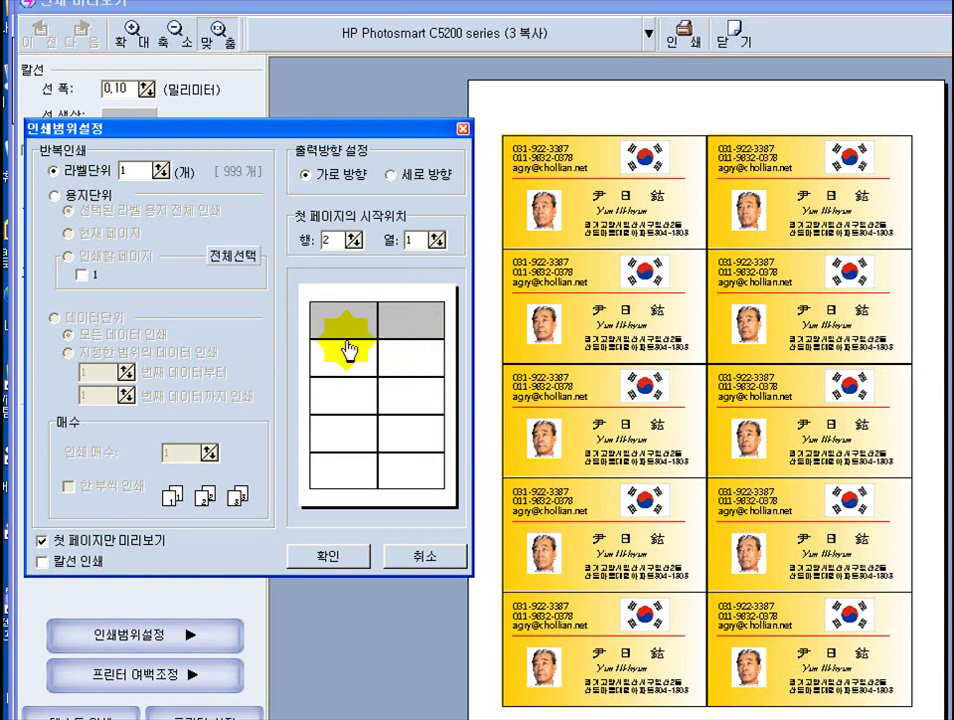
left_click(437, 237)
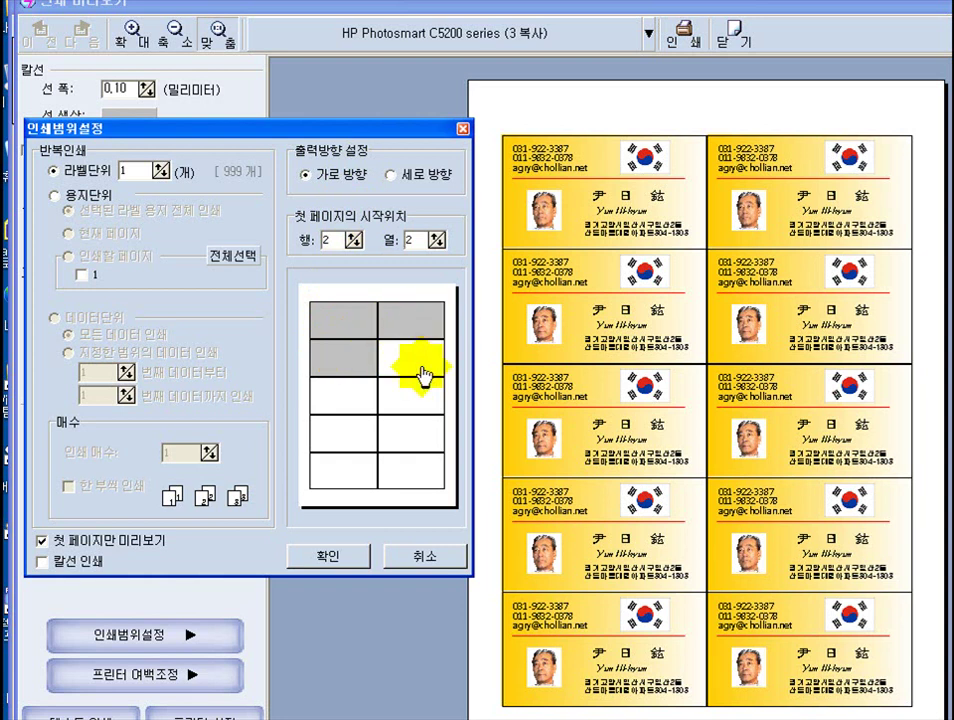
left_click(330, 558)
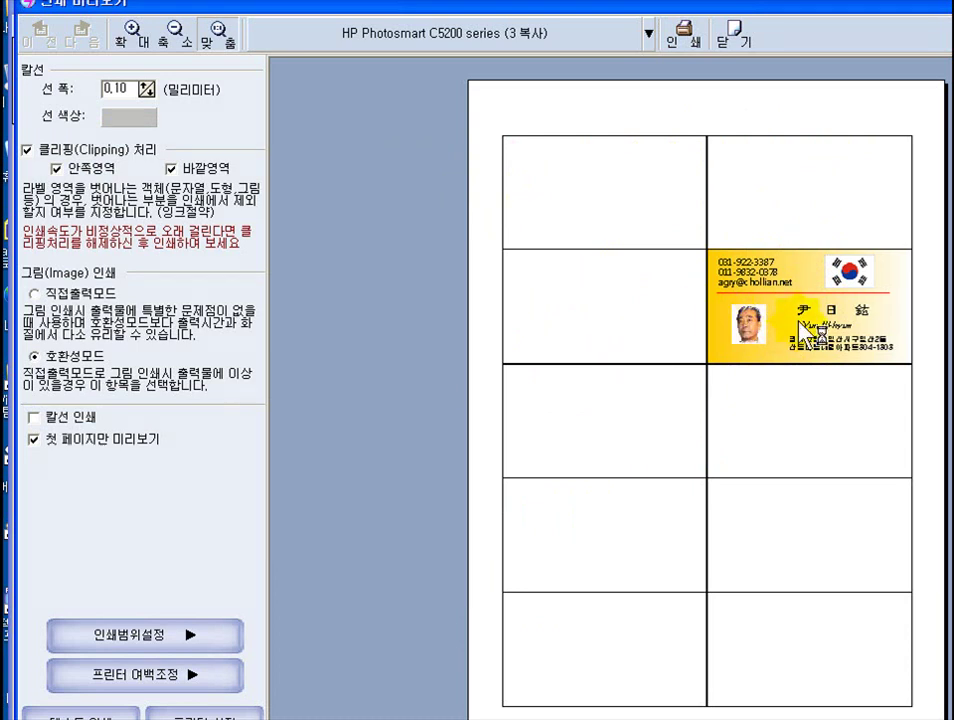
- Raise the 라벨단위 repeat count to 3, keeping the start at row 2, column 2
left_click(139, 650)
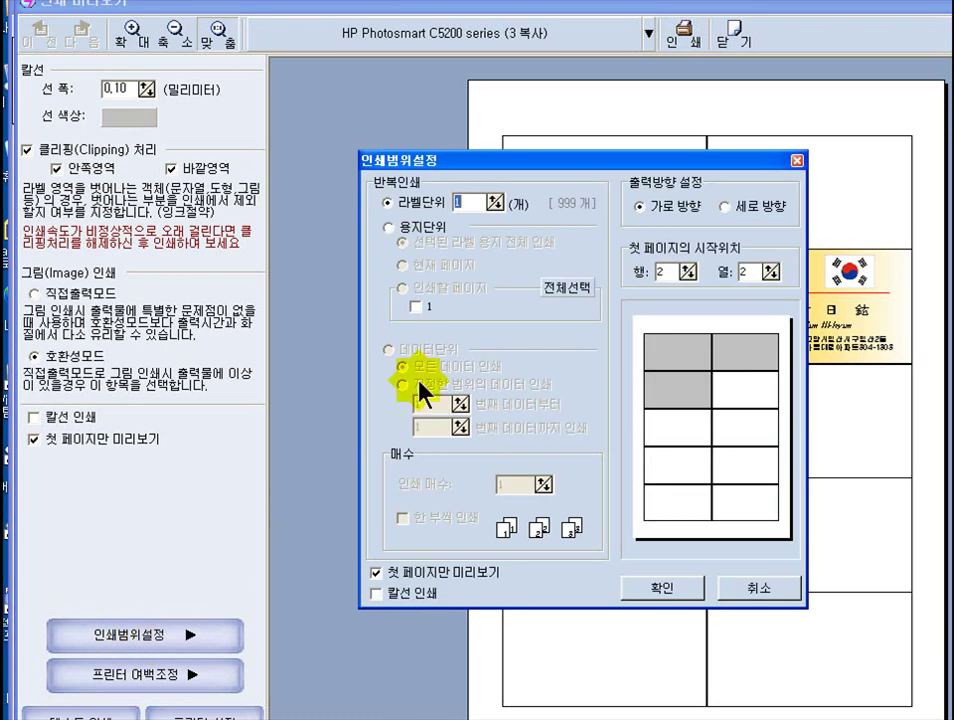
left_click_drag(476, 172, 130, 109)
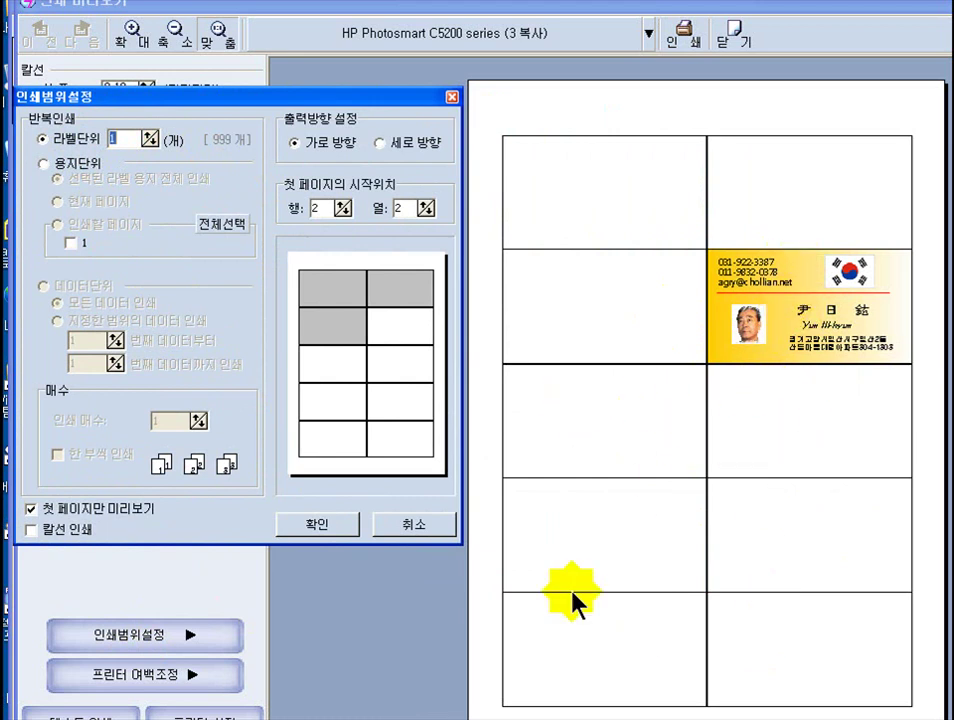
left_click(148, 141)
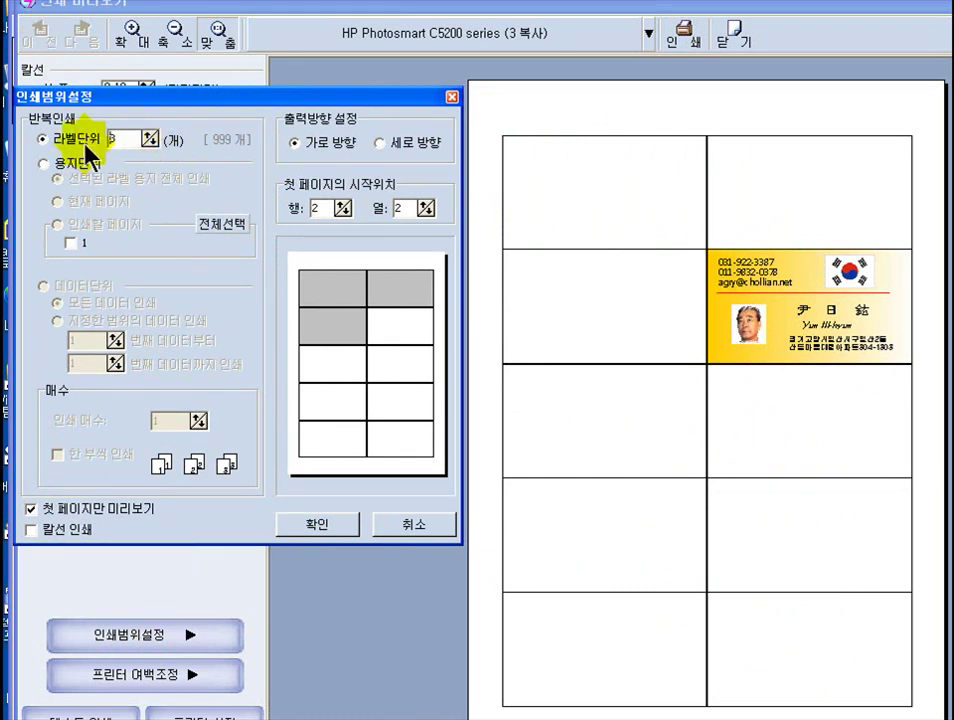
left_click(340, 373)
left_click(370, 400)
left_click(322, 528)
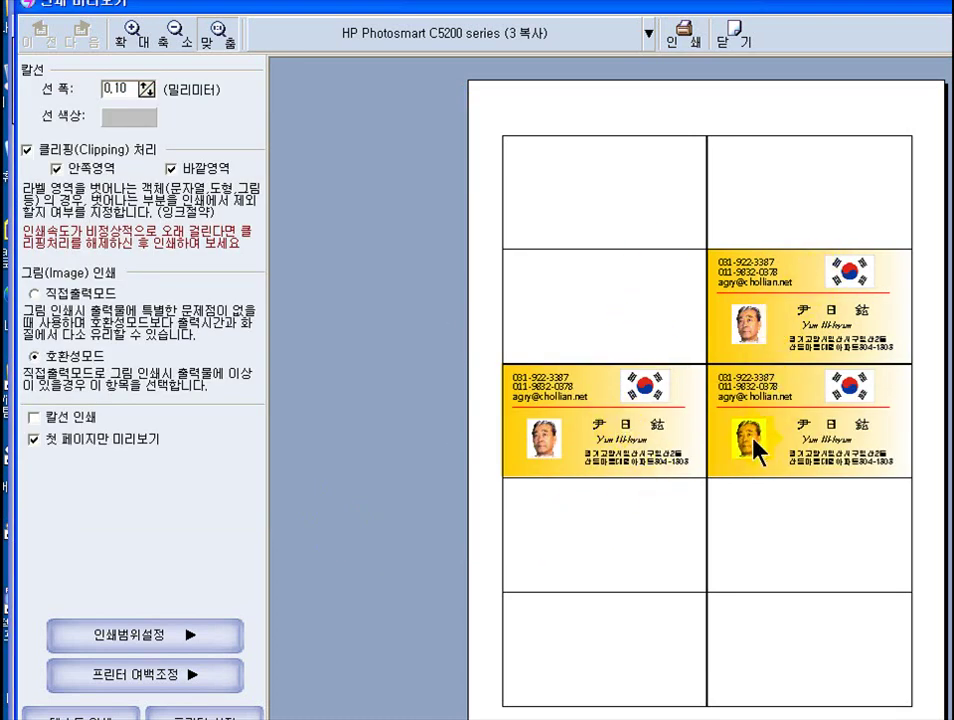
left_click(264, 642)
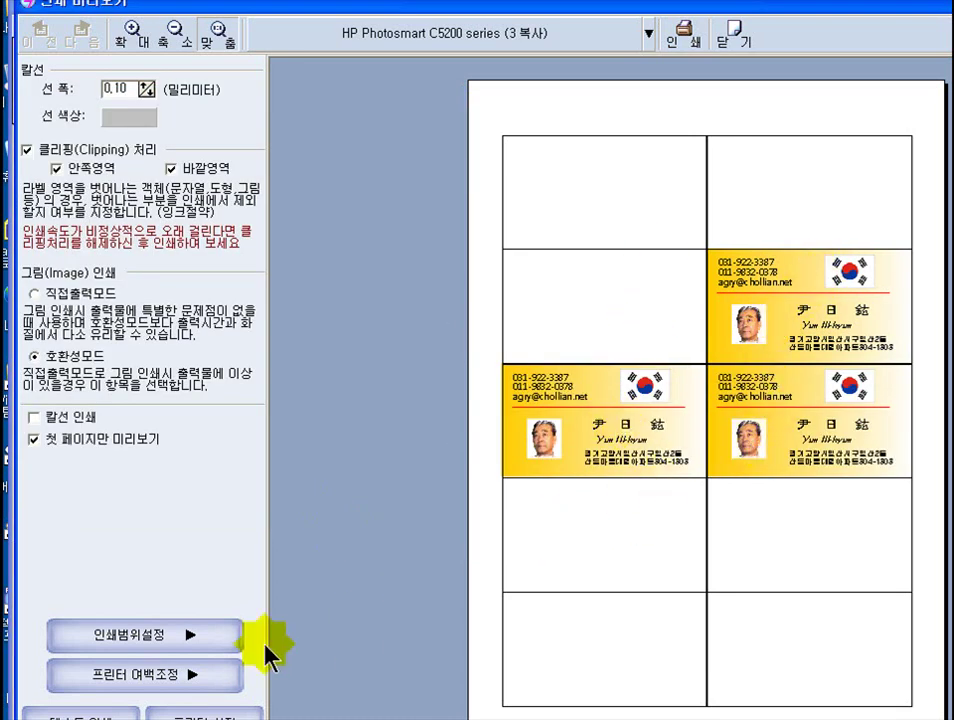
- Raise the 라벨단위 repeat count to 7, filling from row 2, column 2 to the bottom
left_click(180, 640)
left_click_drag(432, 160, 112, 110)
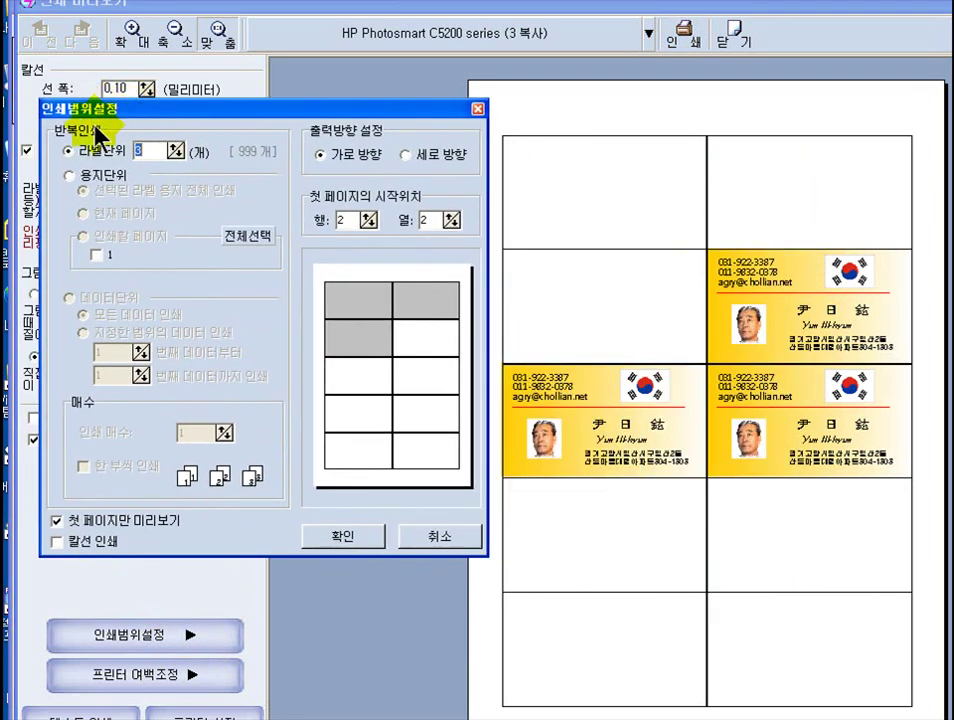
left_click(404, 357)
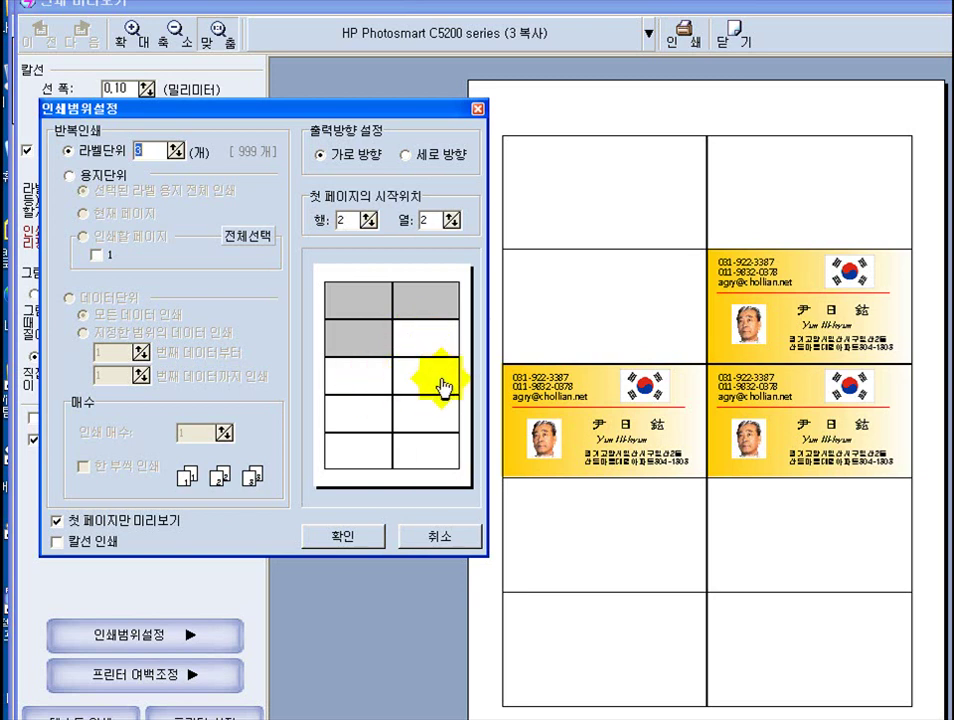
left_click(177, 152)
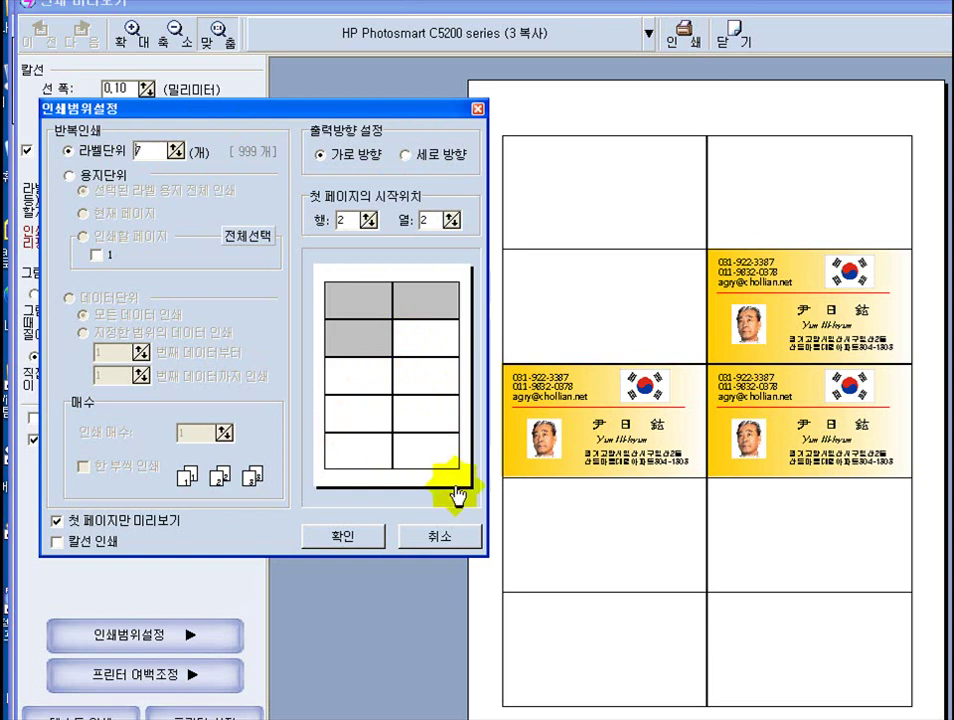
left_click(344, 538)
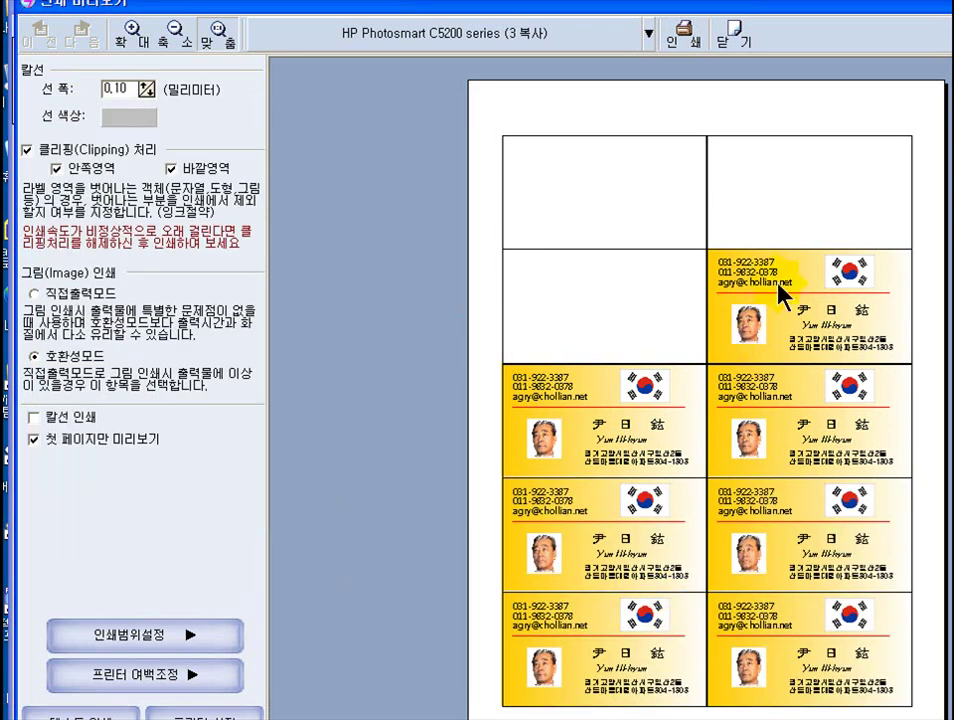